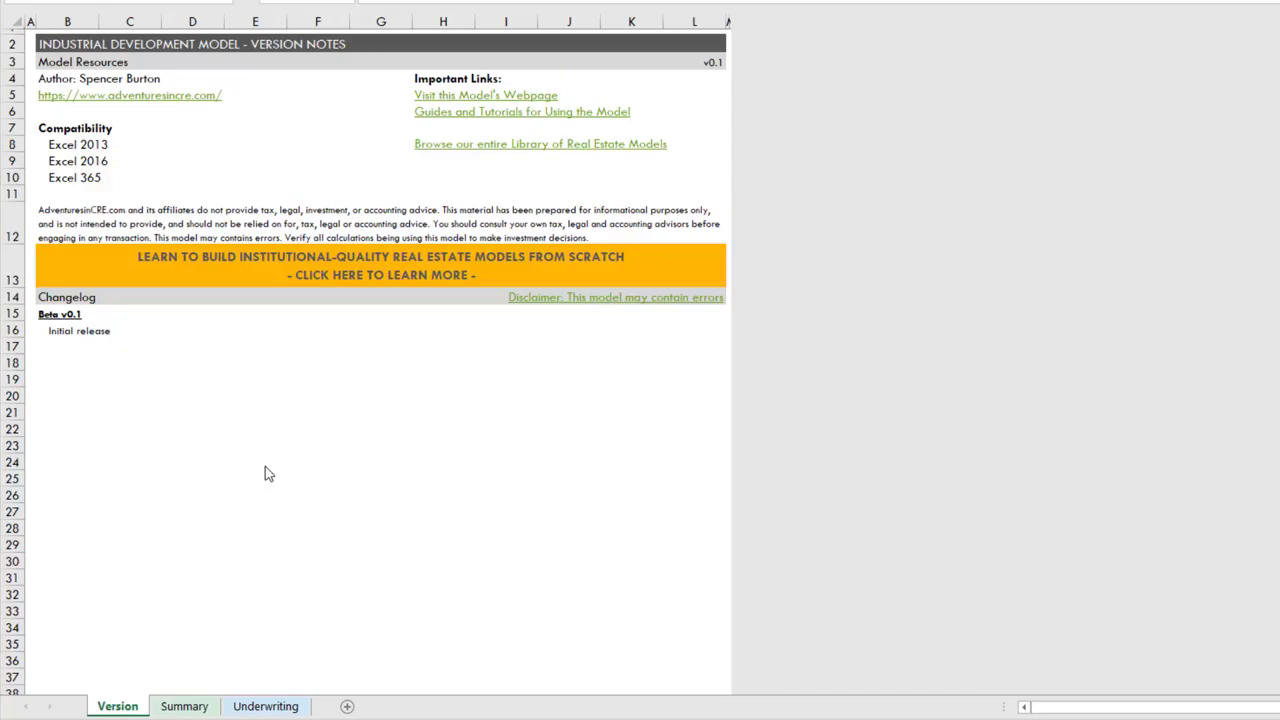
Open the Summary sheet and review its investment description, return metrics and cash flow charts
left_click(199, 708)
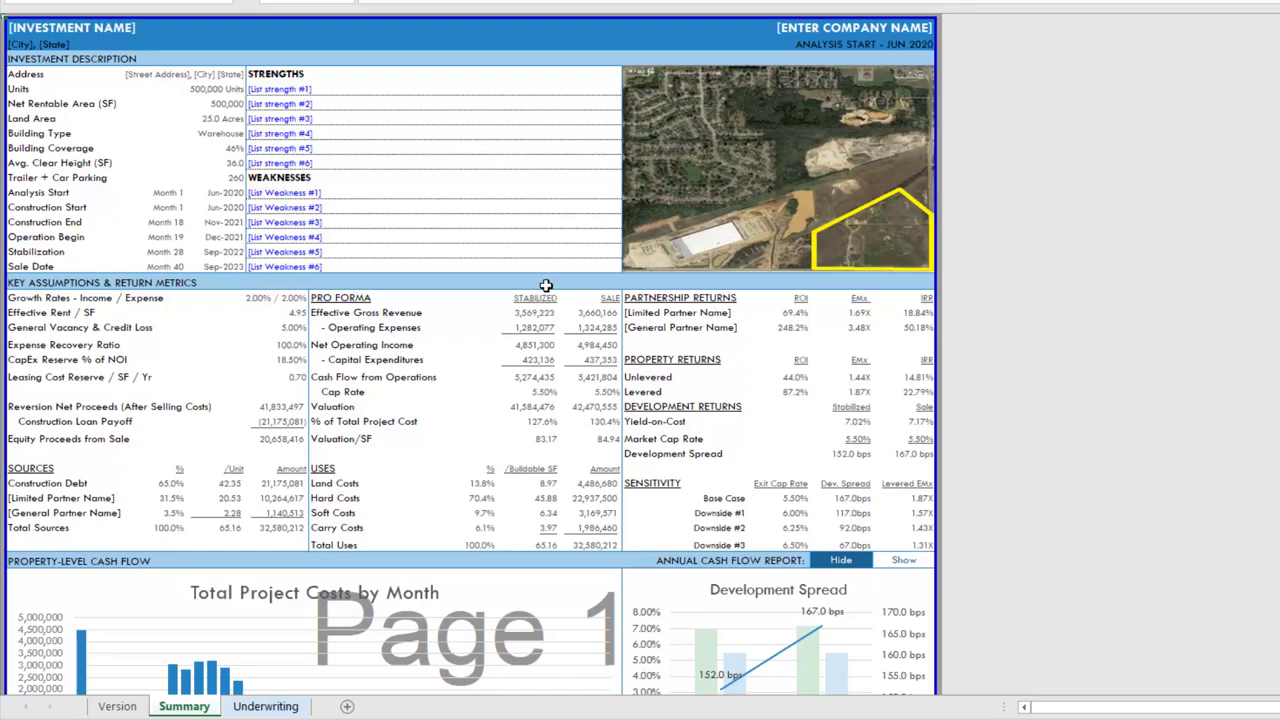
scroll(421, 445, "down", 3)
scroll(421, 445, "down", 5)
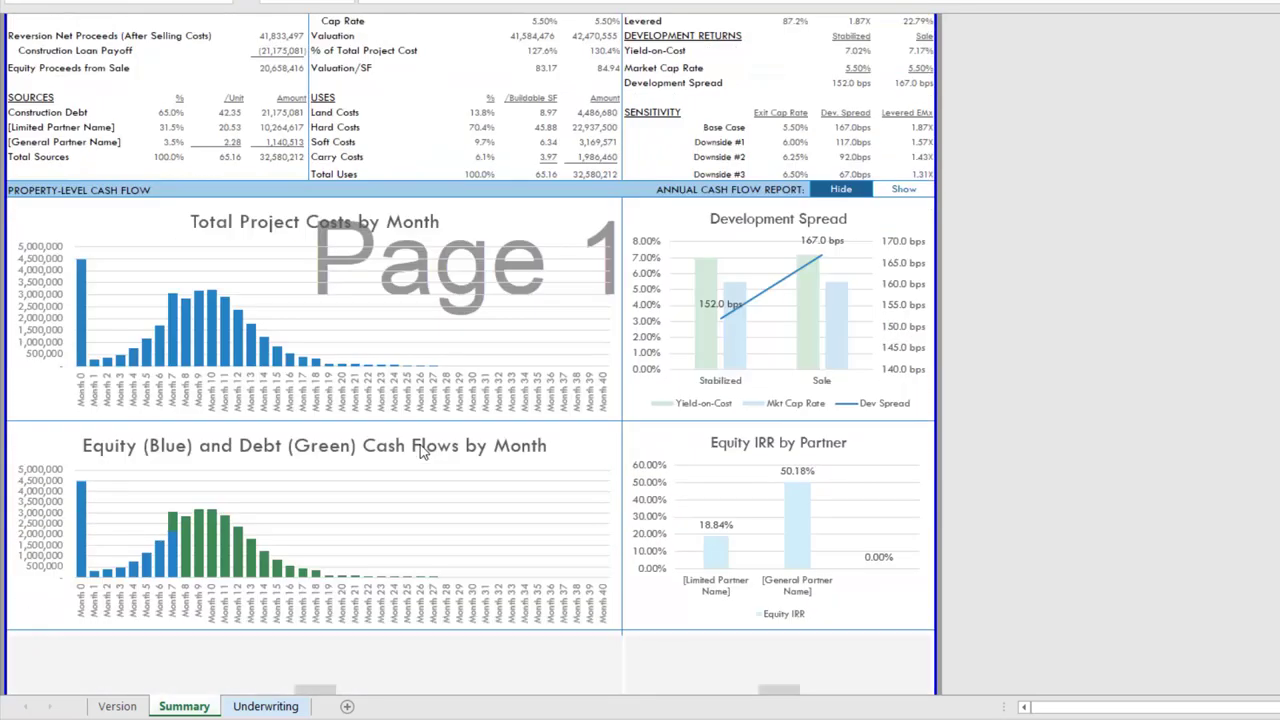
scroll(421, 445, "up", 8)
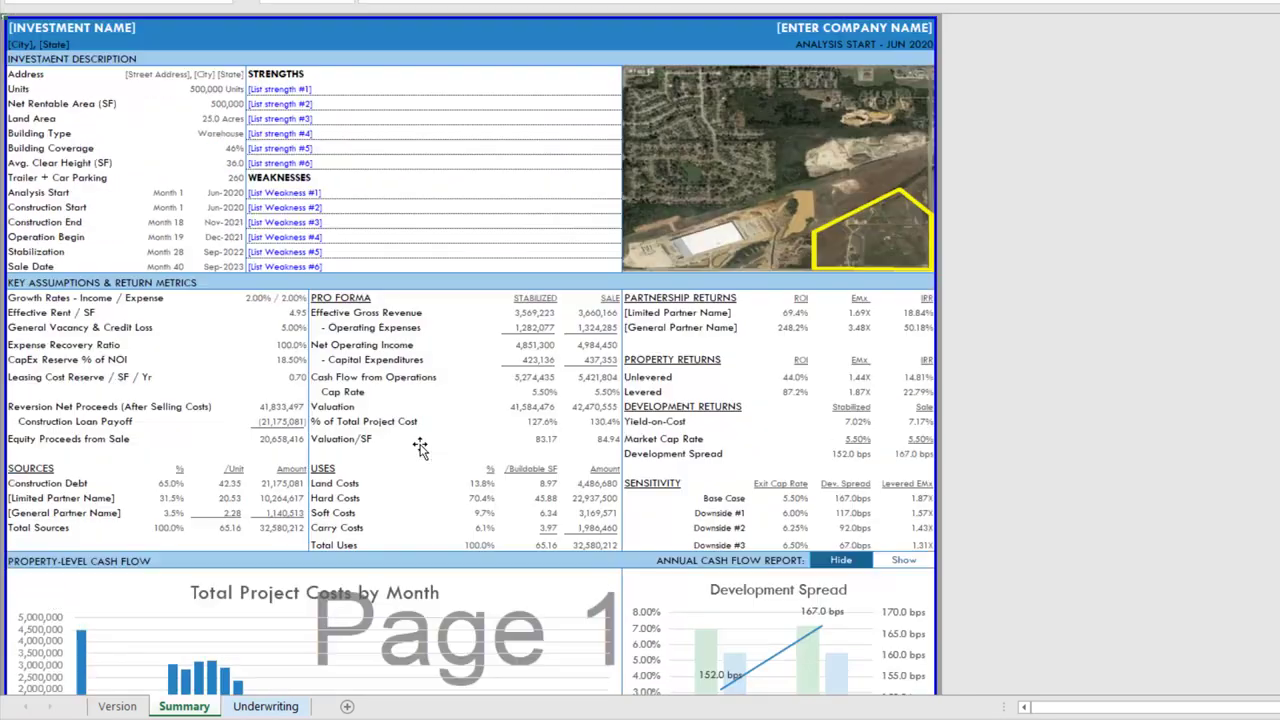
Open the Underwriting sheet and browse its Description, Investment, Operations, Reversion, Returns and Sensitivity sections, returning to the start
left_click(265, 706)
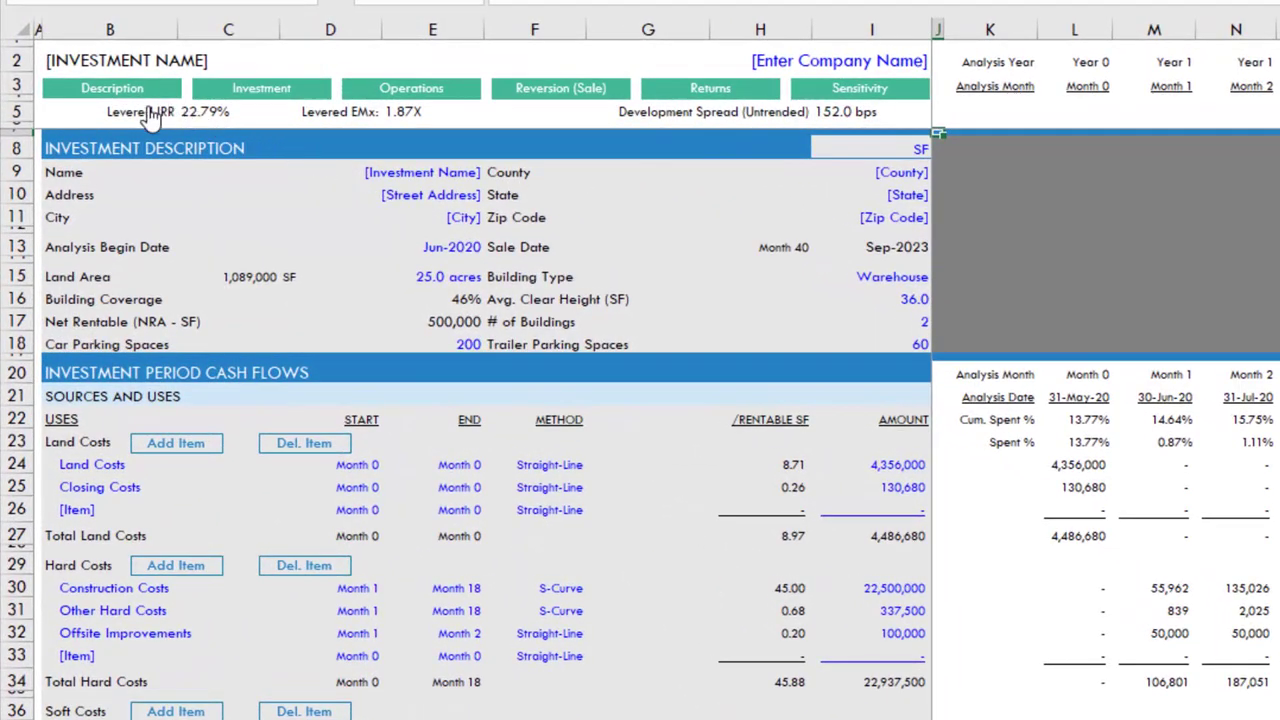
left_click(118, 100)
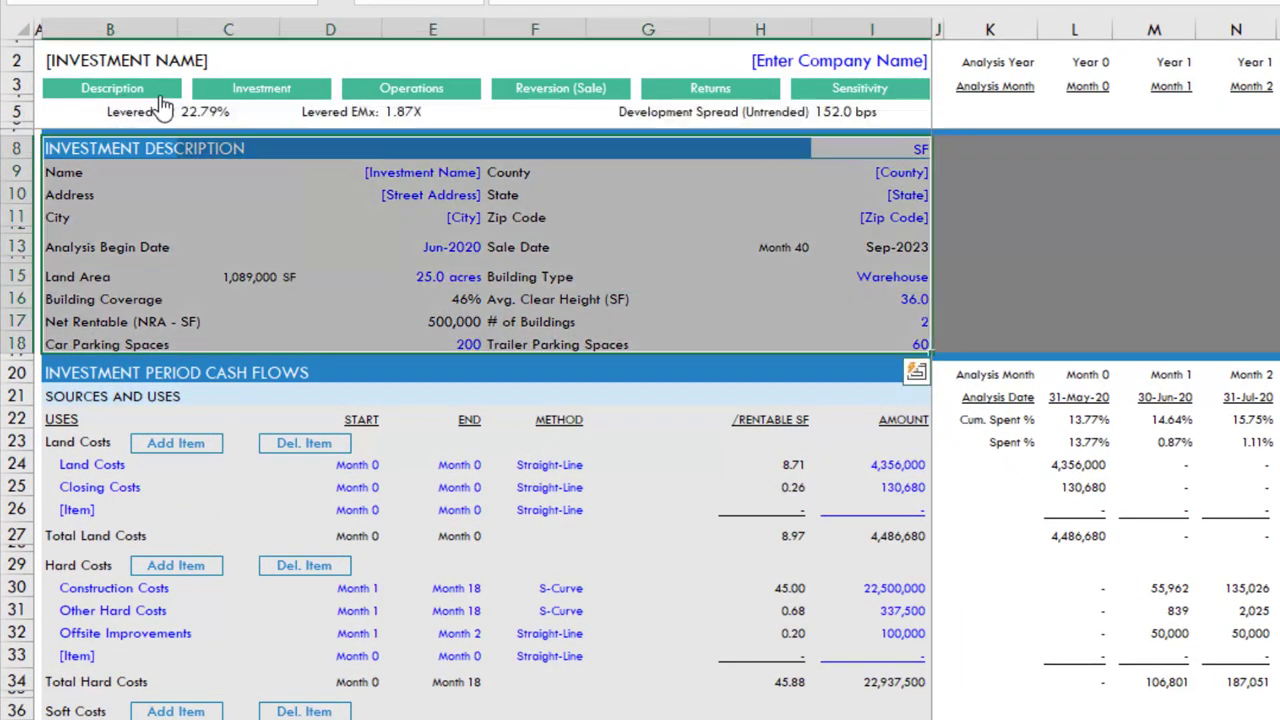
left_click(253, 95)
left_click(390, 98)
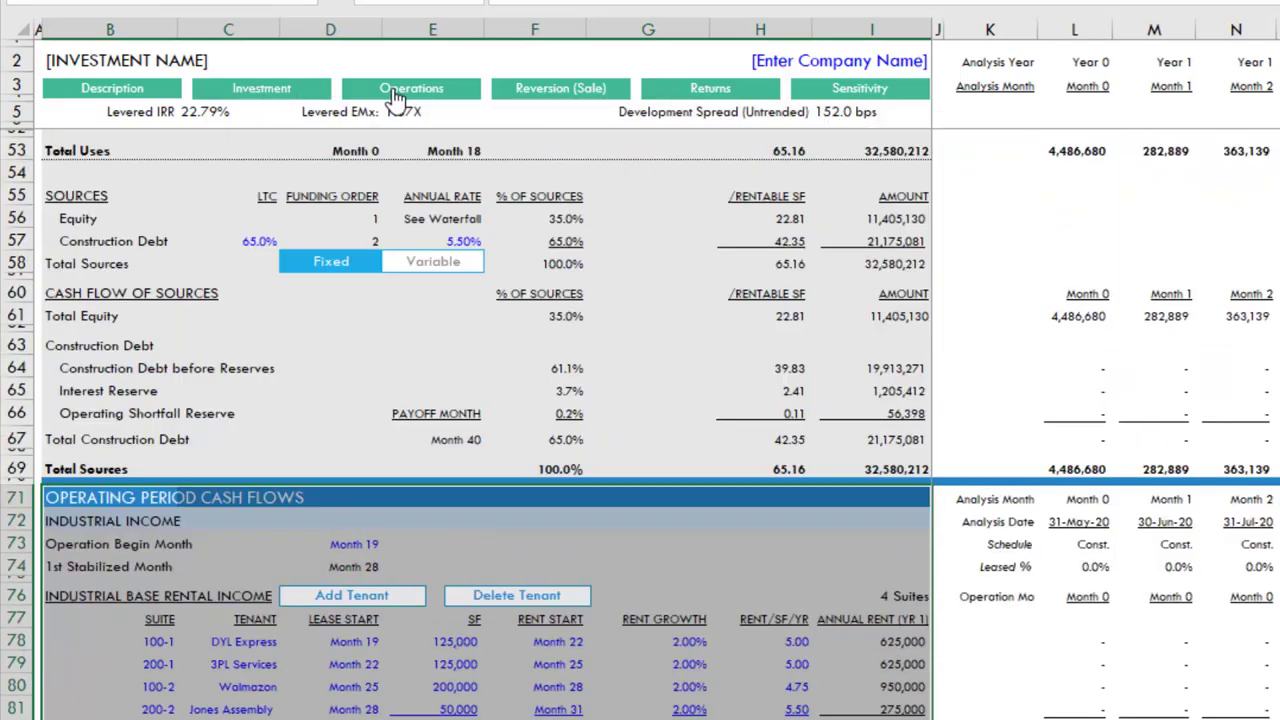
left_click(535, 100)
left_click(710, 92)
left_click(845, 92)
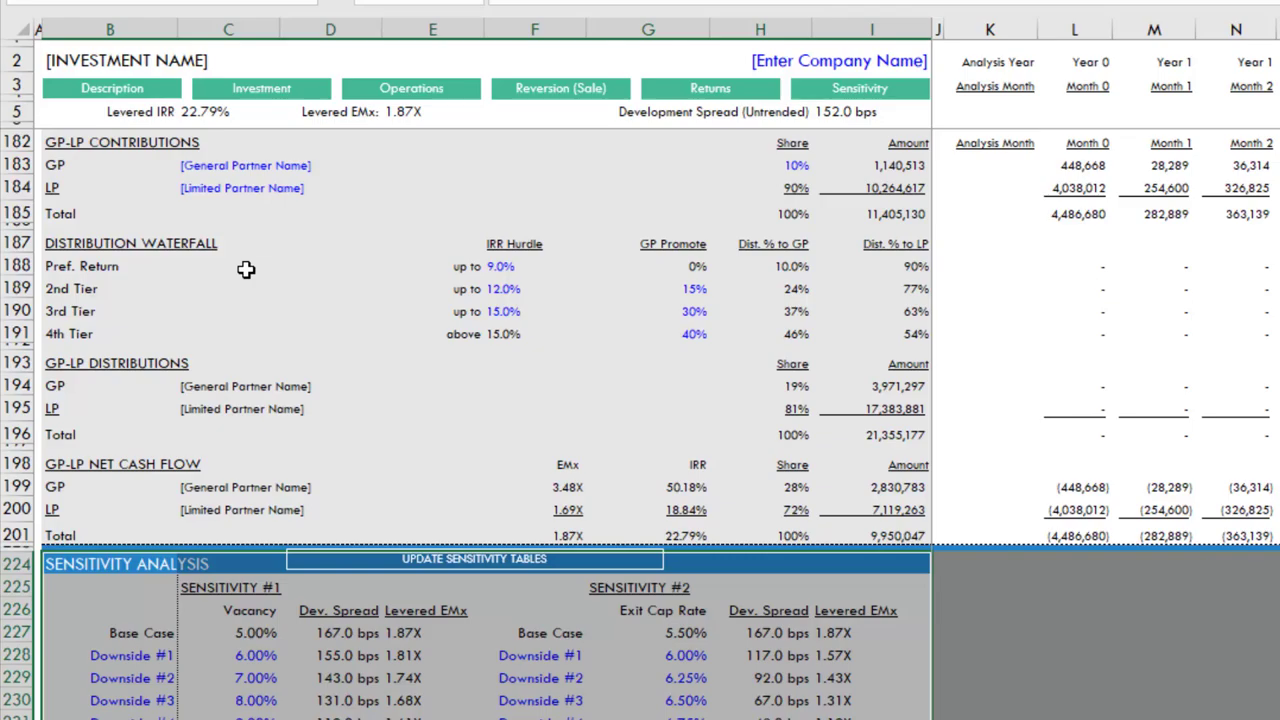
scroll(371, 317, "up", 20)
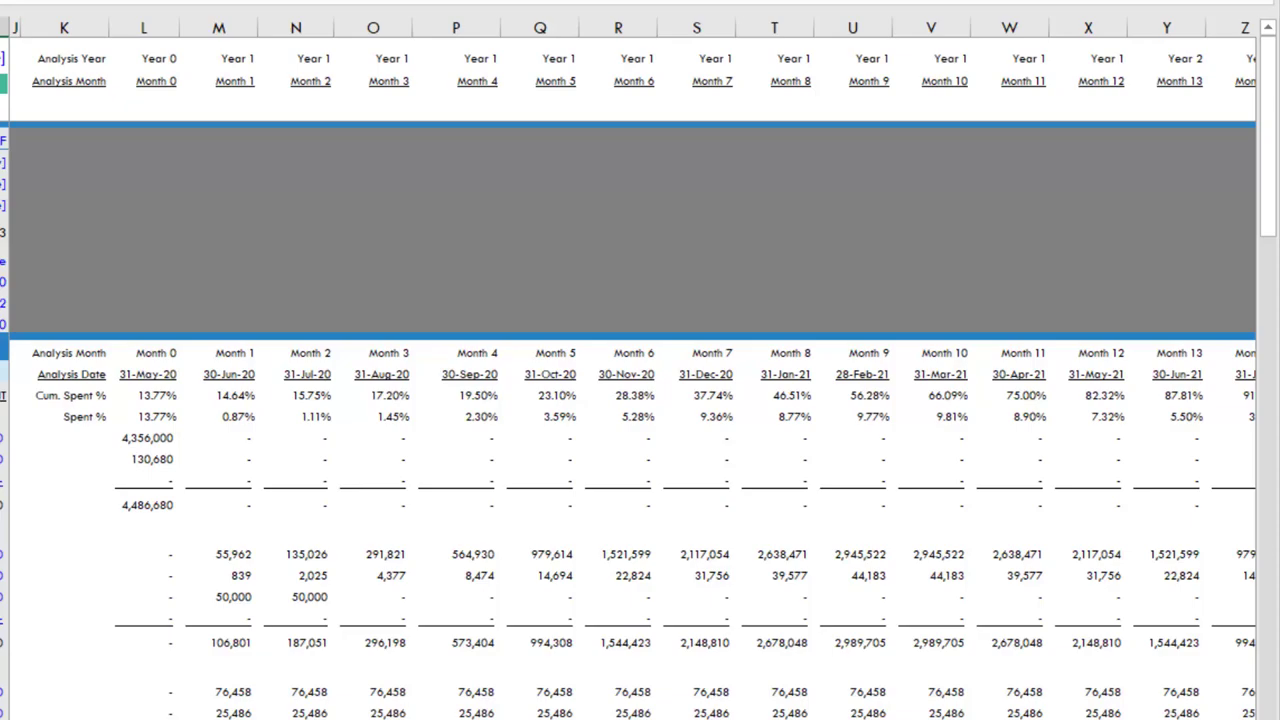
Walk through the monthly Construction Costs cash flows out to Month 16 and return to the start of the row
left_click(234, 554)
key("Right")
key("Right")
key("Right")
key("Right")
key("Right")
key("Right")
key("Right")
key("Right")
key("Right")
key("Right")
key("Right")
key("Right")
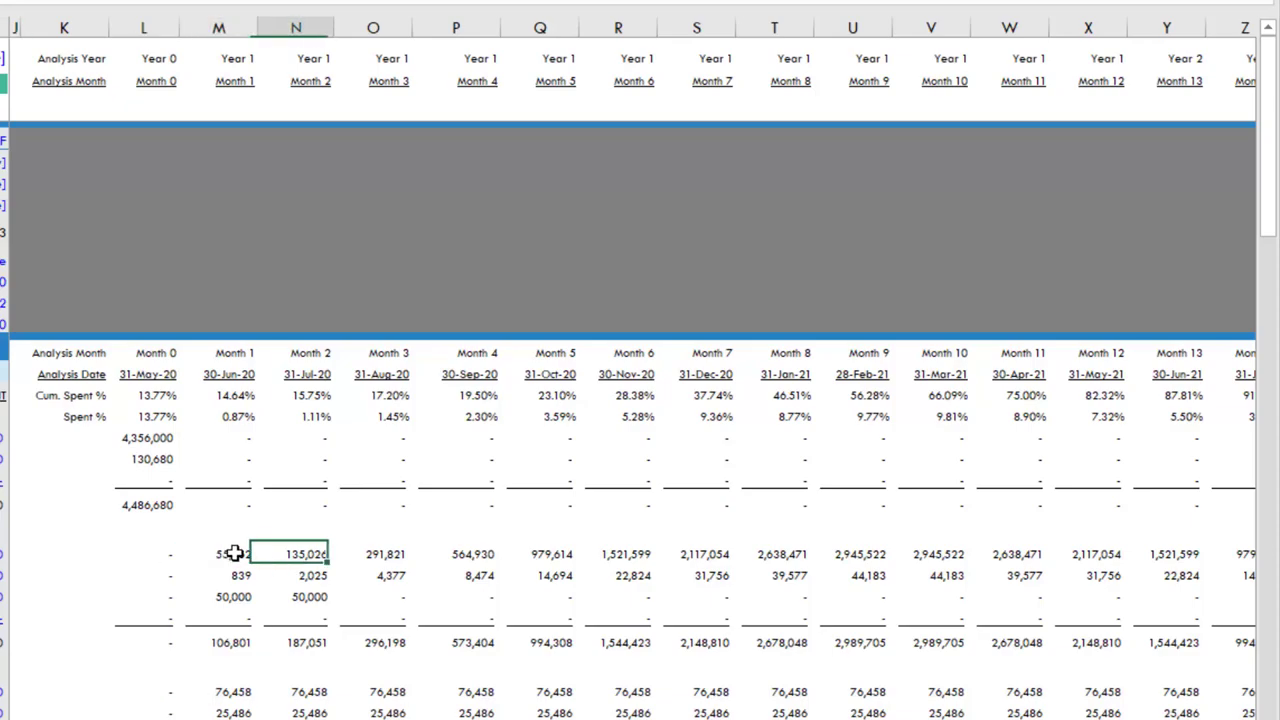
key("Right")
key("Right")
key("Right")
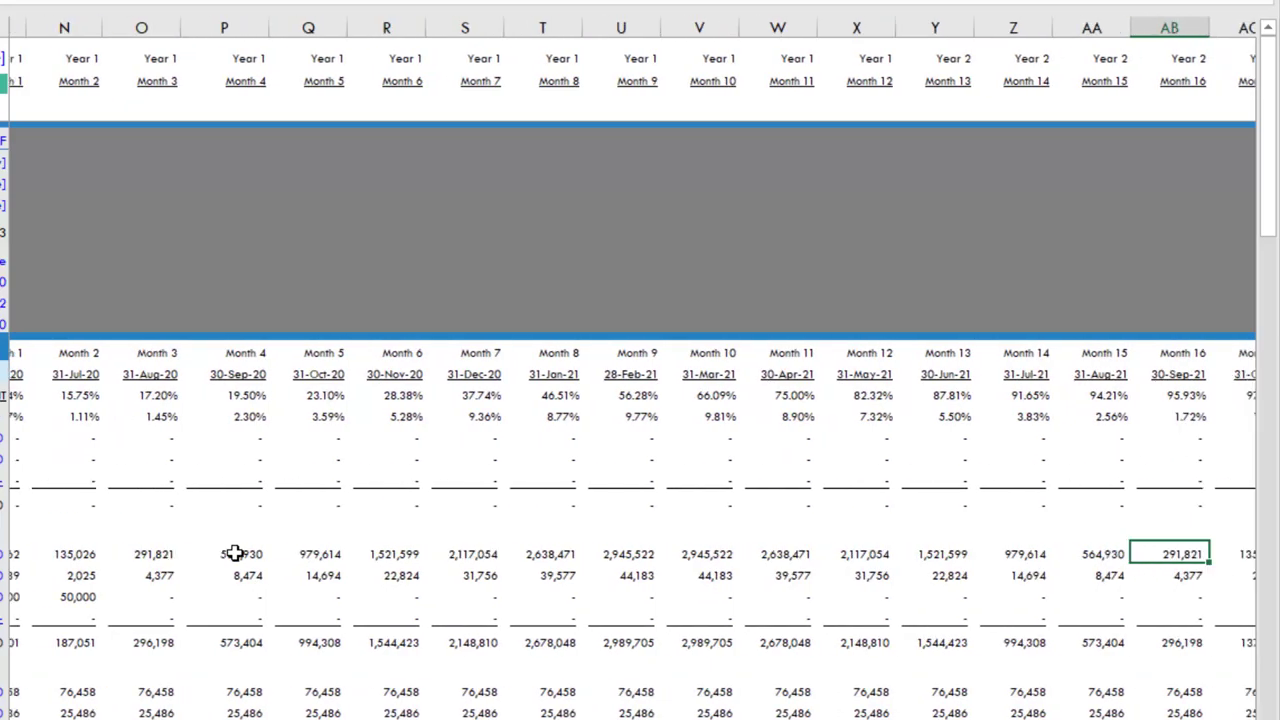
key("Left")
key("Left")
key("Left")
key("Left")
key("Left")
key("Left")
key("Left")
key("Left")
key("Left")
key("Left")
key("Left")
key("Left")
key("Left")
key("Left")
key("Left")
key("Home")
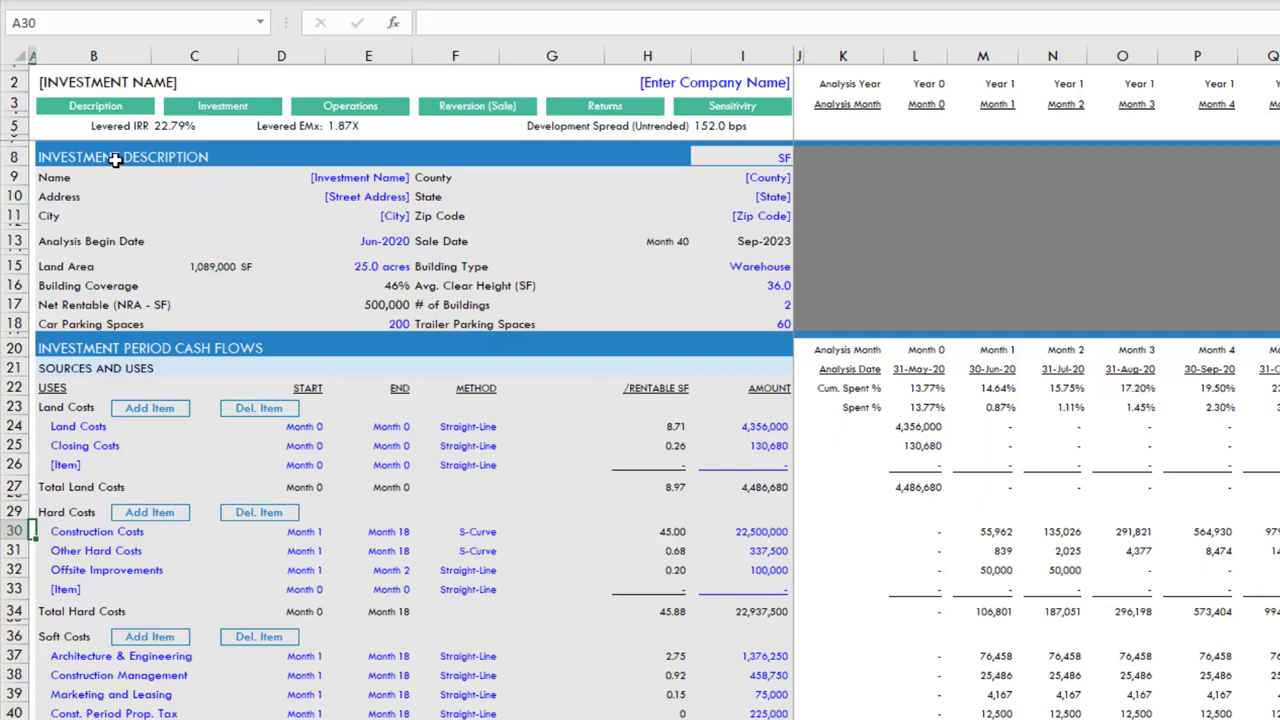
Examine the investment description, the cost lines under Uses, and the Equity and Construction Debt lines under Sources
left_click(86, 157)
left_click(214, 220)
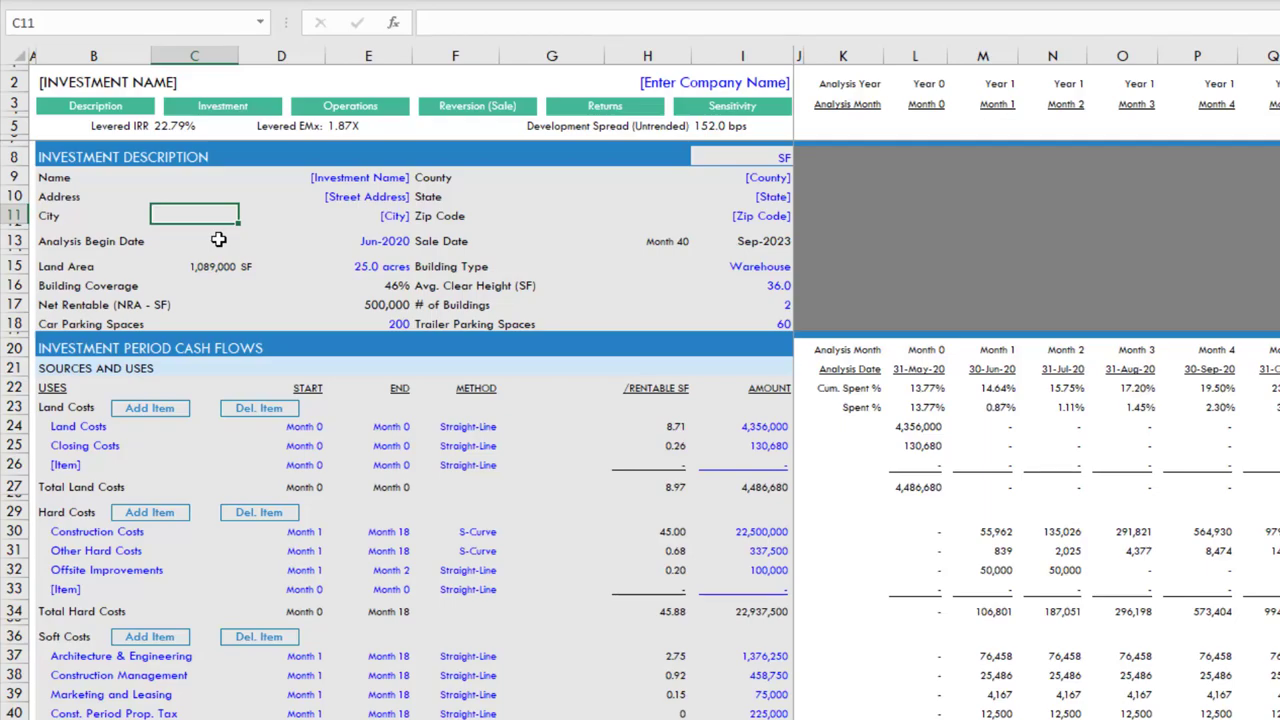
scroll(220, 240, "down", 2)
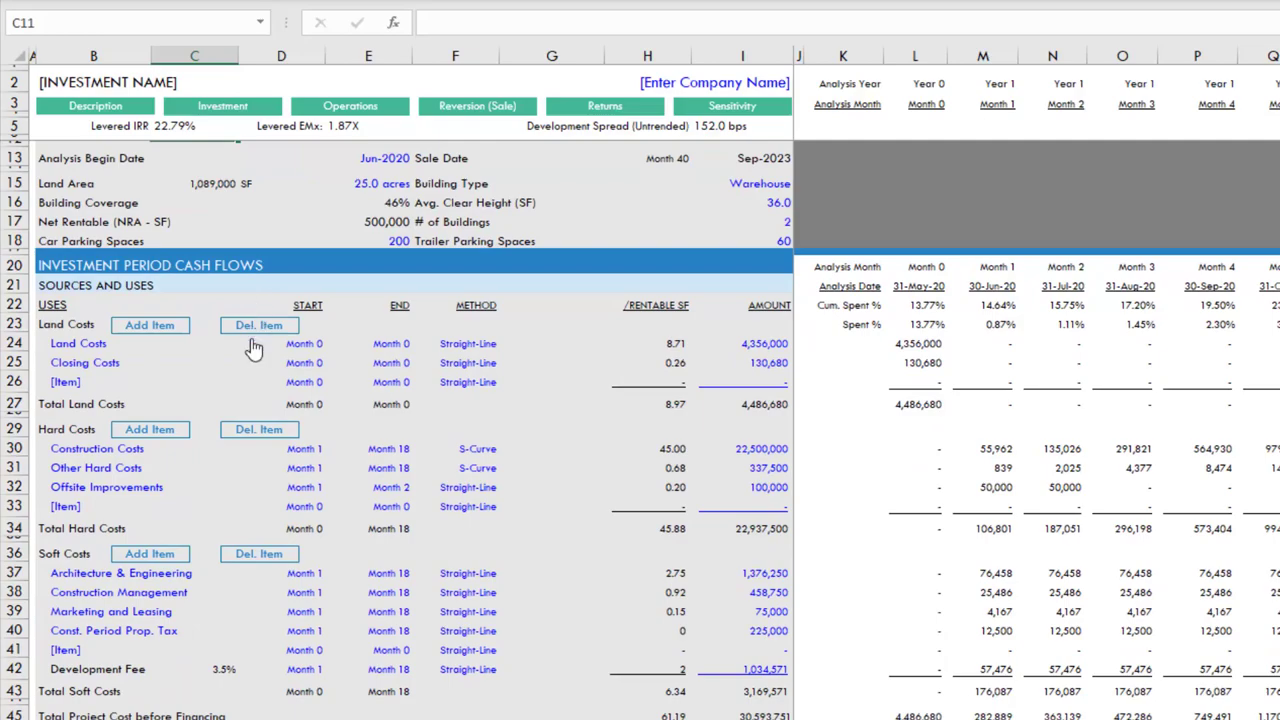
left_click(118, 368)
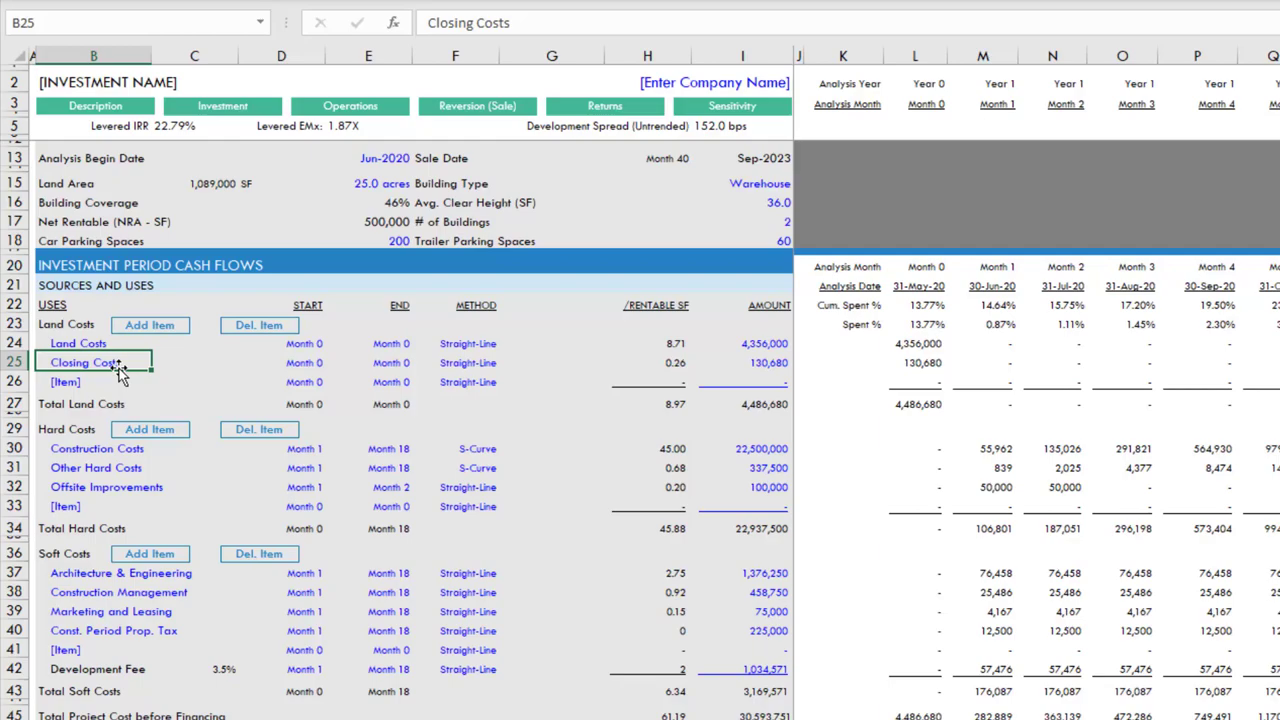
scroll(190, 420, "down", 3)
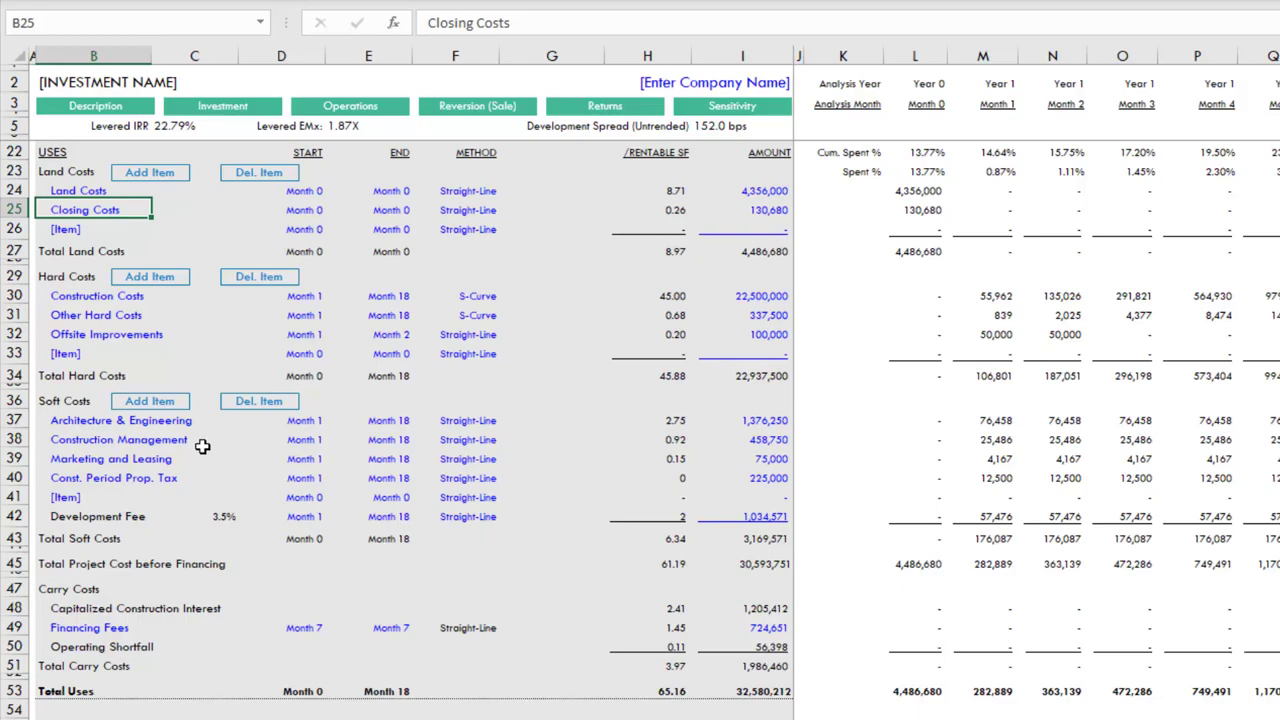
scroll(165, 500, "down", 2)
left_click(150, 508)
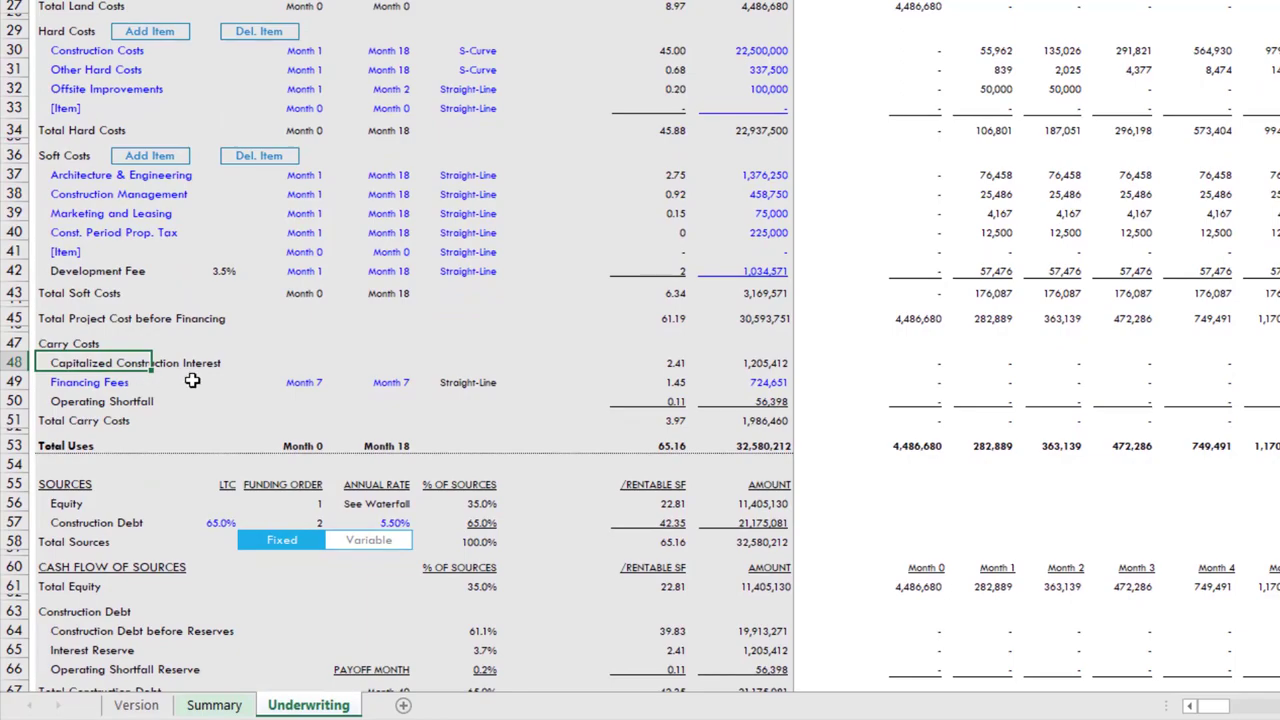
scroll(140, 415, "down", 2)
left_click(122, 421)
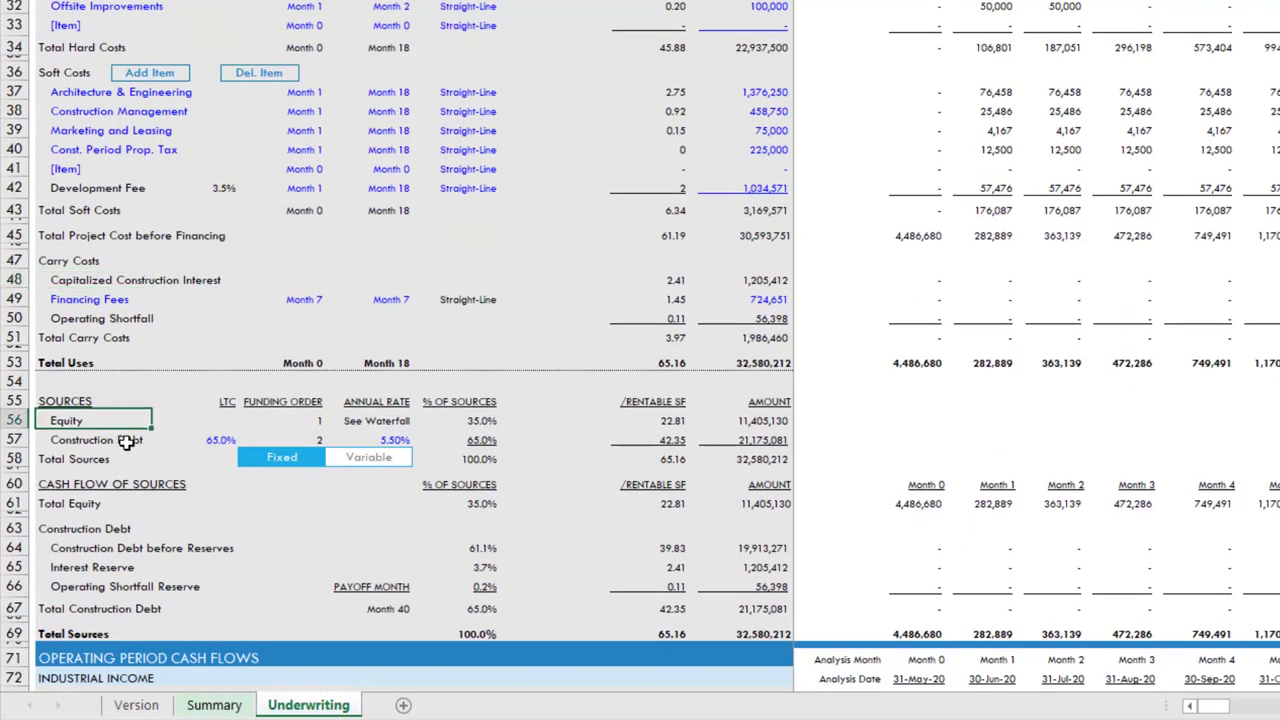
left_click(126, 441)
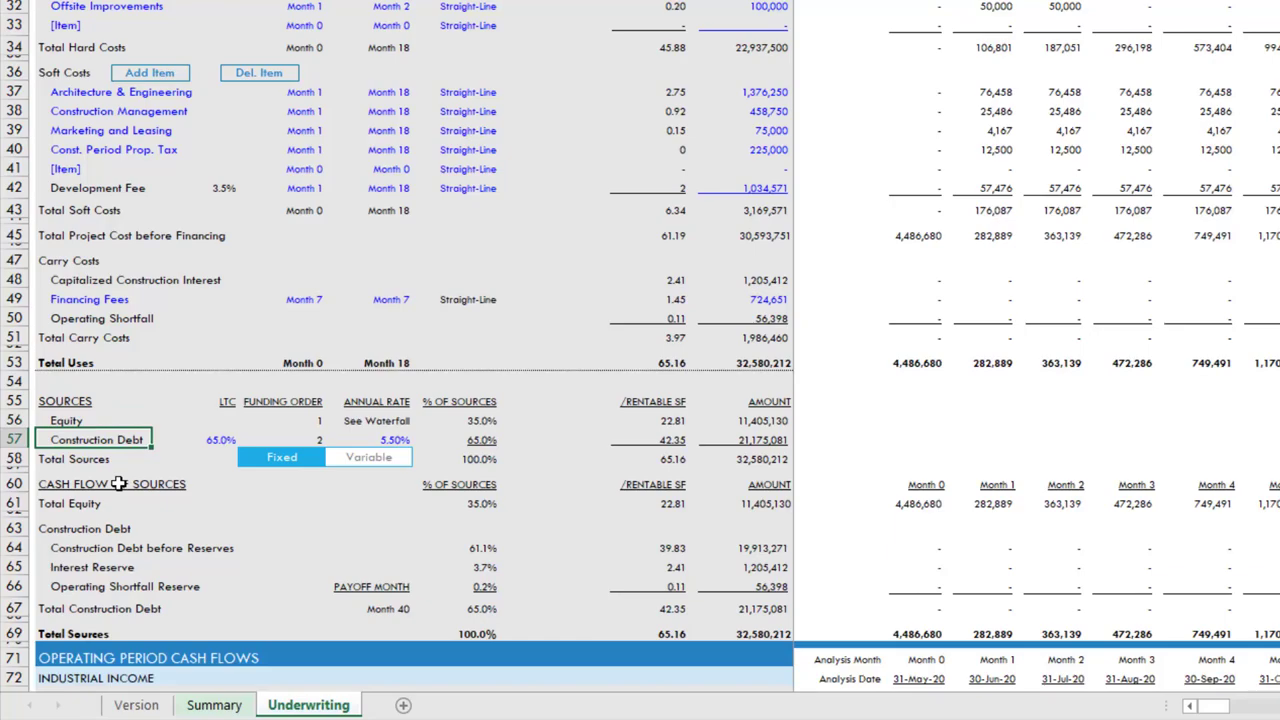
Review the Land Costs, Hard Costs and Soft Costs categories and the line items under Land Costs
scroll(157, 446, "up", 3)
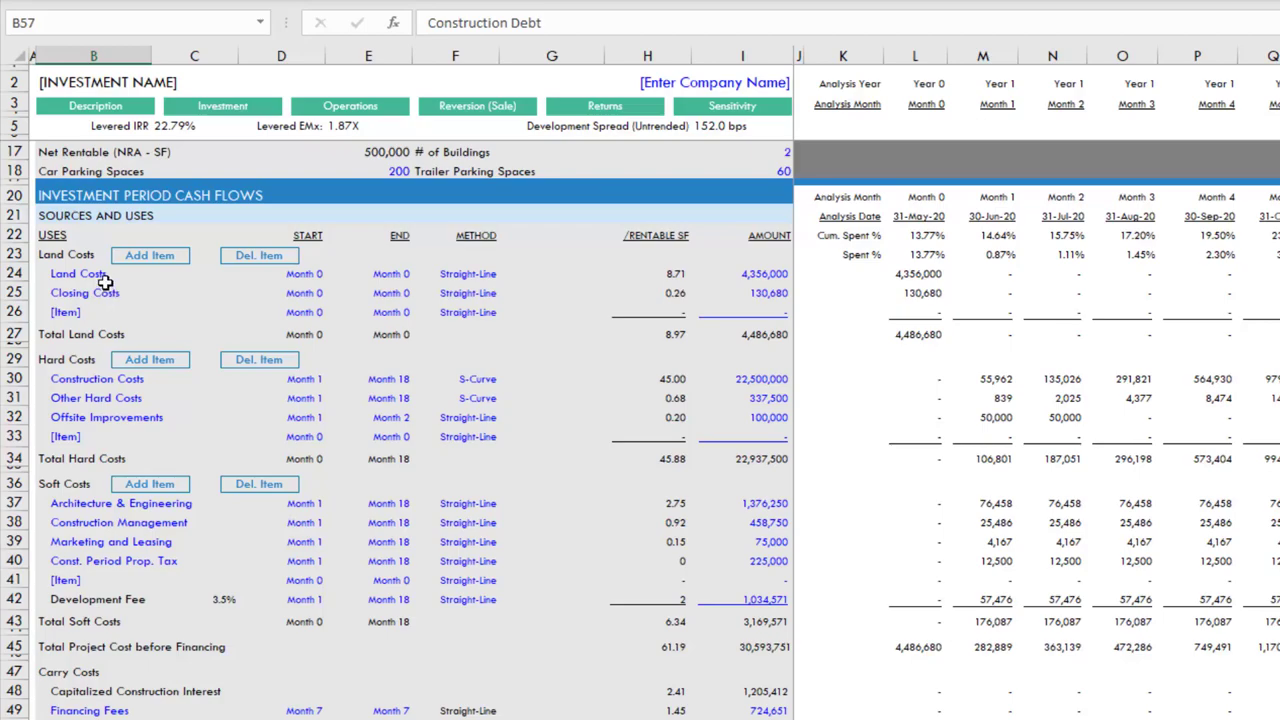
left_click(90, 276)
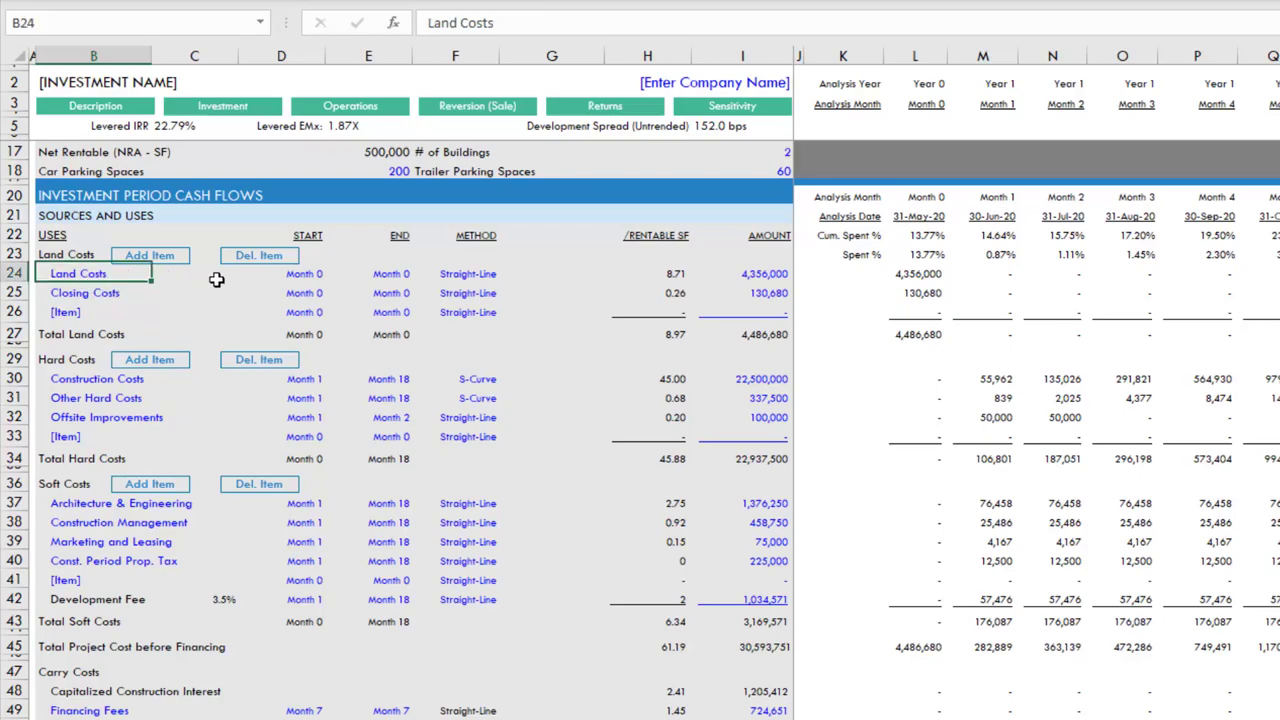
left_click(72, 257)
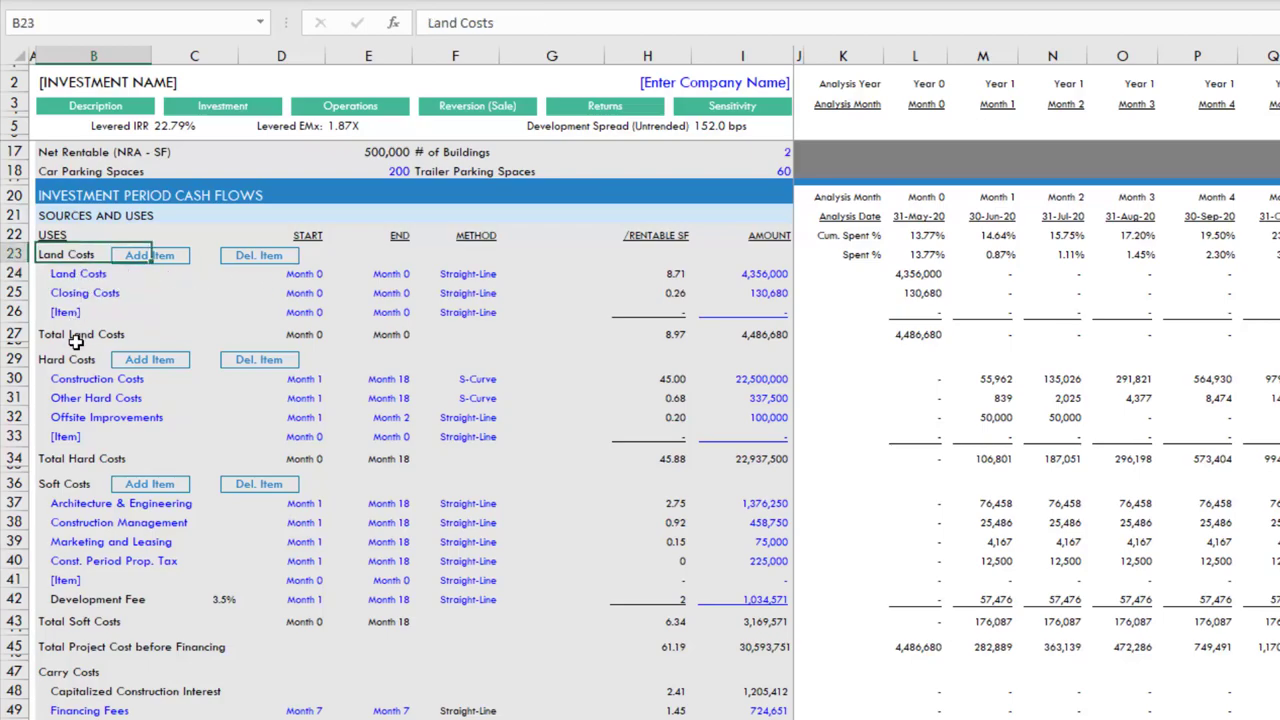
left_click(69, 358)
left_click(68, 477)
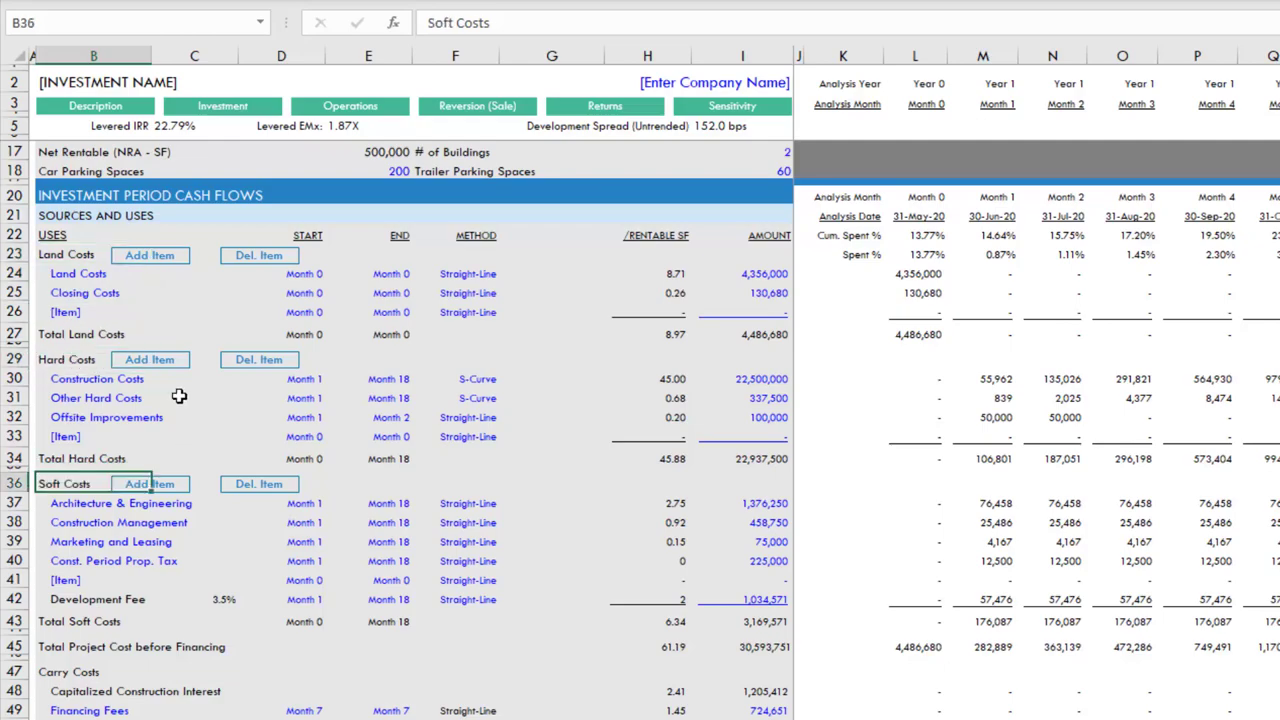
left_click(80, 290)
left_click(80, 312)
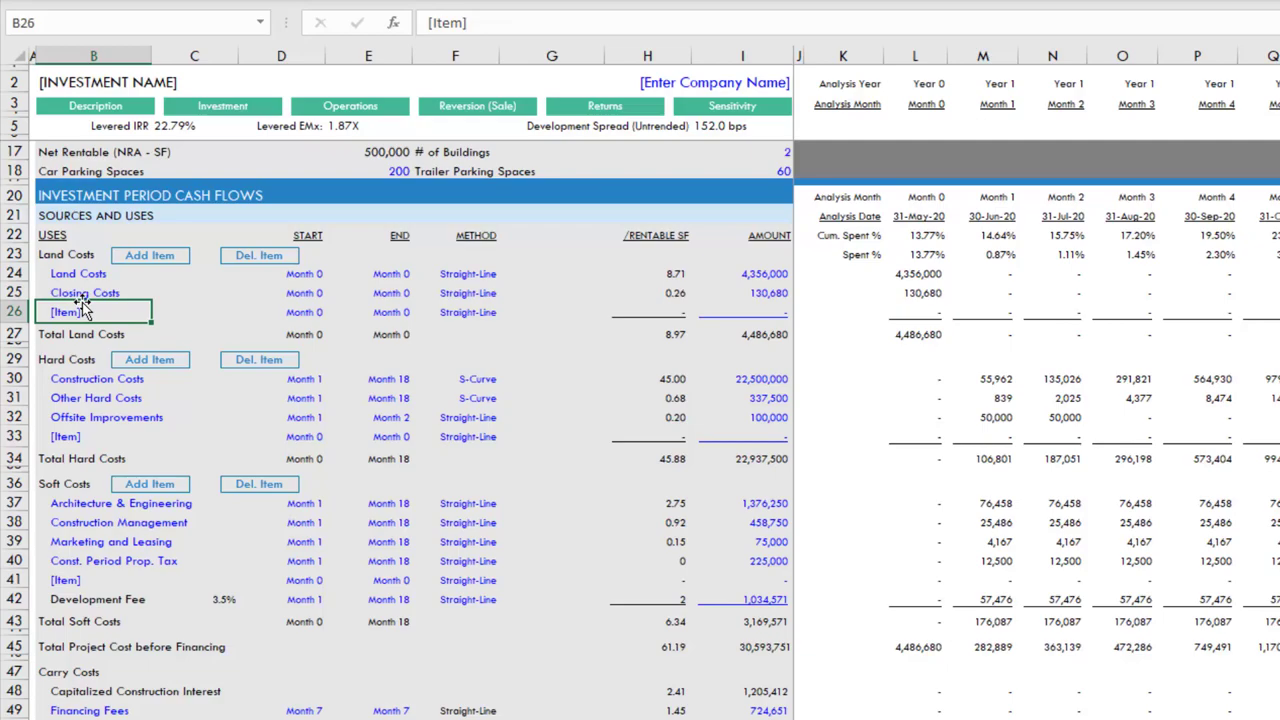
Add a blank line item to both Land Costs and Hard Costs, and delete each one again
left_click(145, 257)
left_click(247, 267)
left_click(130, 378)
left_click(143, 360)
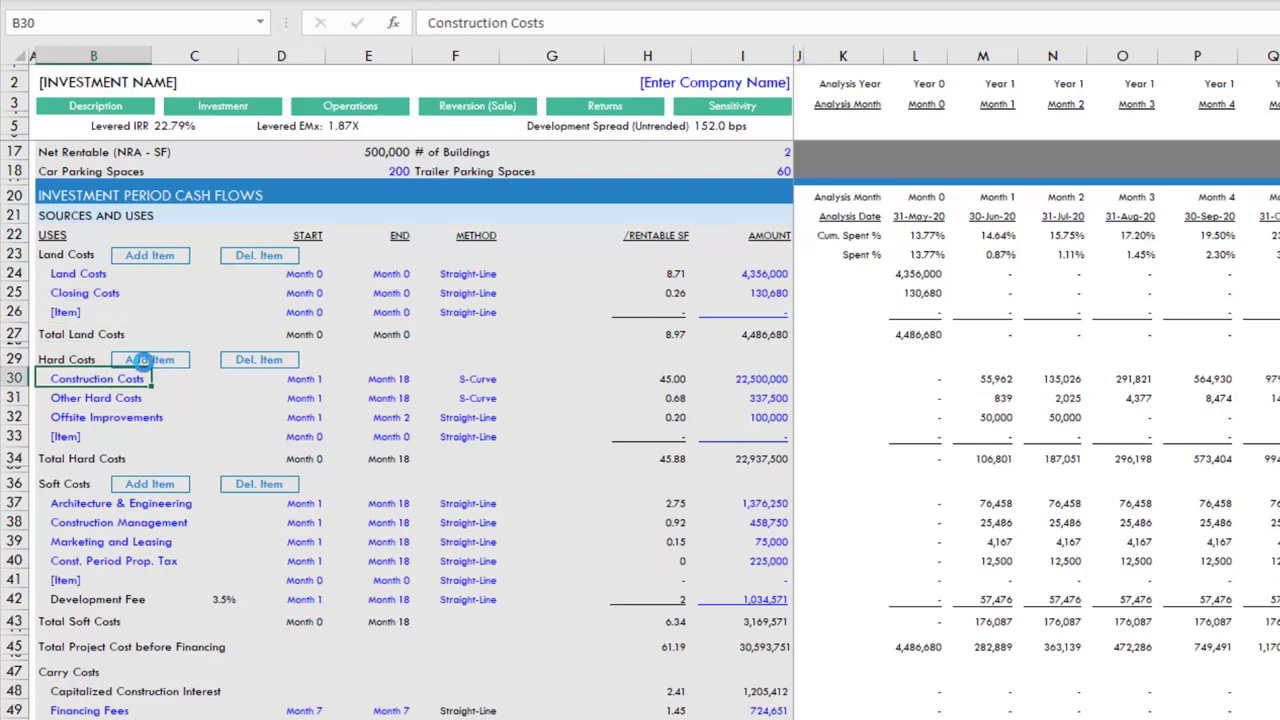
left_click(243, 359)
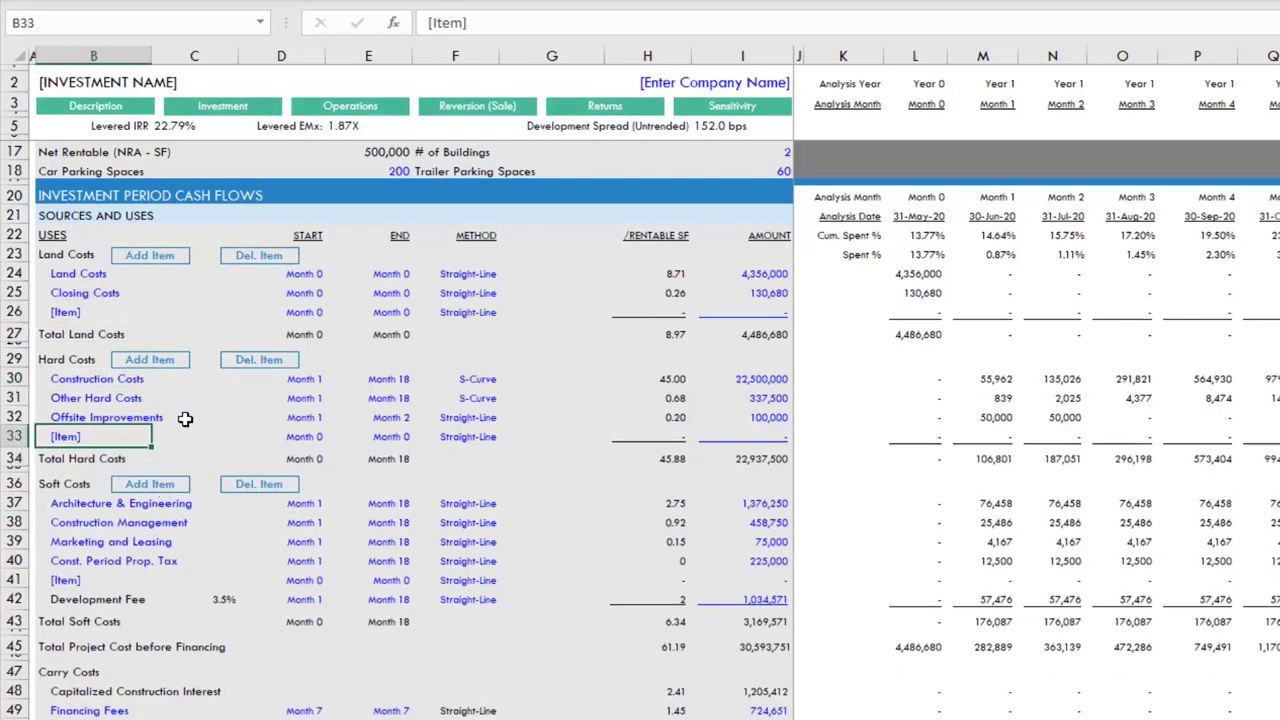
Add three blank line items to Soft Costs and two blank line items to Hard Costs
scroll(170, 400, "down", 3)
left_click(148, 304)
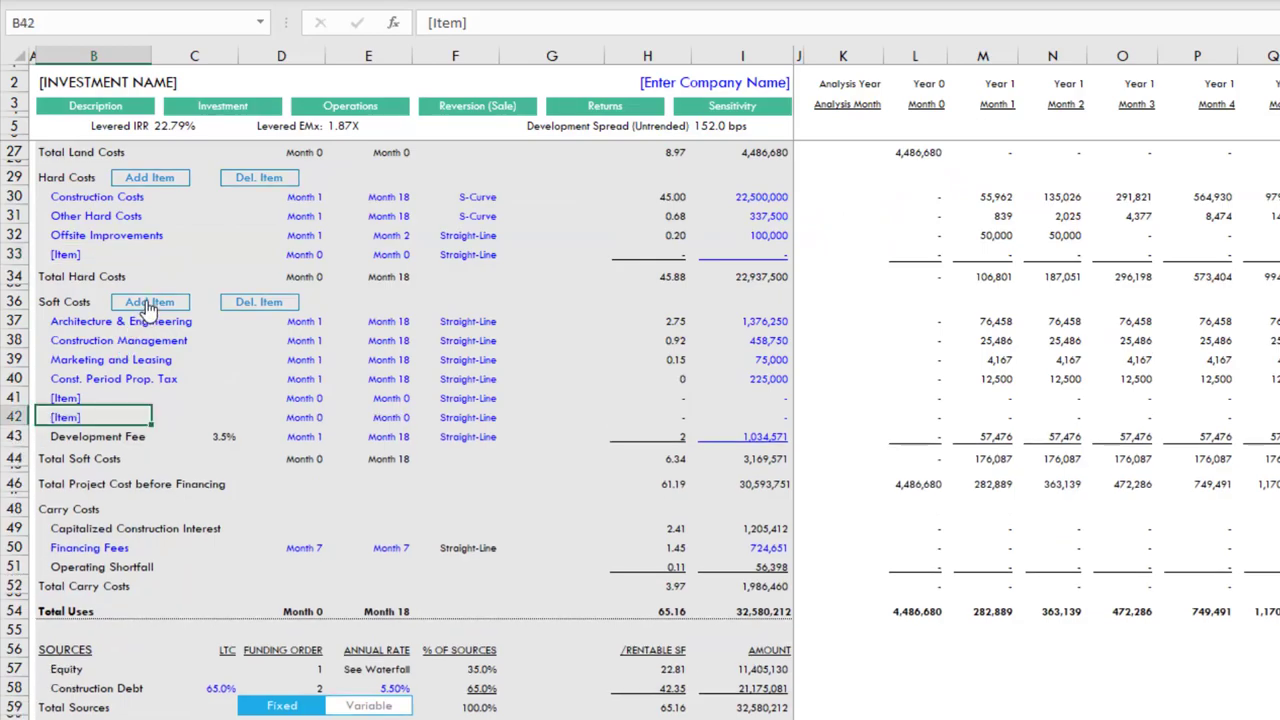
left_click(148, 304)
left_click(148, 304)
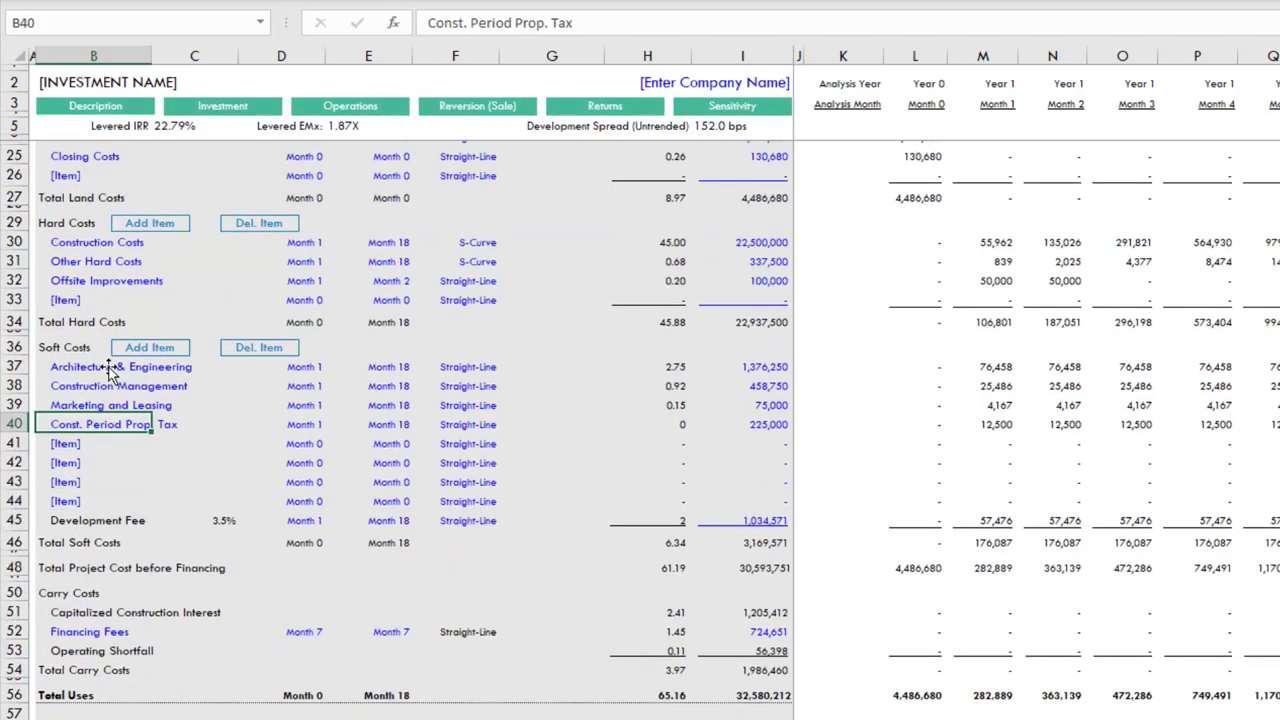
scroll(112, 372, "up", 3)
left_click(130, 360)
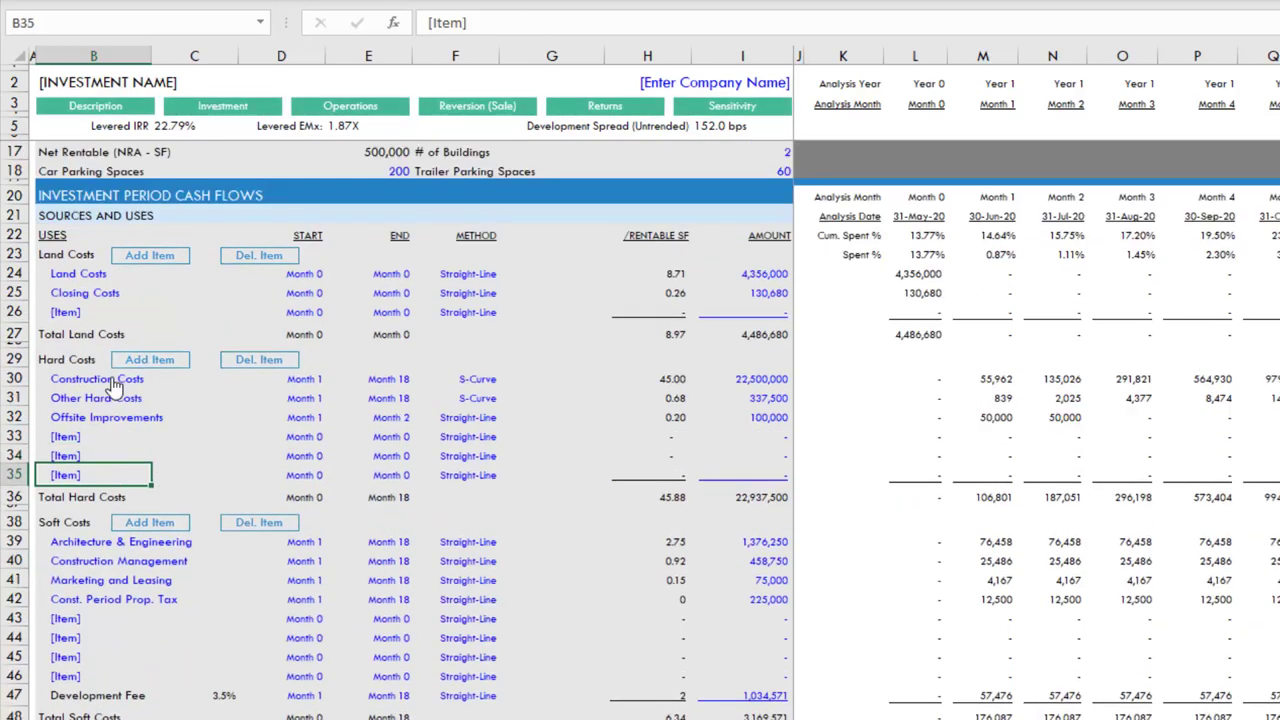
Check the start and end months of the Land Costs line and switch its method to S-Curve, finally to Detail
left_click(308, 274)
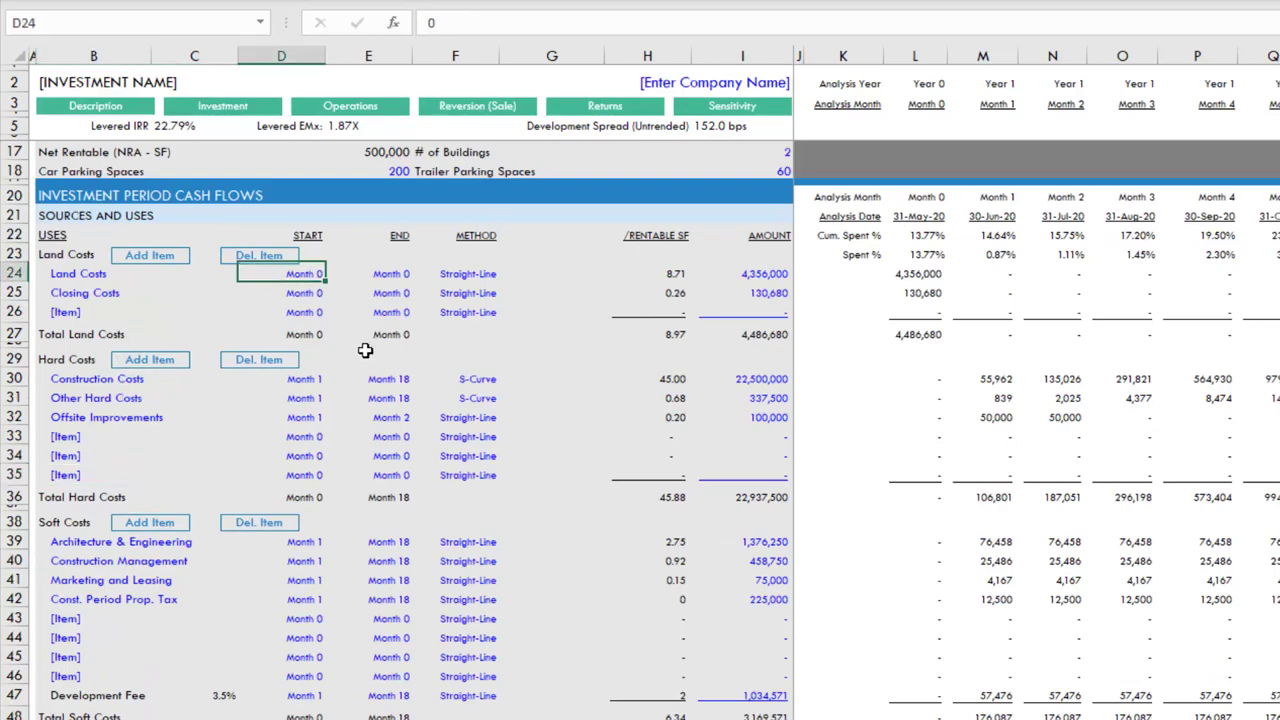
key("Right")
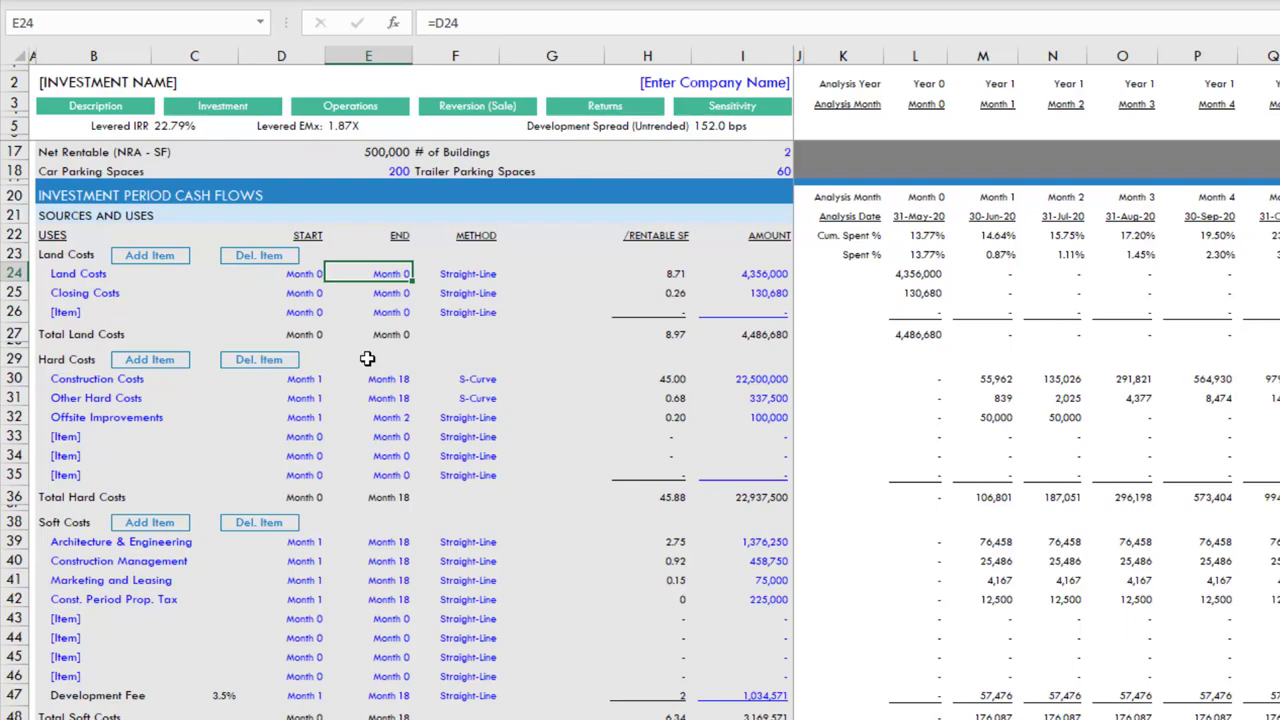
left_click(478, 271)
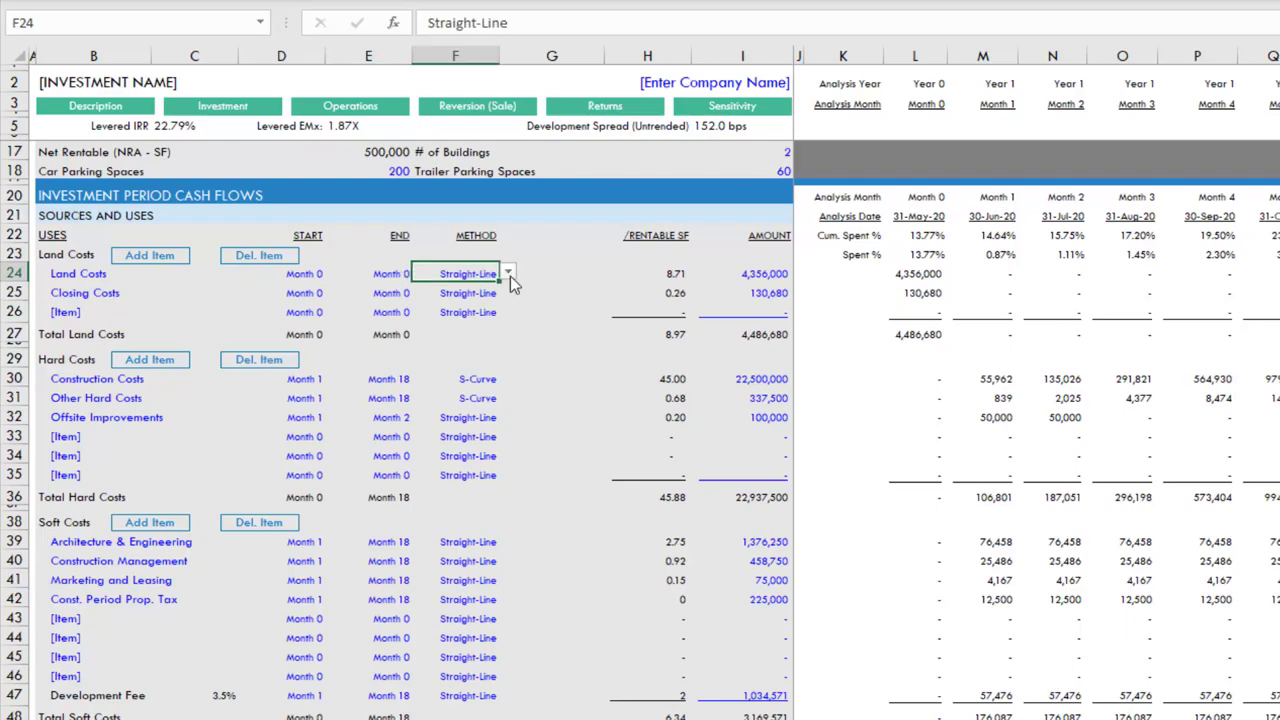
left_click(510, 278)
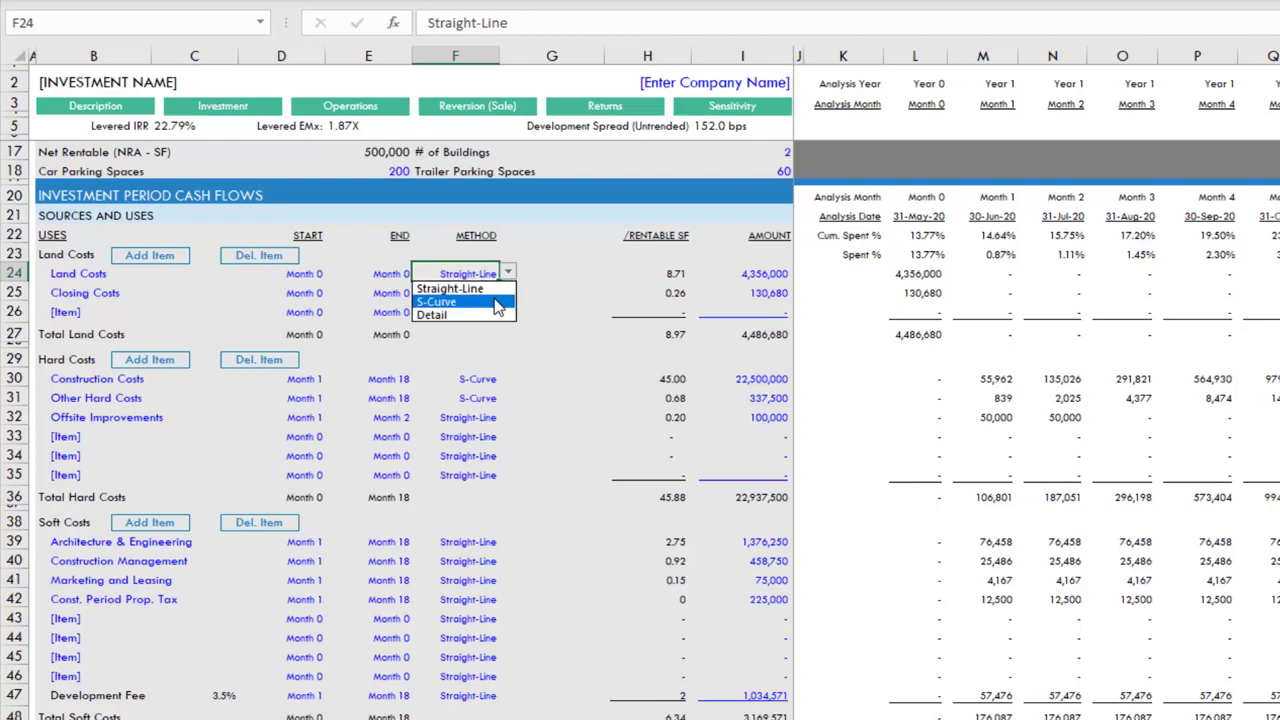
left_click(500, 298)
left_click(508, 273)
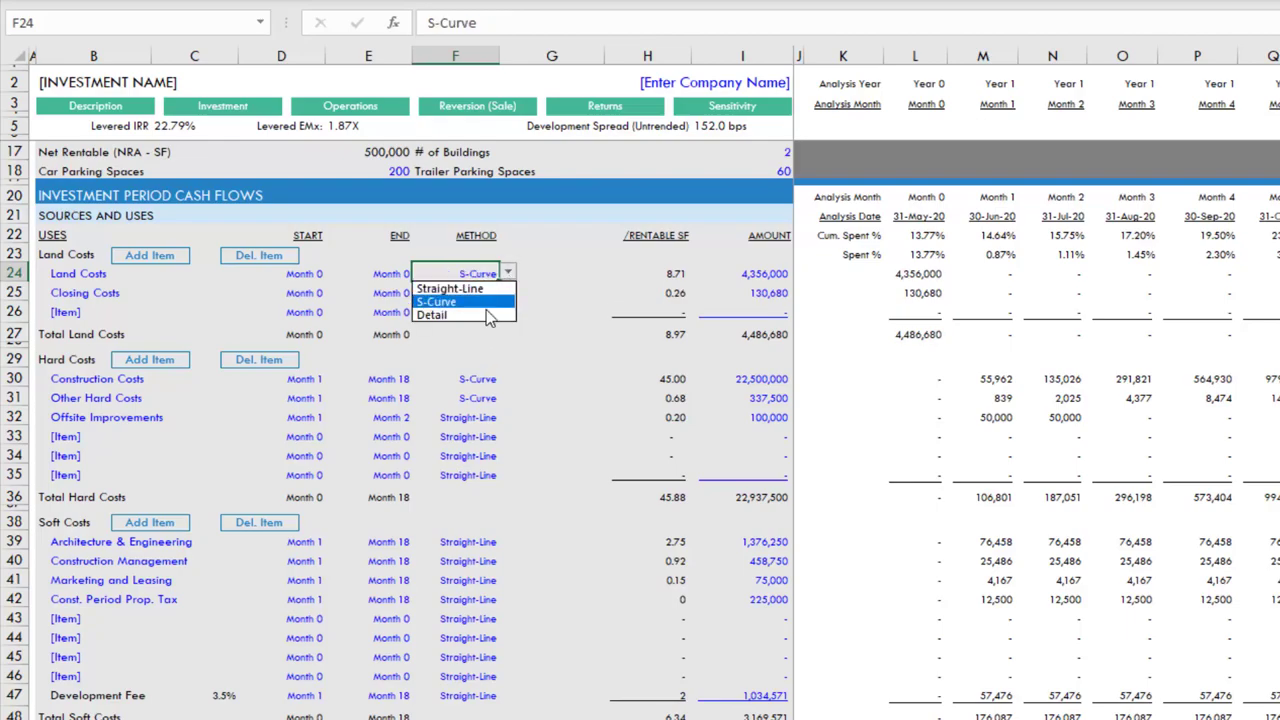
left_click(486, 314)
Examine the monthly cash flow formulas of the Land Costs row and the completeness check cell beside them
scroll(551, 266, "right", 6)
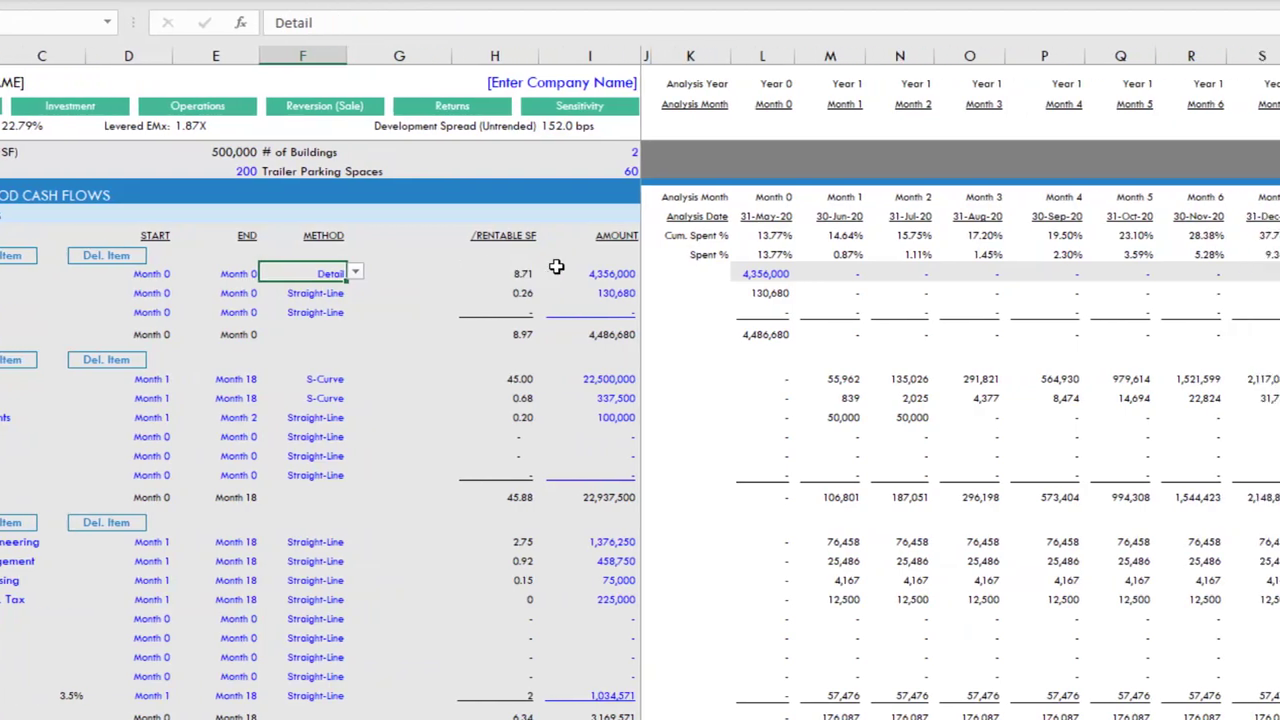
left_click(437, 274)
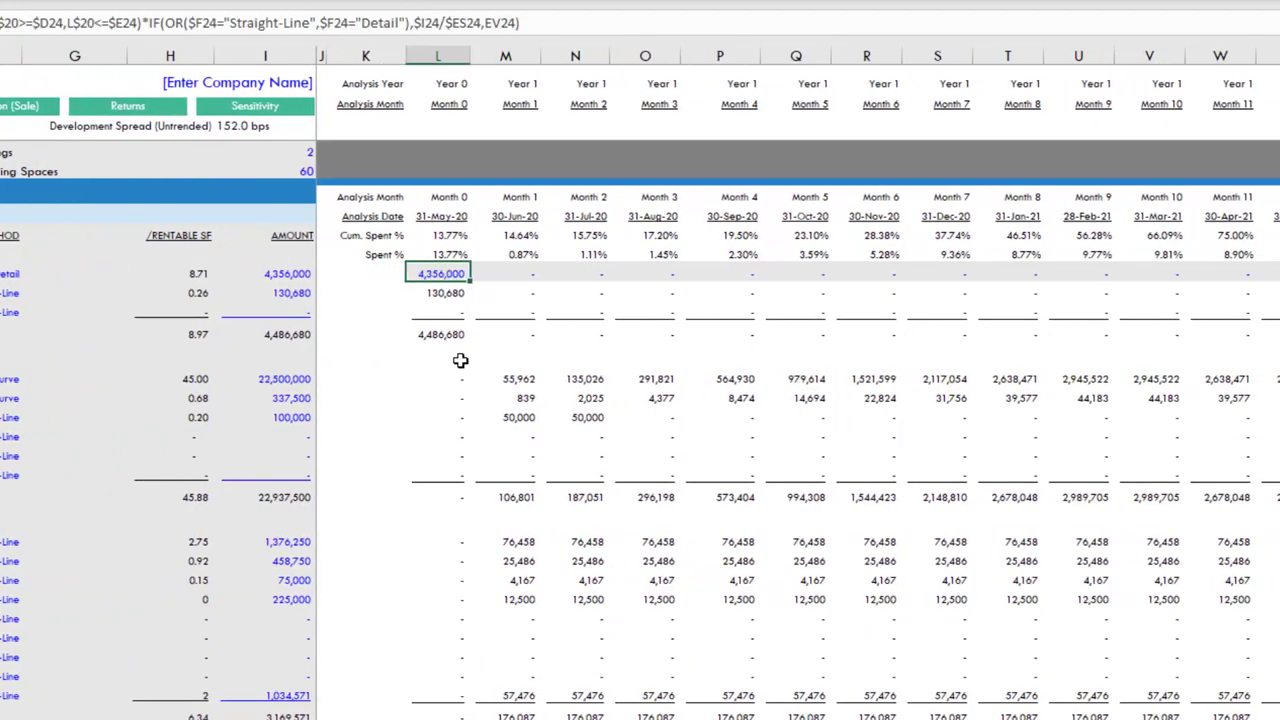
key("Right")
key("Right")
key("Right")
key("Left")
key("Left")
key("Left")
key("Left")
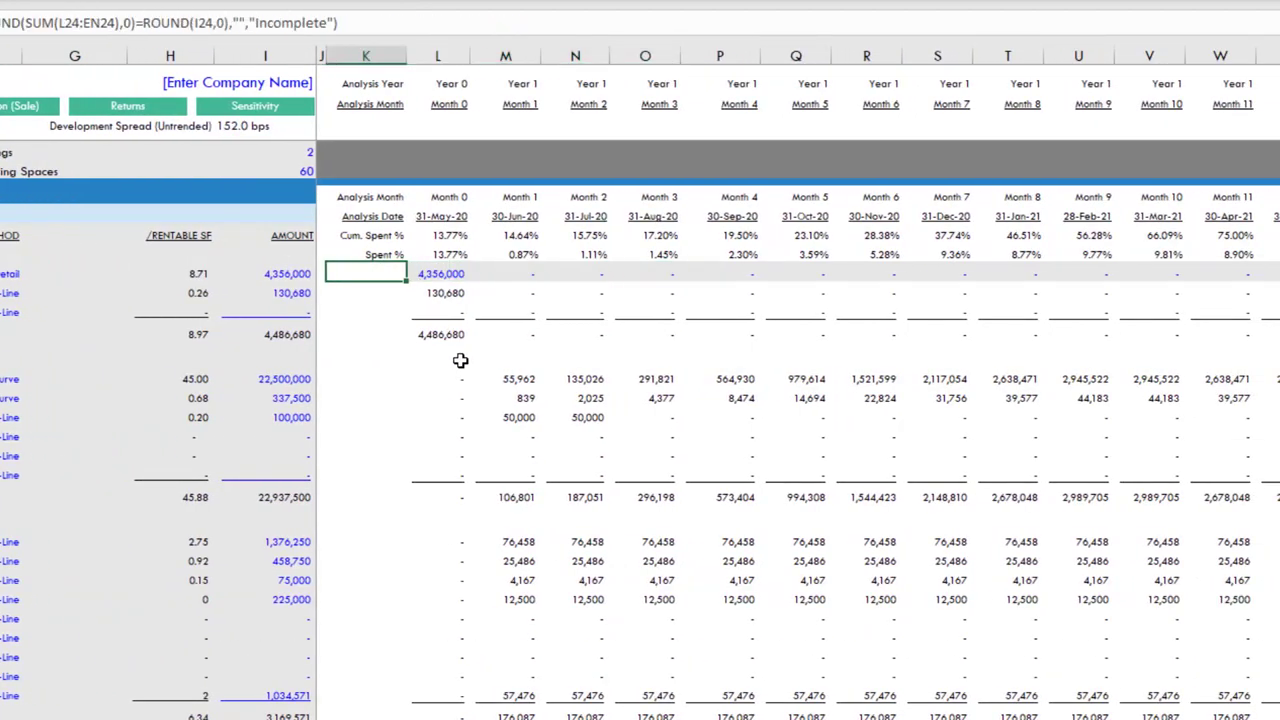
key("Right")
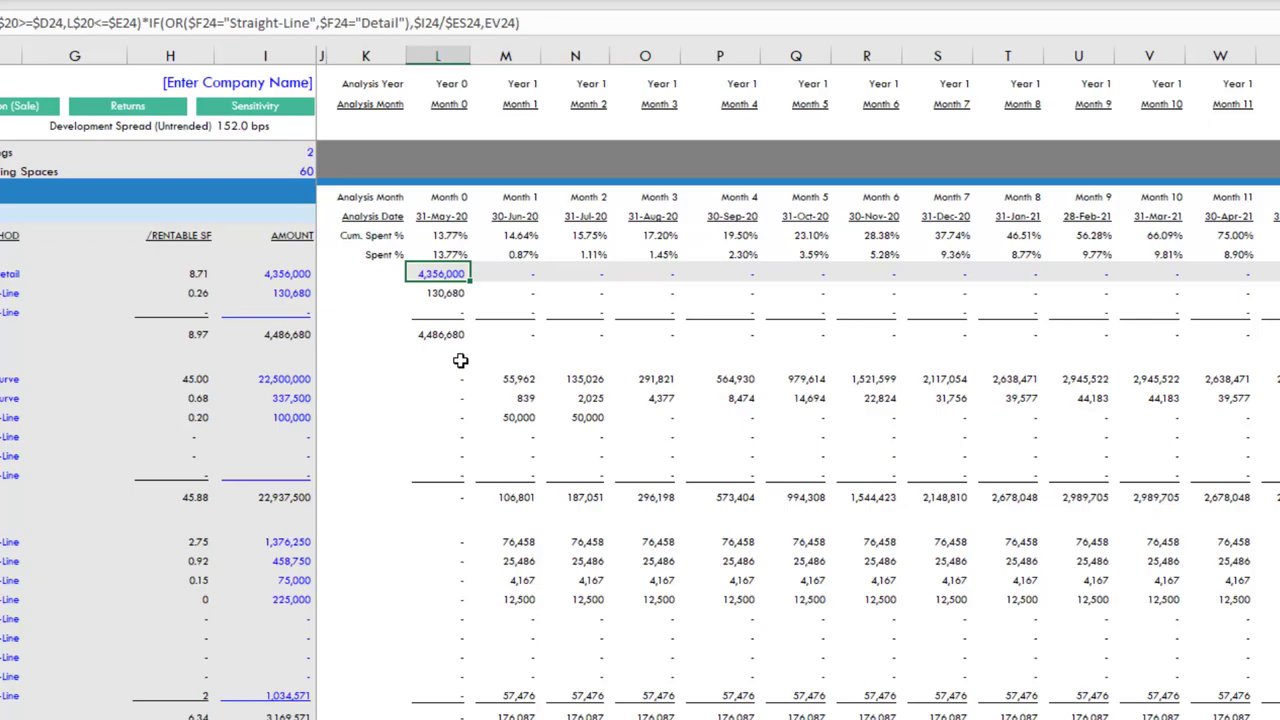
Overwrite the Month 0 Land Costs cash flow with 0 and check the completeness flag for that row
type("0")
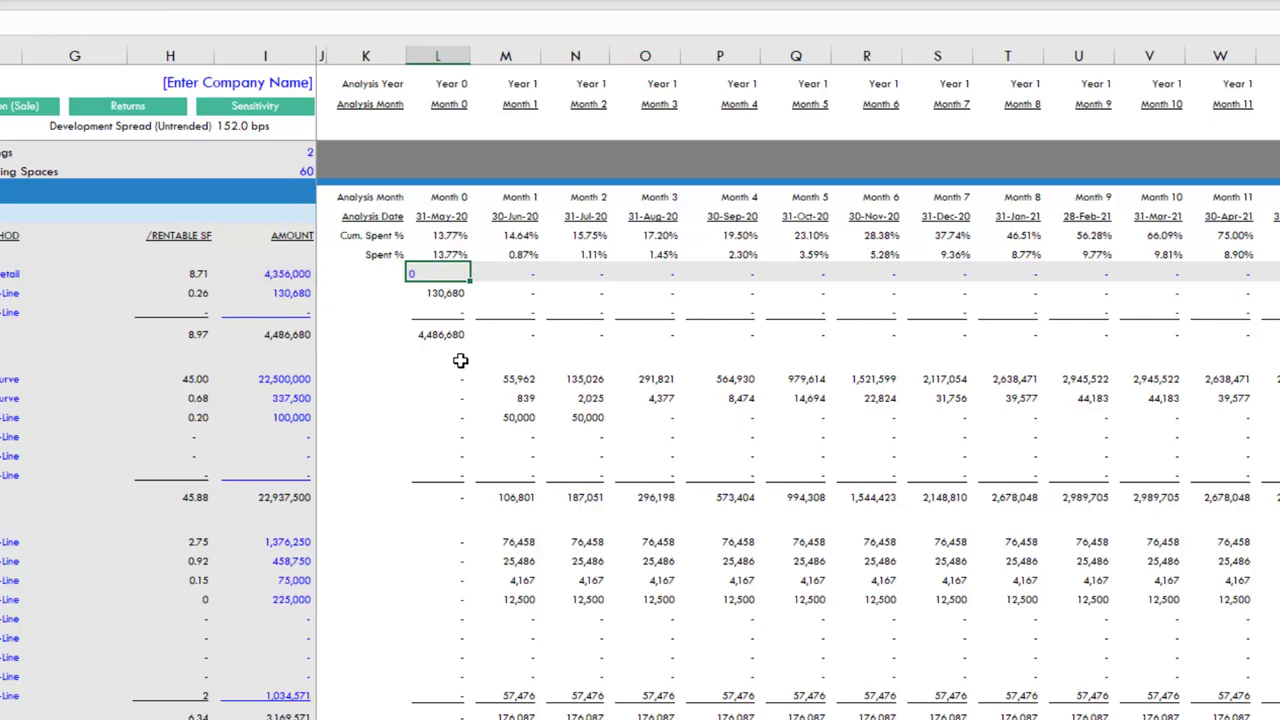
key("Return")
key("Up")
key("Left")
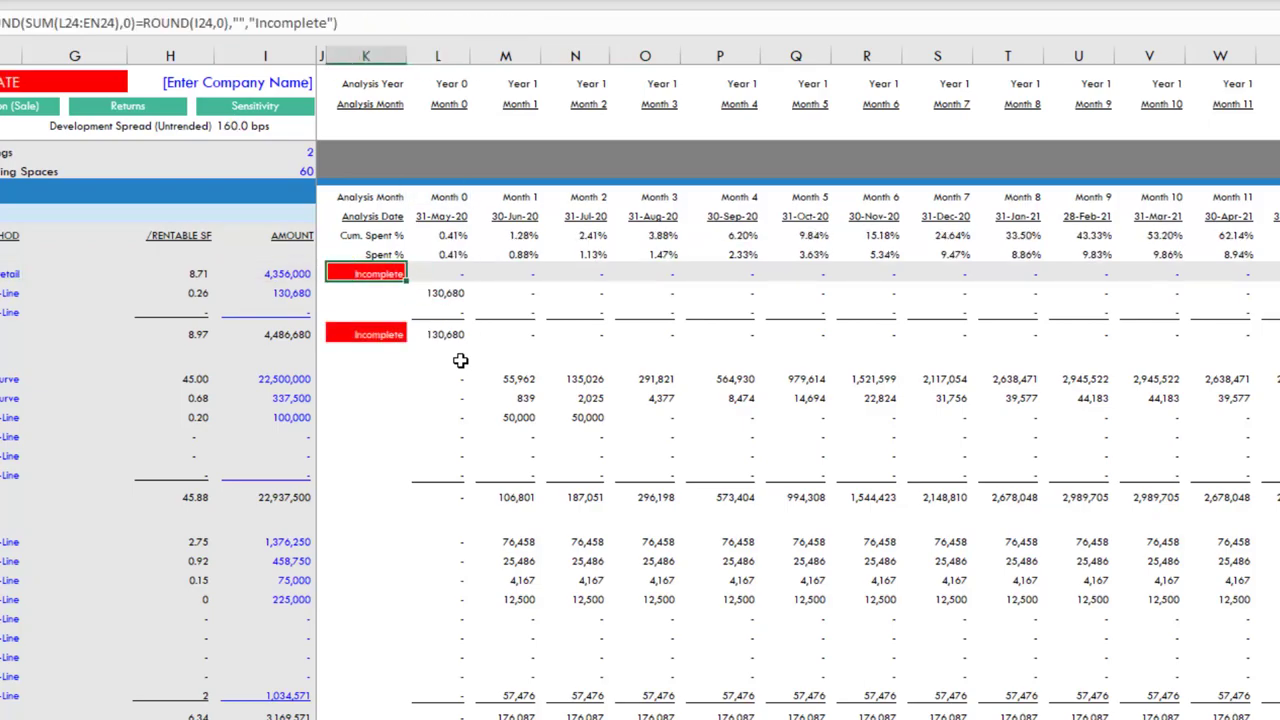
Check the Land Costs amount and enter it in full, 4,356,000, as the Month 0 cash flow
left_click(278, 272)
left_click(376, 277)
key("Right")
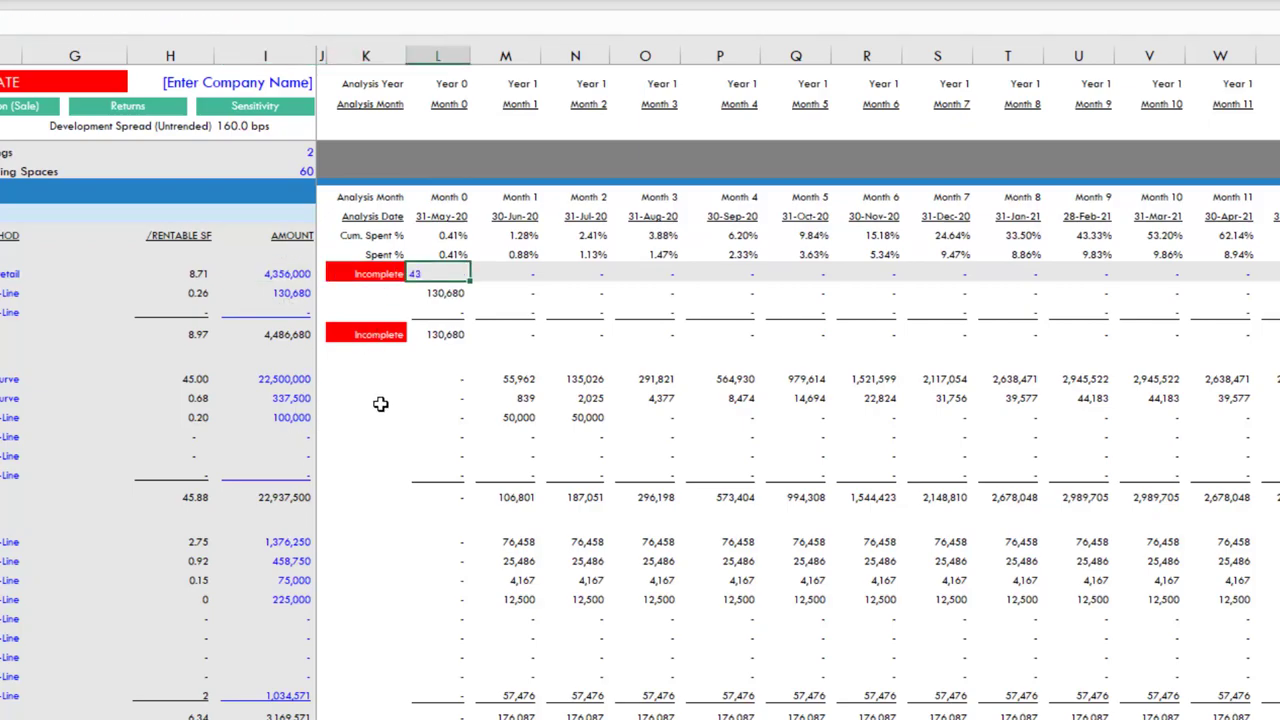
key("Return")
key("Up")
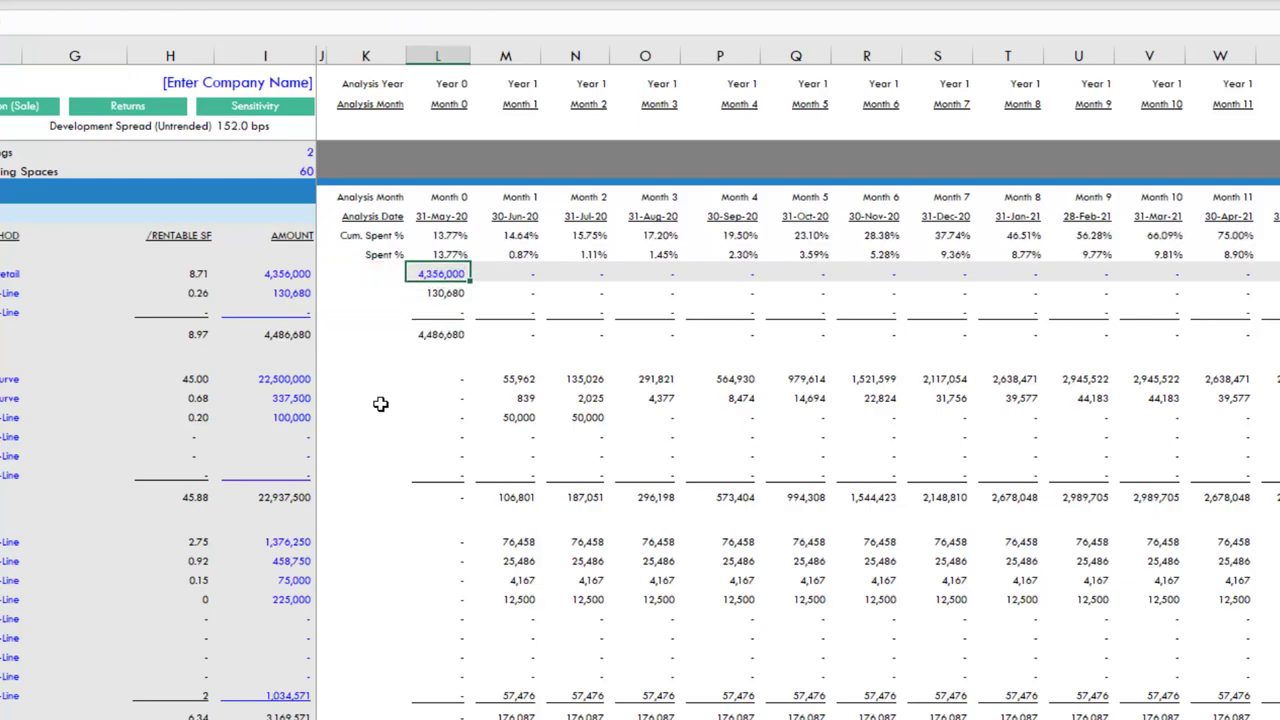
Recheck the Land Costs completeness cell and undo the manual Month 0 entries to bring back the formula
key("Left")
key("Left")
key("Left")
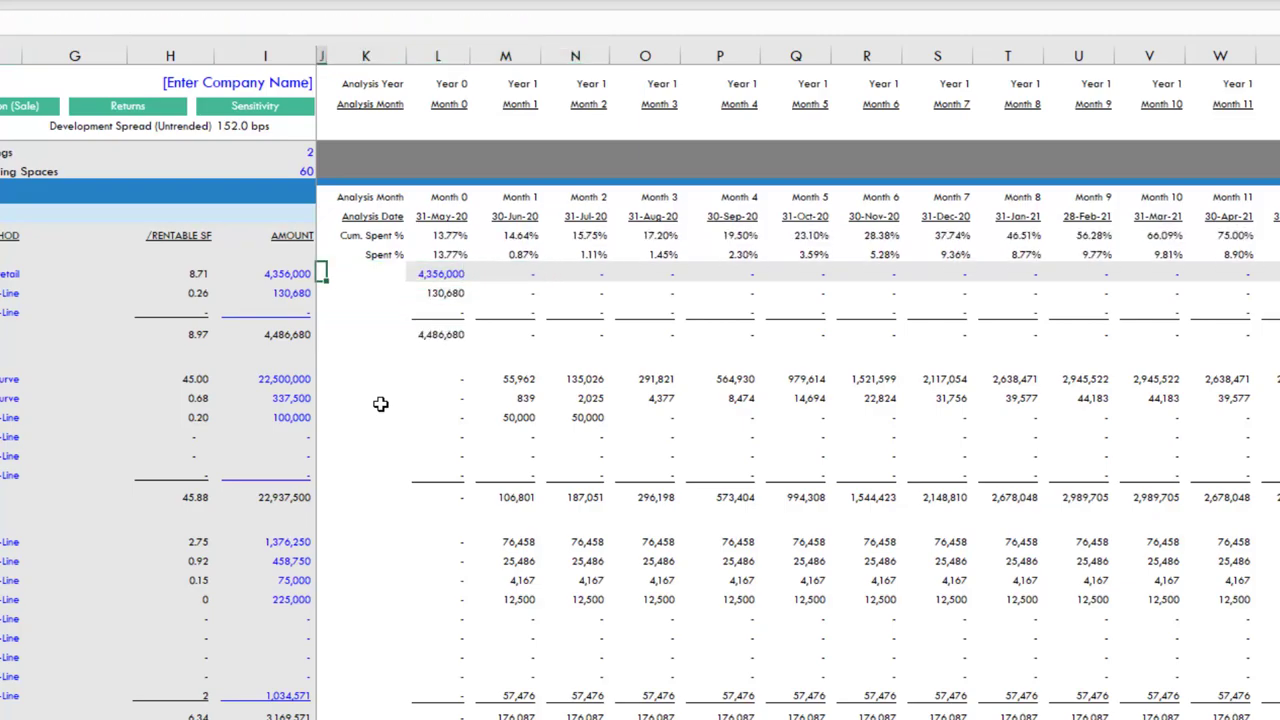
key("ctrl+z")
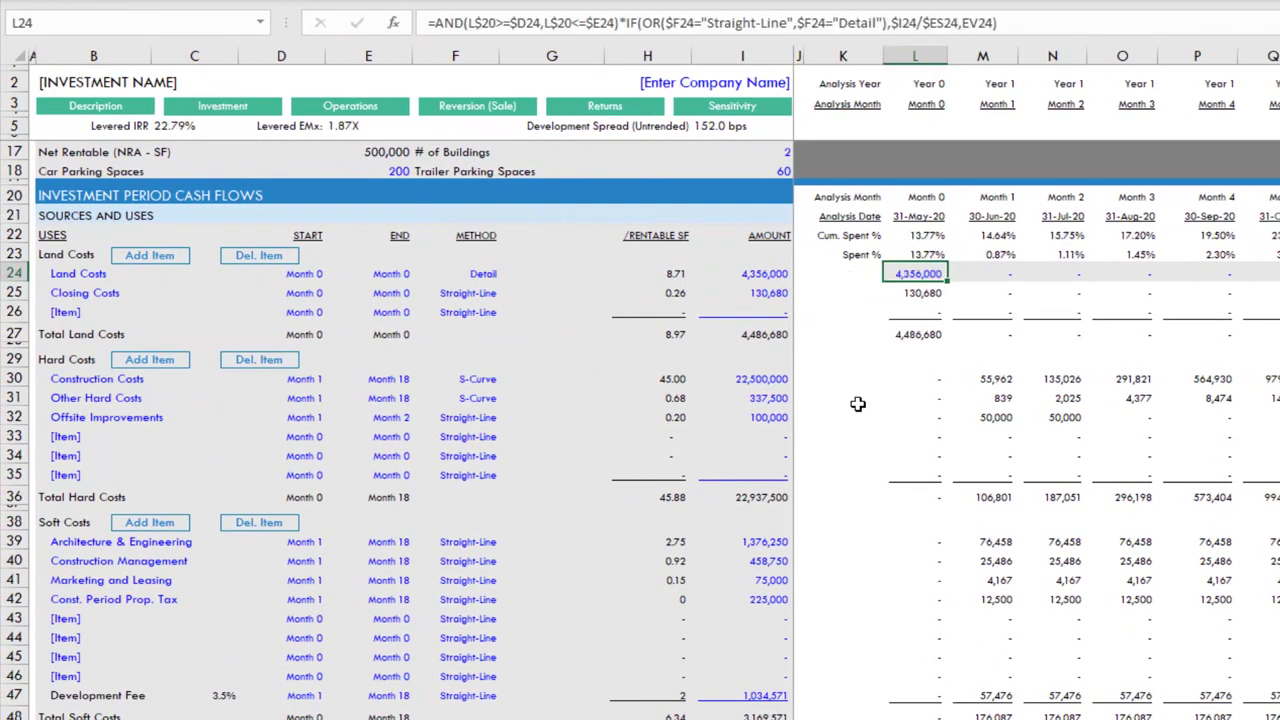
Switch the Land Costs method to S-Curve, and finally to Straight-Line
left_click(478, 273)
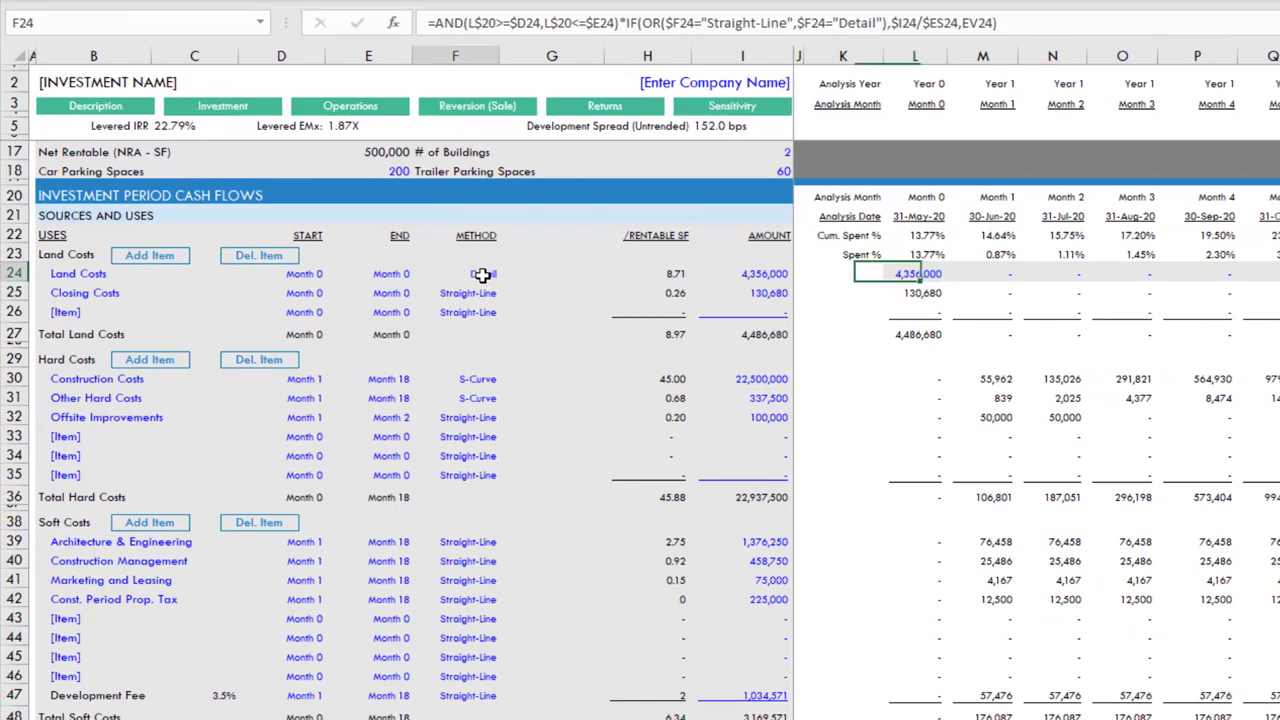
left_click(508, 273)
left_click(487, 302)
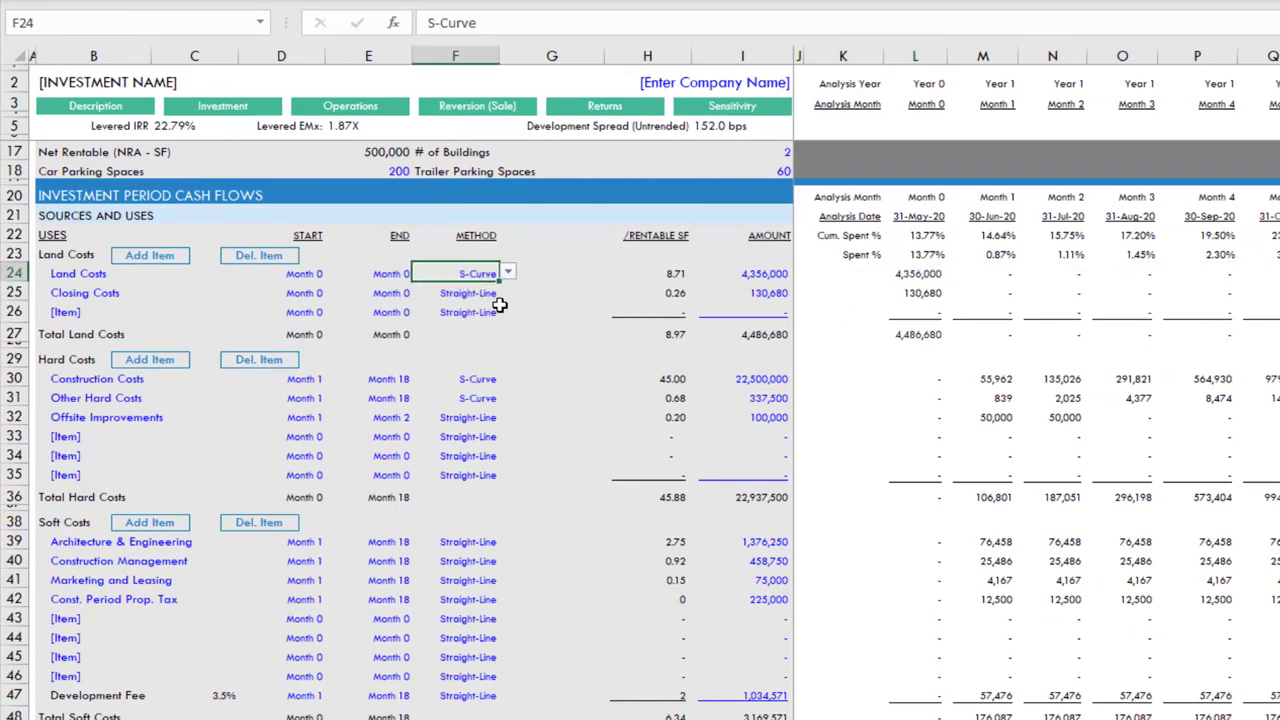
left_click(508, 273)
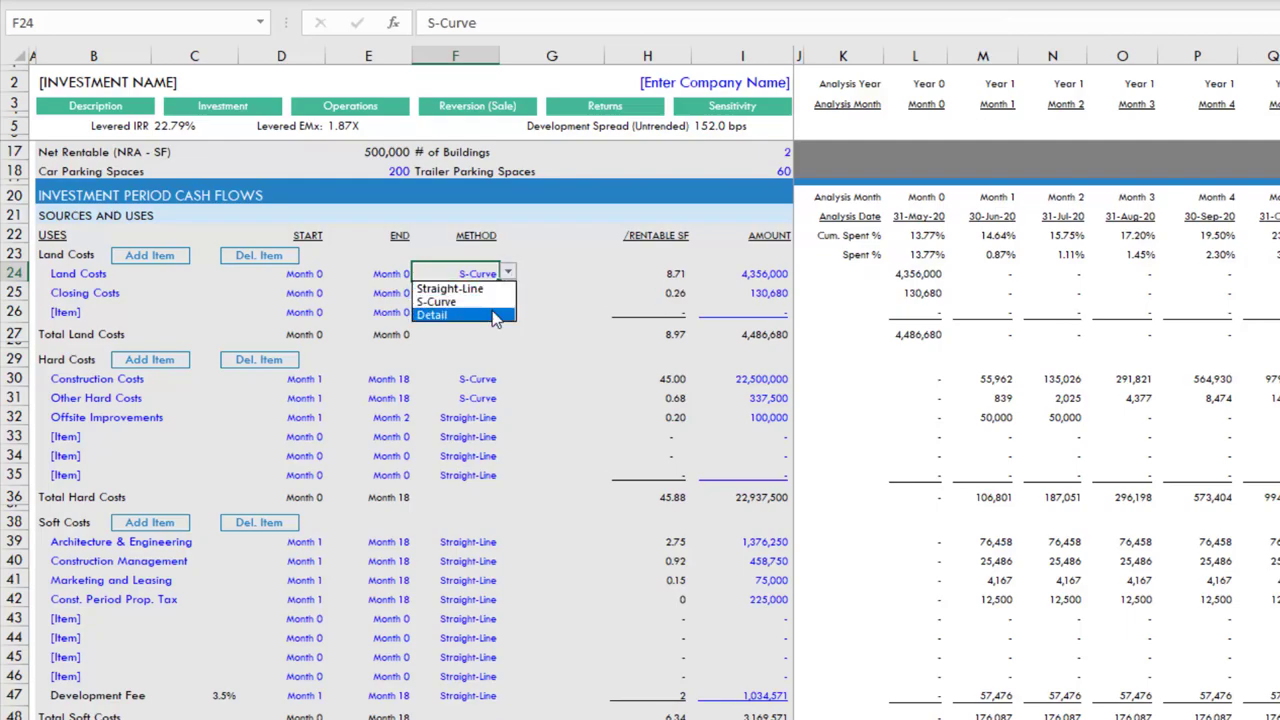
left_click(450, 288)
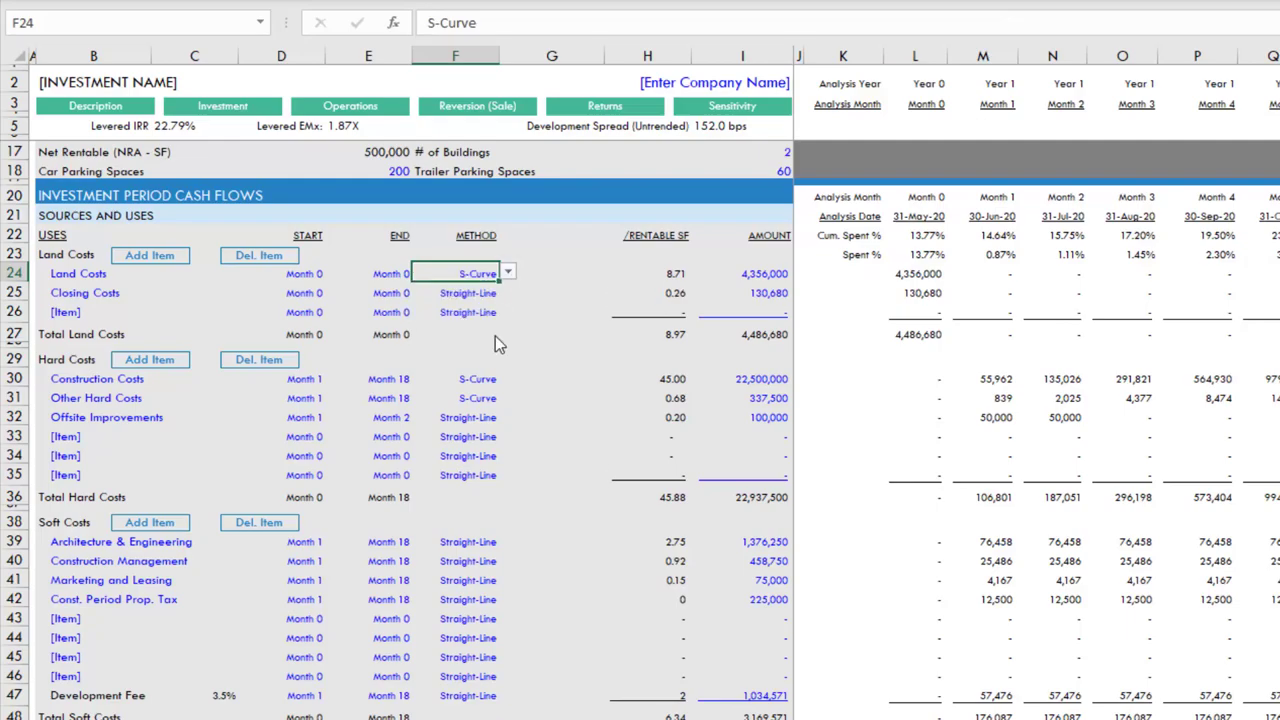
Select the Construction Costs method and unhide the workbook's hidden backend settings sheet
left_click(477, 383)
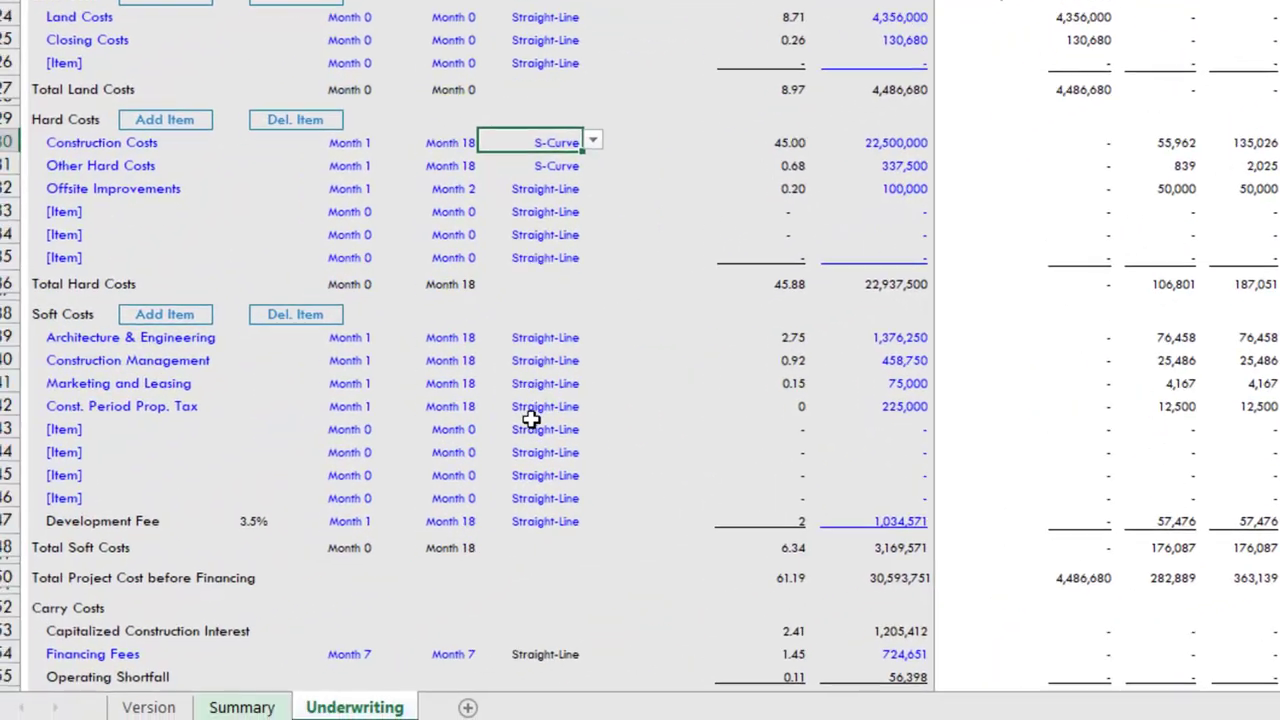
right_click(378, 708)
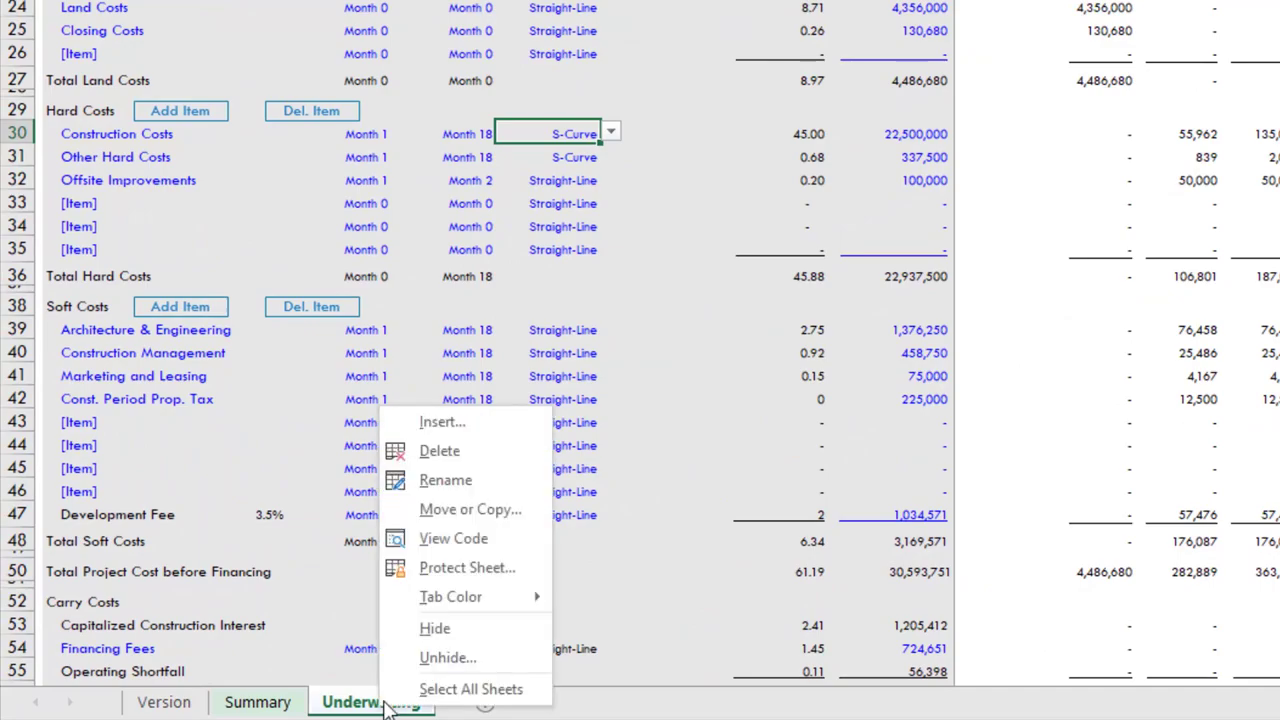
left_click(445, 656)
double_click(286, 582)
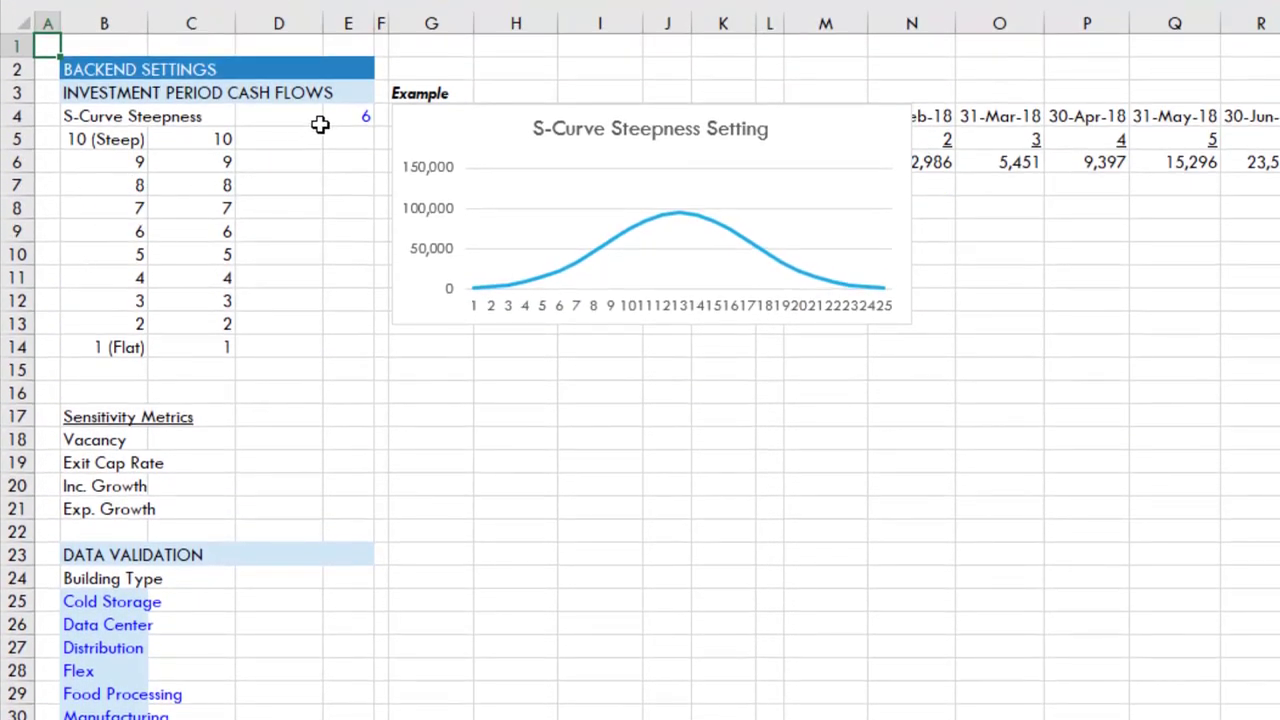
Review the S-Curve Steepness setting and its scale from 10 (Steep) to 1 (Flat)
left_click(342, 117)
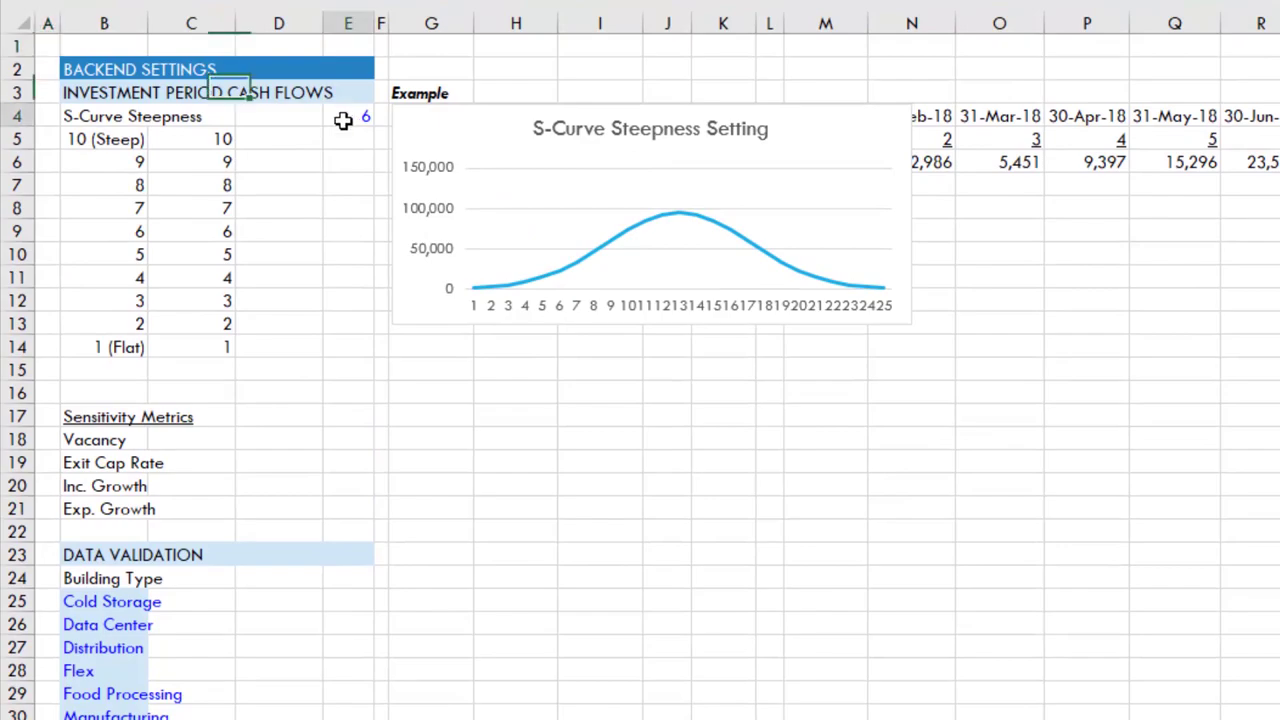
left_click(130, 230)
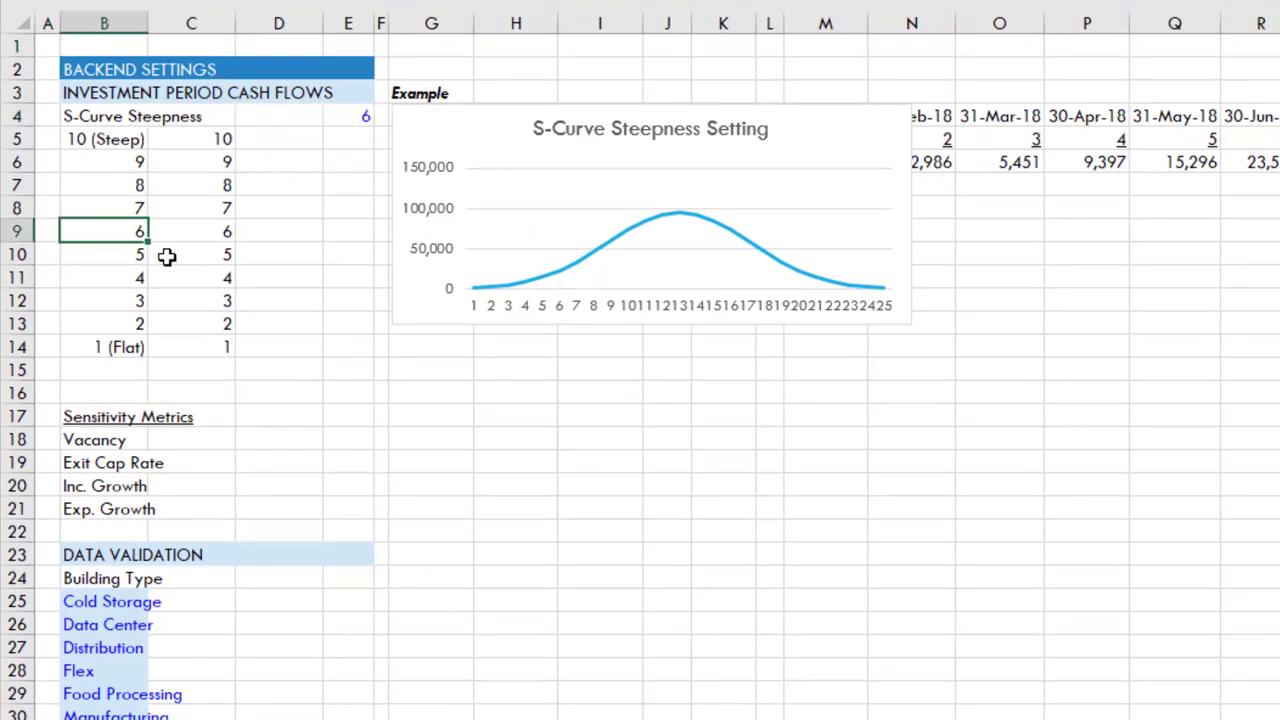
left_click(114, 139)
left_click(117, 347)
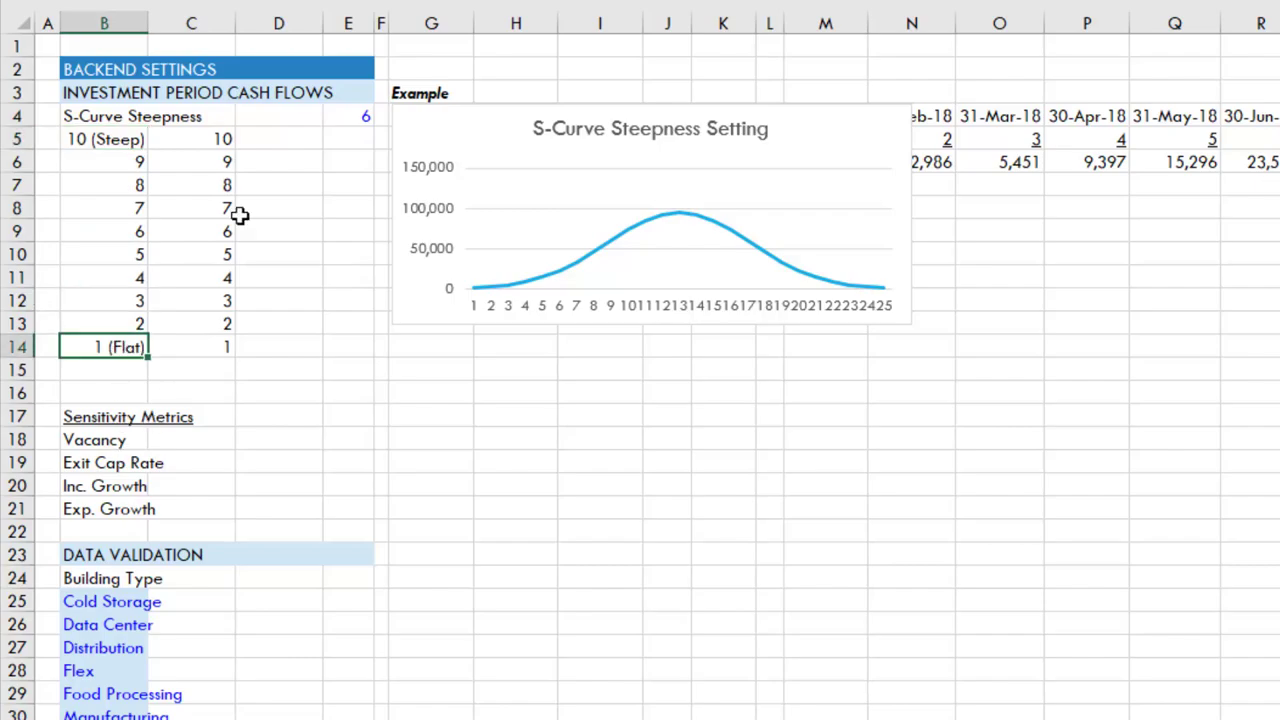
Try an S-Curve Steepness of 8 and then 1 to compare the shapes of the example curve
left_click(350, 117)
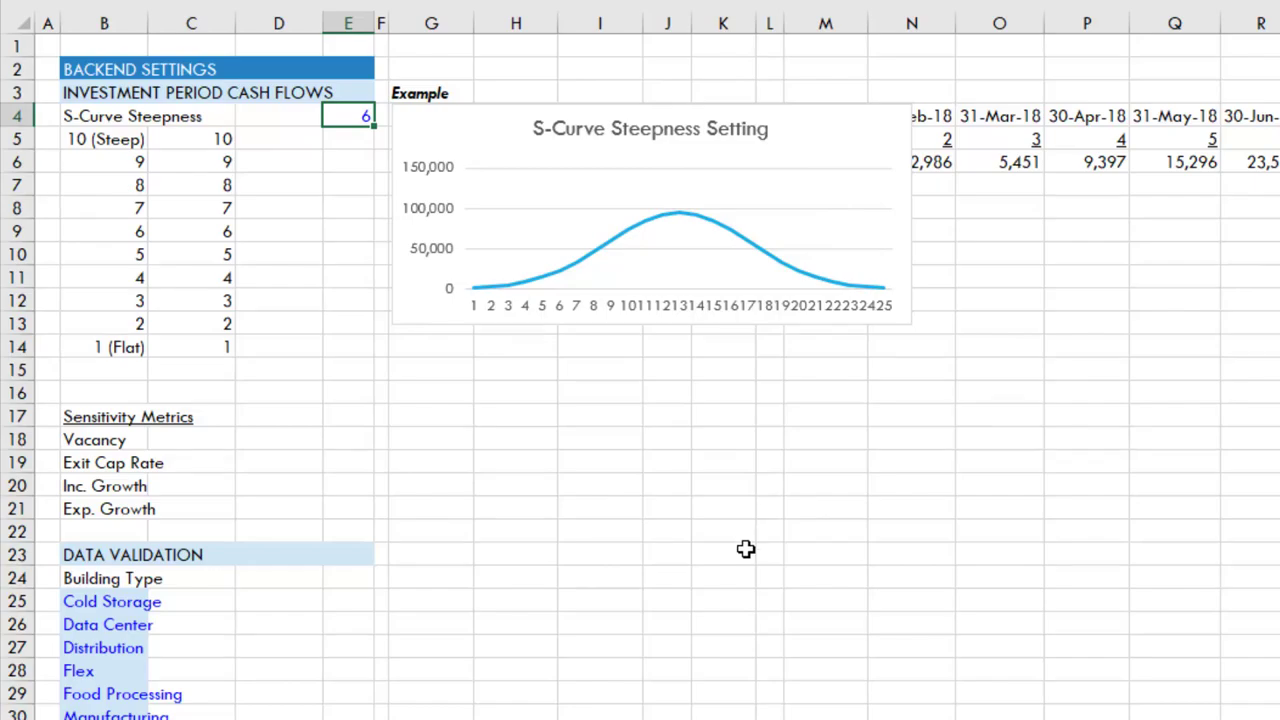
key("Return")
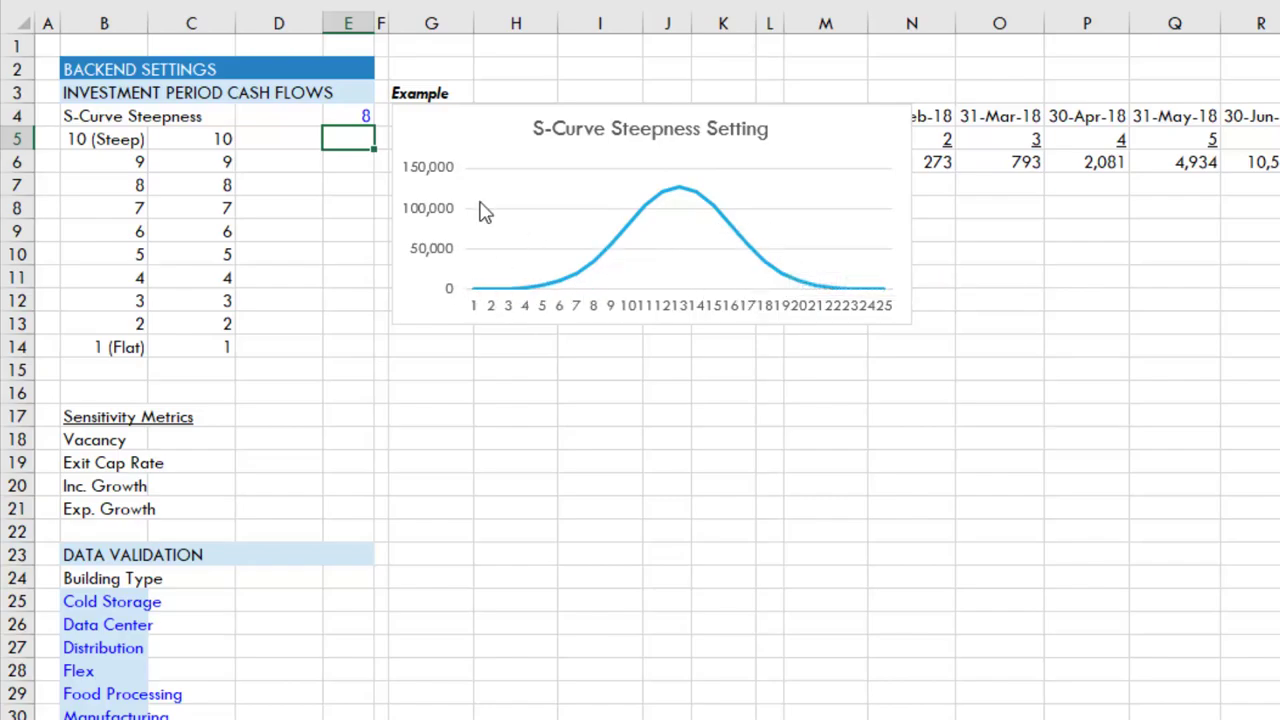
left_click(353, 113)
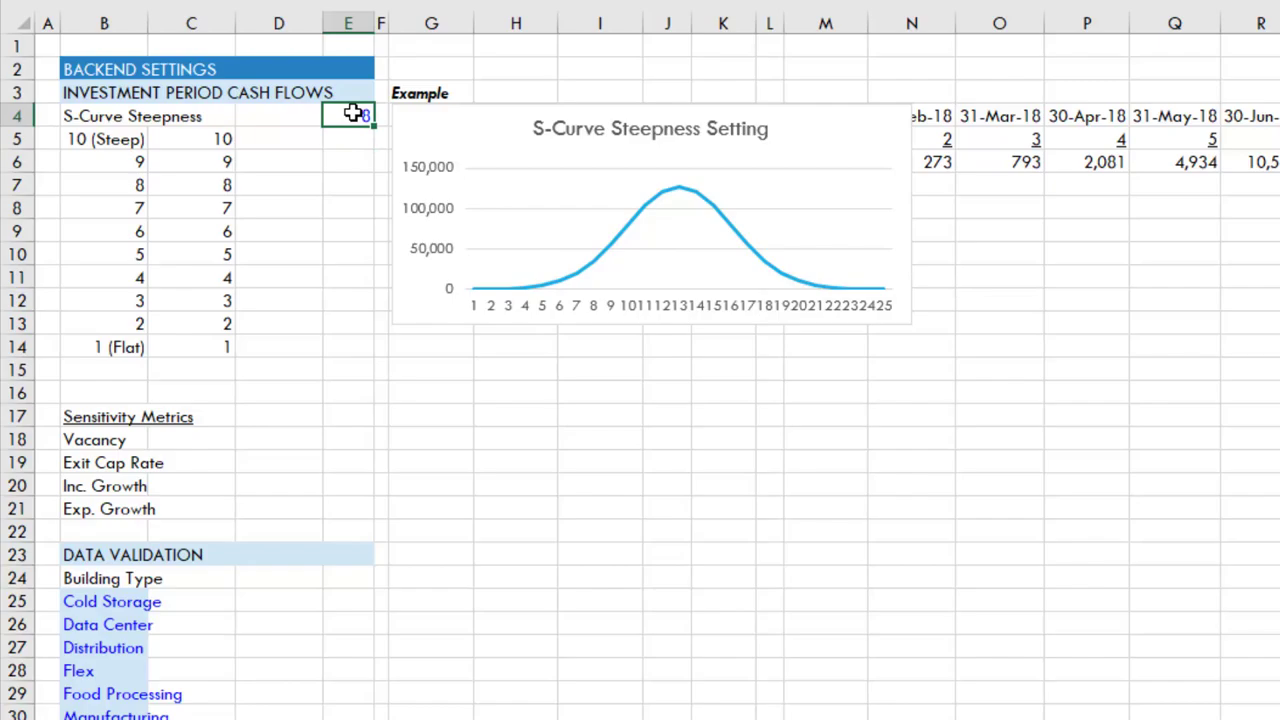
type("1")
key("Return")
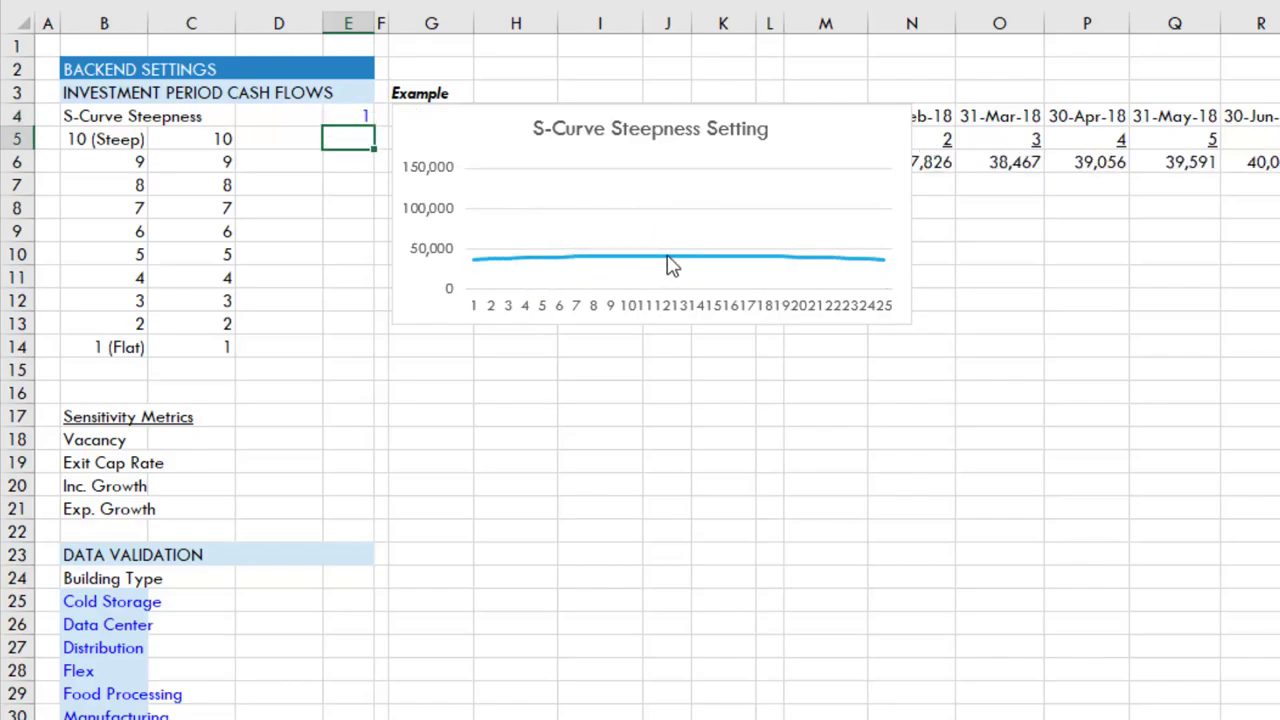
Restore the S-Curve Steepness to its original value of 6 and hide the backend settings sheet again
left_click(343, 114)
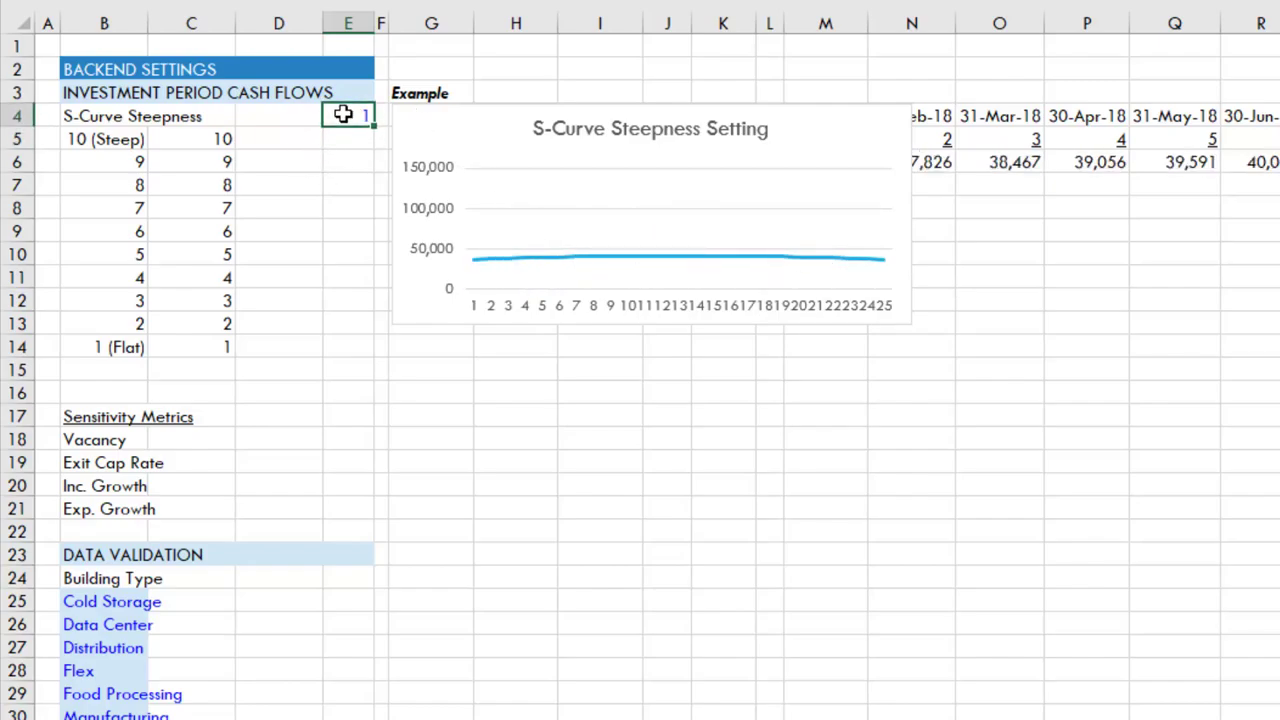
key("Return")
scroll(450, 450, "down", 4)
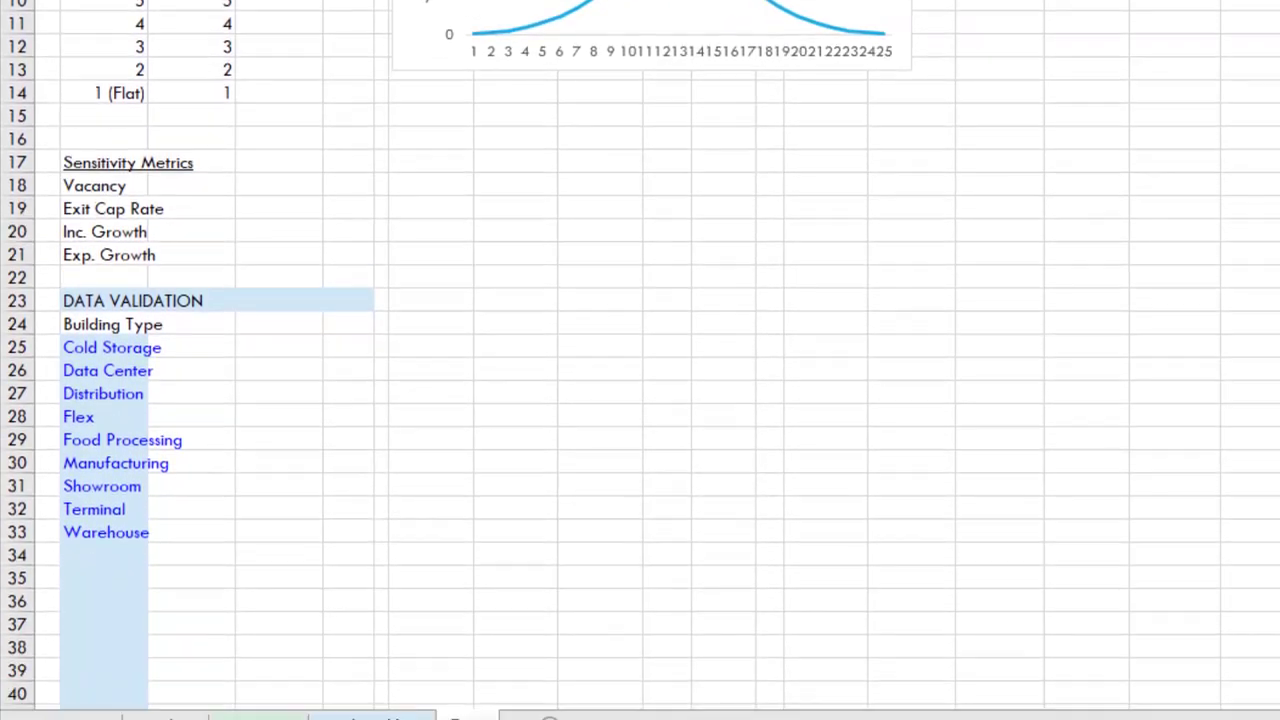
right_click(470, 683)
left_click(520, 612)
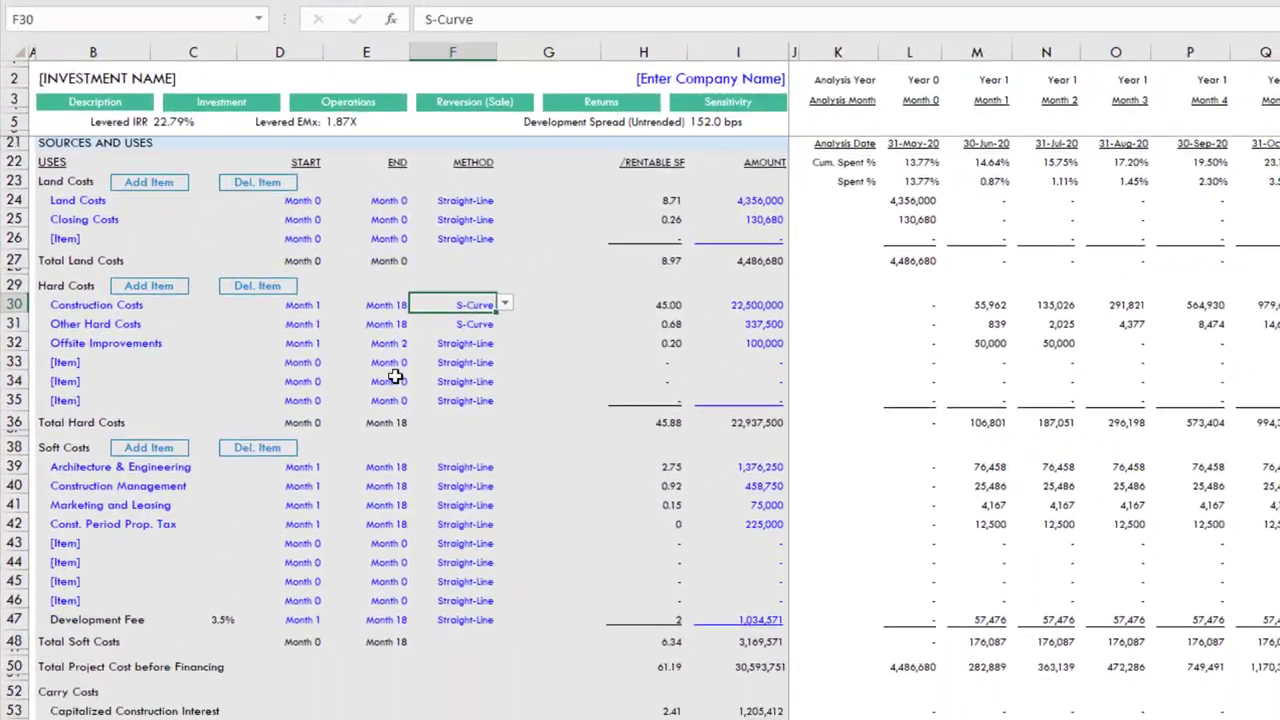
Examine Total Project Cost before Financing and the Carry Costs amounts for Financing Fees, Capitalized Construction Interest and Operating Shortfall
scroll(340, 360, "down", 1)
scroll(302, 358, "down", 5)
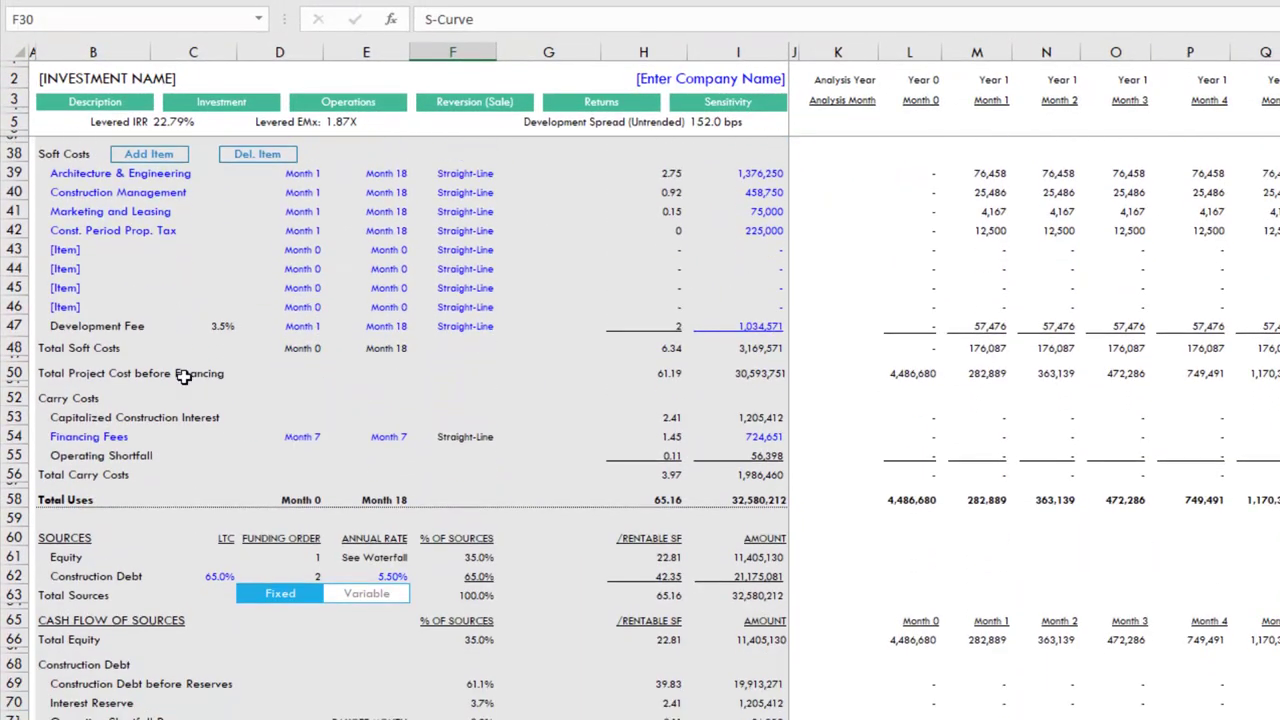
left_click(88, 373)
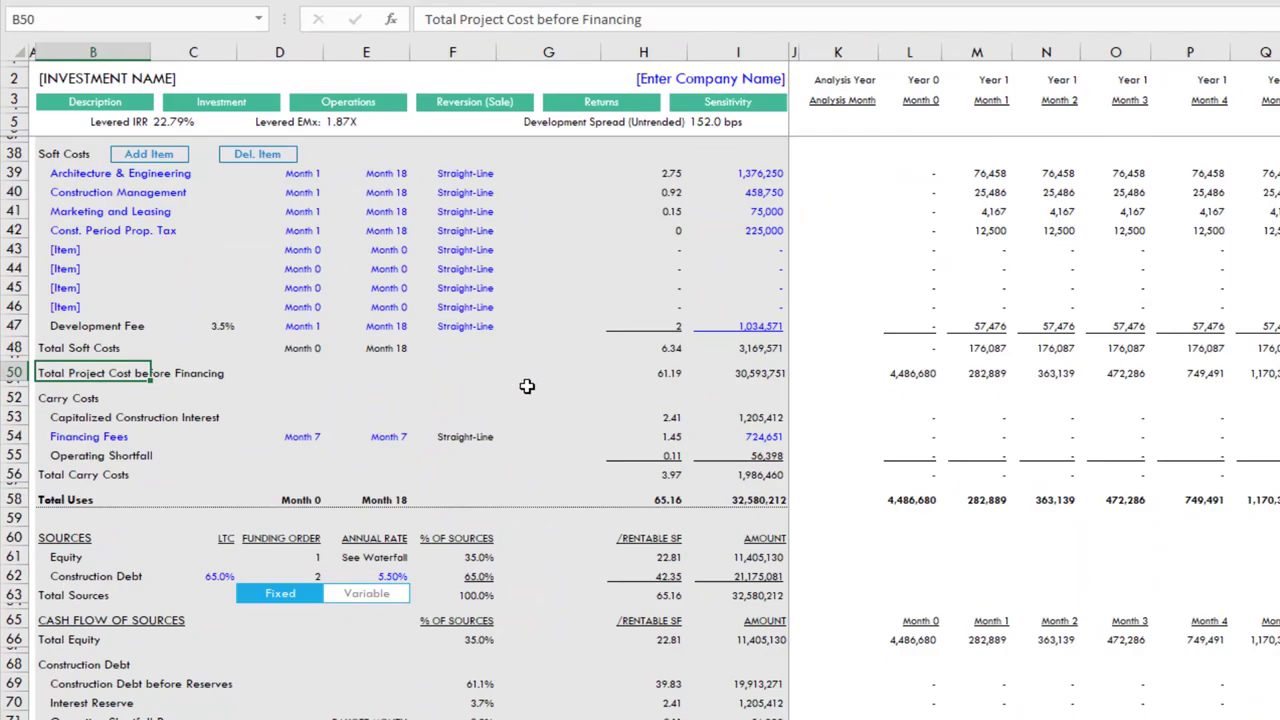
left_click(762, 374)
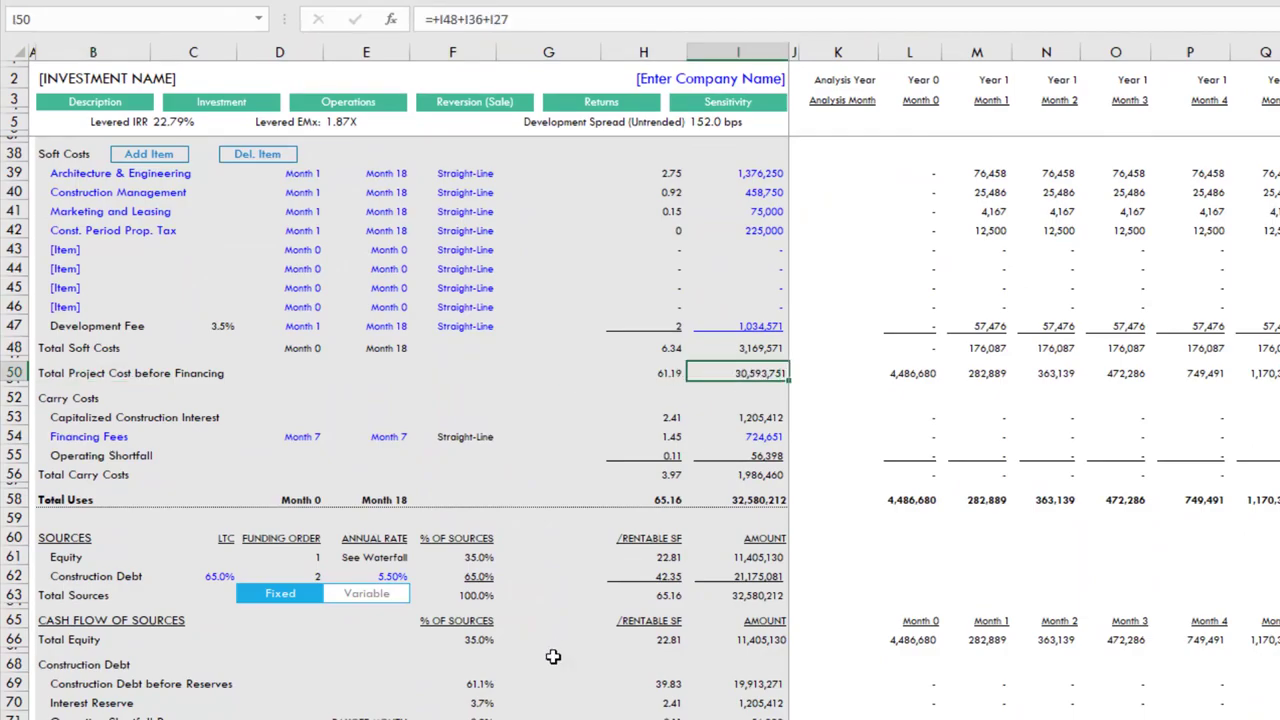
left_click(88, 438)
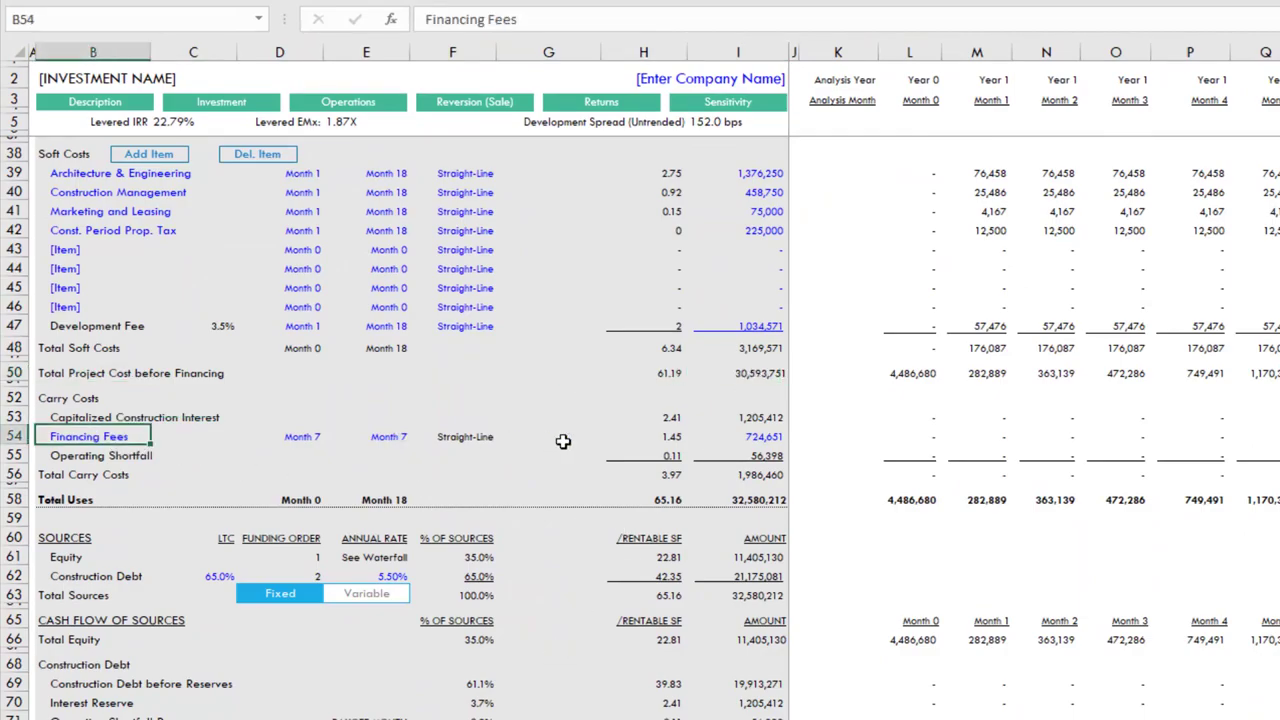
left_click(729, 438)
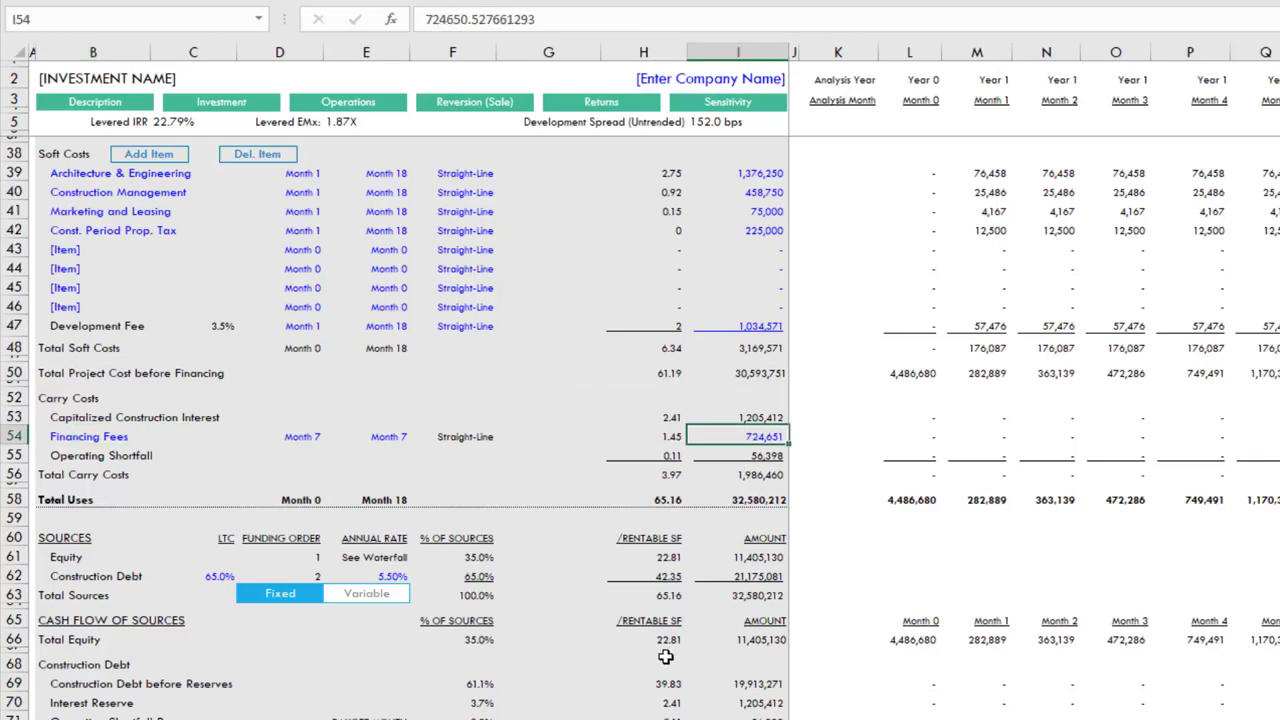
left_click(752, 416)
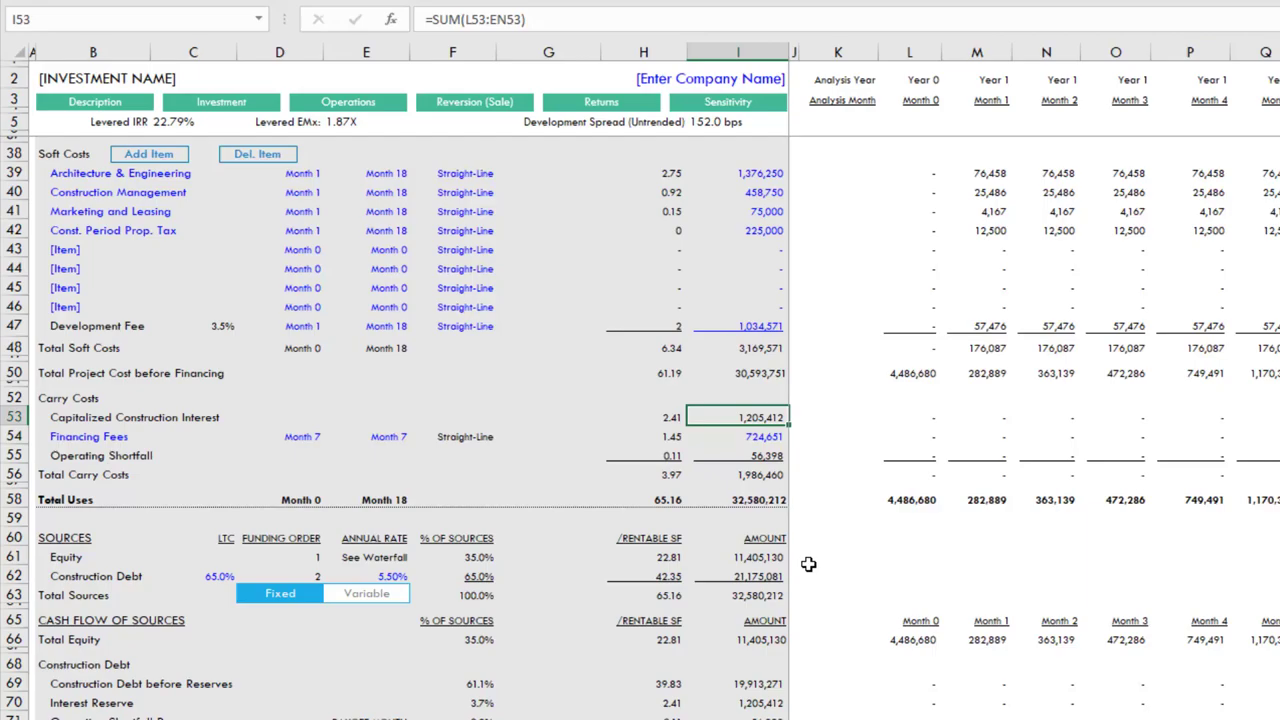
left_click(764, 455)
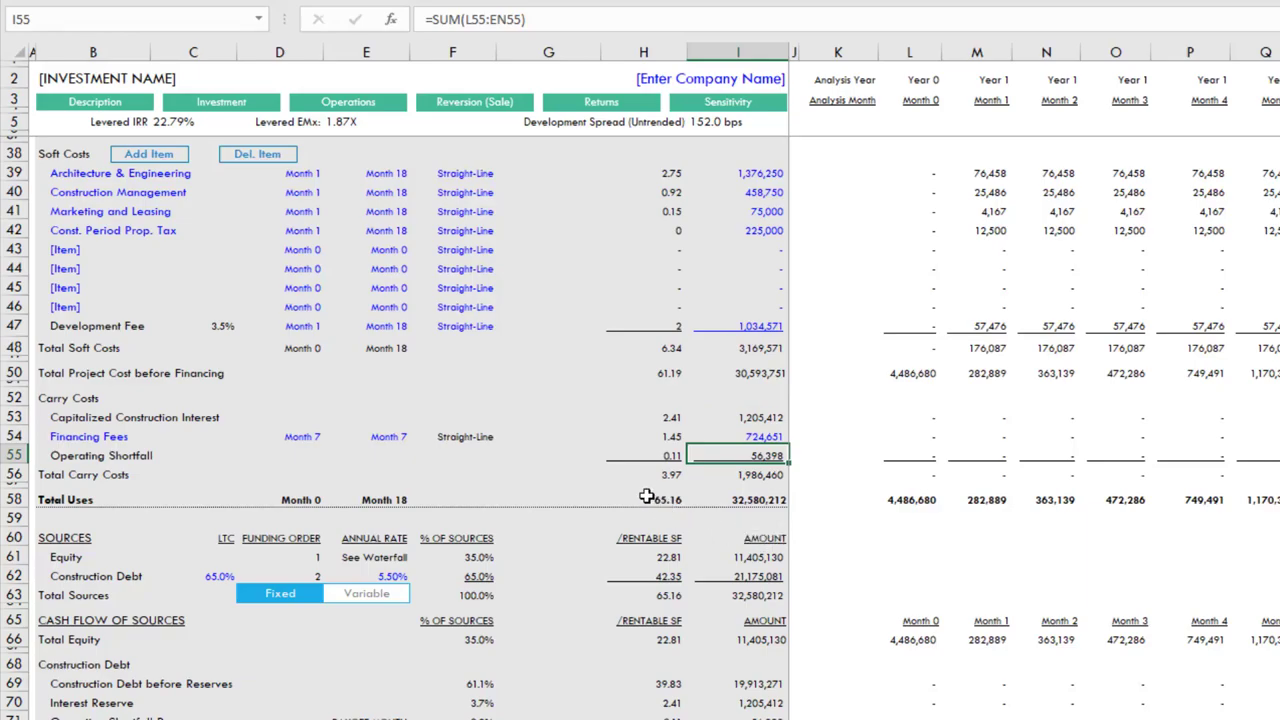
scroll(545, 473, "down", 3)
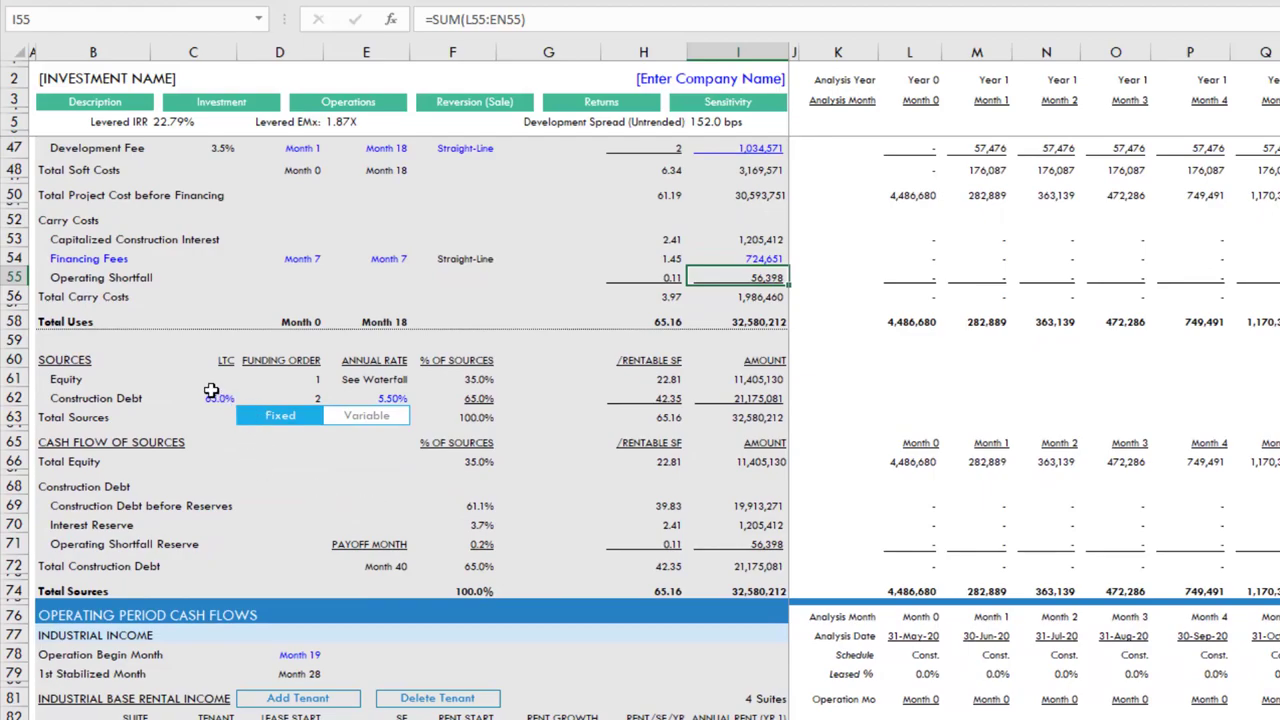
Set the Construction Debt LTC to 60%
left_click(208, 397)
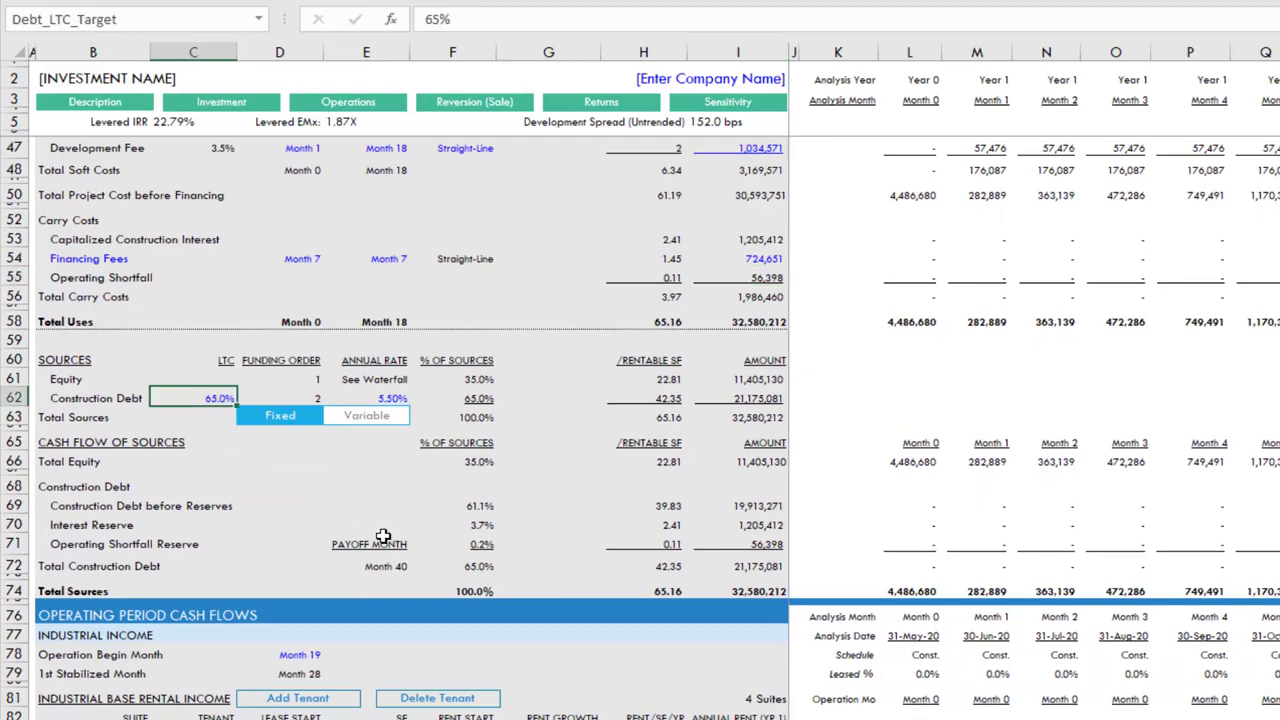
type("60")
key("Return")
Try the Variable annual rate for Construction Debt and examine its month-by-month rate inputs
key("Up")
key("Right")
key("Right")
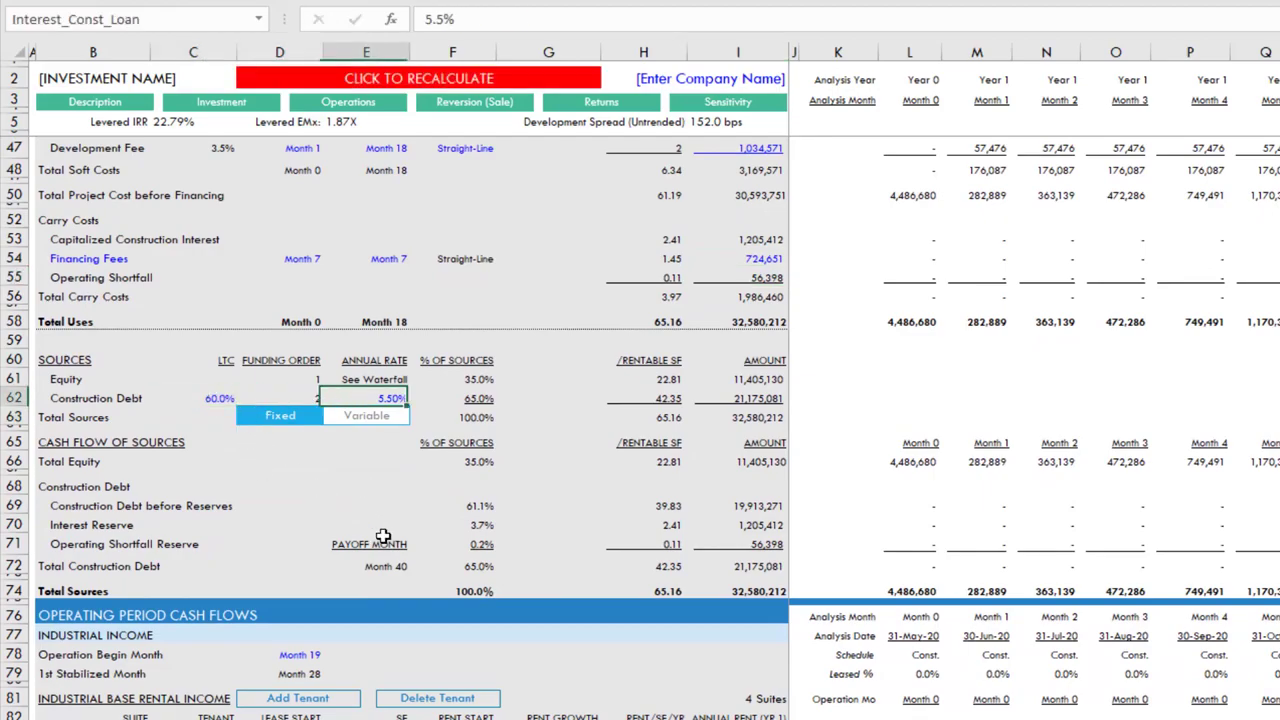
key("Right")
key("Left")
left_click(368, 425)
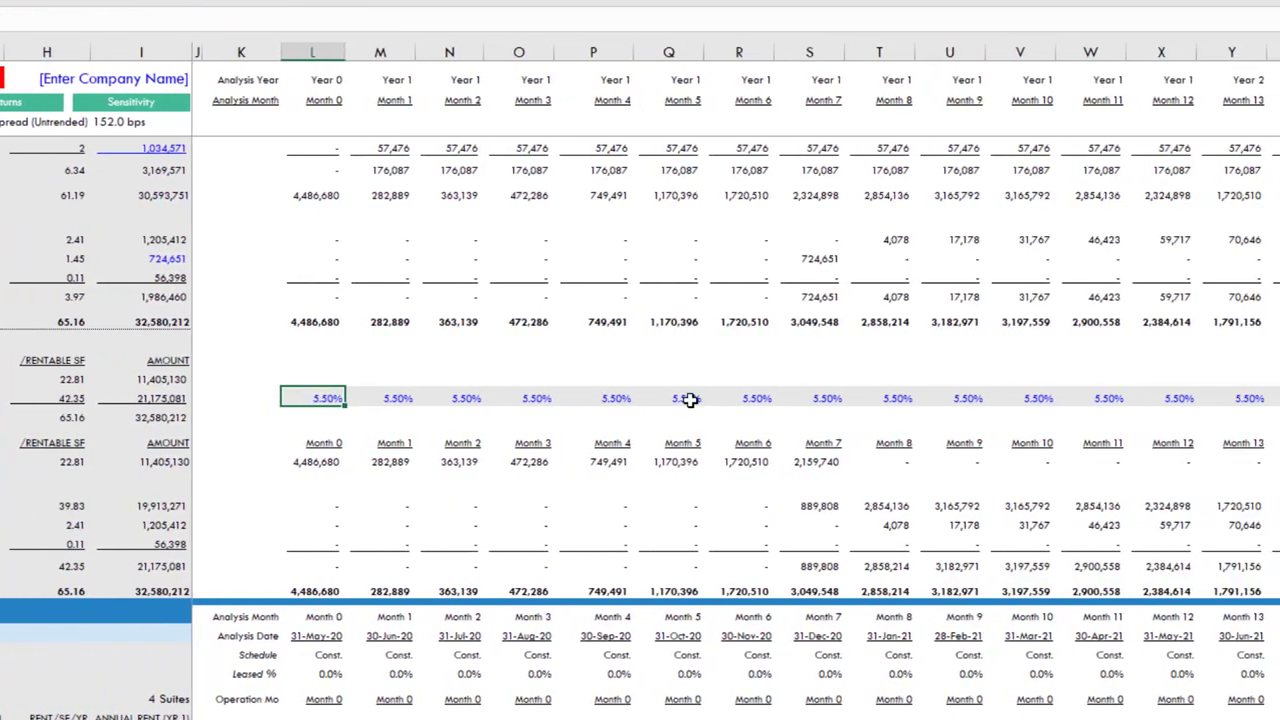
left_click_drag(334, 396, 740, 400)
left_click(736, 404)
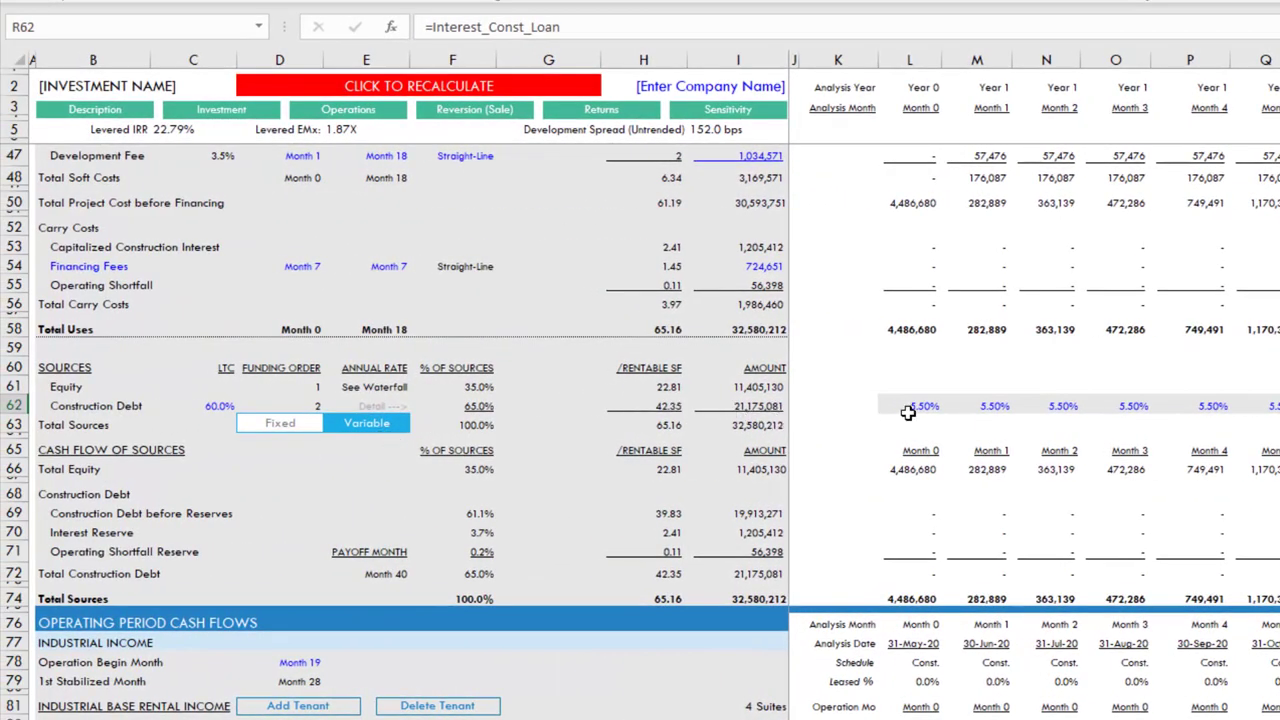
left_click_drag(907, 412, 1270, 405)
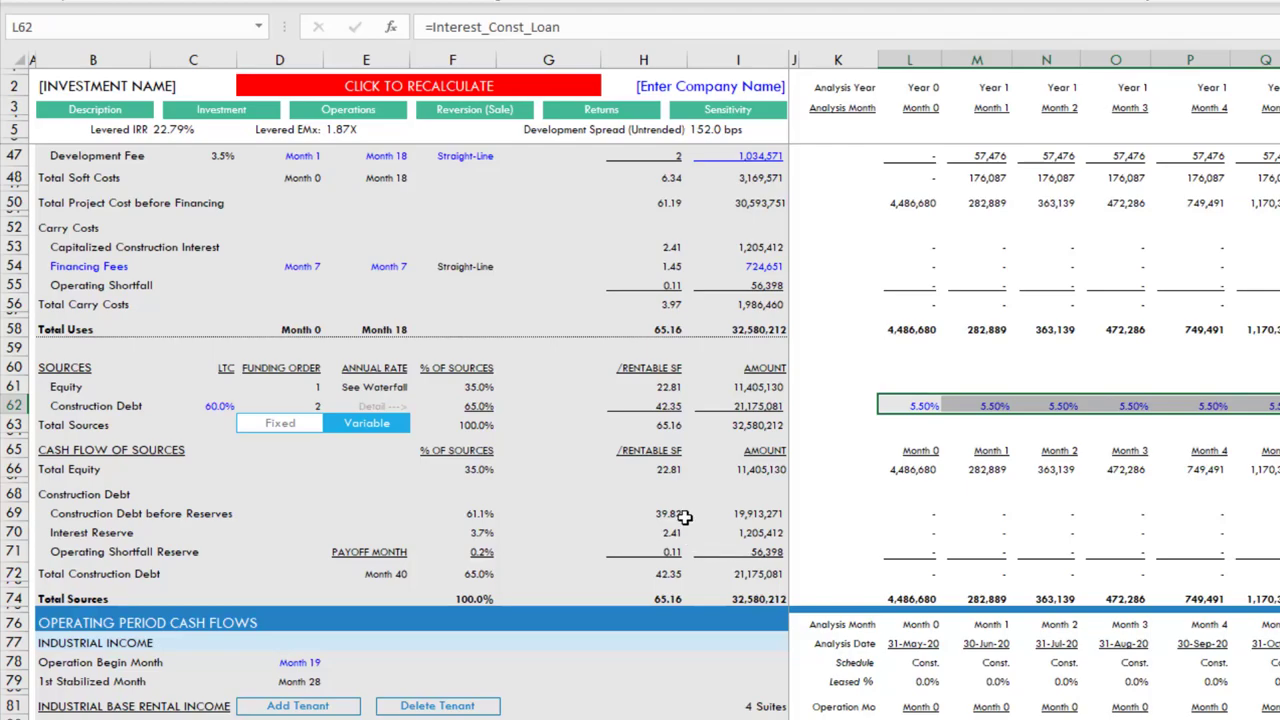
Switch the Construction Debt rate back to Fixed and set the annual rate to 4%
left_click(275, 426)
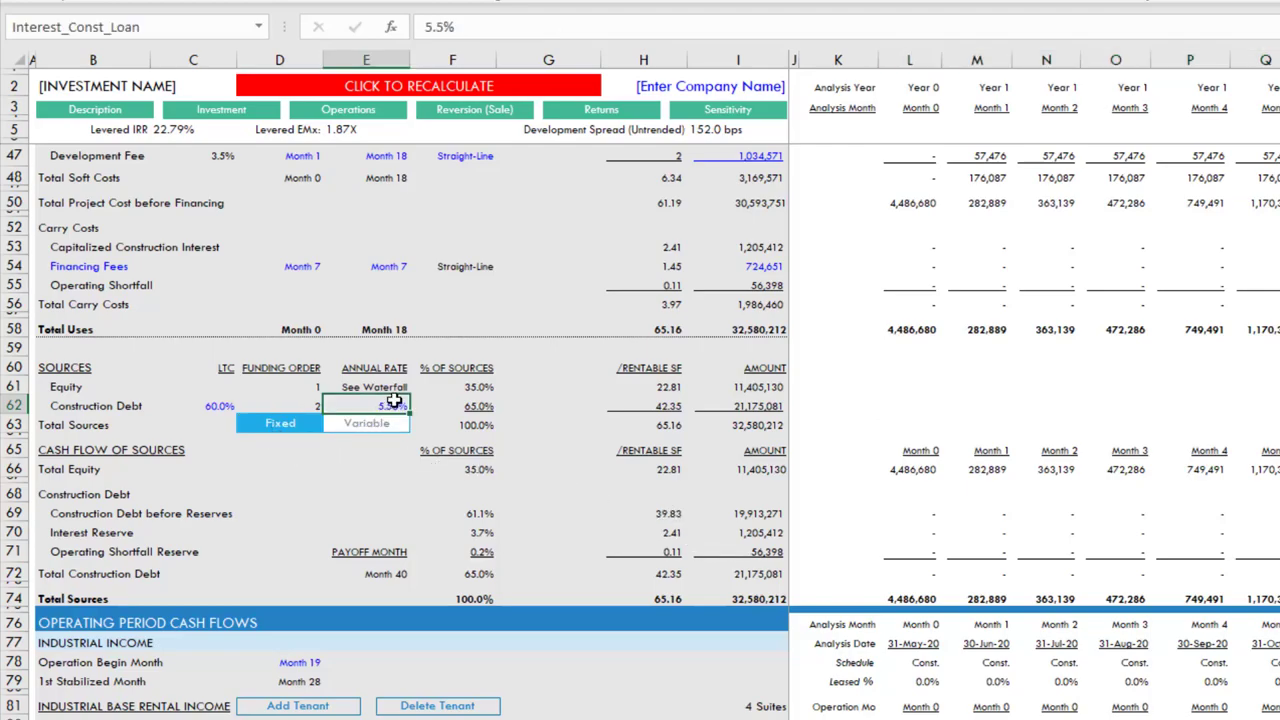
type("4%")
key("Return")
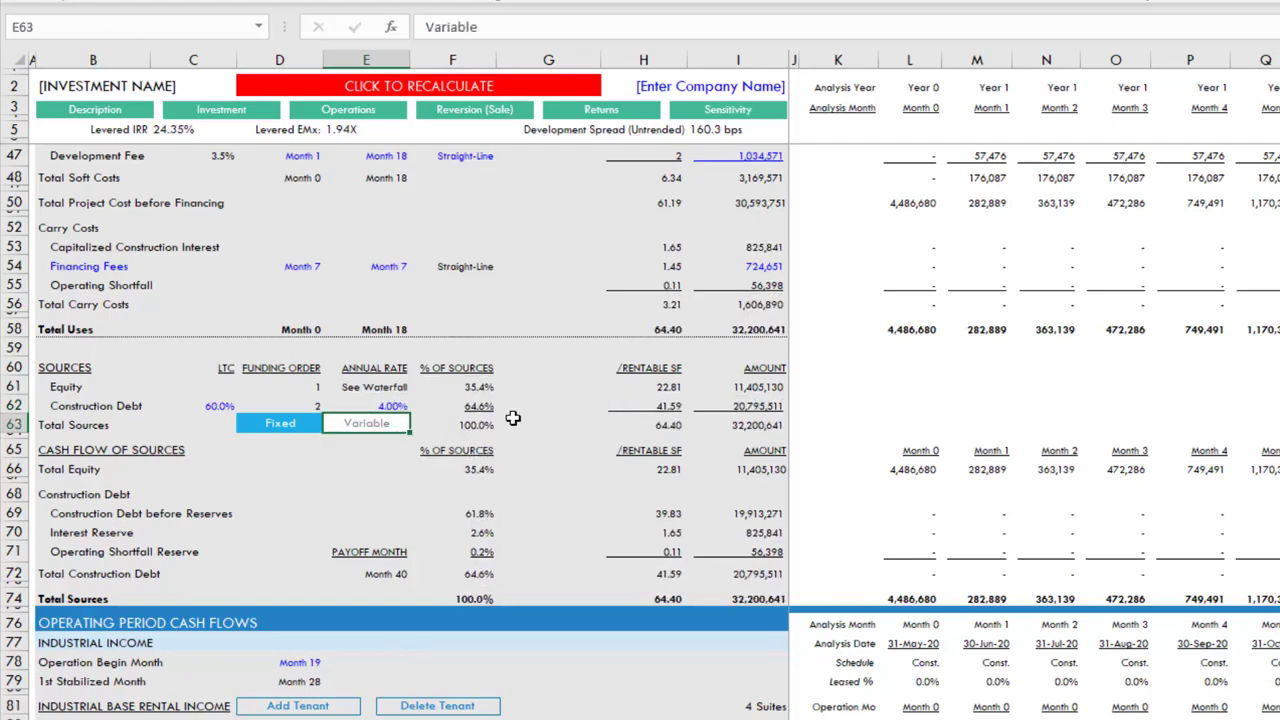
Compare the Total Uses amount with the Total Sources amount and look over the construction debt reserves
left_click(752, 329)
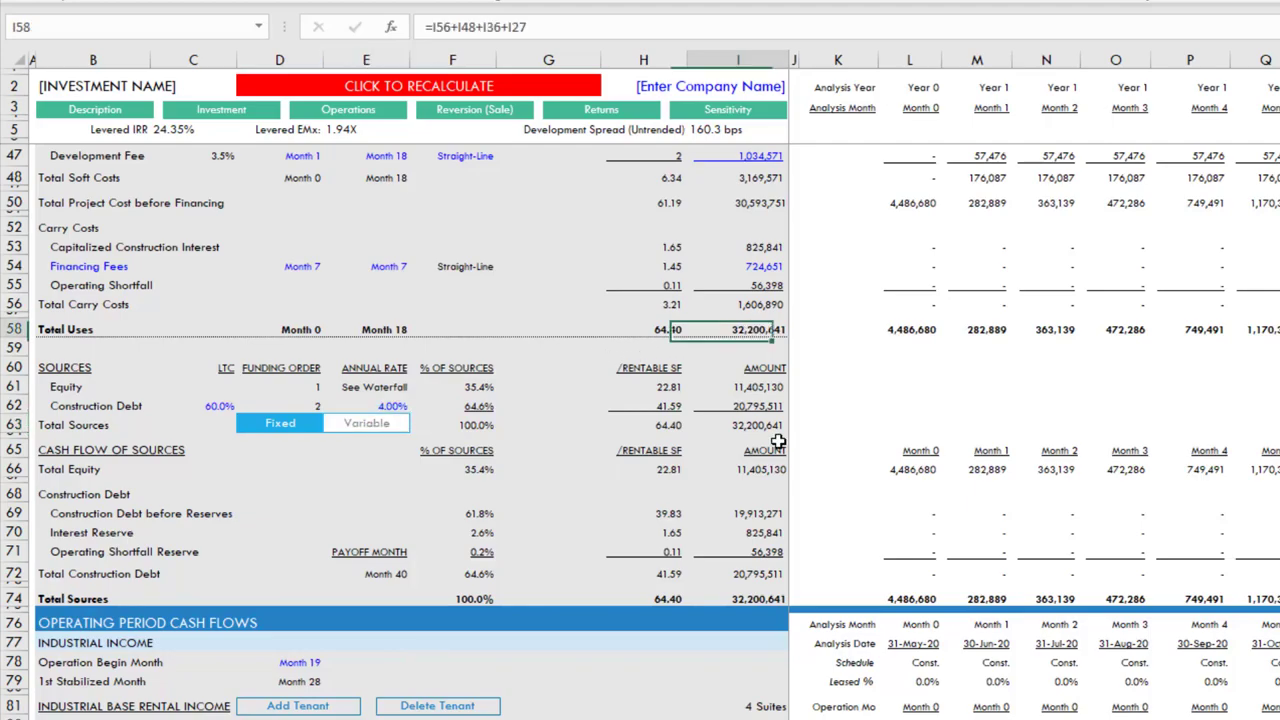
left_click(762, 592)
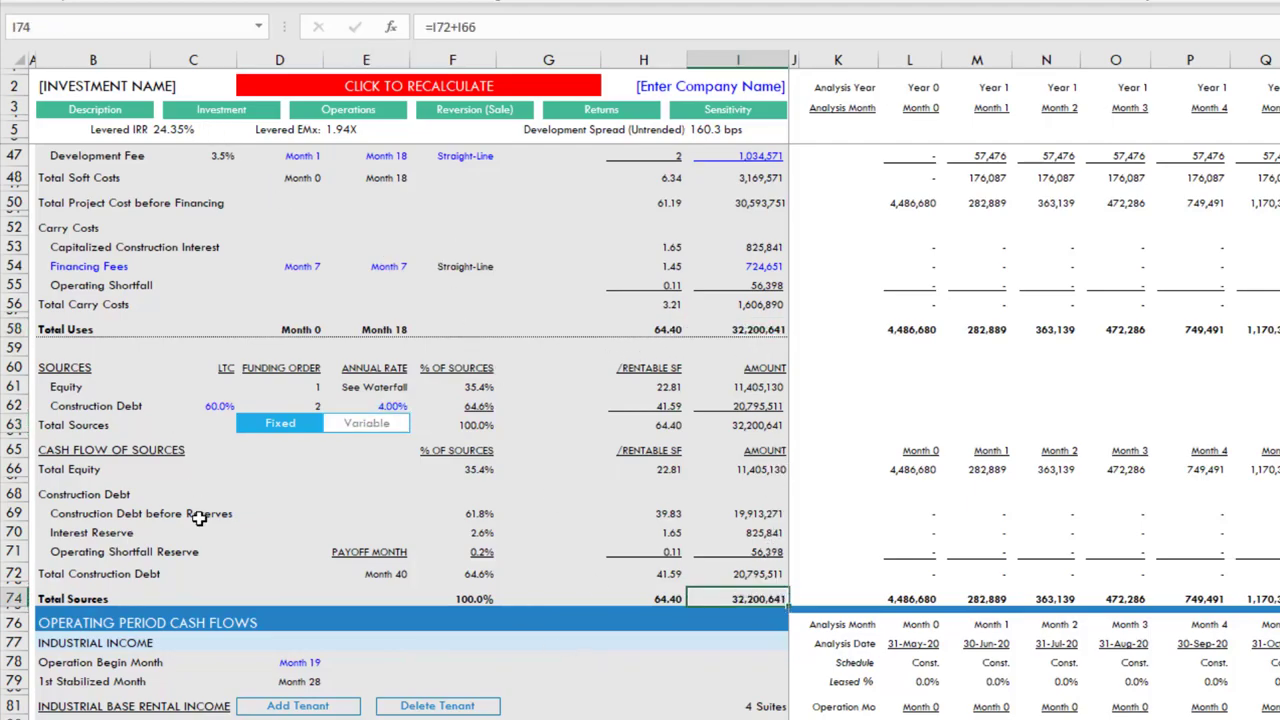
scroll(285, 470, "down", 6)
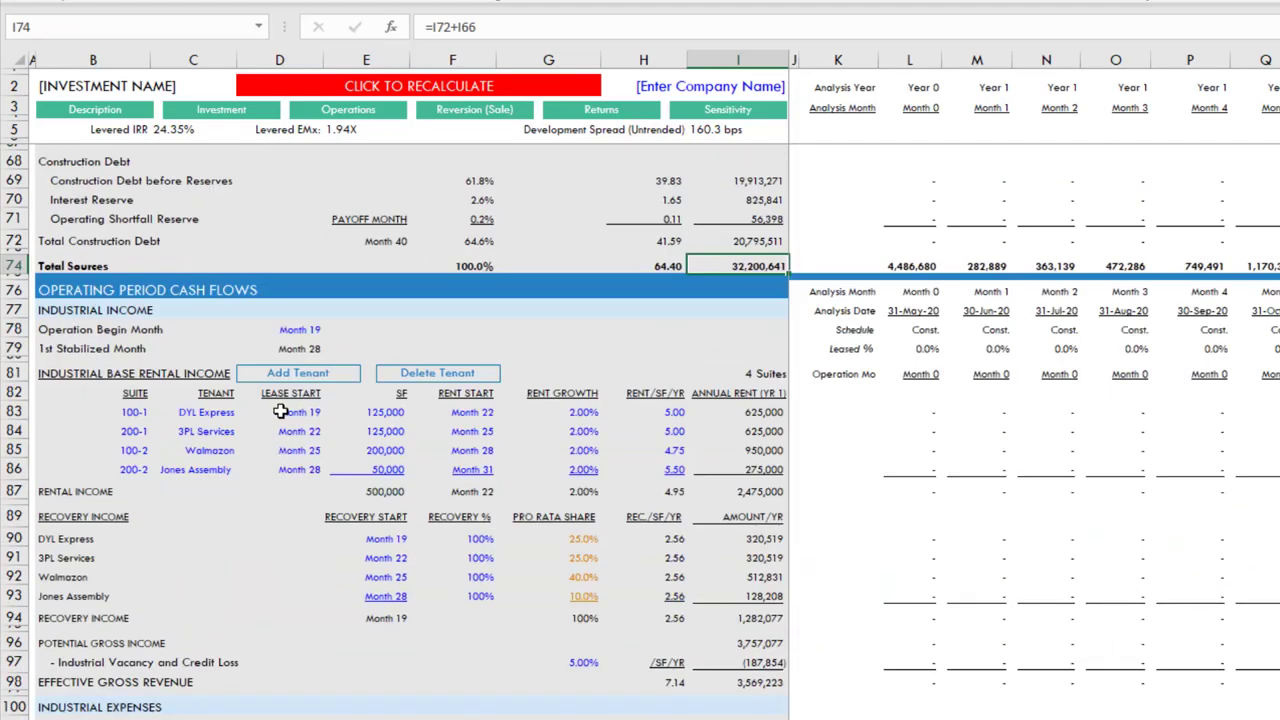
scroll(272, 441, "up", 3)
scroll(272, 441, "up", 5)
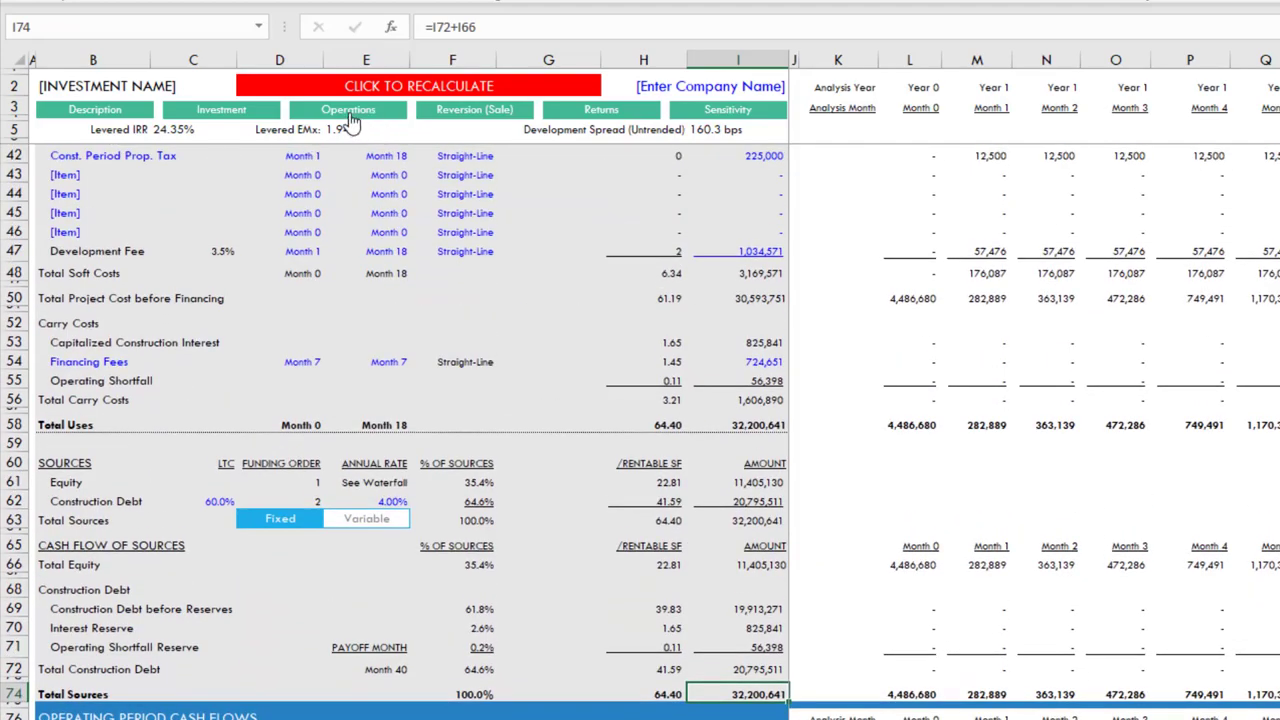
Go to the Operating Period Cash Flows section and select the Operation Begin Month input
left_click(352, 118)
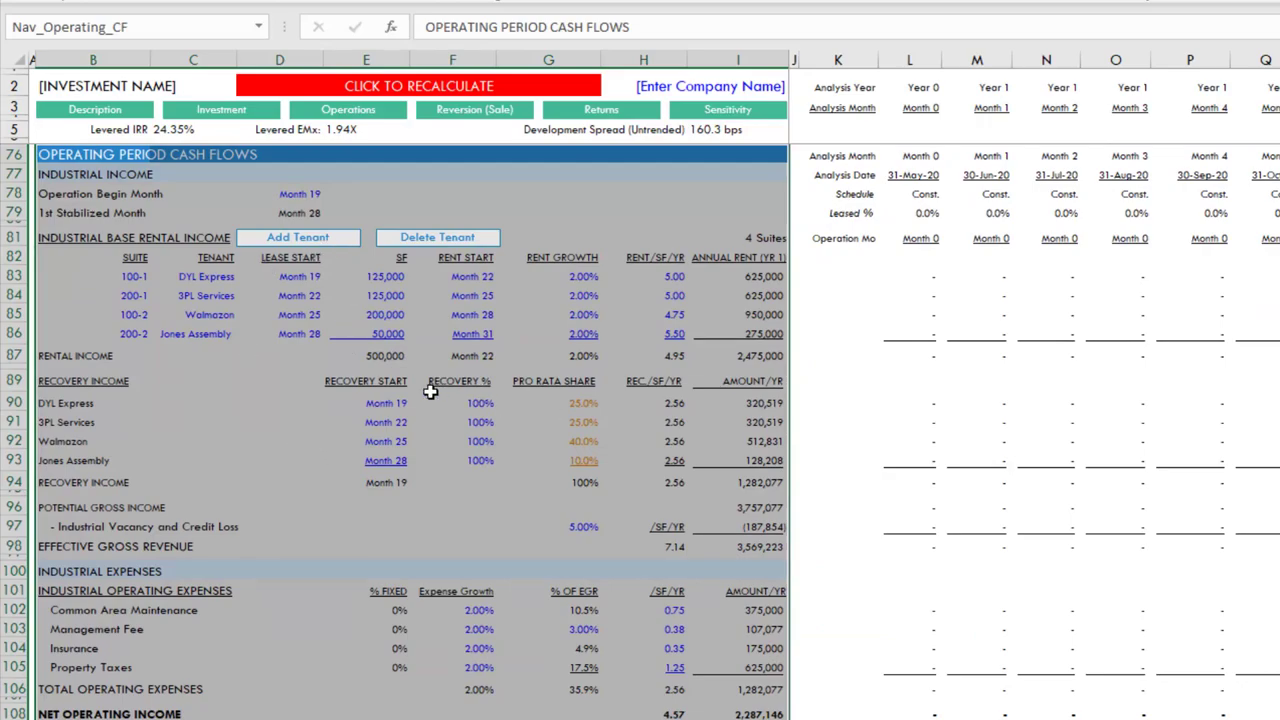
left_click(249, 384)
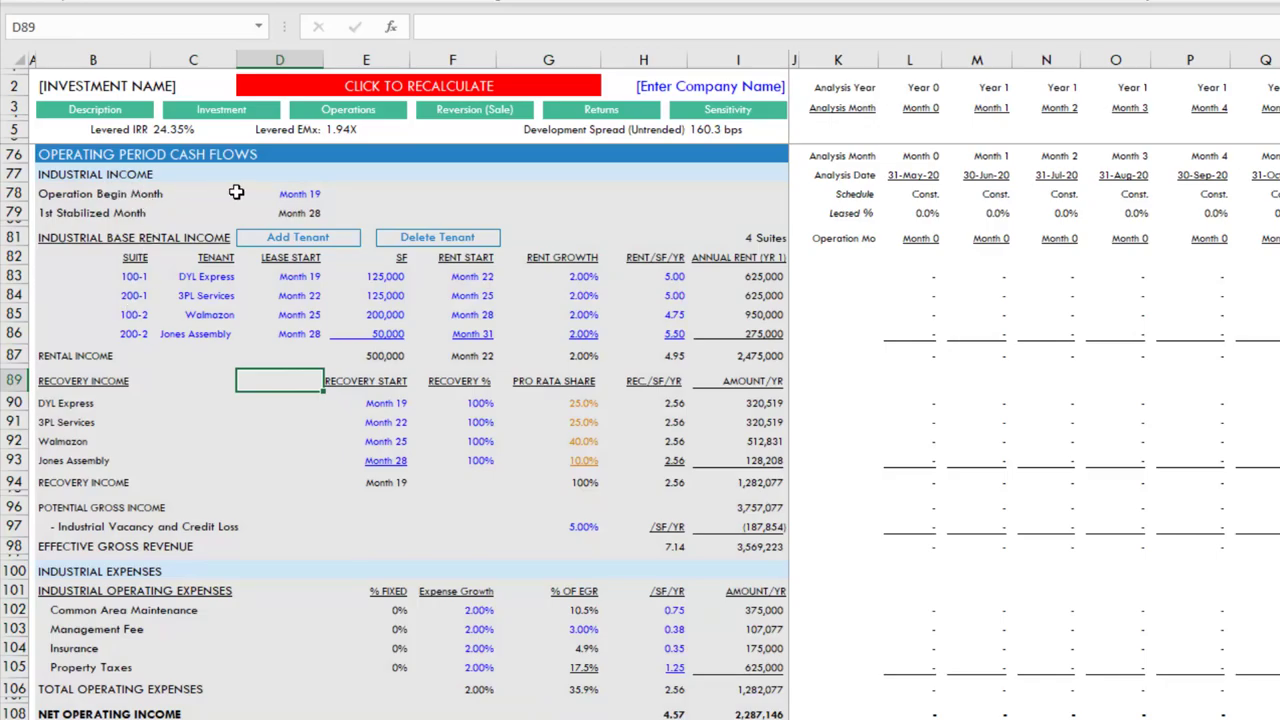
left_click(314, 192)
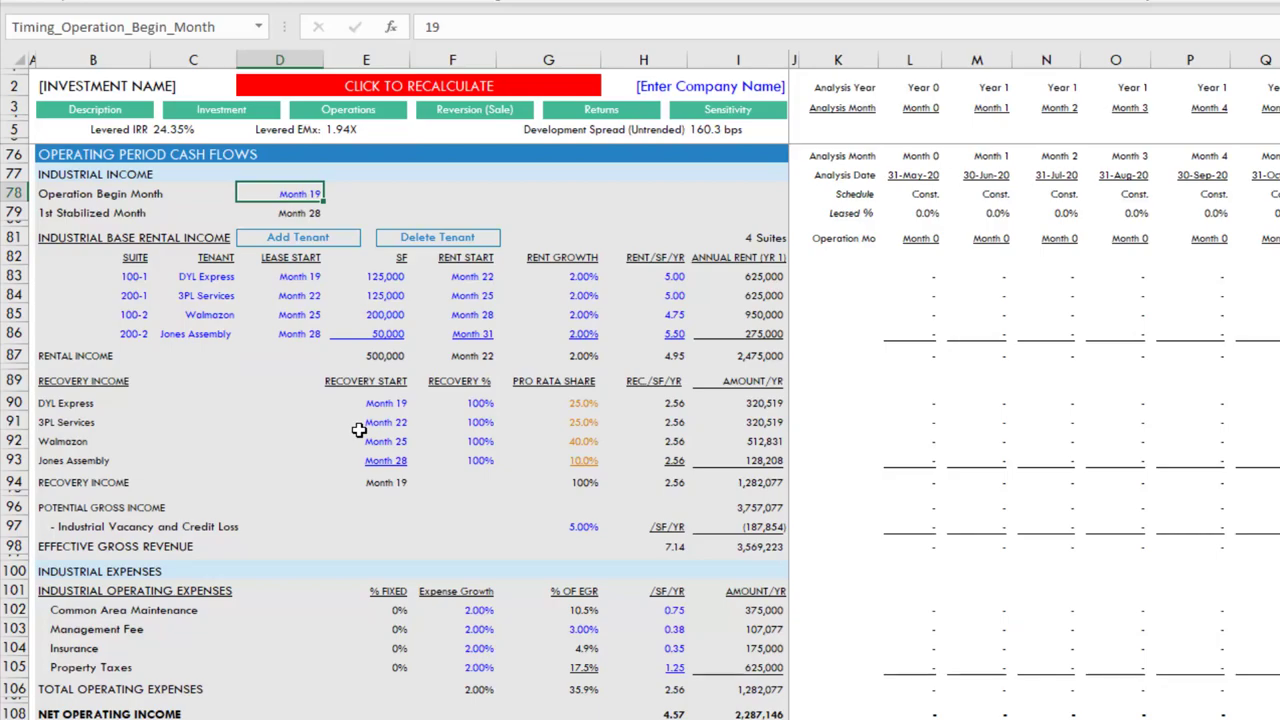
scroll(357, 423, "up", 3)
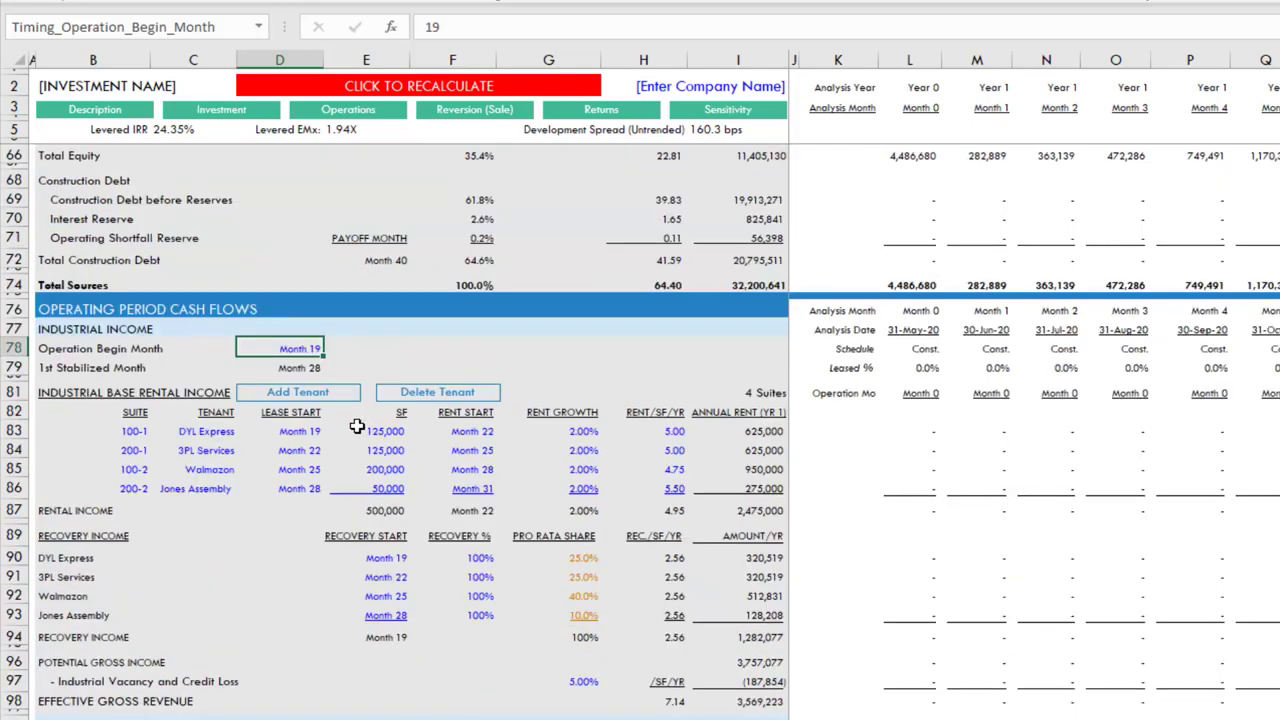
scroll(374, 466, "up", 7)
type("=")
scroll(424, 510, "up", 5)
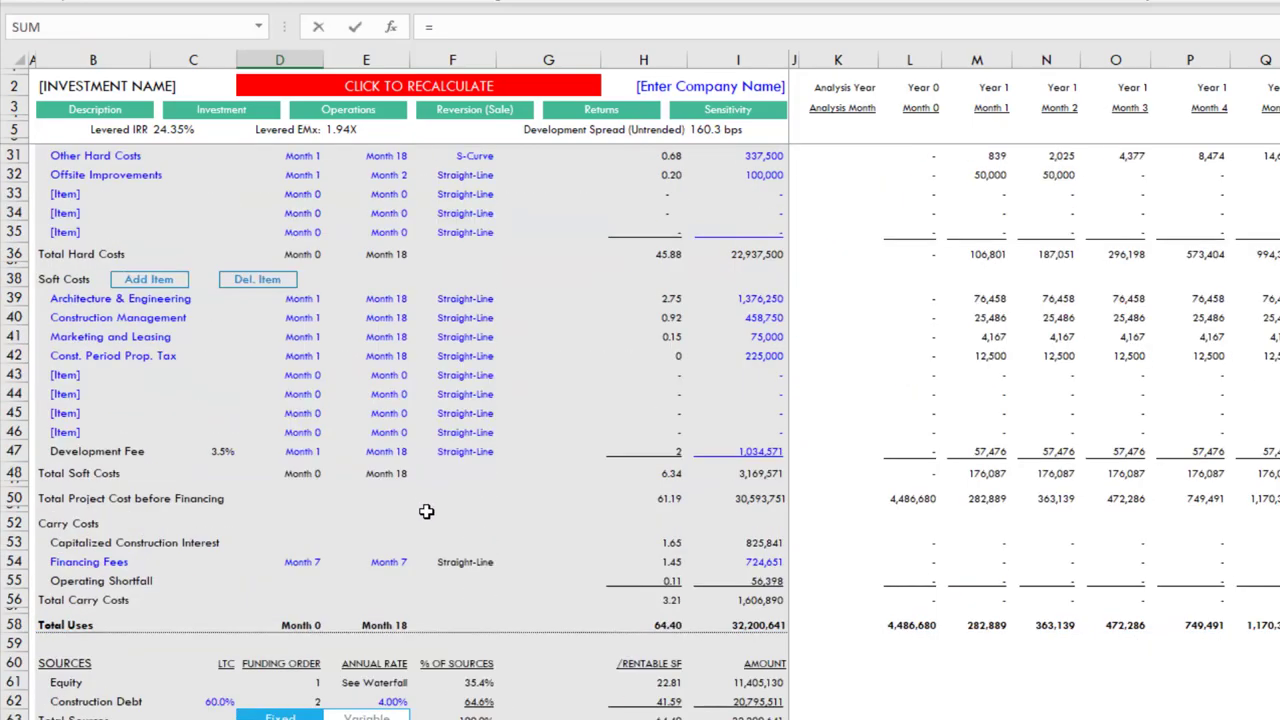
scroll(423, 514, "up", 4)
scroll(423, 514, "down", 13)
key("Escape")
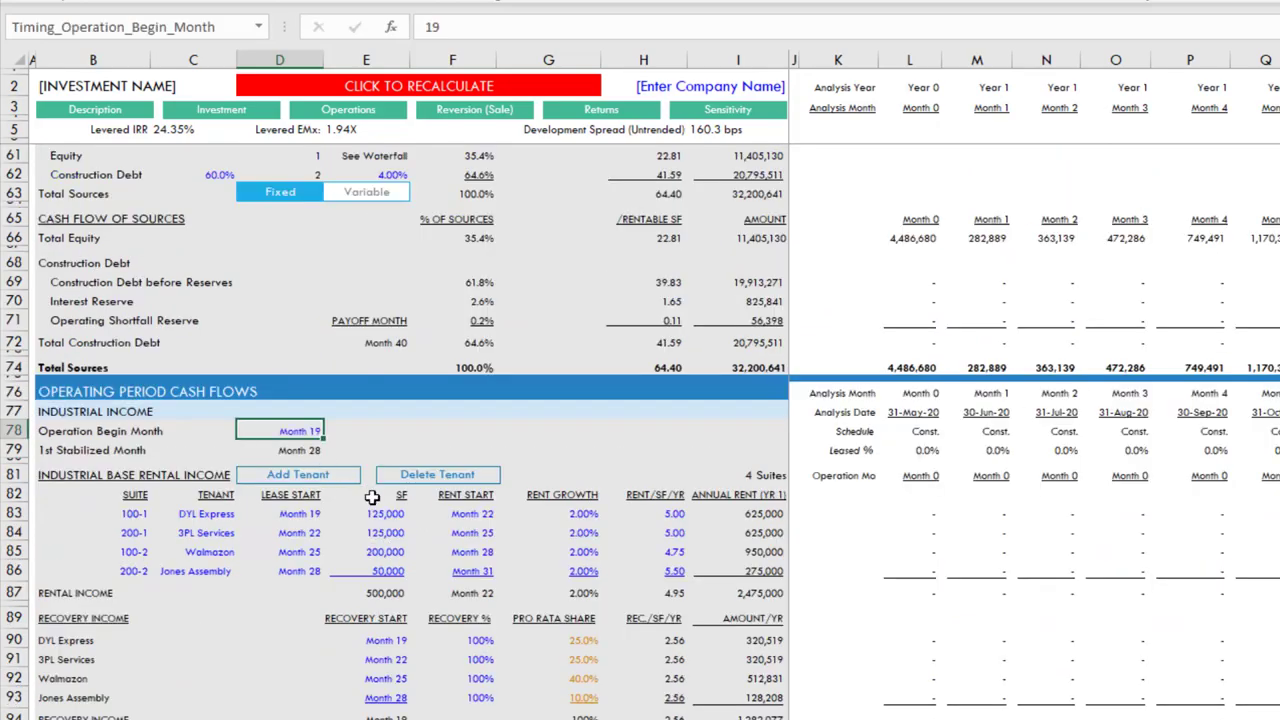
type("=")
scroll(380, 500, "up", 12)
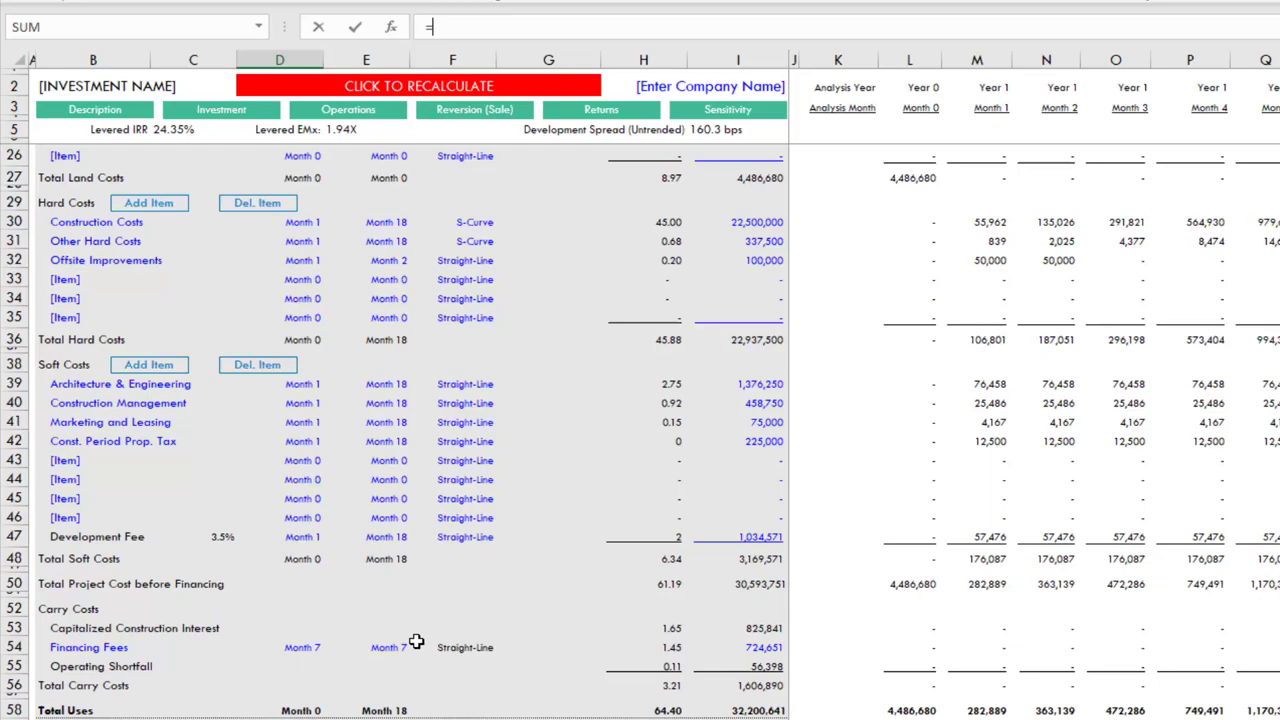
scroll(388, 521, "down", 15)
key("Escape")
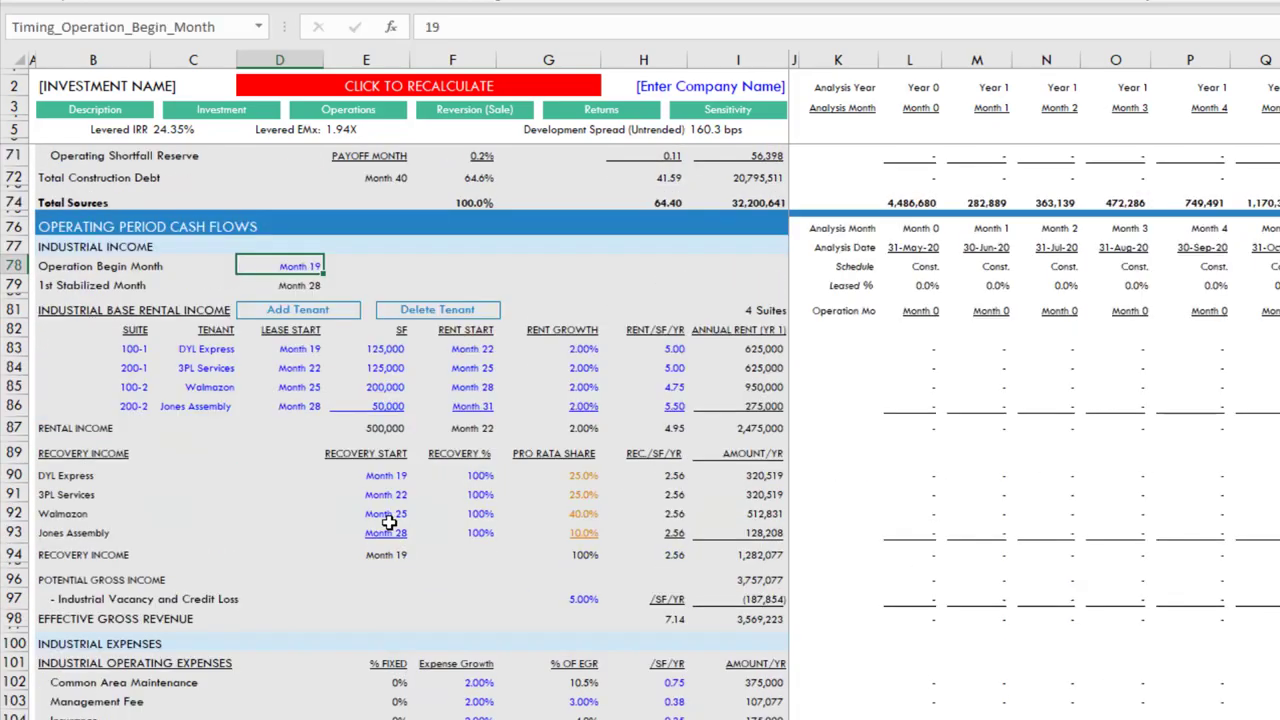
Enter 19 as the Operation Begin Month
type("19")
key("Return")
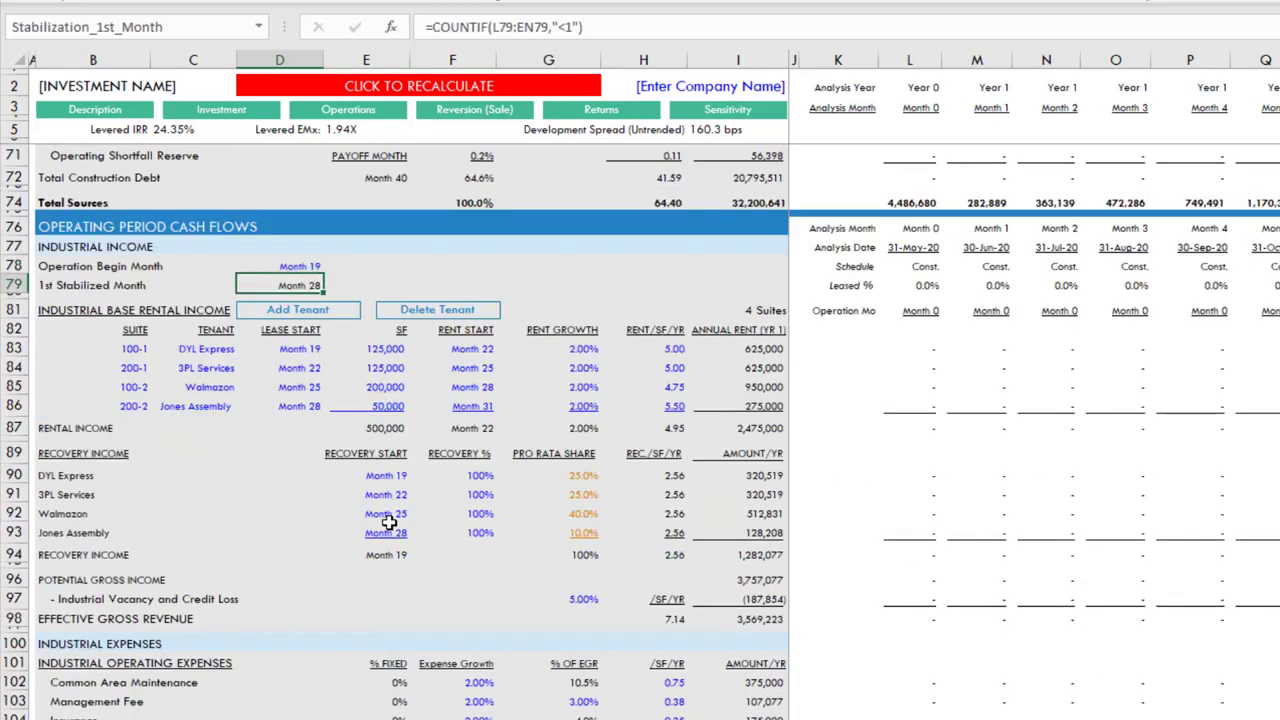
key("Up")
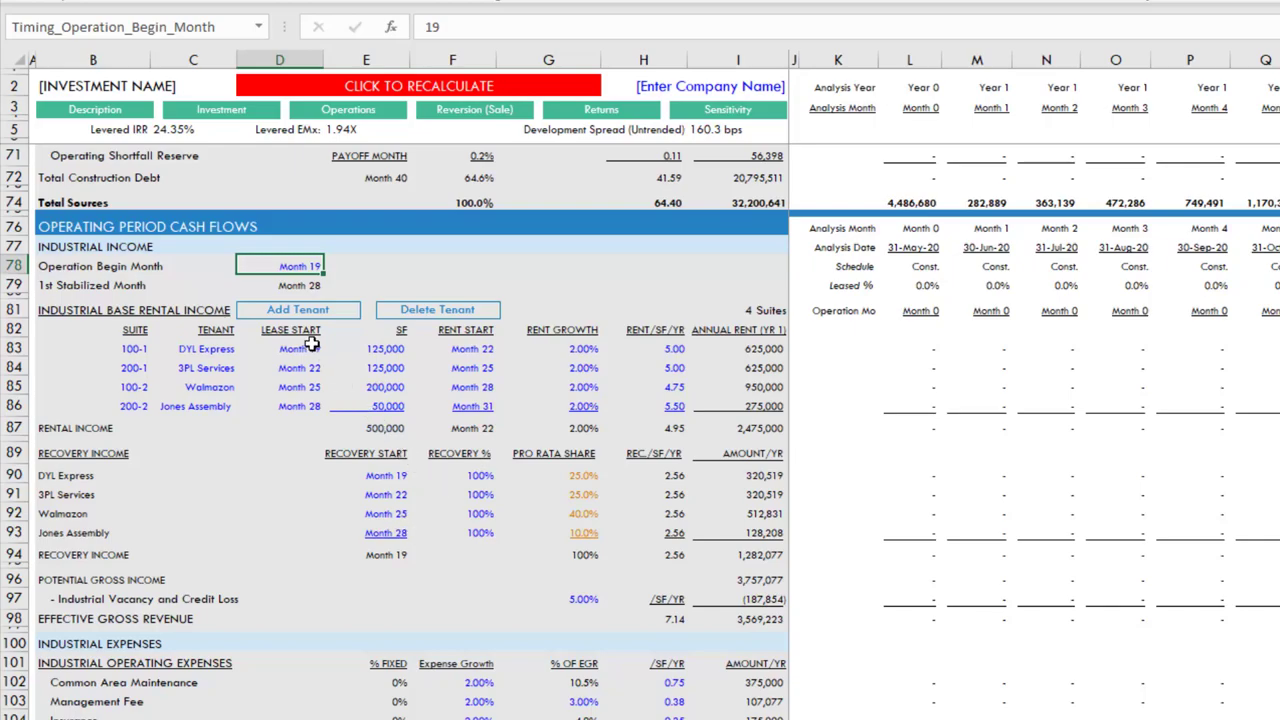
Examine the 1st Stabilized Month formula and the suite and tenant entries under Industrial Base Rental Income
left_click(287, 285)
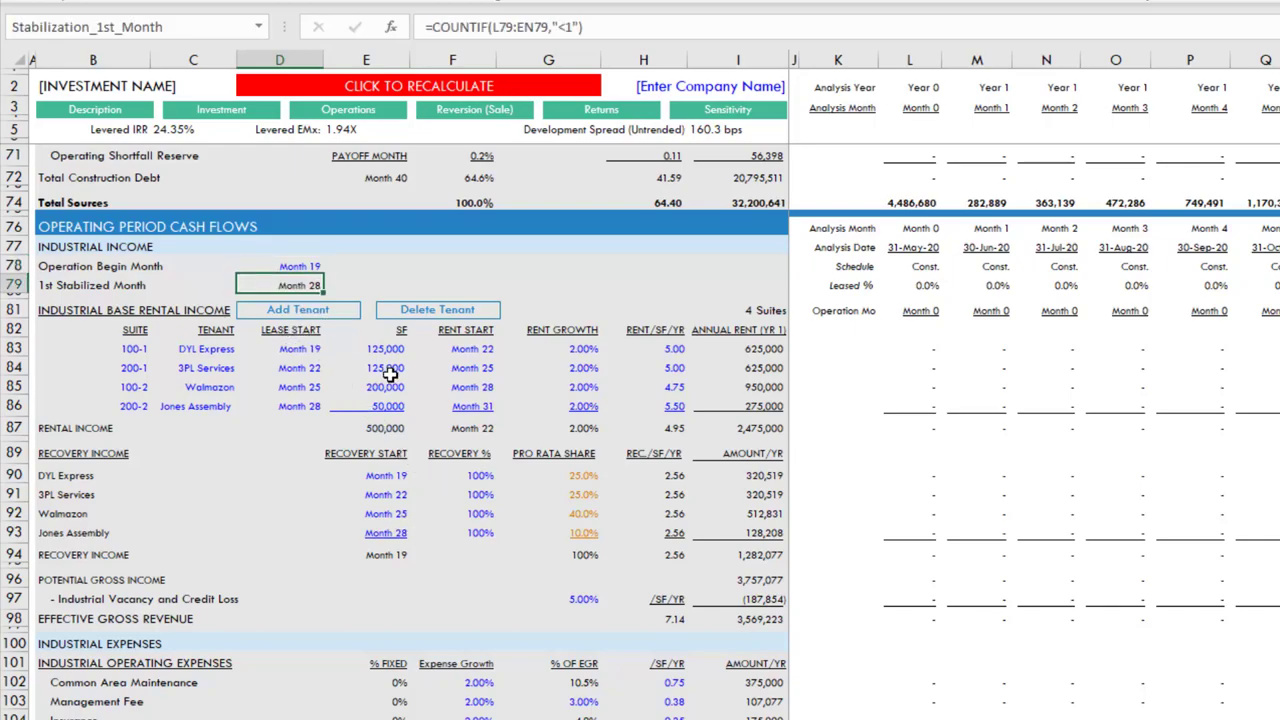
left_click(133, 368)
scroll(190, 285, "down", 1)
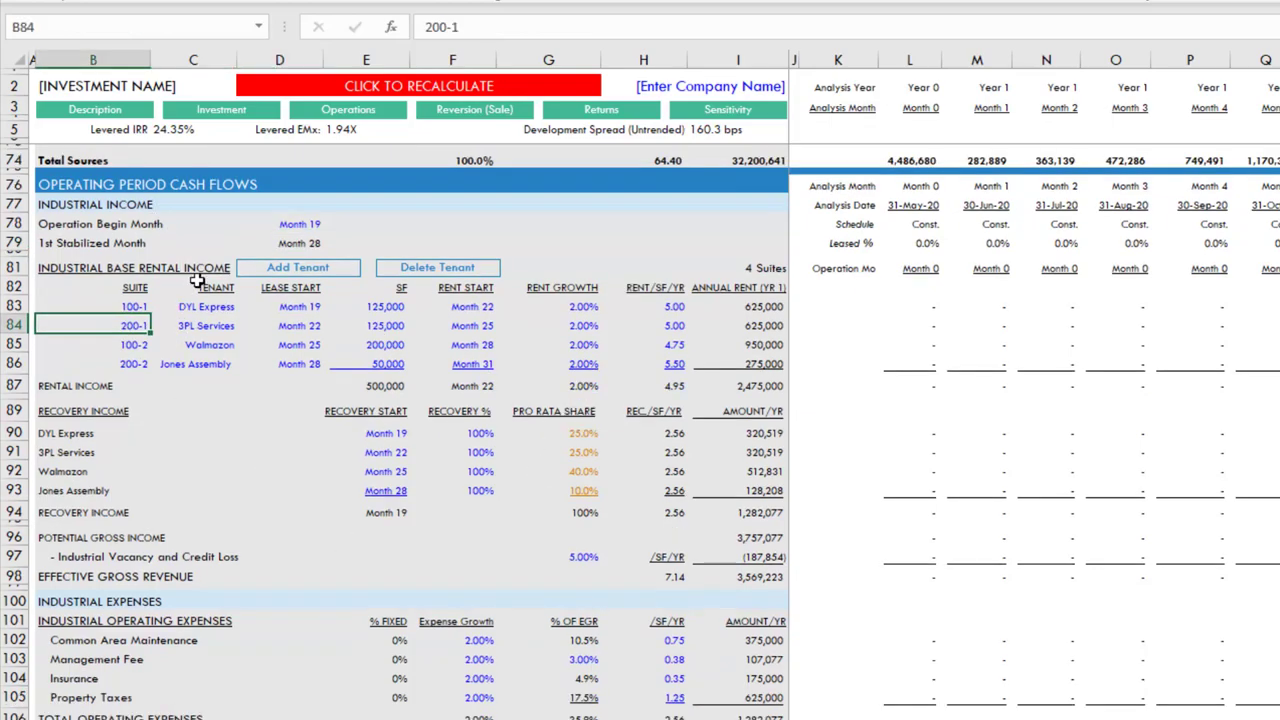
scroll(197, 283, "down", 1)
left_click(200, 295)
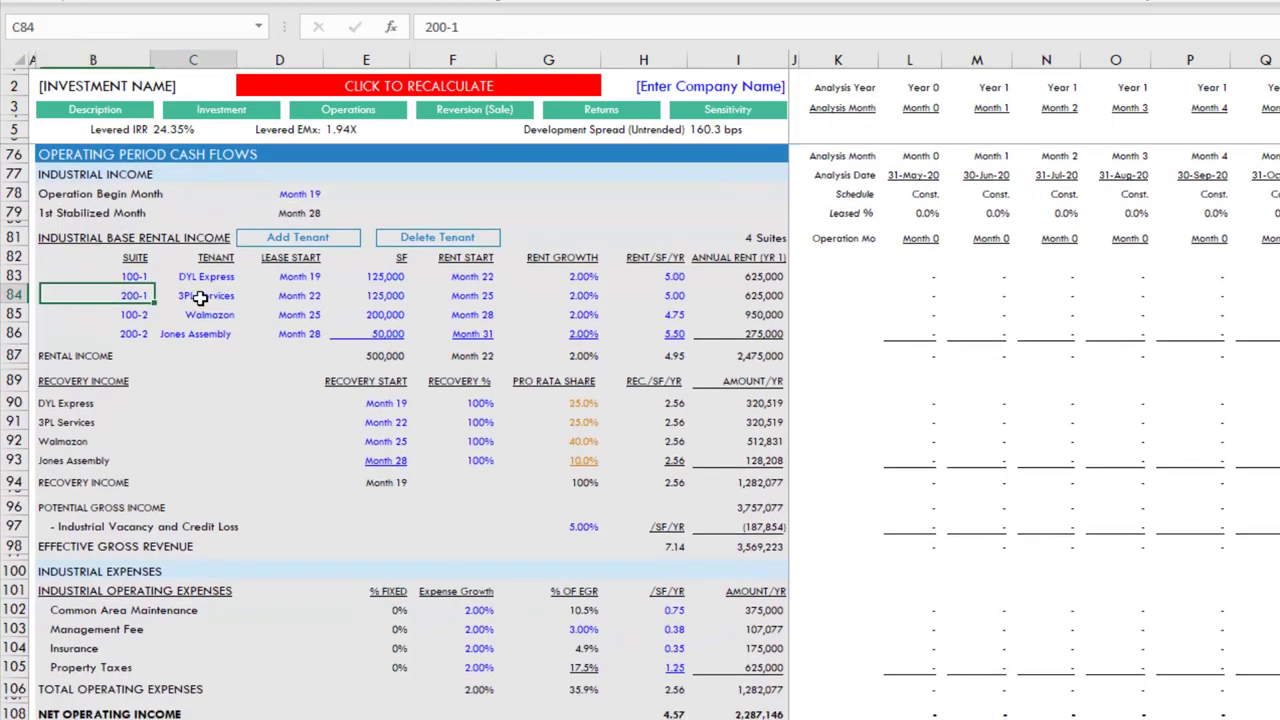
Add and delete tenants in the Industrial Base Rental Income table, leaving DYL Express, 3PL Services and one blank tenant row
left_click(290, 240)
left_click(420, 242)
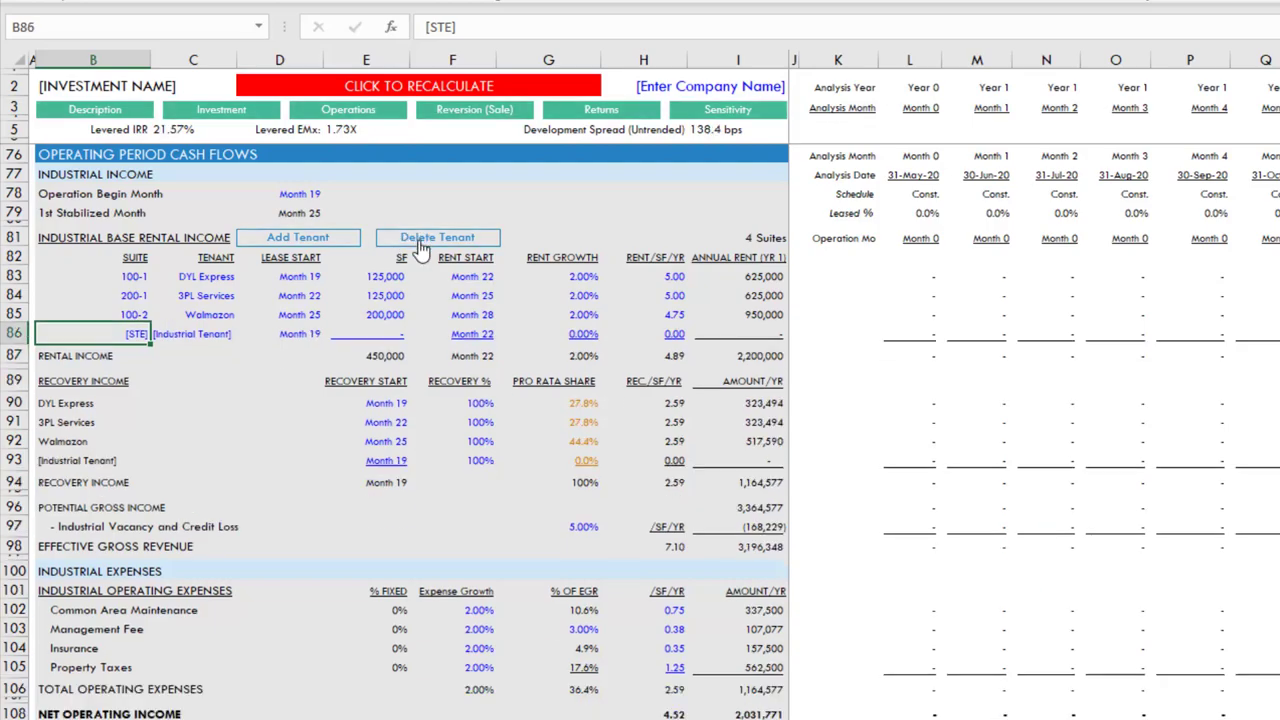
left_click(288, 241)
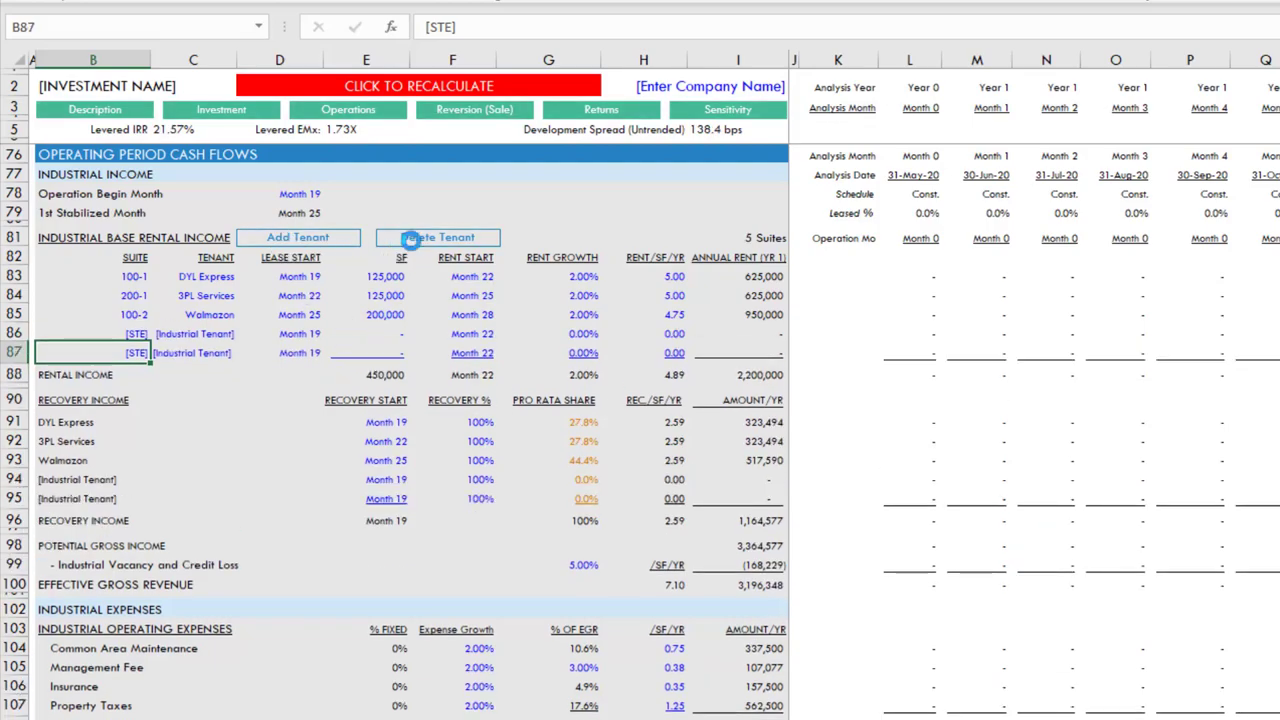
left_click(410, 240)
left_click(410, 240)
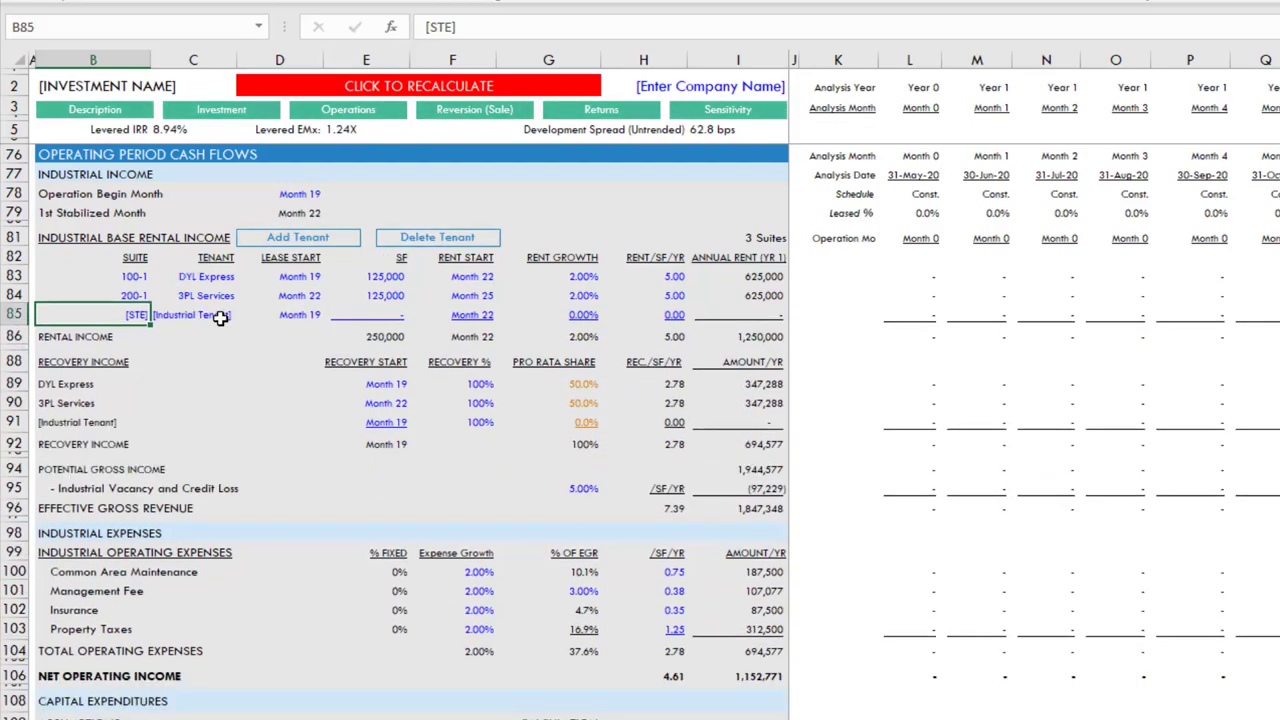
Set the blank industrial tenant's SF to 250,000
left_click(385, 314)
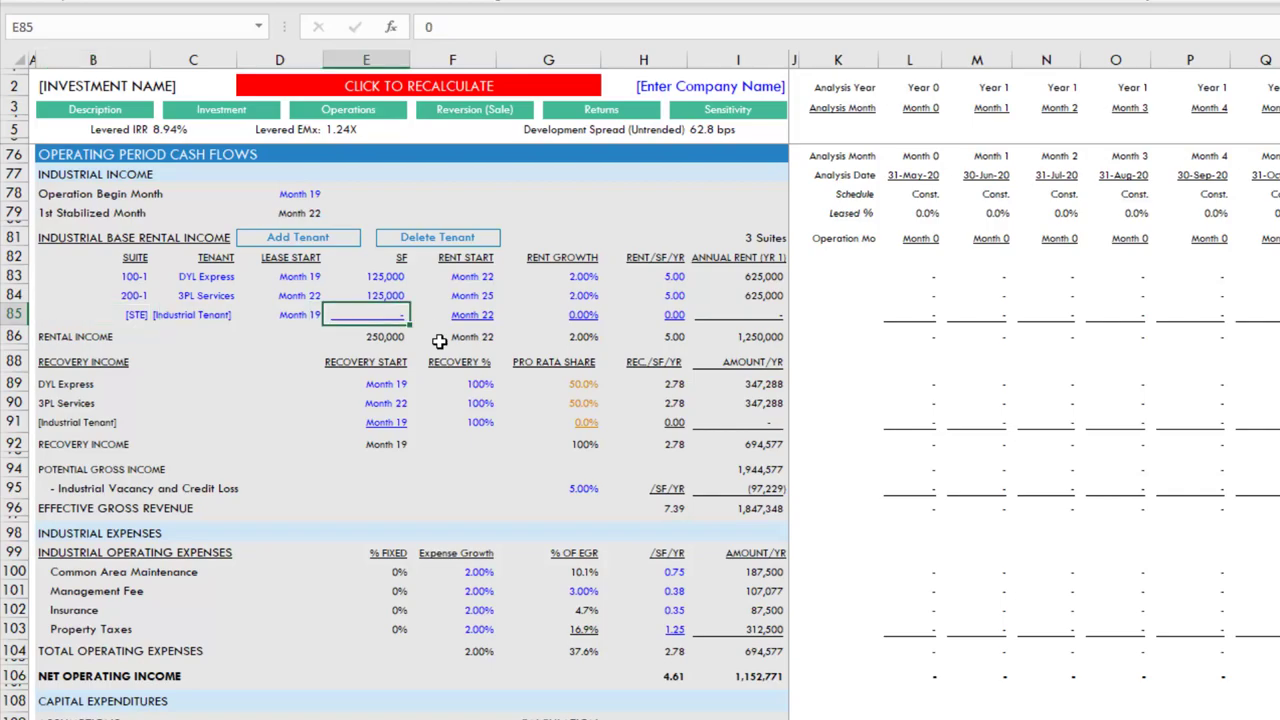
key("Up")
key("Up")
key("Down")
key("Down")
type("25000")
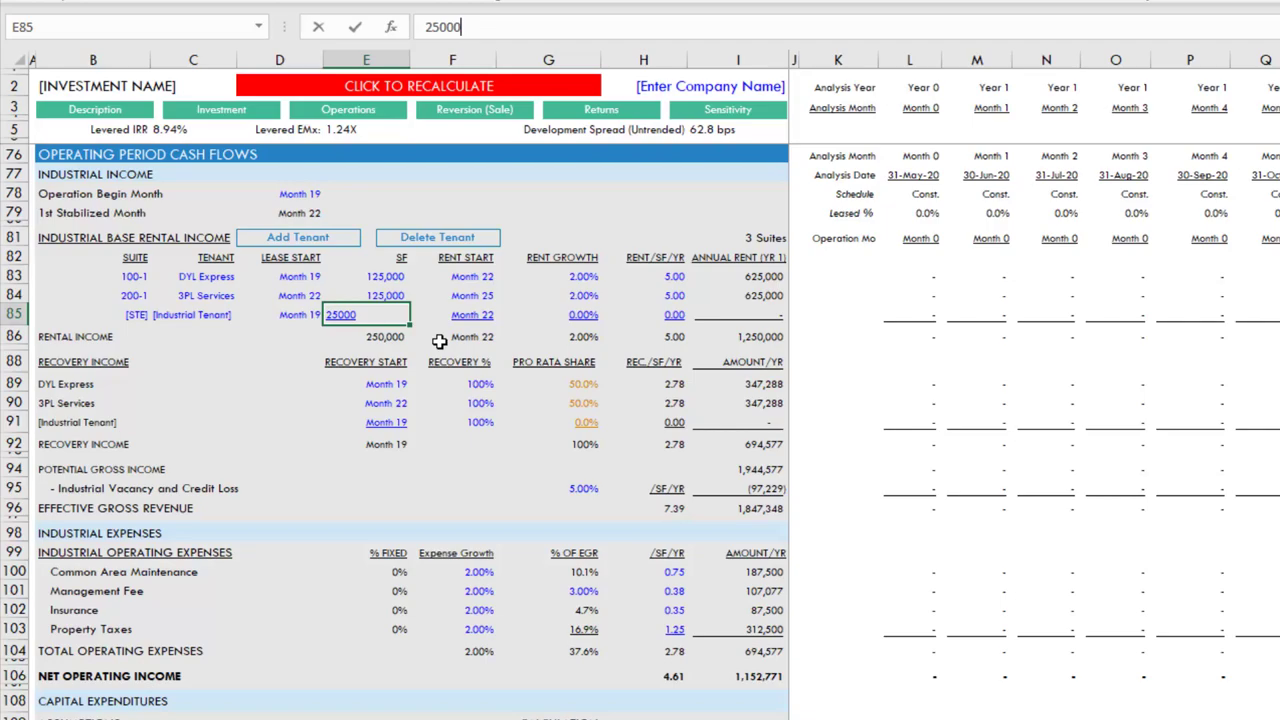
type("0")
key("Return")
key("Up")
Examine how the Lease Start and Rent Start months are calculated for DYL Express
key("Right")
key("Up")
key("Up")
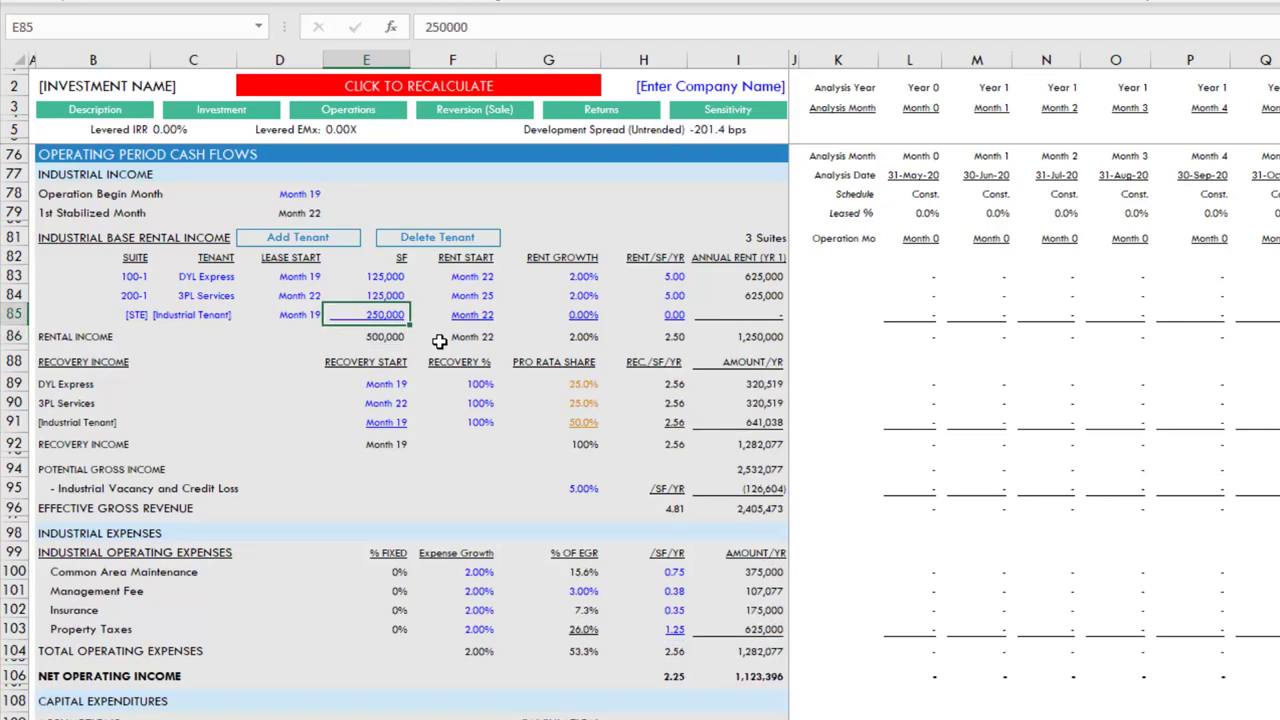
key("Left")
key("Left")
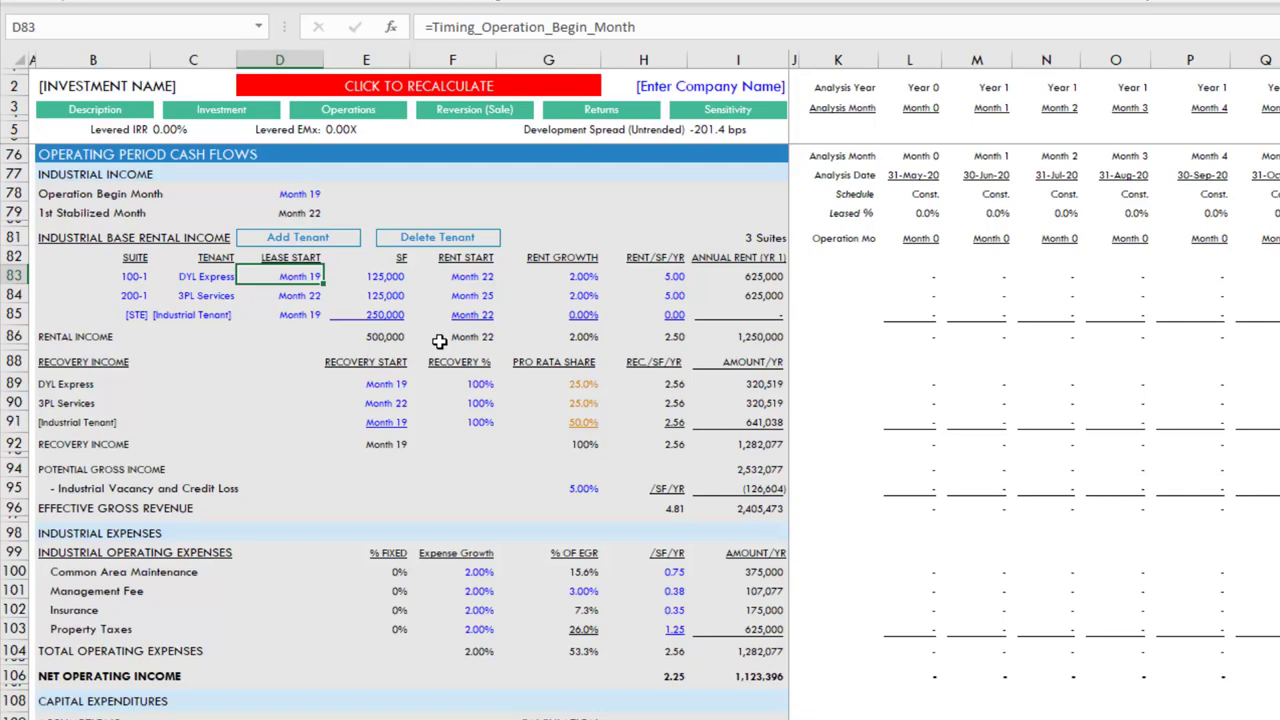
key("Right")
key("Right")
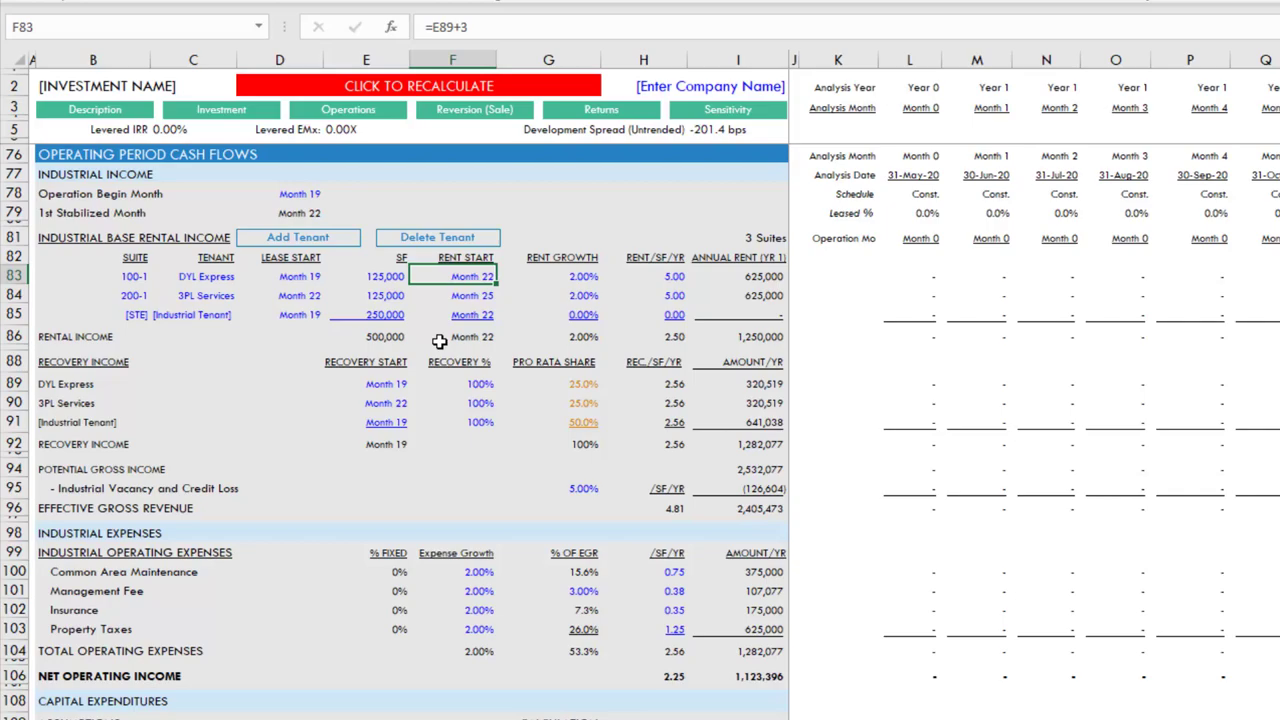
key("Left")
key("Left")
key("Right")
key("Right")
Fill the 2% Rent Growth of DYL Express down through the blank industrial tenant's row
key("Right")
key("Down")
key("Down")
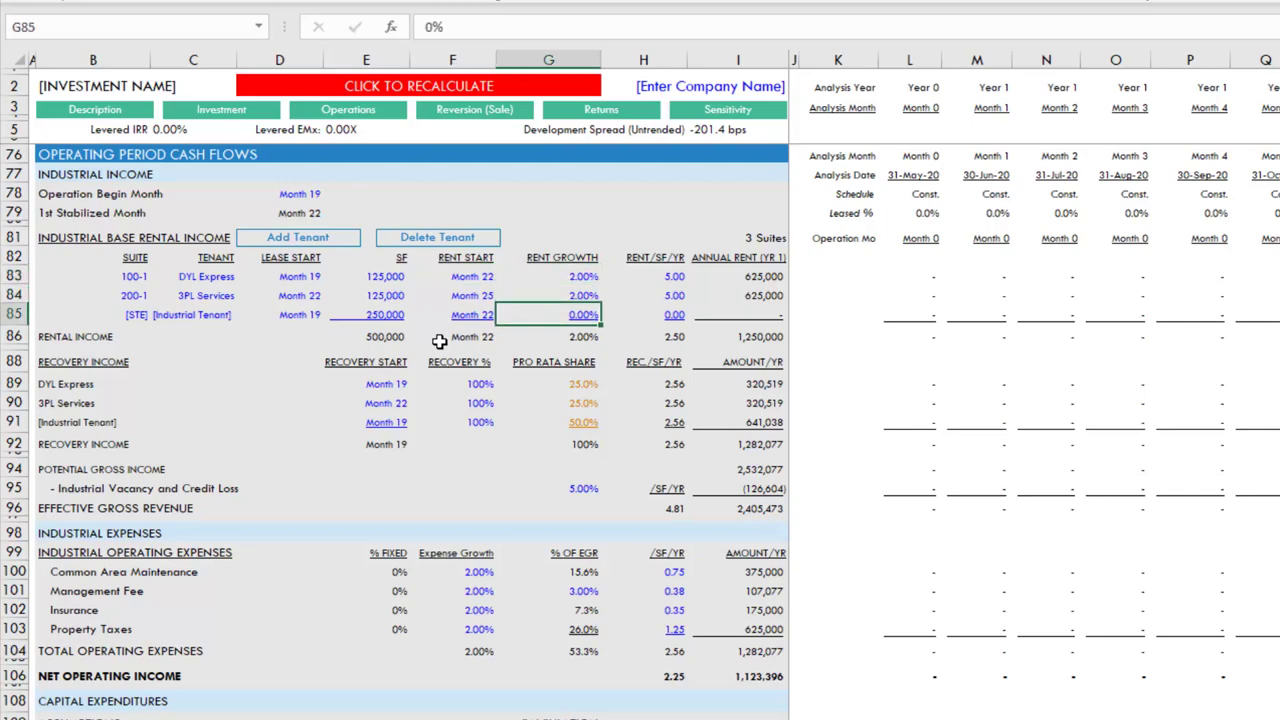
key("Down")
key("Up")
key("Up")
key("Up")
key("shift+Down")
key("shift+Down")
key("ctrl+d")
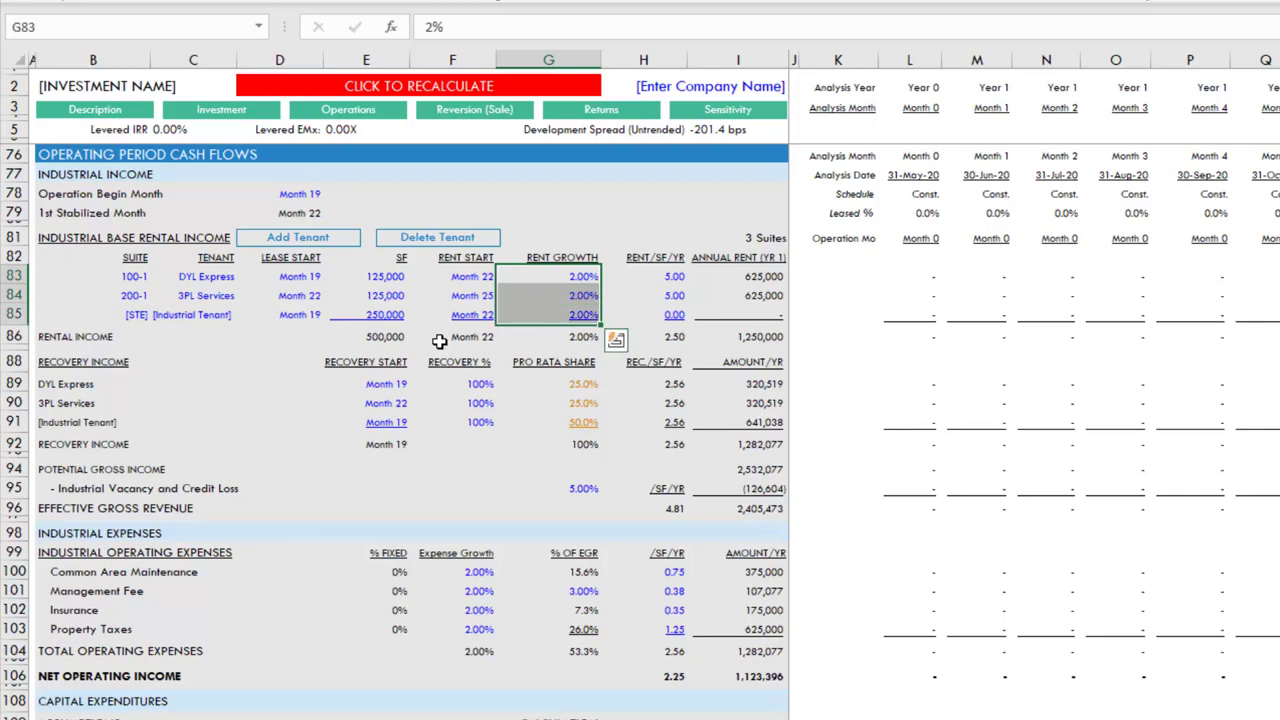
key("Down")
key("Up")
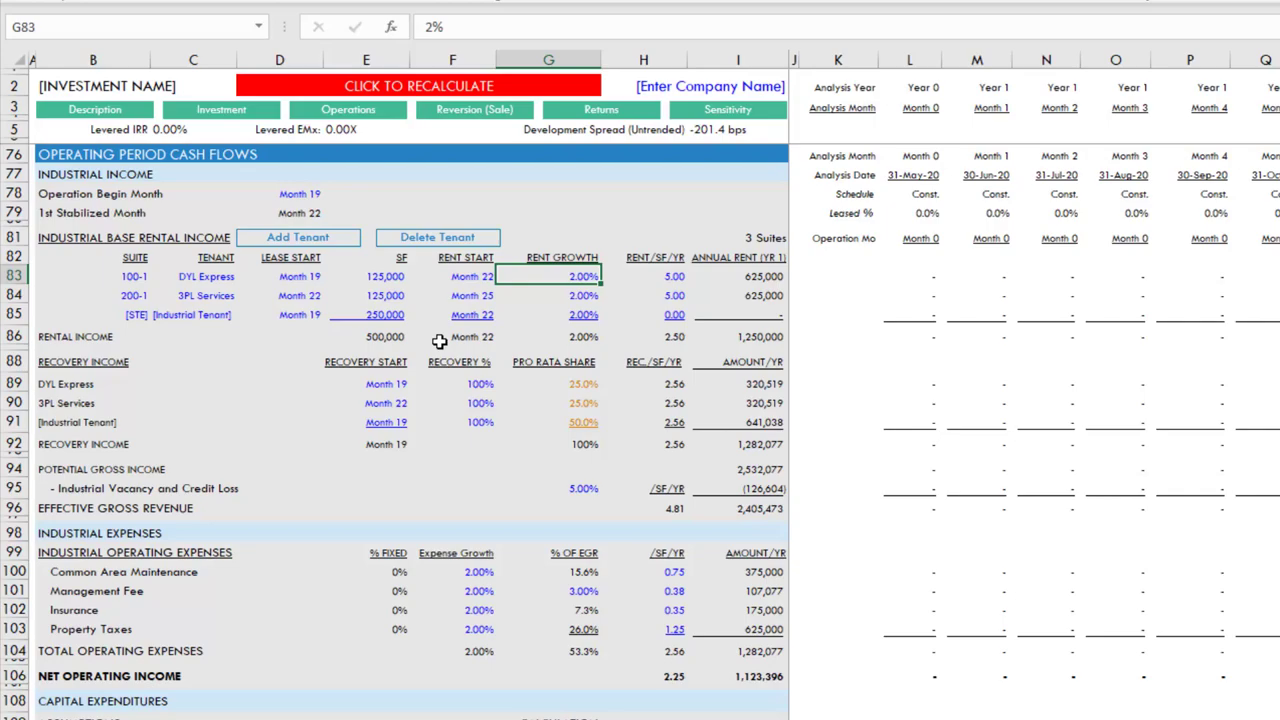
Set the blank industrial tenant's Rent/SF/YR to 4.50 in the Industrial Base Rental Income table
key("Right")
key("Down")
key("Down")
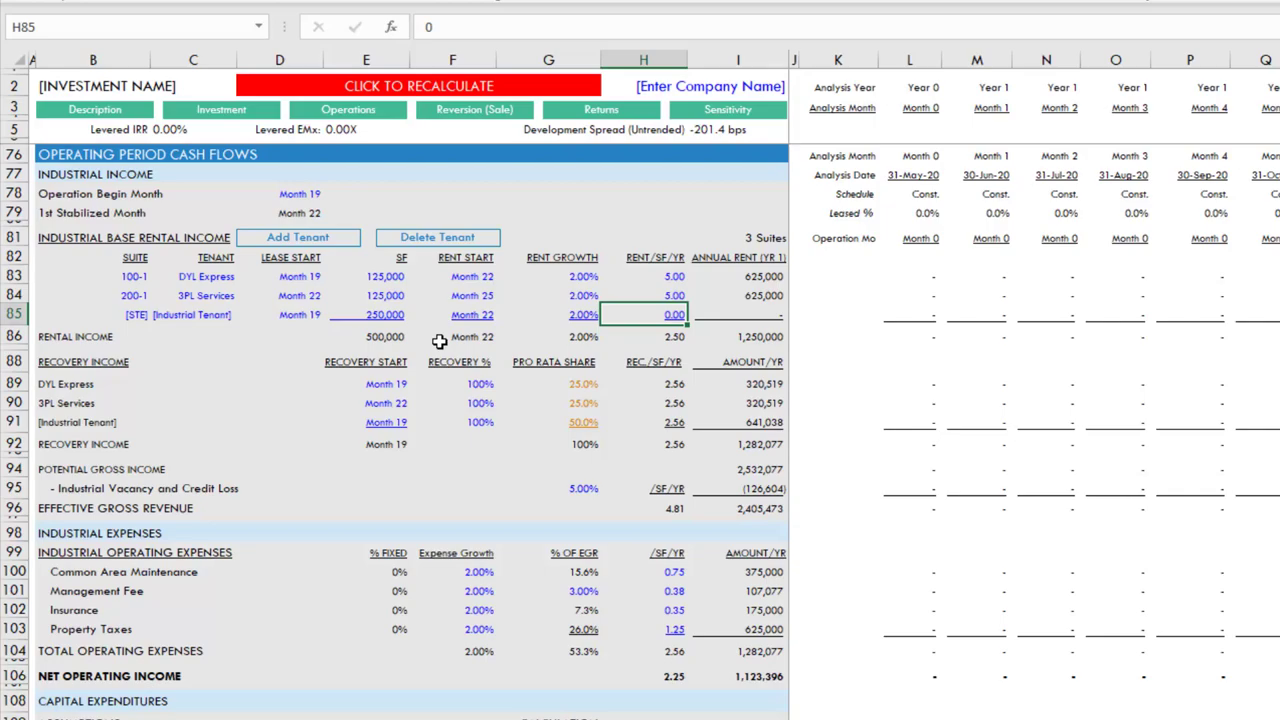
type("4.5")
key("Return")
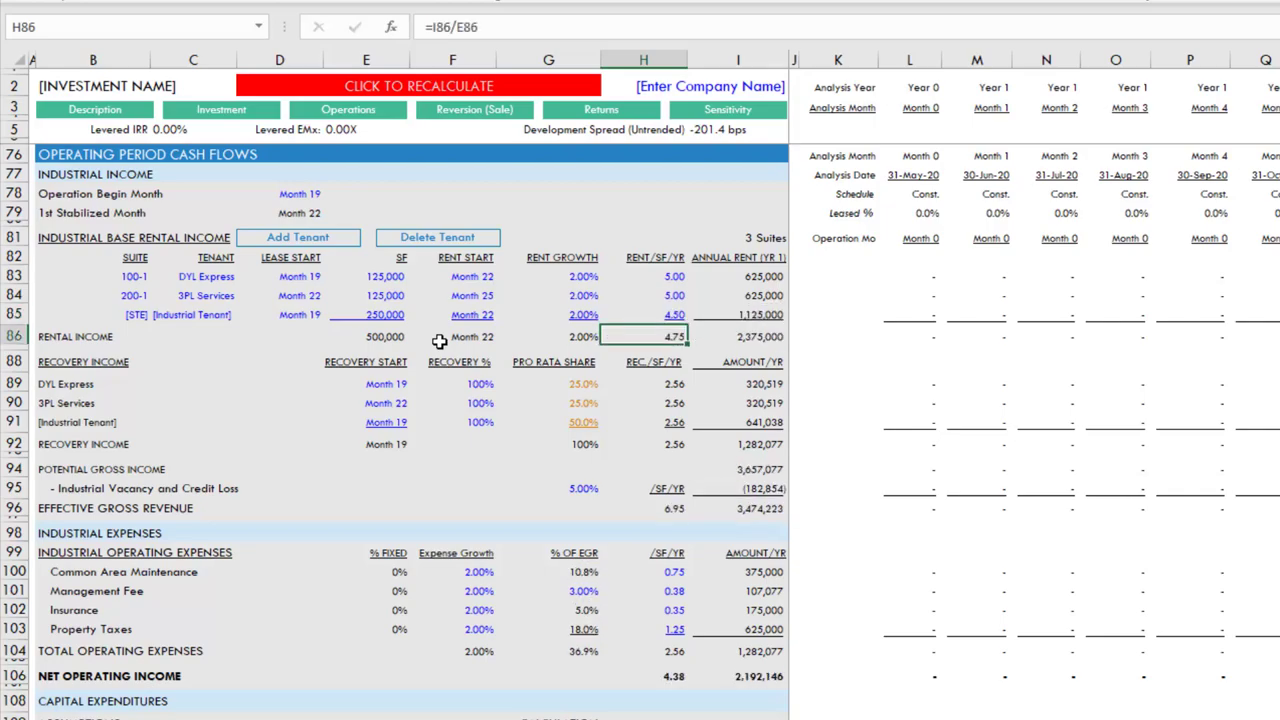
Examine how the Annual Rent (Yr 1) is calculated for each industrial tenant and for the Rental Income total
key("Up")
key("Up")
key("Up")
key("Right")
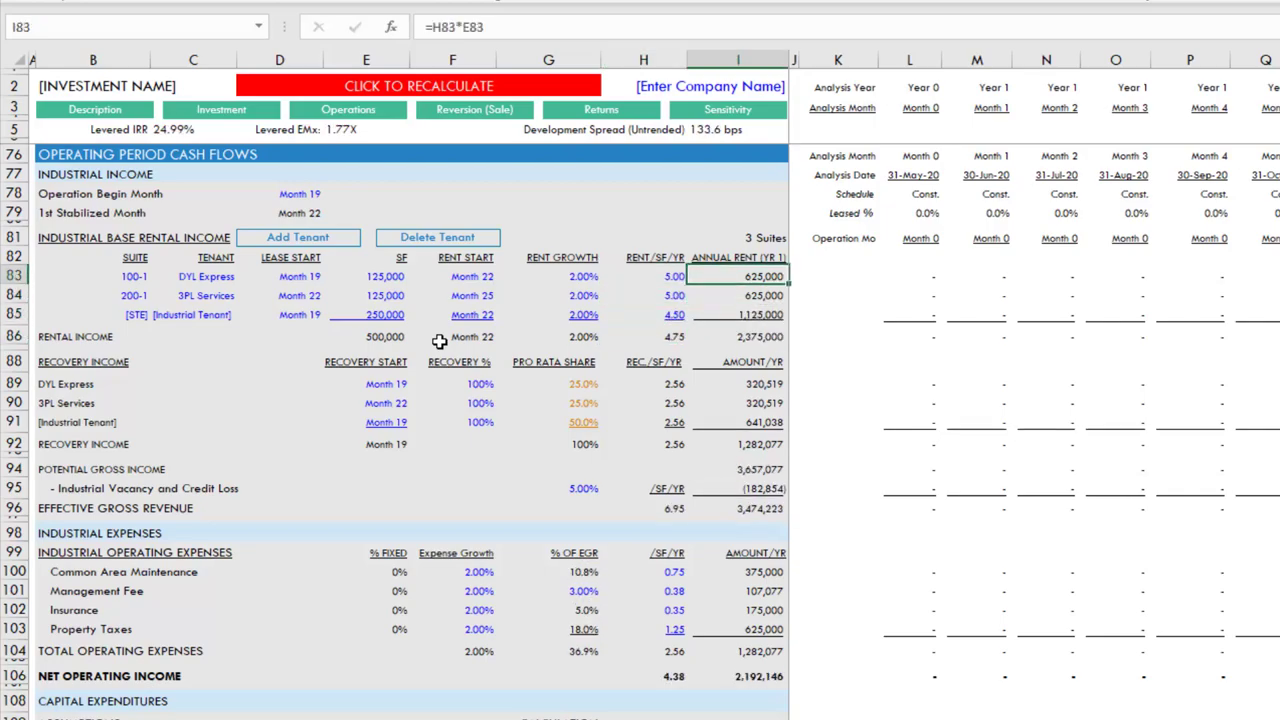
key("Down")
key("Down")
key("Down")
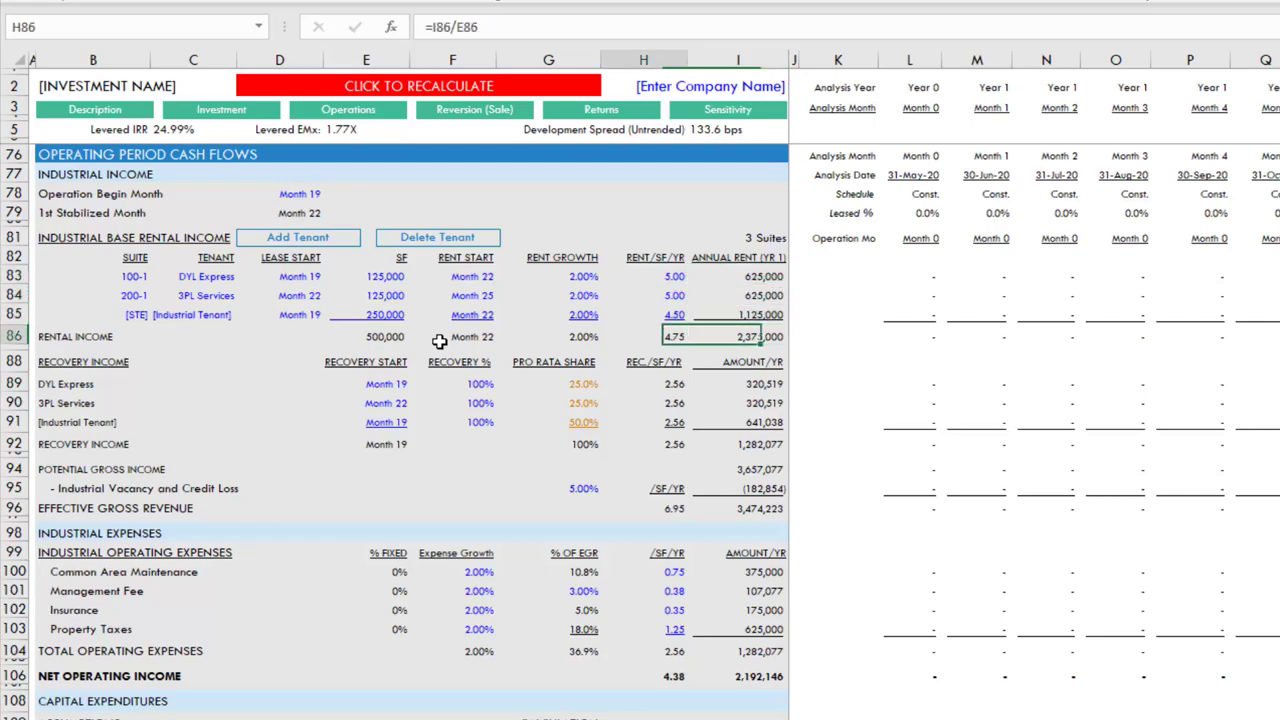
key("Up")
key("Up")
key("Down")
key("Down")
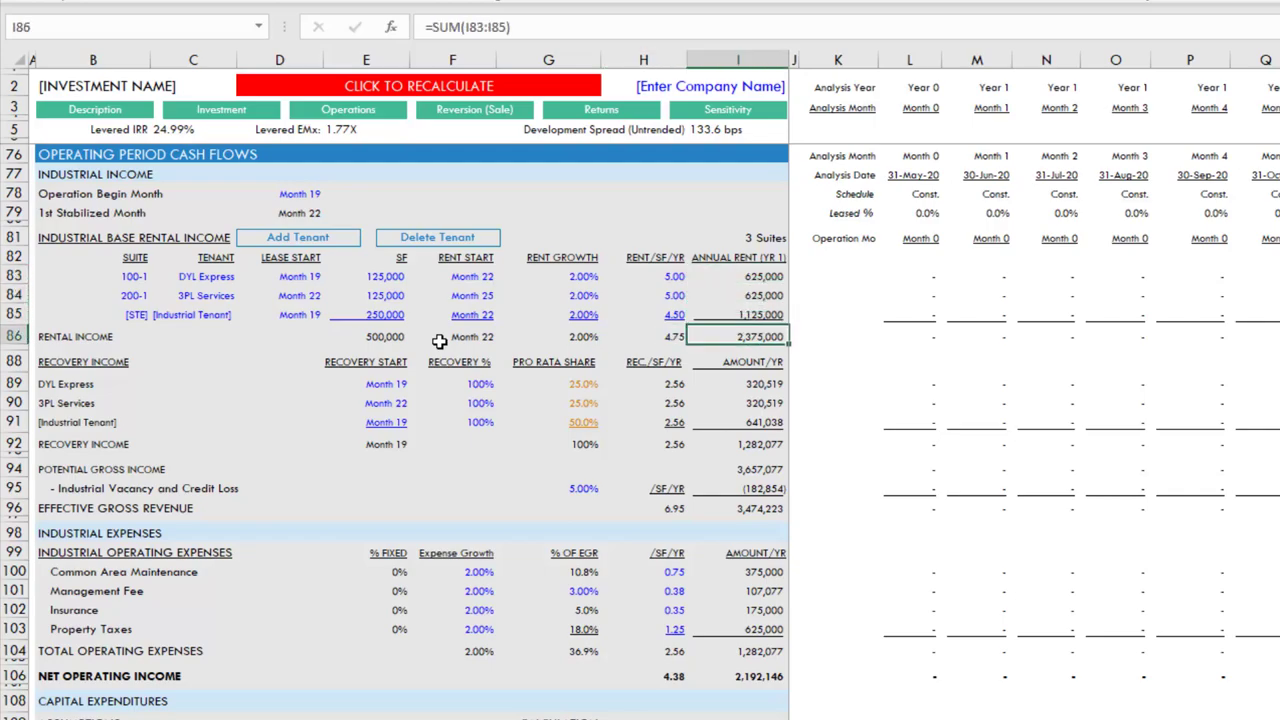
Set the blank industrial tenant's Rent Growth to 3% and check the formula for the Rental Income row's overall growth
key("Left")
key("Left")
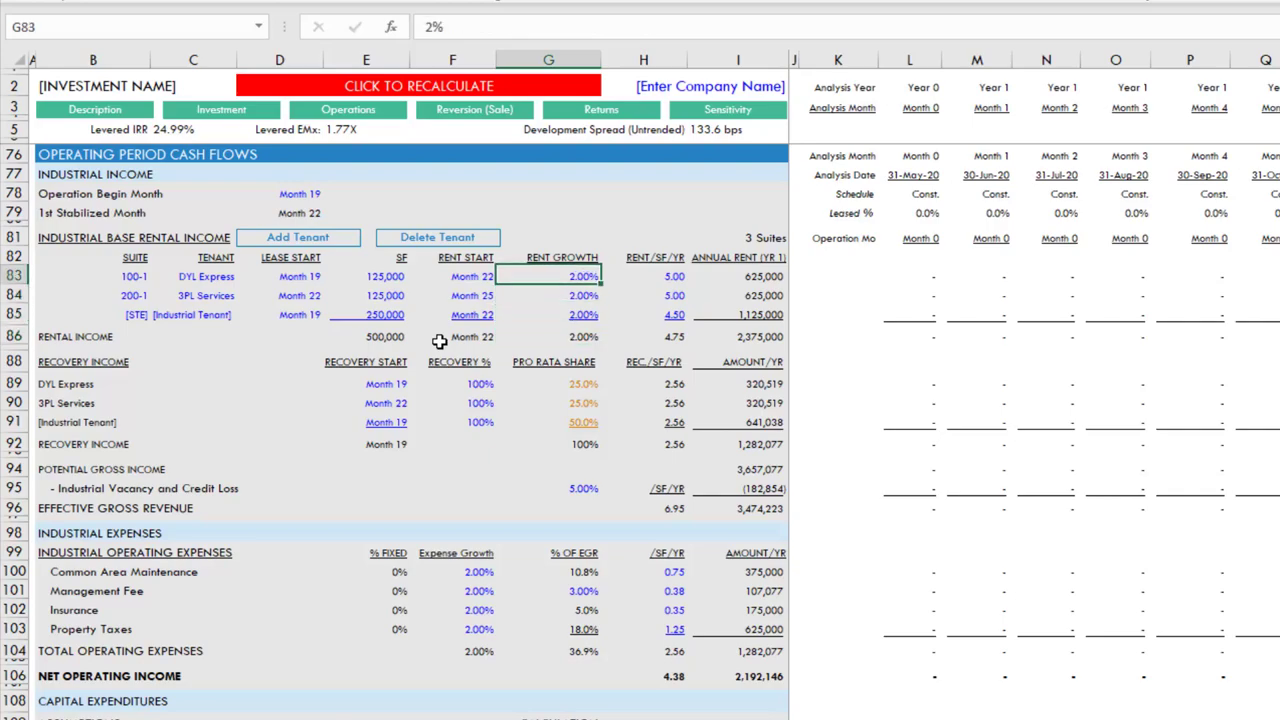
key("Up")
key("Up")
key("Down")
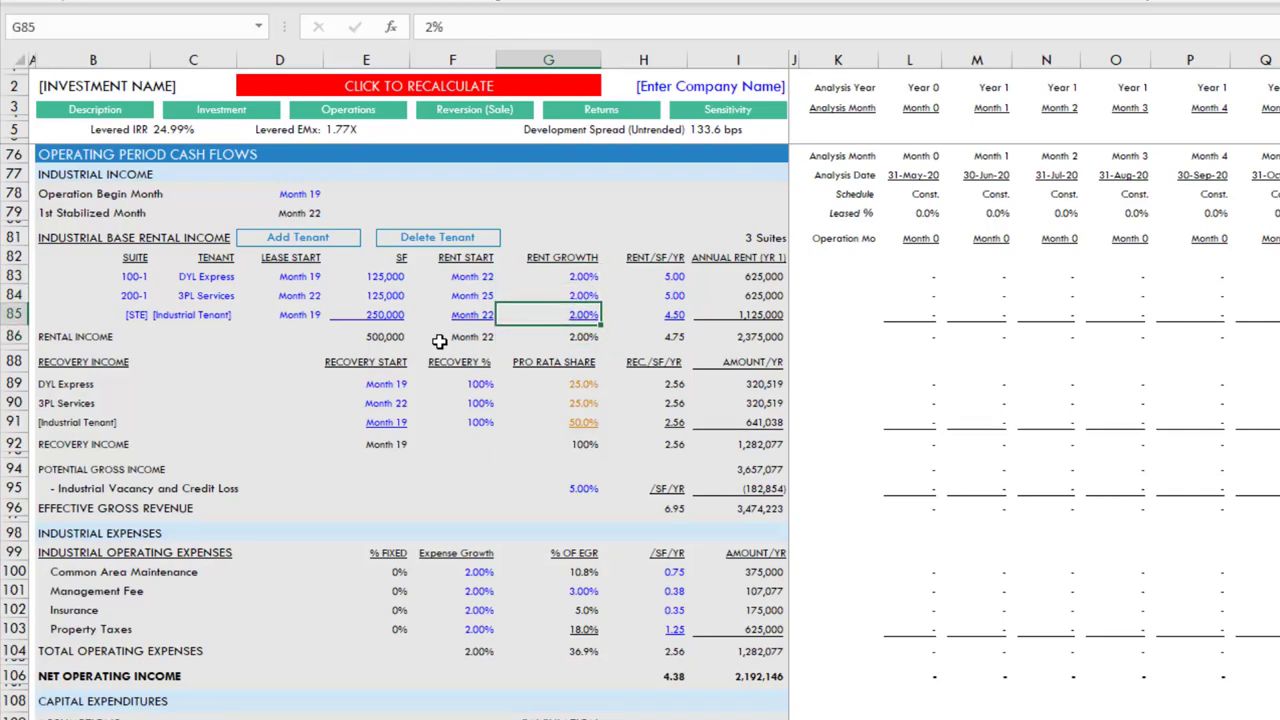
type("3%")
key("Up")
key("Down")
key("Down")
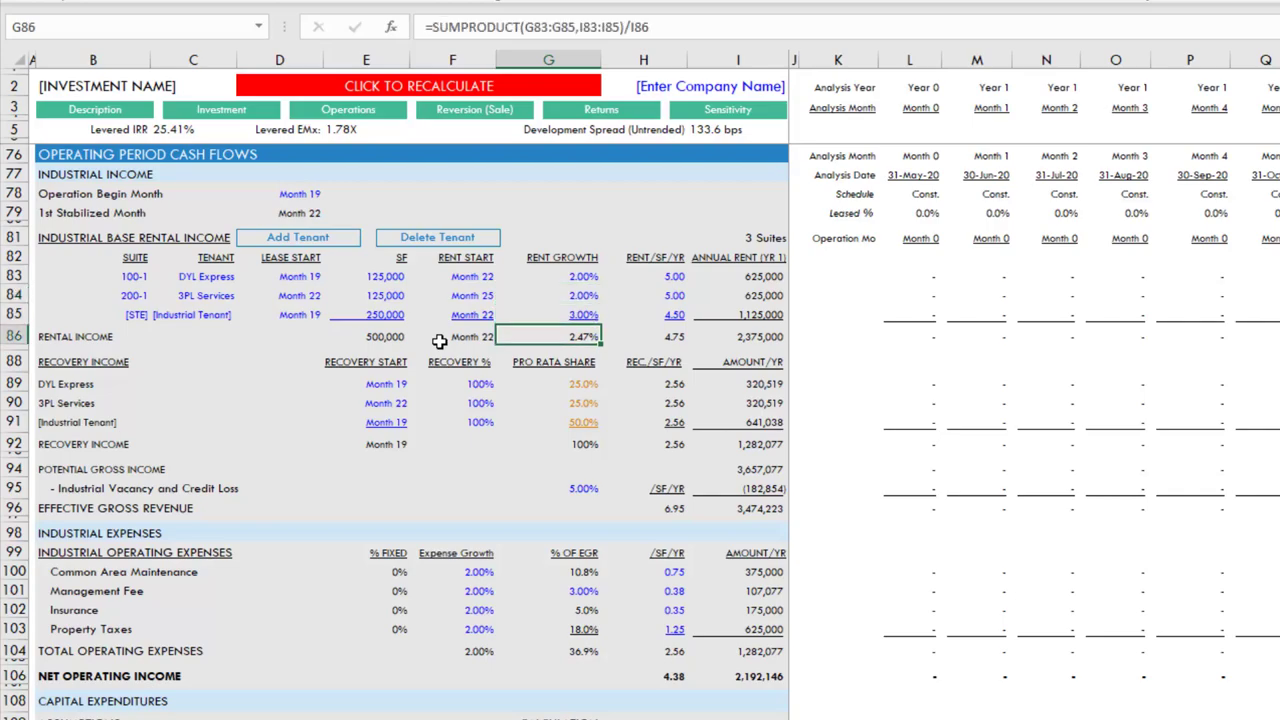
Try to link the Recovery Start of DYL Express to its Rent Start with the formula +F83
key("Up")
key("Up")
key("Right")
key("Left")
key("Left")
key("Down")
key("Down")
key("Left")
key("Down")
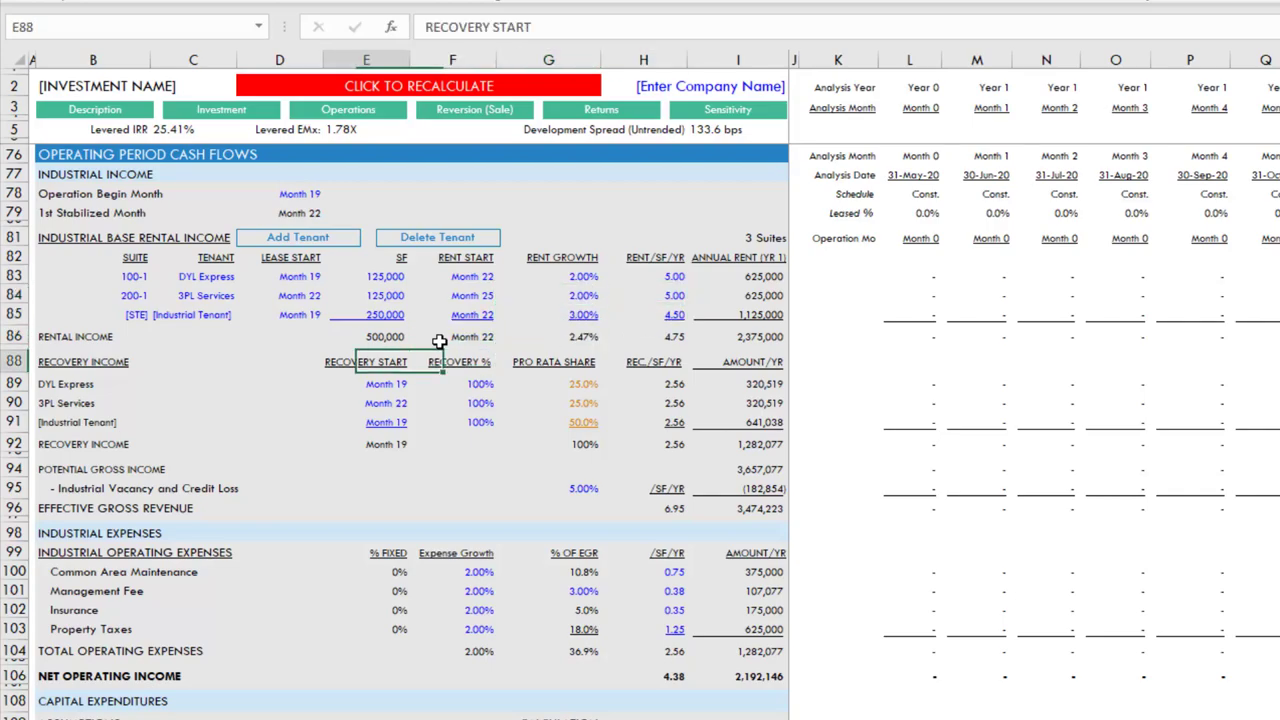
key("Down")
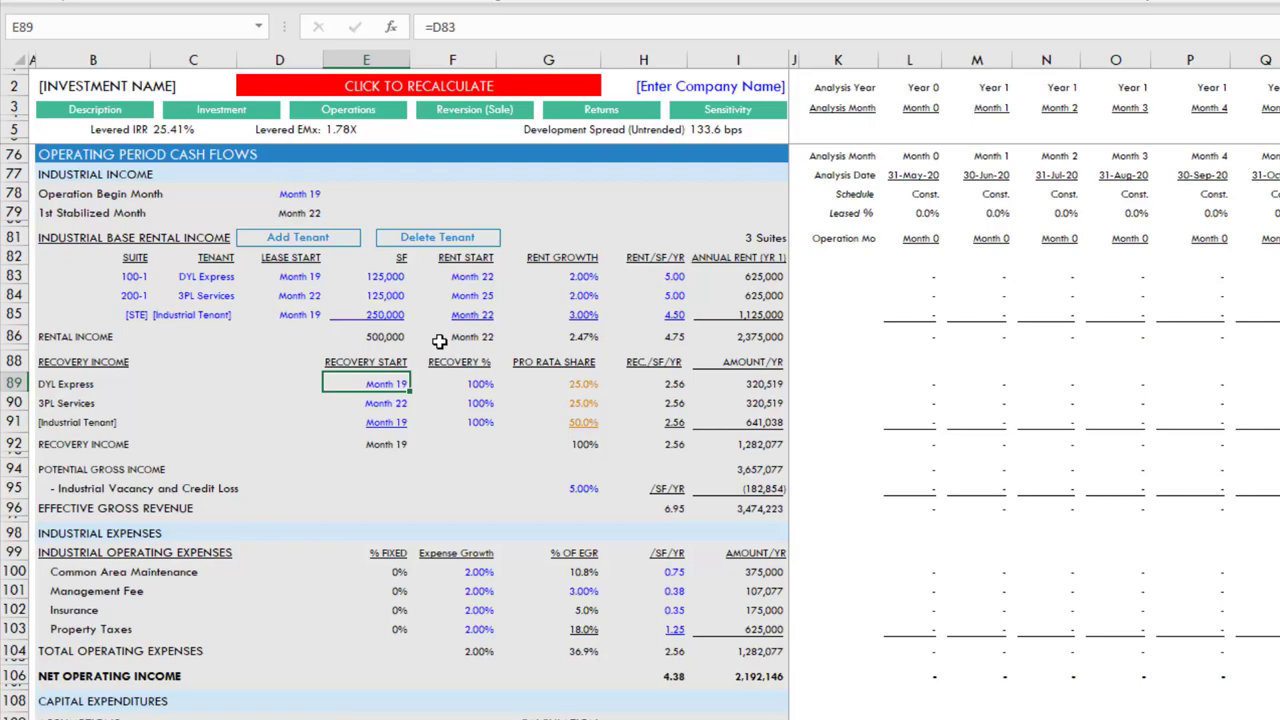
key("F2")
key("Escape")
type("+F83")
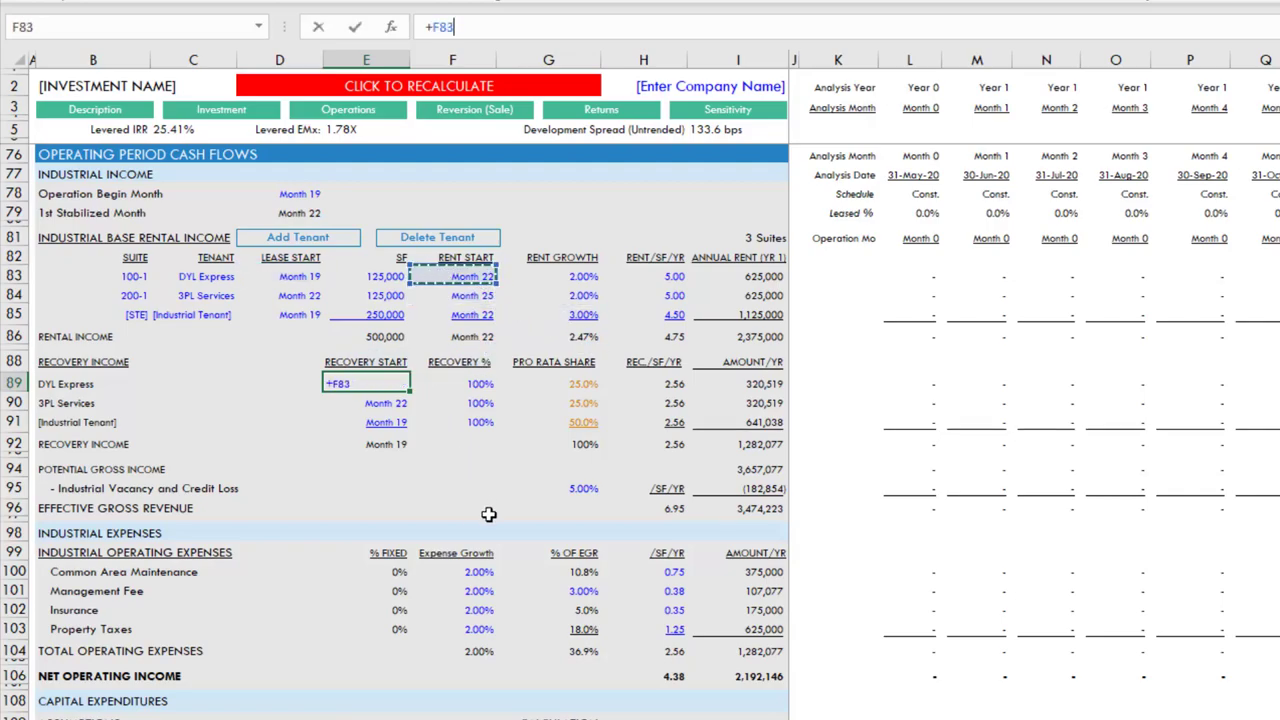
key("Return")
key("Return")
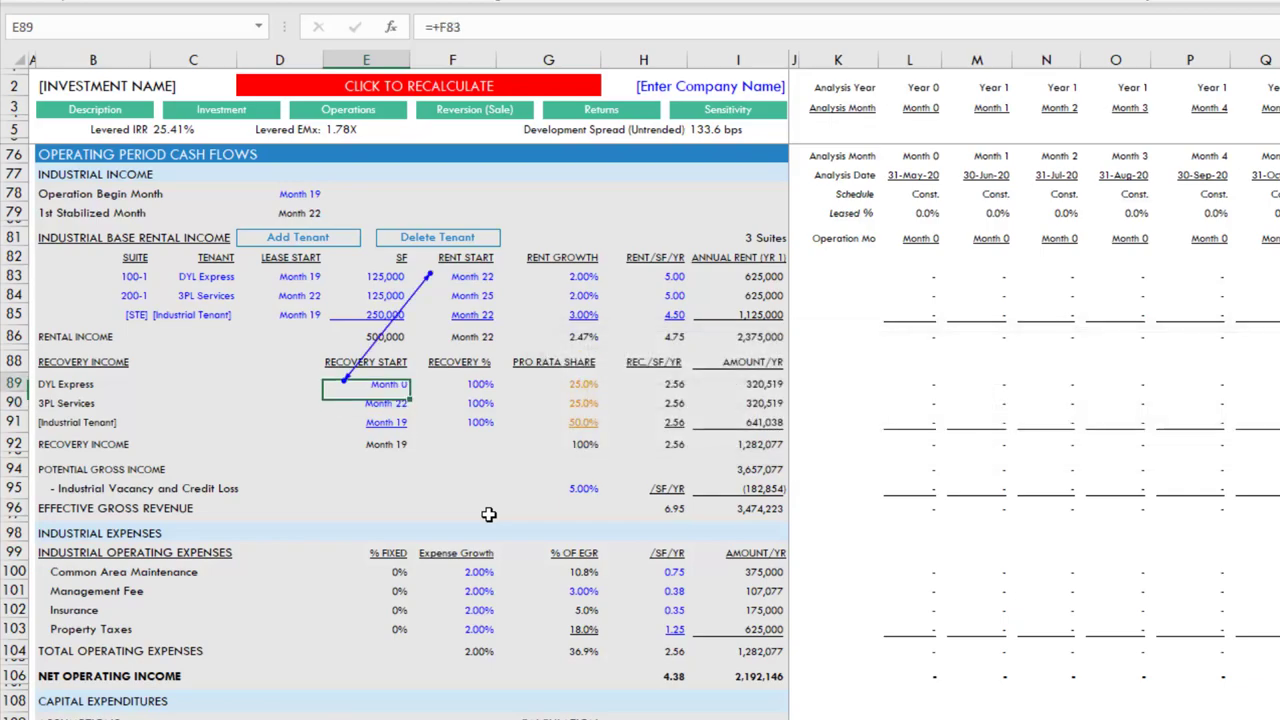
Set the Recovery Start to month 22 for DYL Express, 25 for 3PL Services and 22 for the blank industrial tenant
type("22")
key("Return")
type("25")
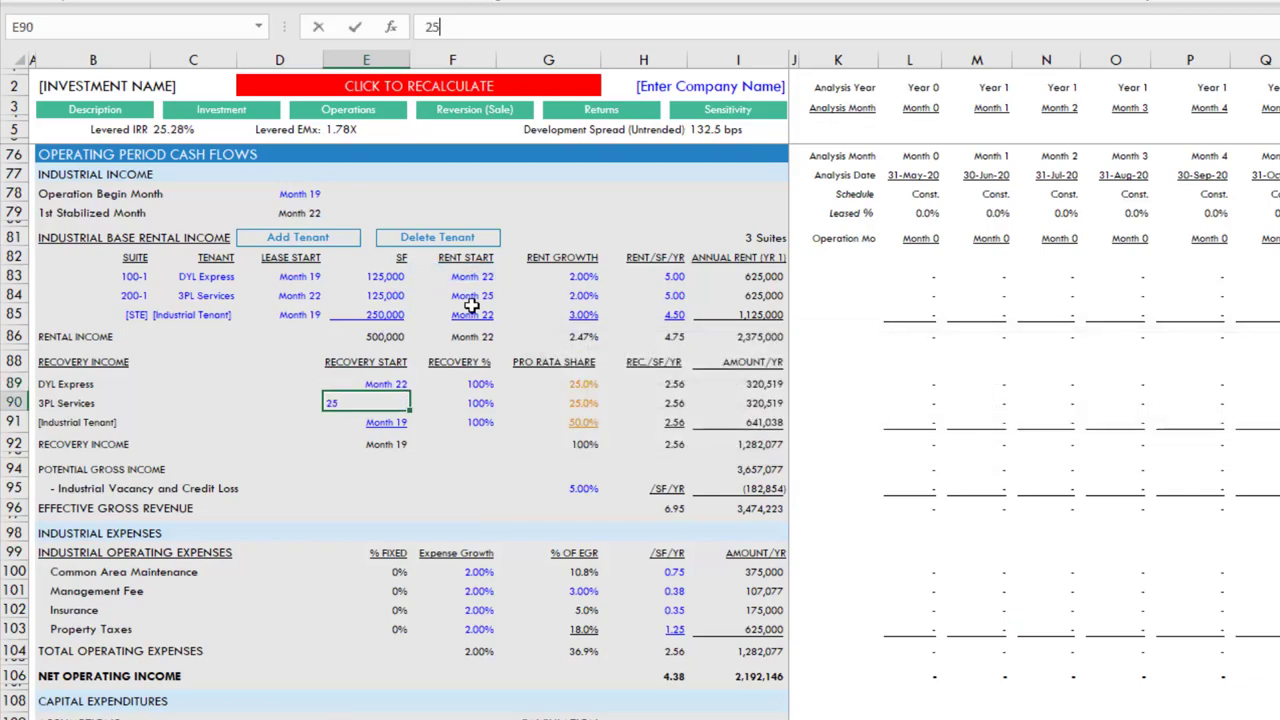
key("Return")
type("22")
key("Return")
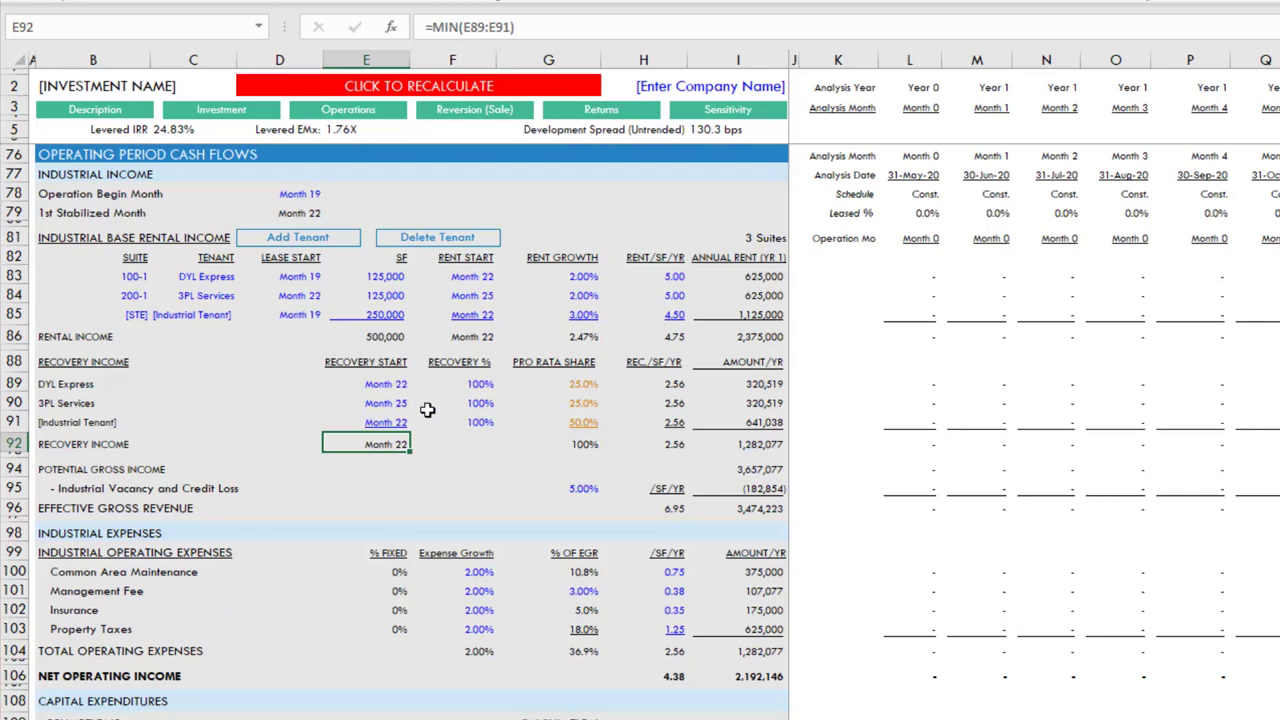
Examine the three tenants' Recovery % inputs and how each Pro Rata Share is calculated in the Recovery Income table
left_click(394, 384)
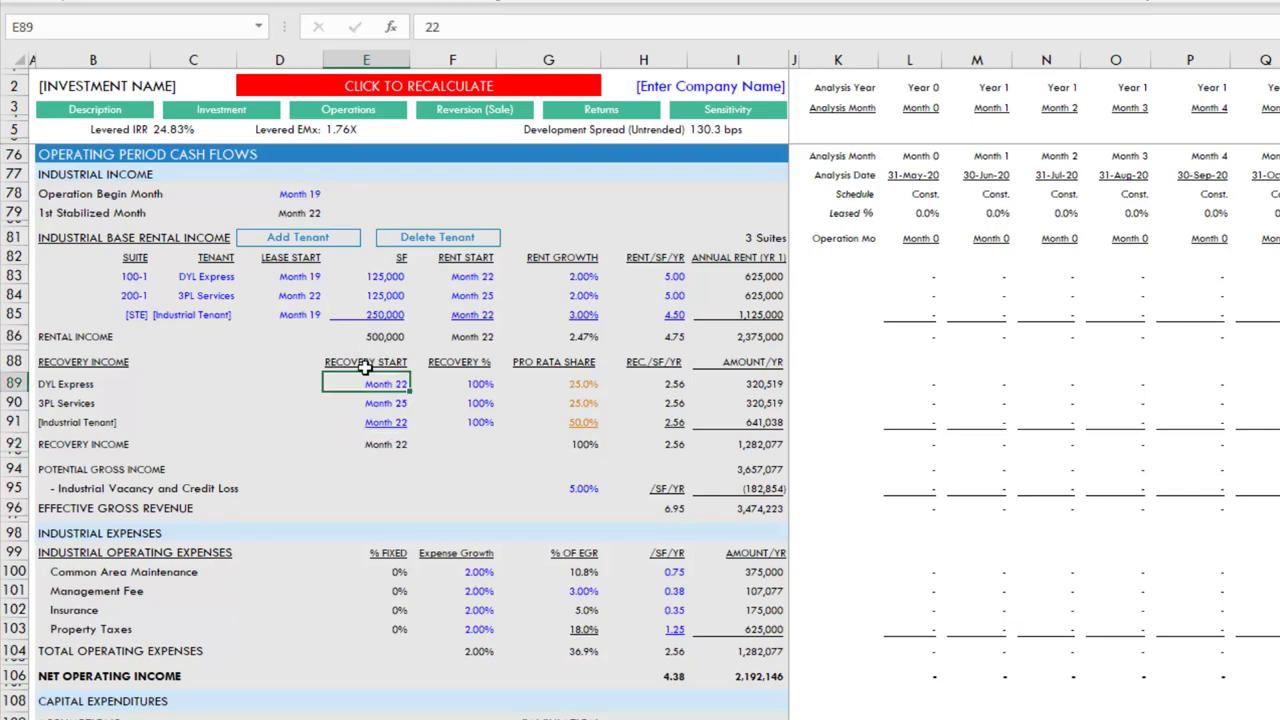
left_click(470, 386)
left_click_drag(495, 393, 508, 443)
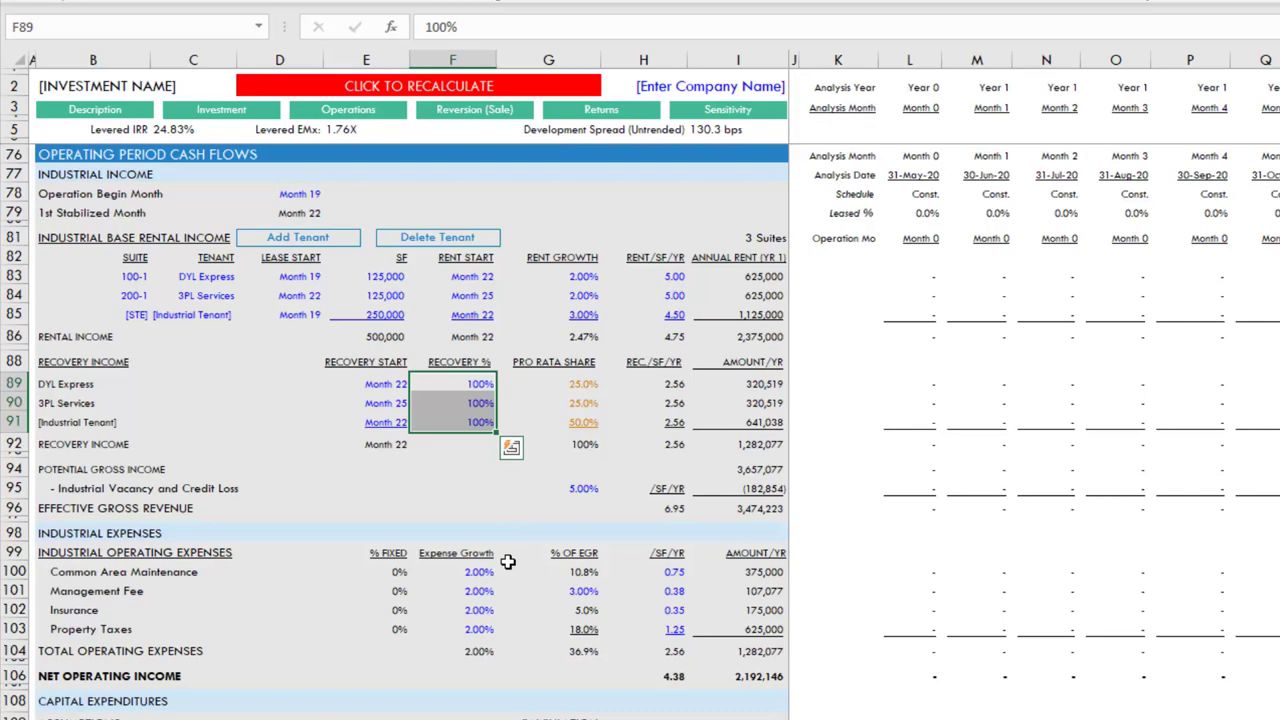
key("Right")
key("shift+Down")
key("shift+Down")
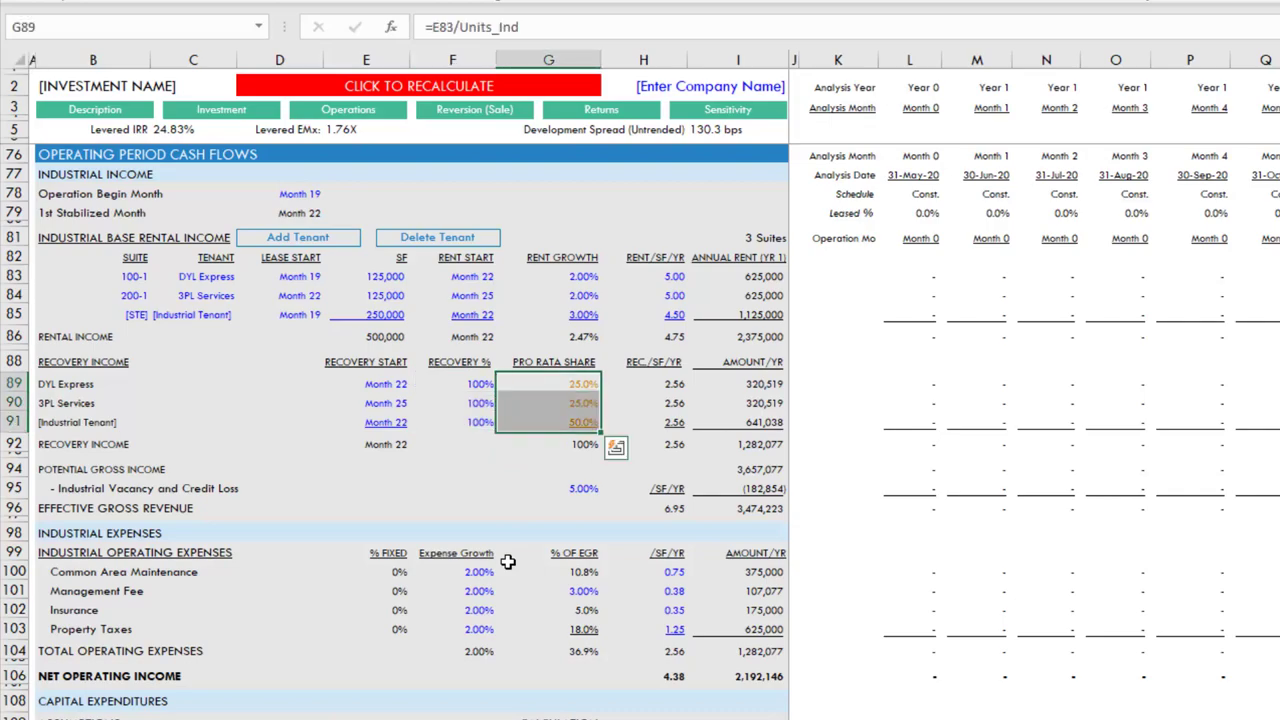
key("Left")
key("Right")
key("Right")
key("Left")
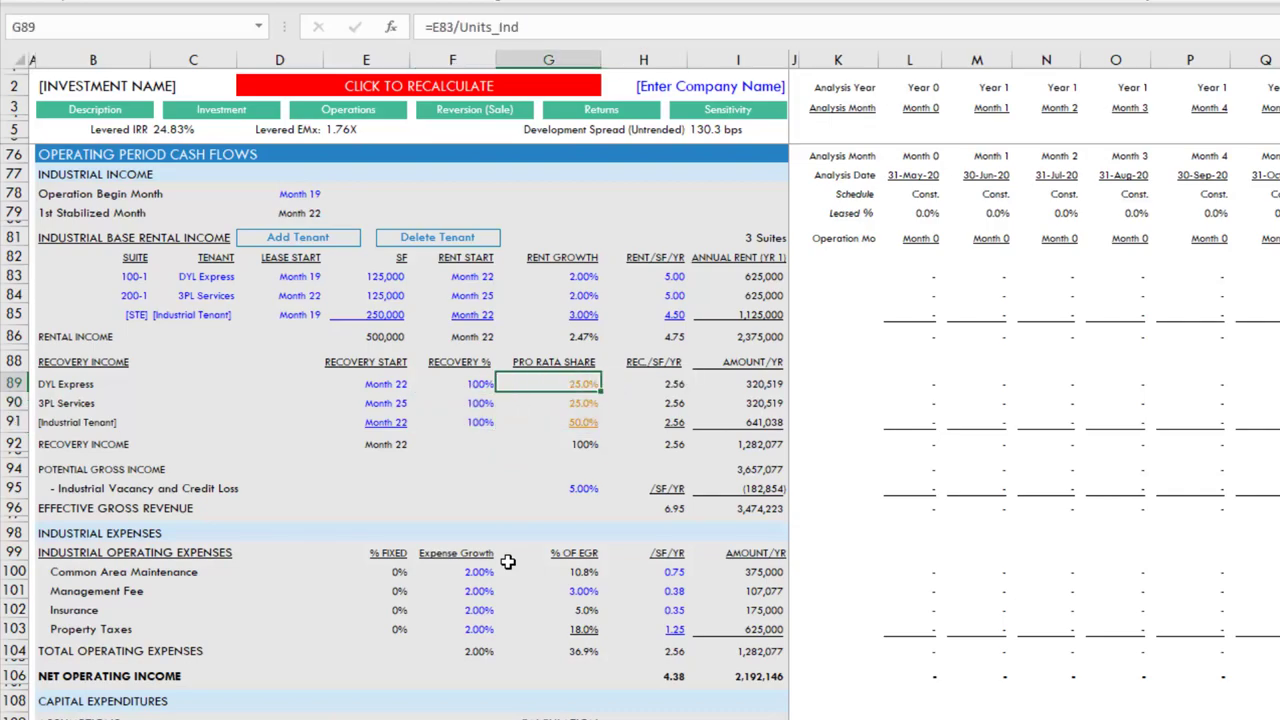
key("Down")
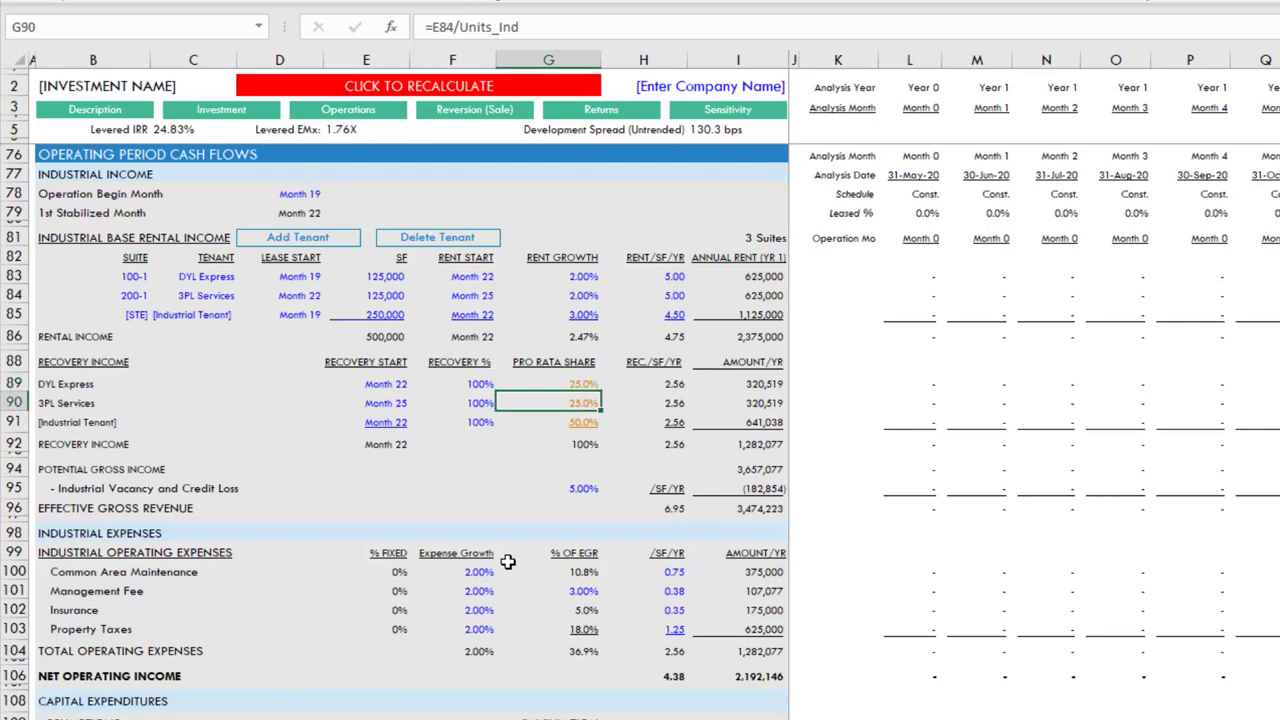
key("Down")
key("Up")
key("Up")
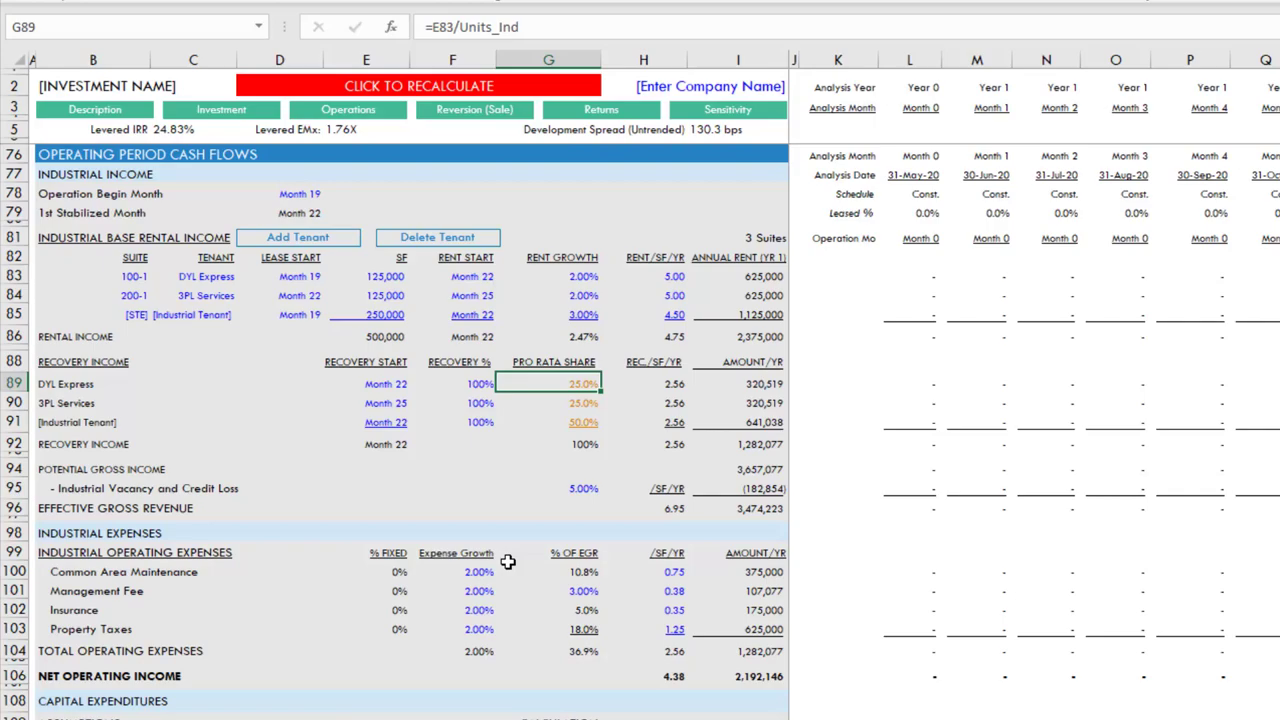
key("Down")
key("Down")
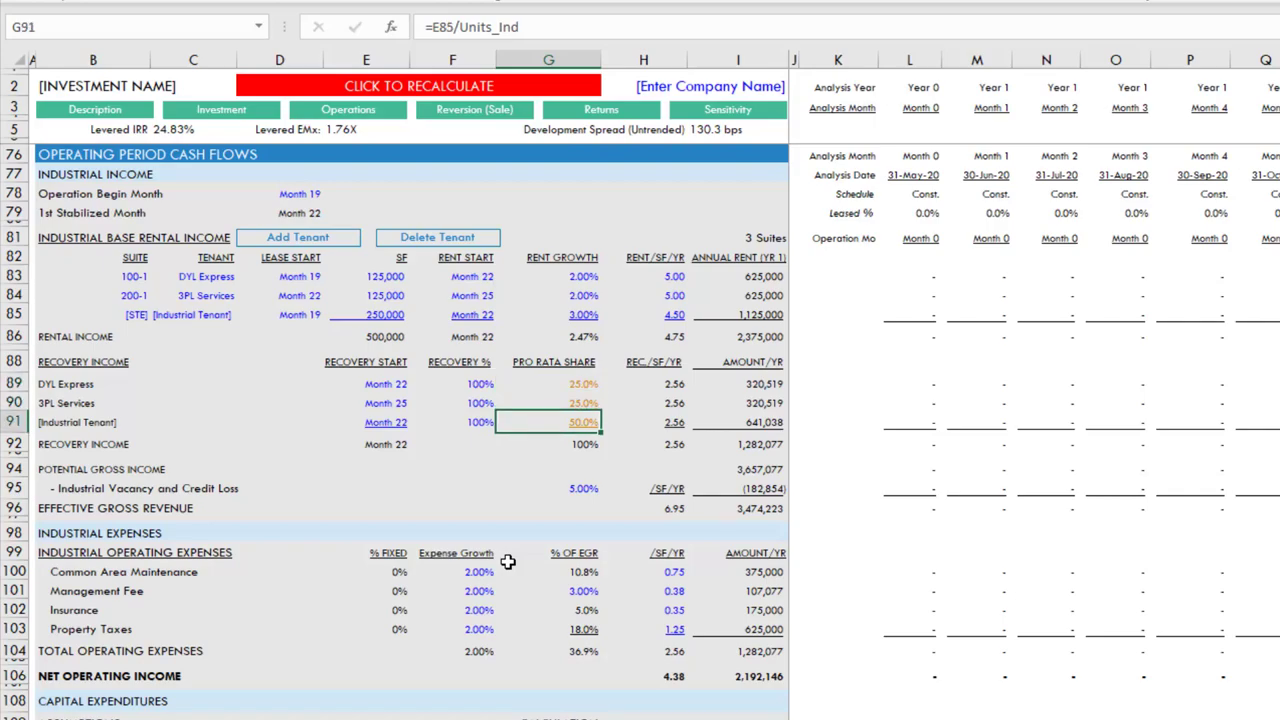
key("Up")
key("Up")
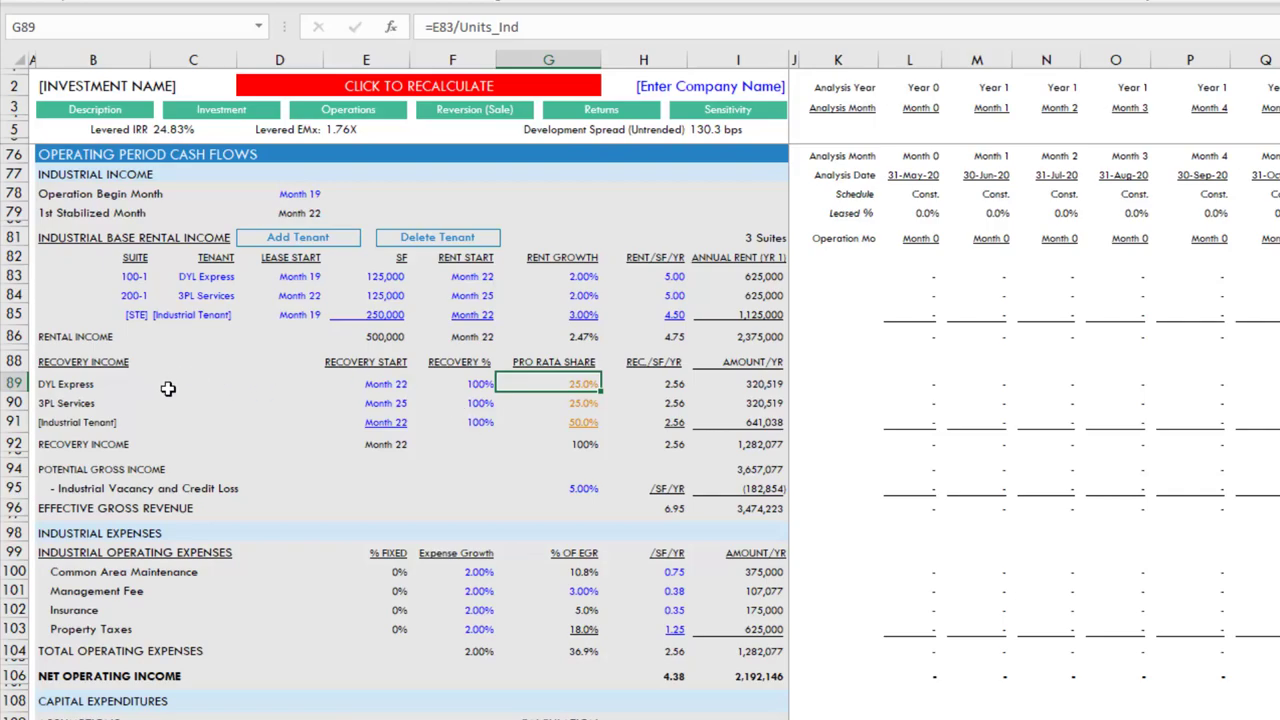
Set the Industrial Vacancy and Credit Loss to 6%
scroll(375, 437, "down", 2)
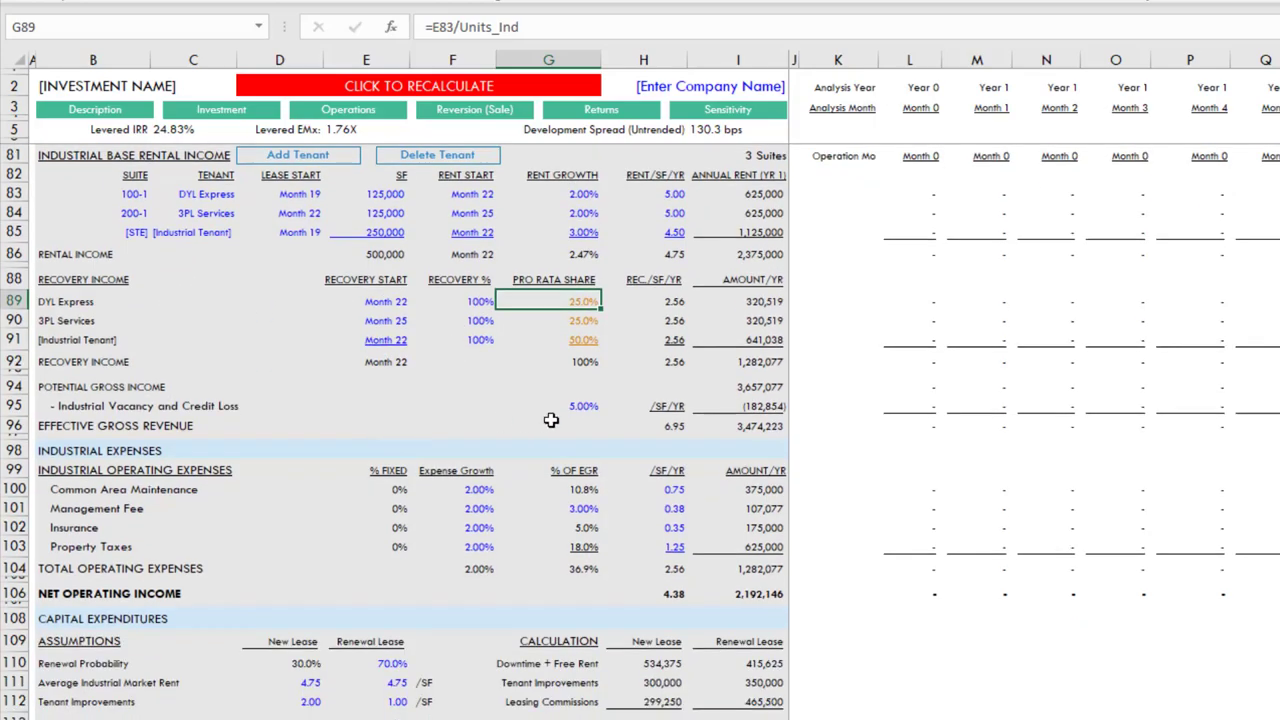
left_click(582, 406)
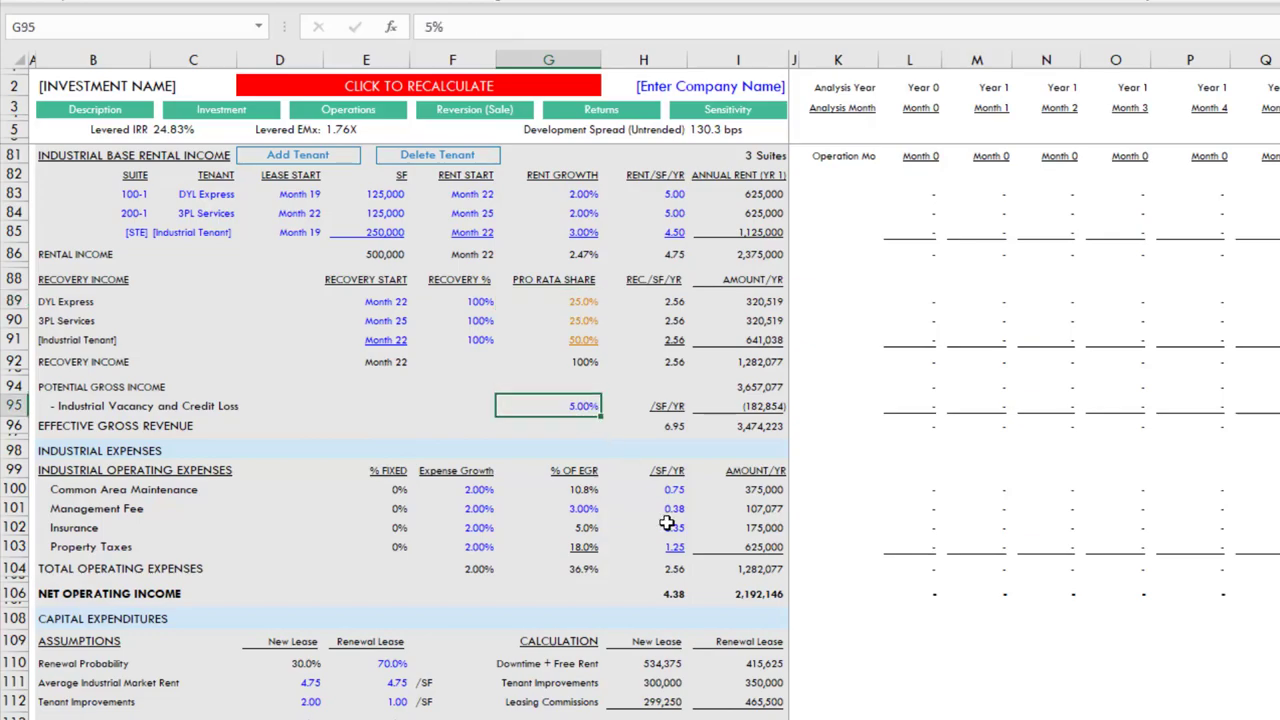
type("6")
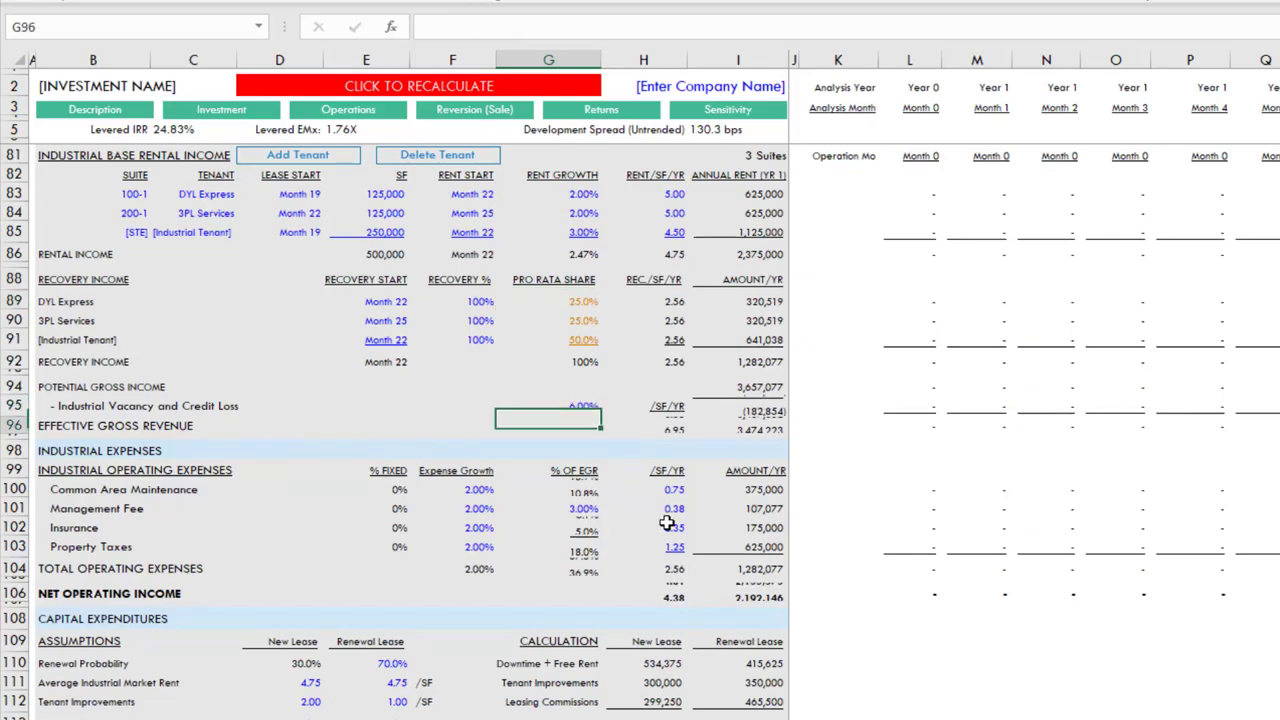
key("ctrl+Return")
Review the tenants' Recovery % inputs and the Pro Rata Share formula of the blank industrial tenant
scroll(565, 355, "down", 2)
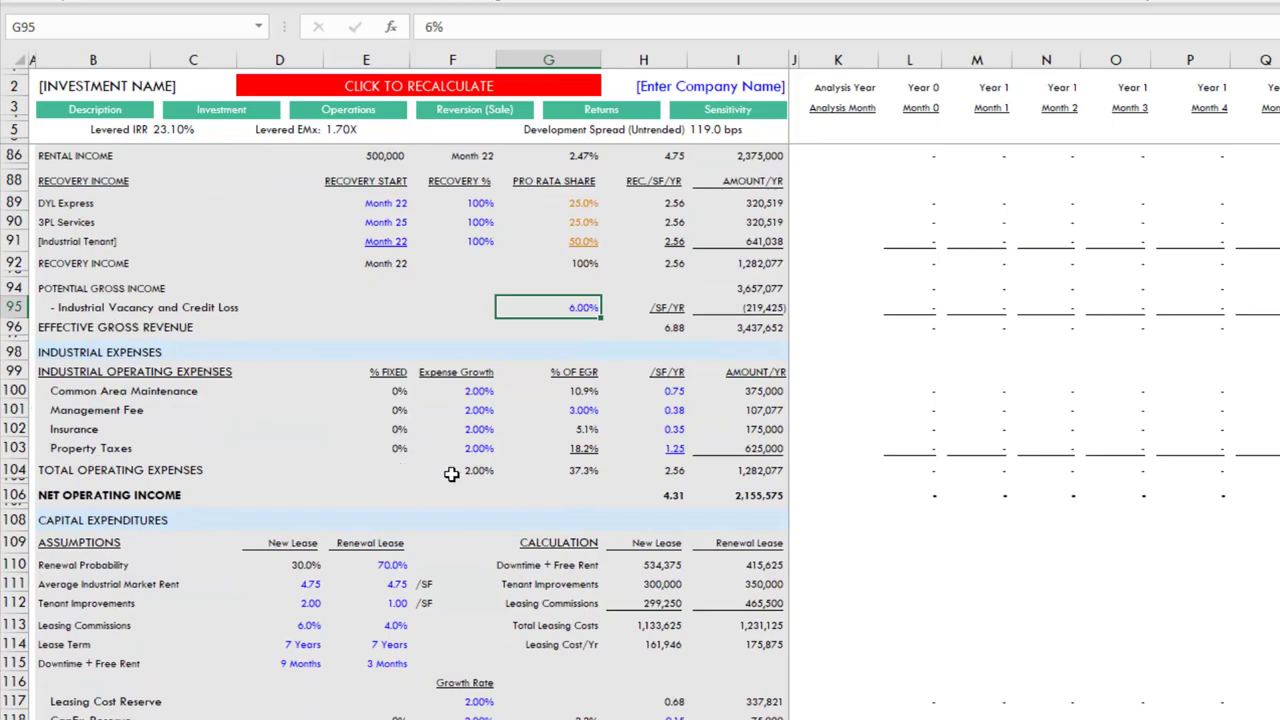
scroll(500, 408, "up", 2)
left_click_drag(471, 303, 470, 341)
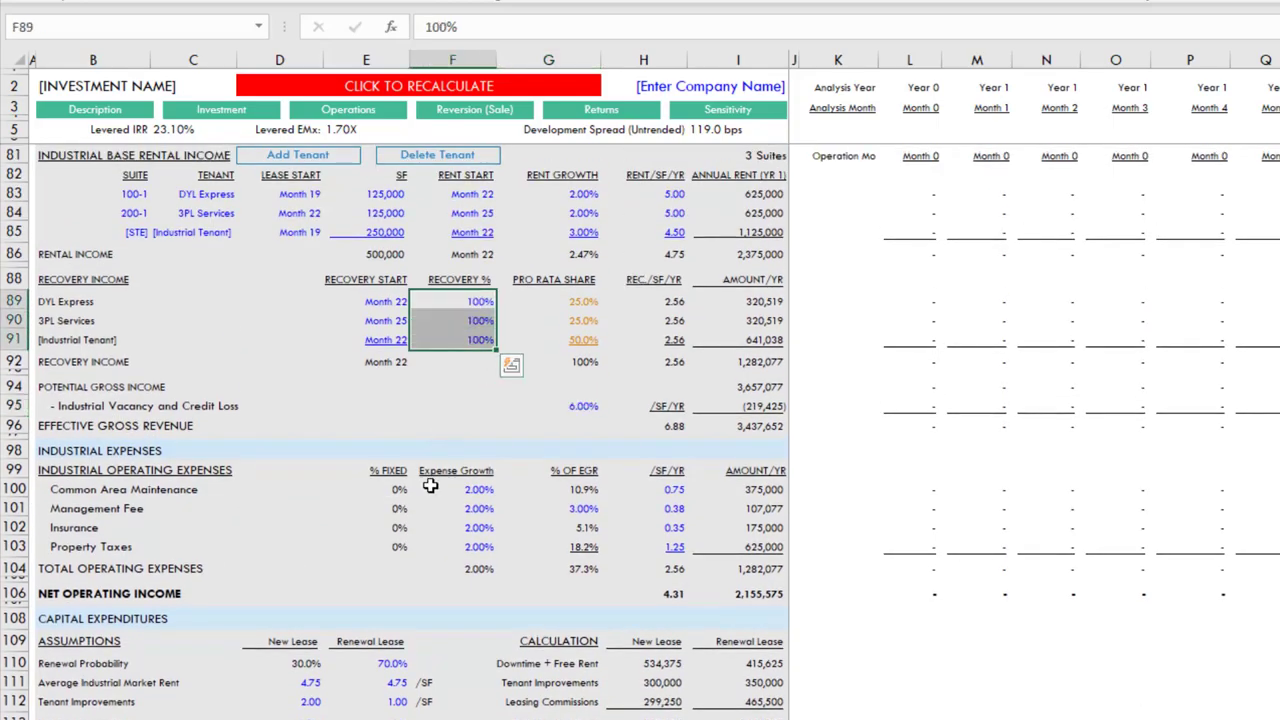
left_click(576, 340)
scroll(490, 430, "down", 2)
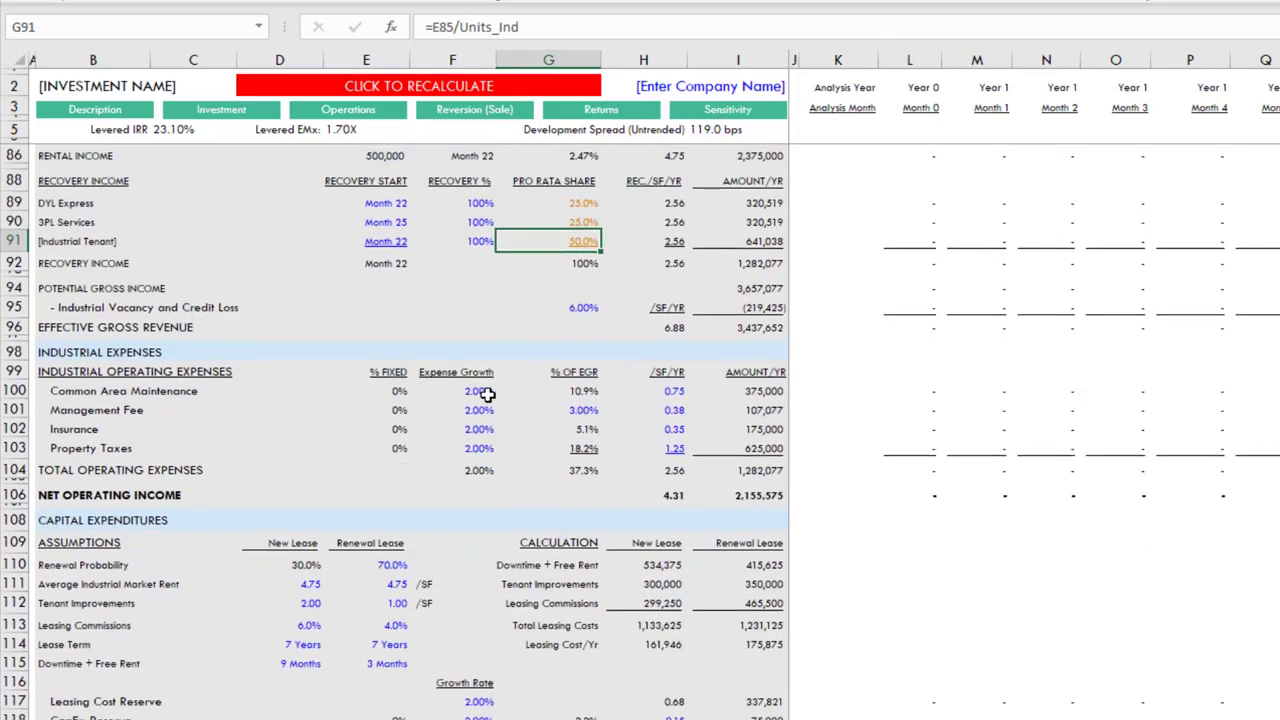
Set Common Area Maintenance to 1.00 per SF per year and the Management Fee to 2% of EGR
left_click_drag(670, 392, 672, 449)
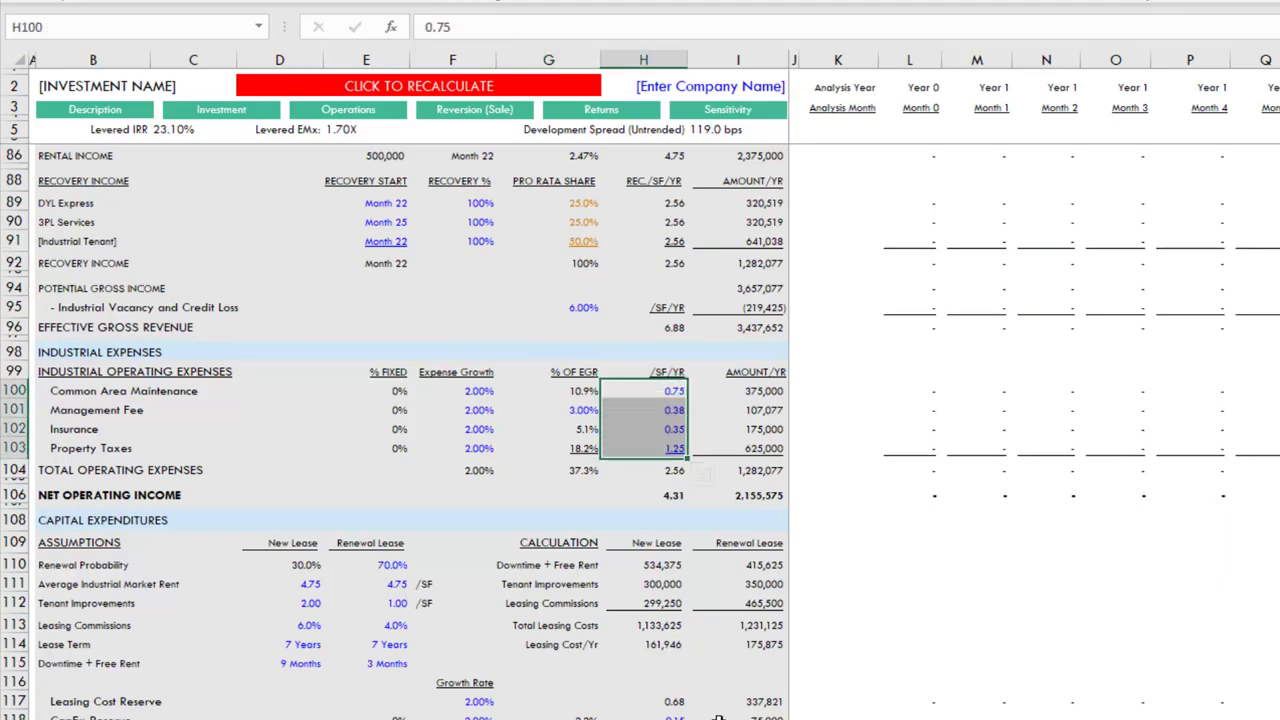
type("1")
key("Return")
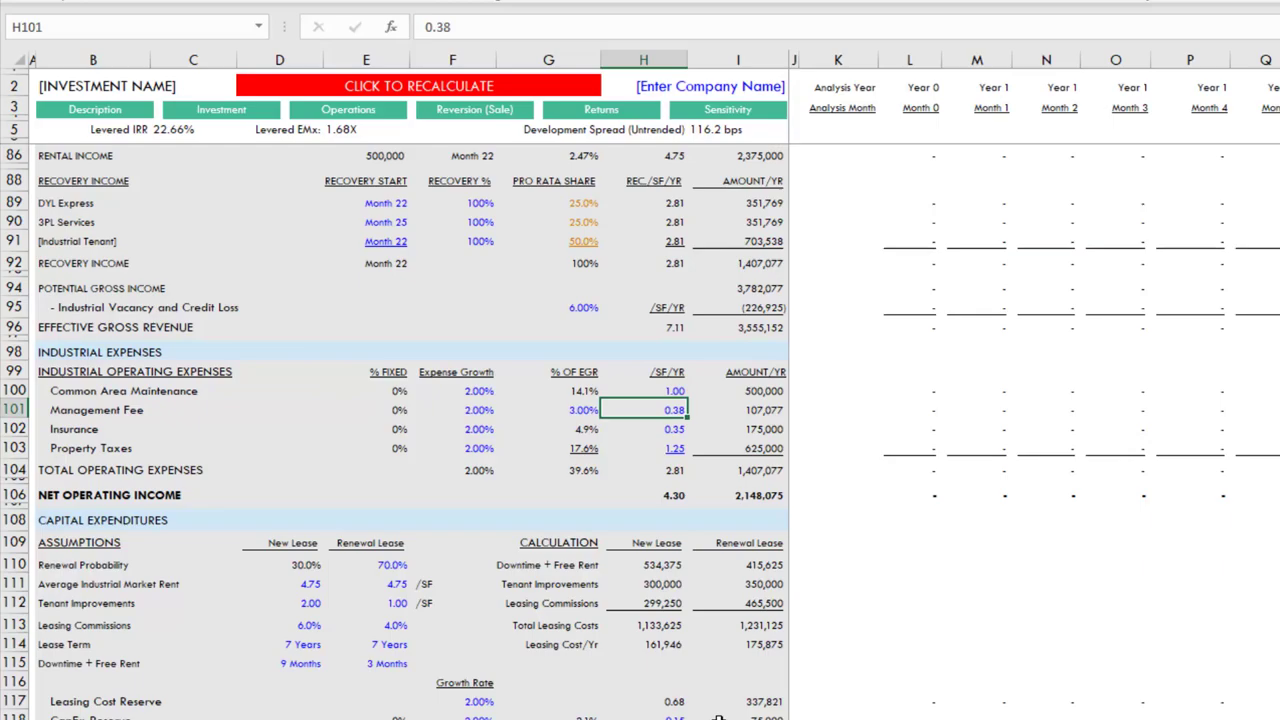
key("Left")
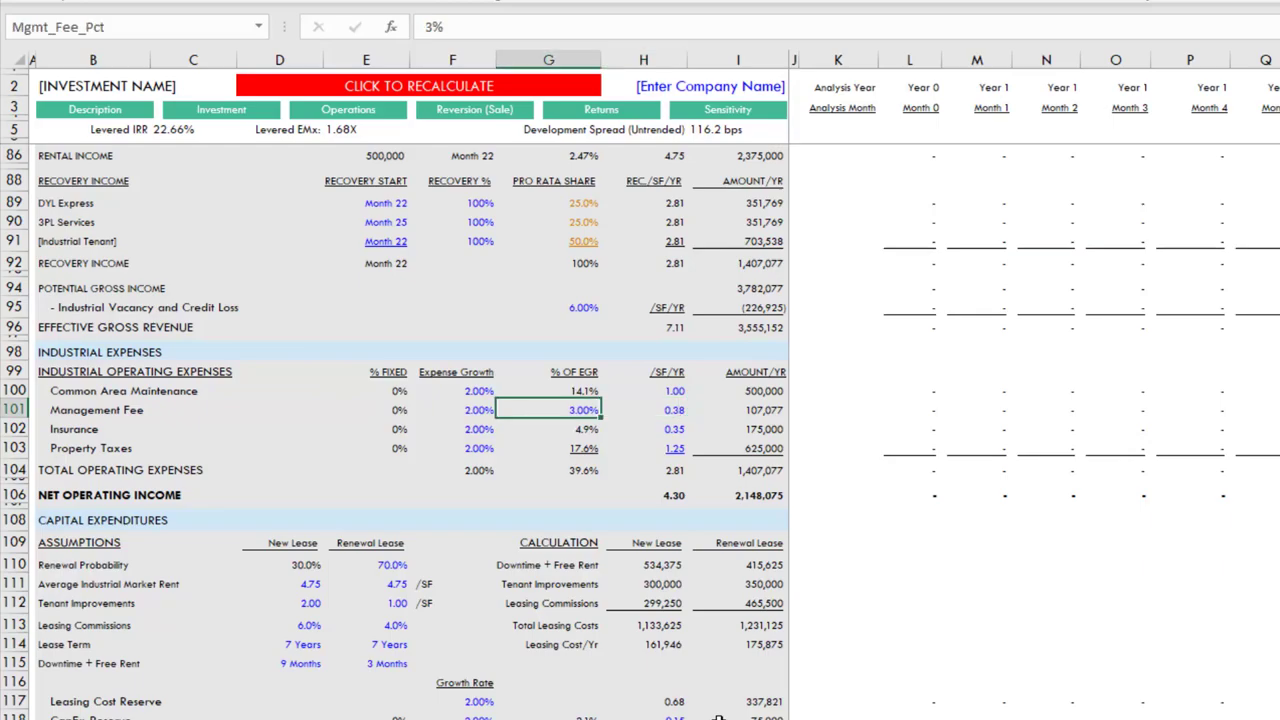
type("2")
key("Return")
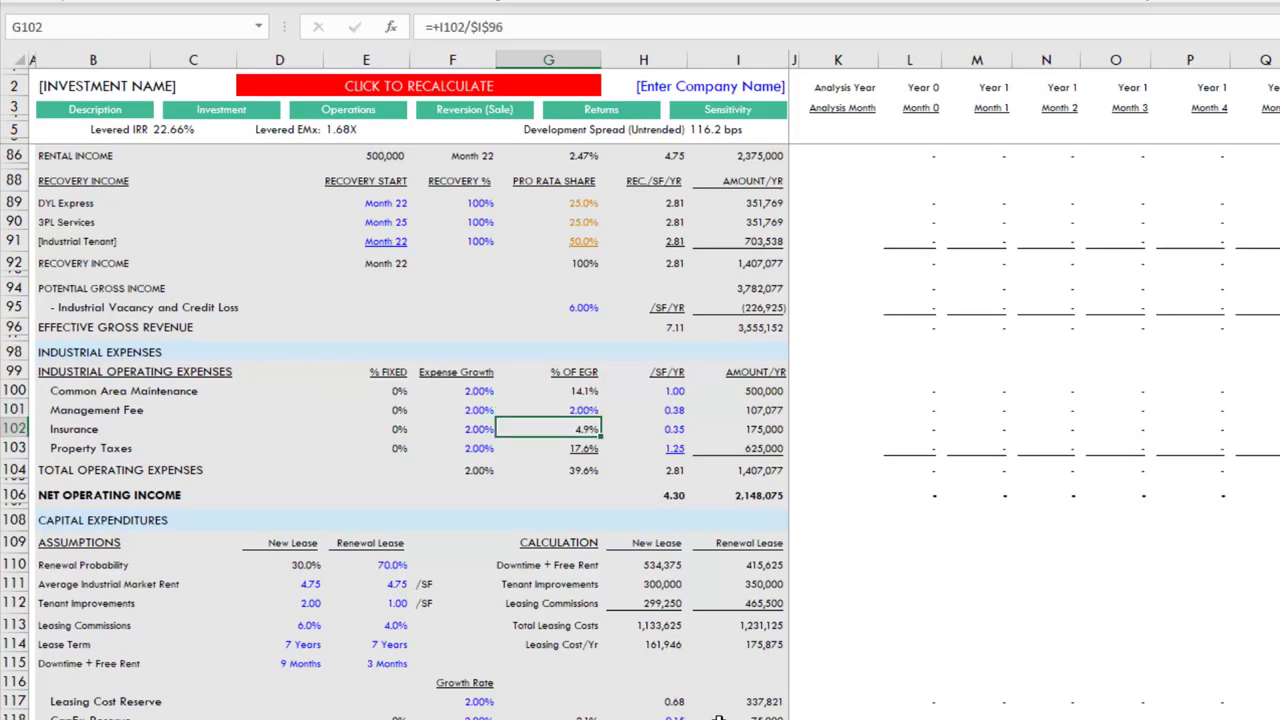
Set Insurance to 0.50 and Property Taxes to 1.50 per SF per year in the Industrial Operating Expenses
key("Right")
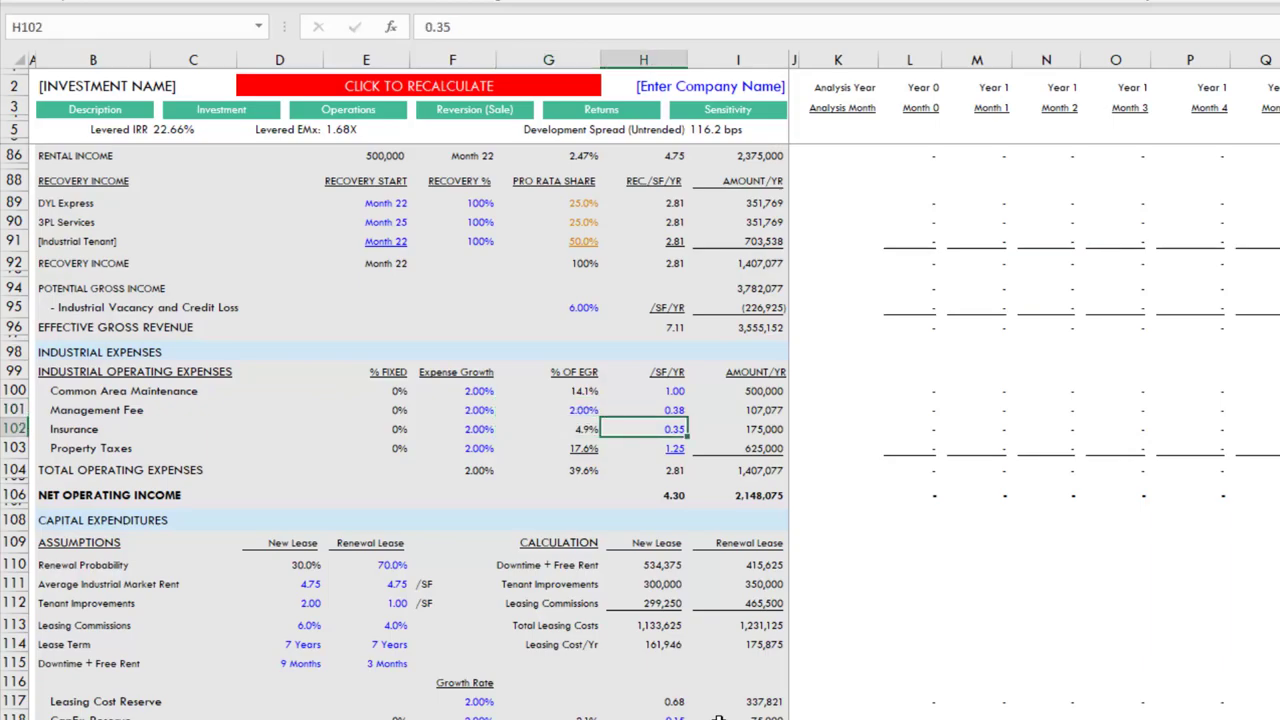
type("0.5")
key("Return")
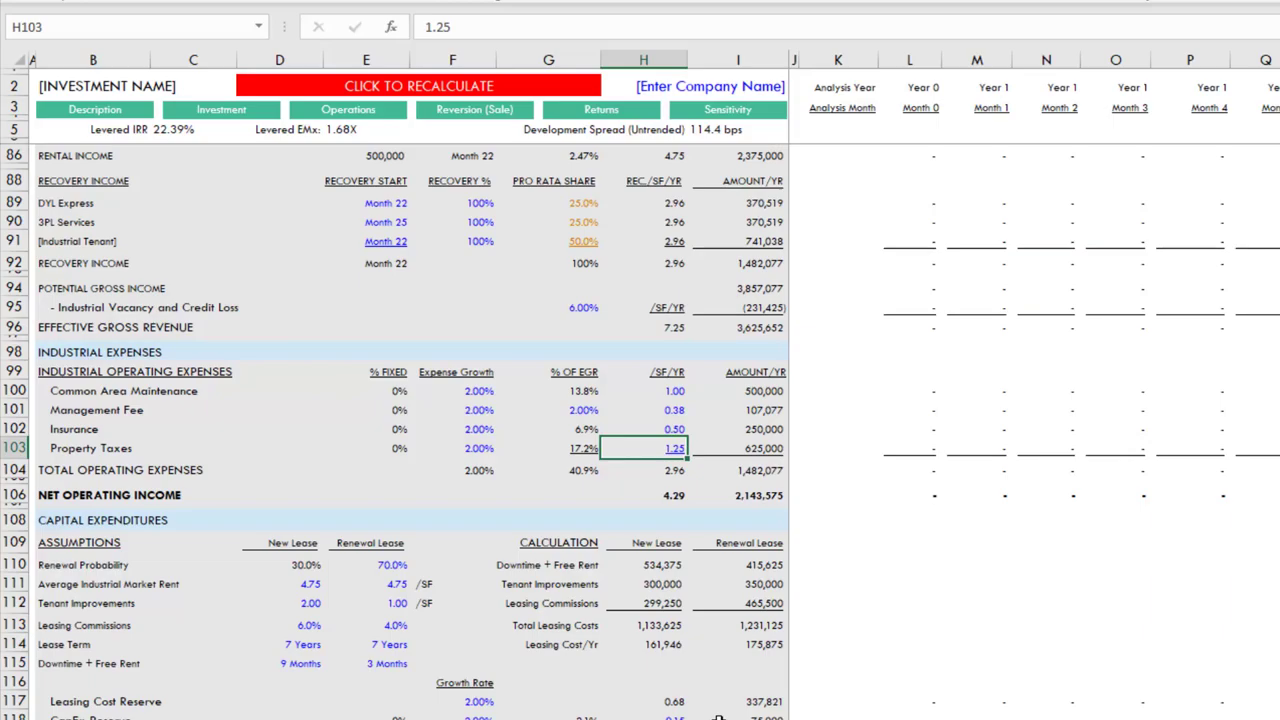
type("1.5")
key("ctrl+Return")
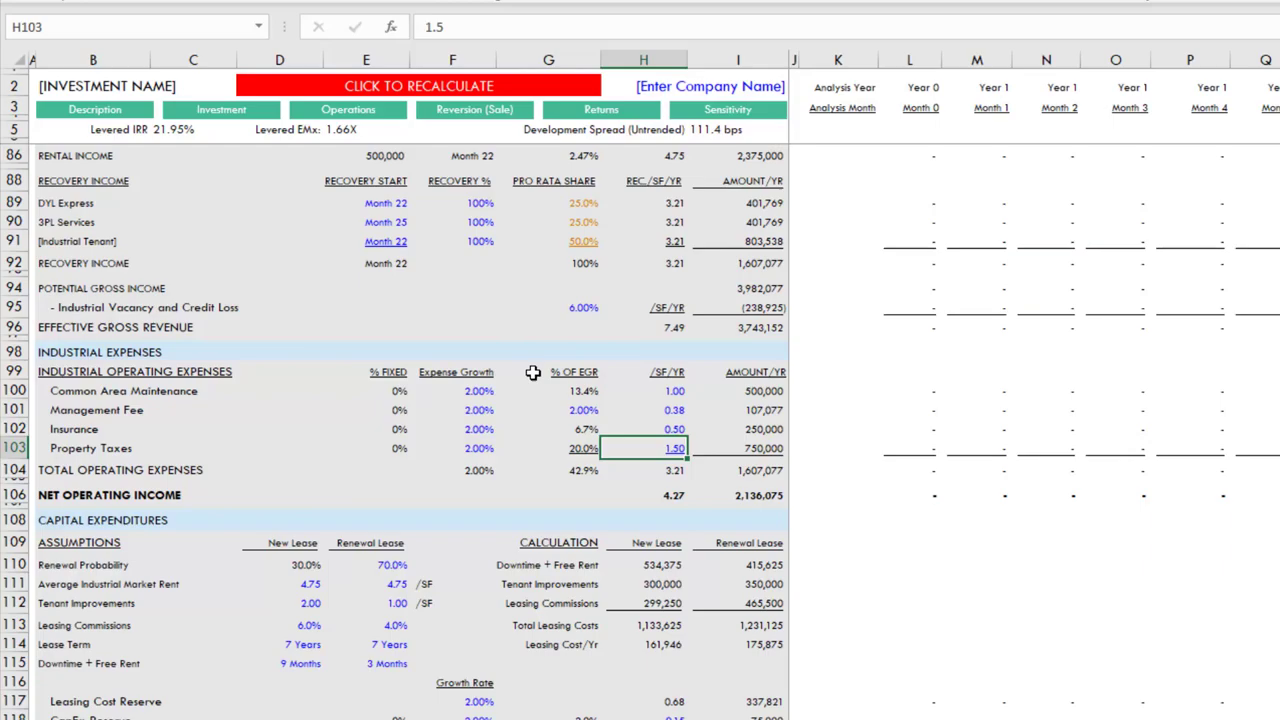
Examine the Management Fee percentage and yearly amount alongside the DYL Express recovery formula and Effective Gross Revenue
left_click(581, 412)
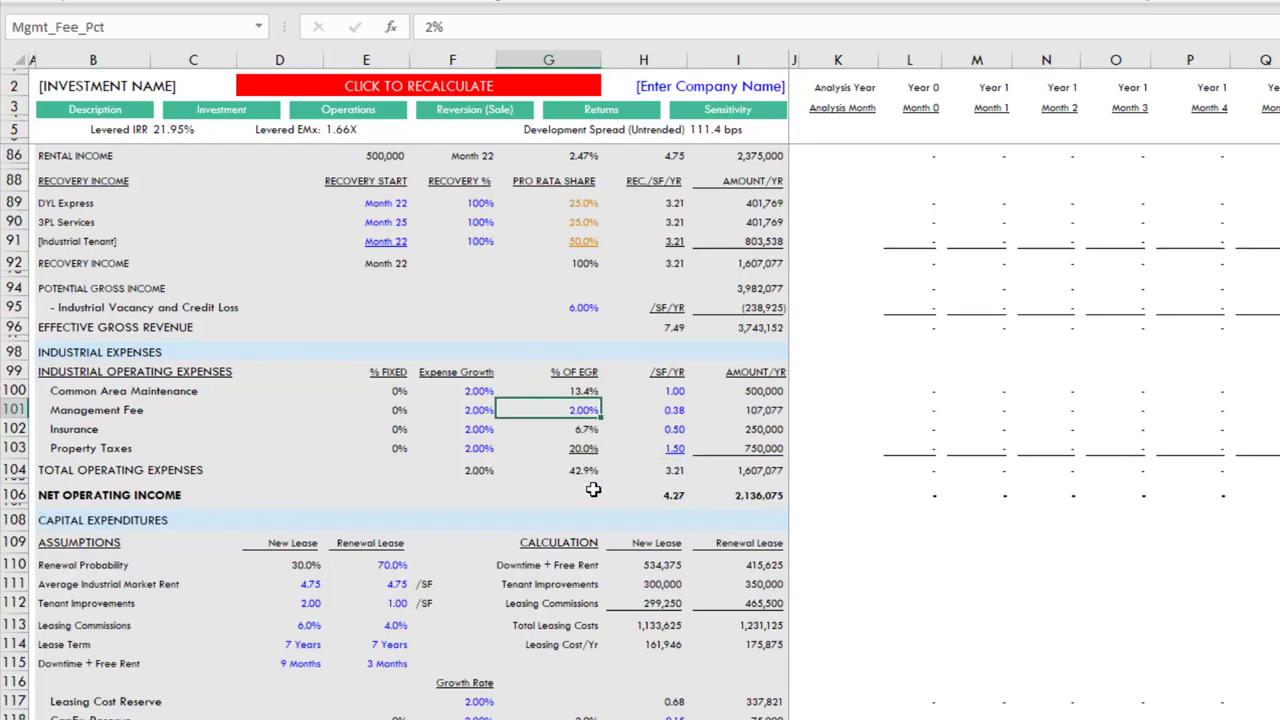
left_click(734, 410)
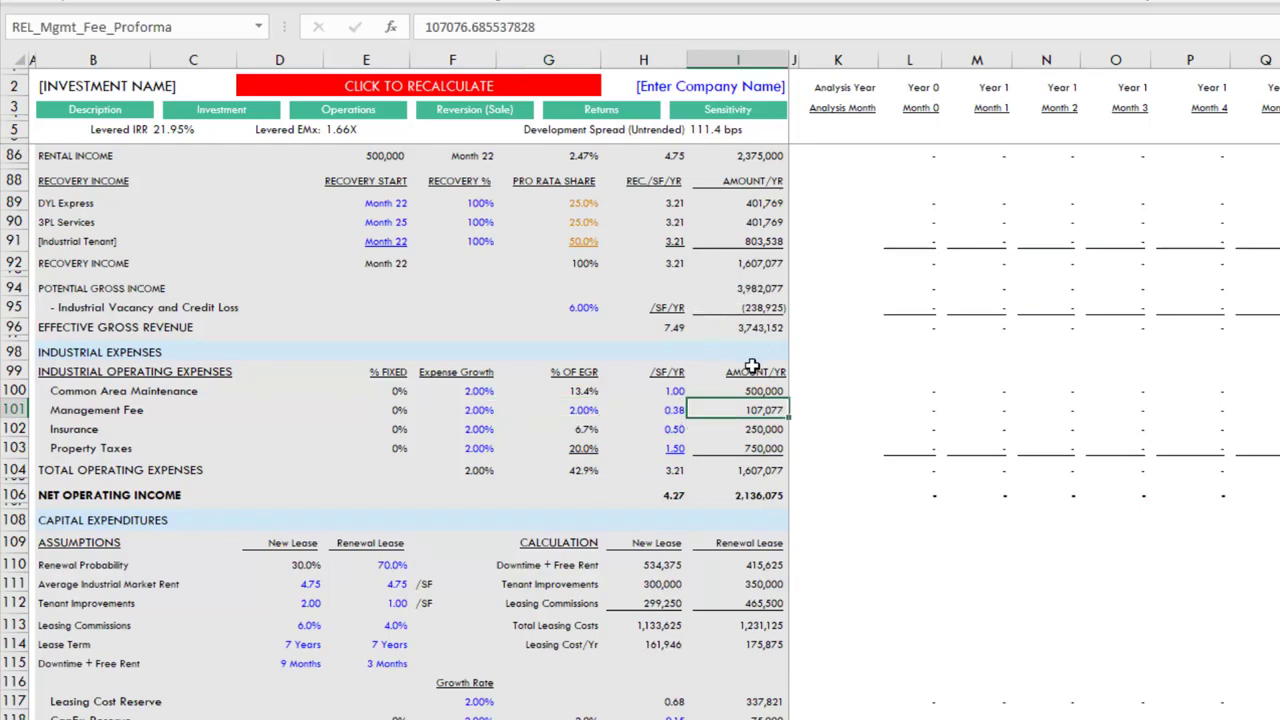
left_click_drag(756, 205, 758, 222)
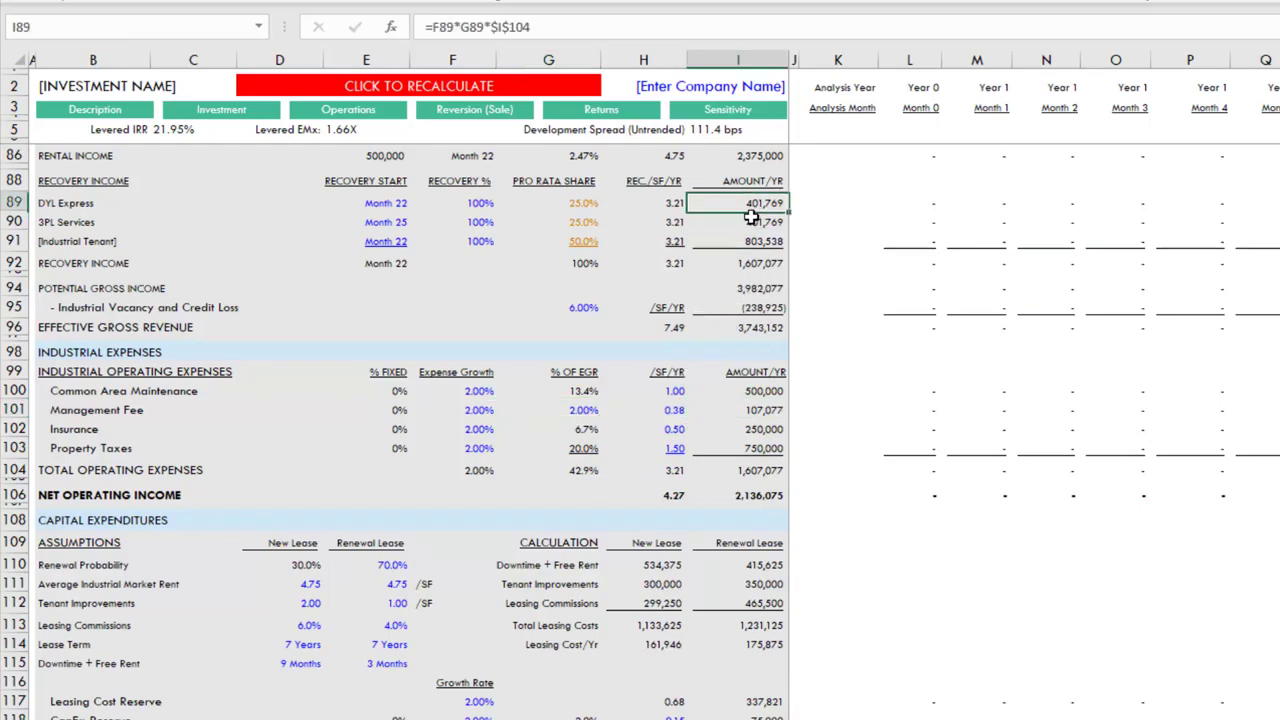
left_click(764, 407)
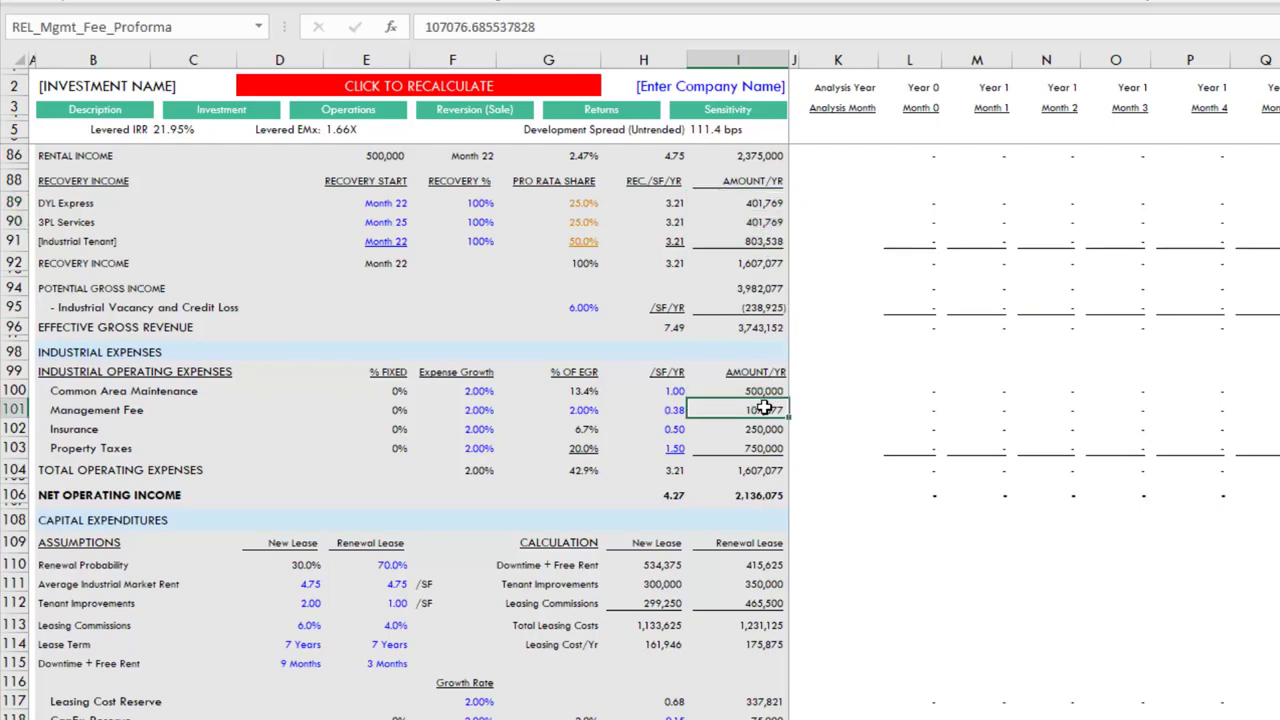
left_click(752, 327)
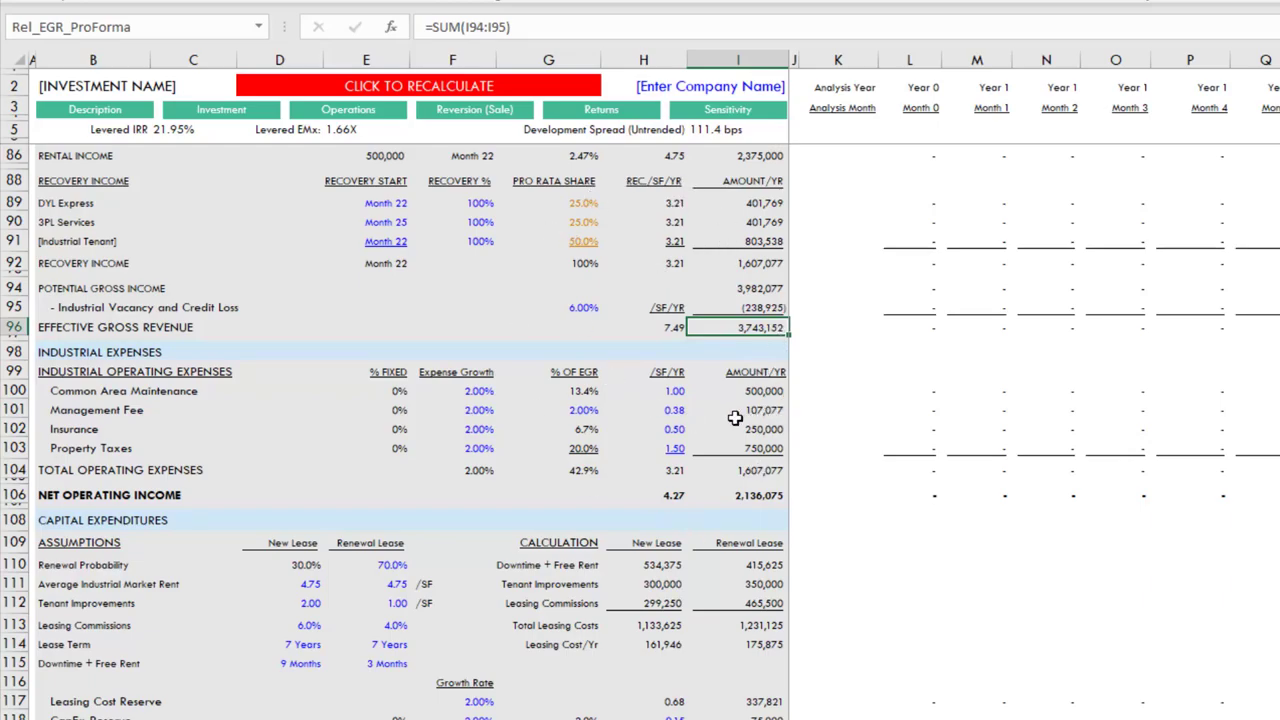
left_click(587, 412)
left_click(738, 410)
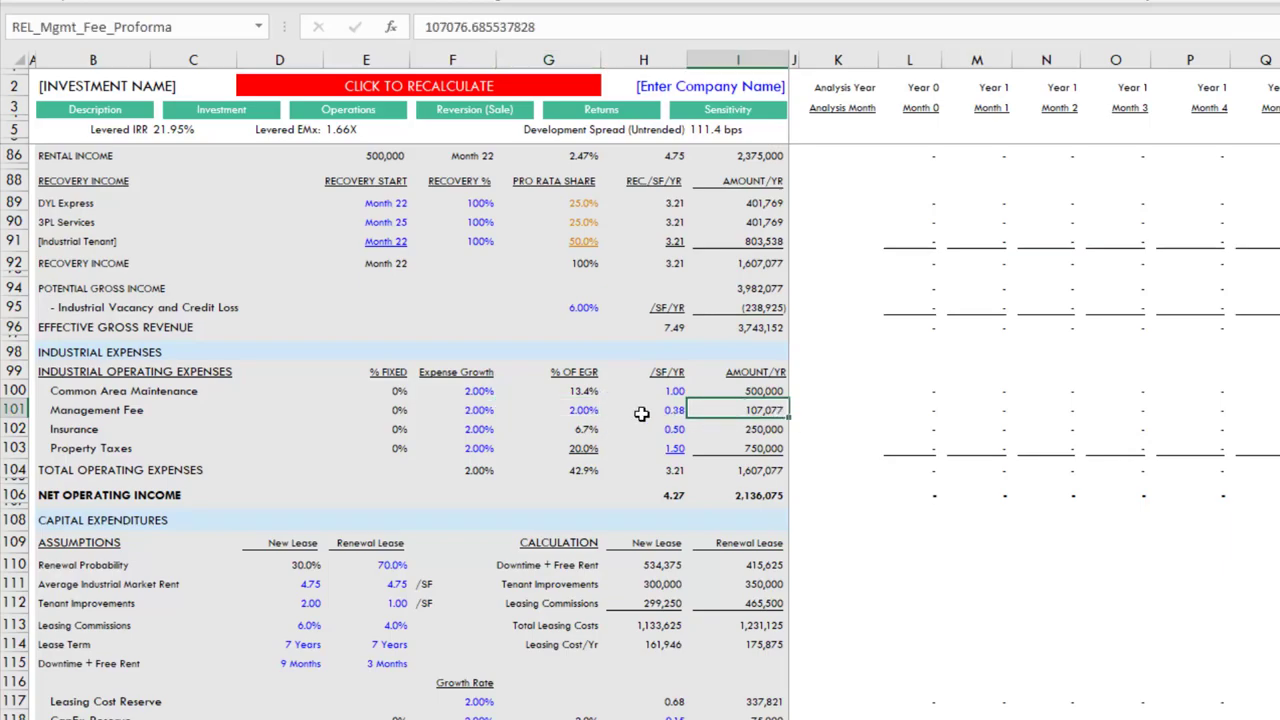
Set the Management Fee to 2.5% of EGR and recalculate the model
left_click(593, 412)
type("2.5")
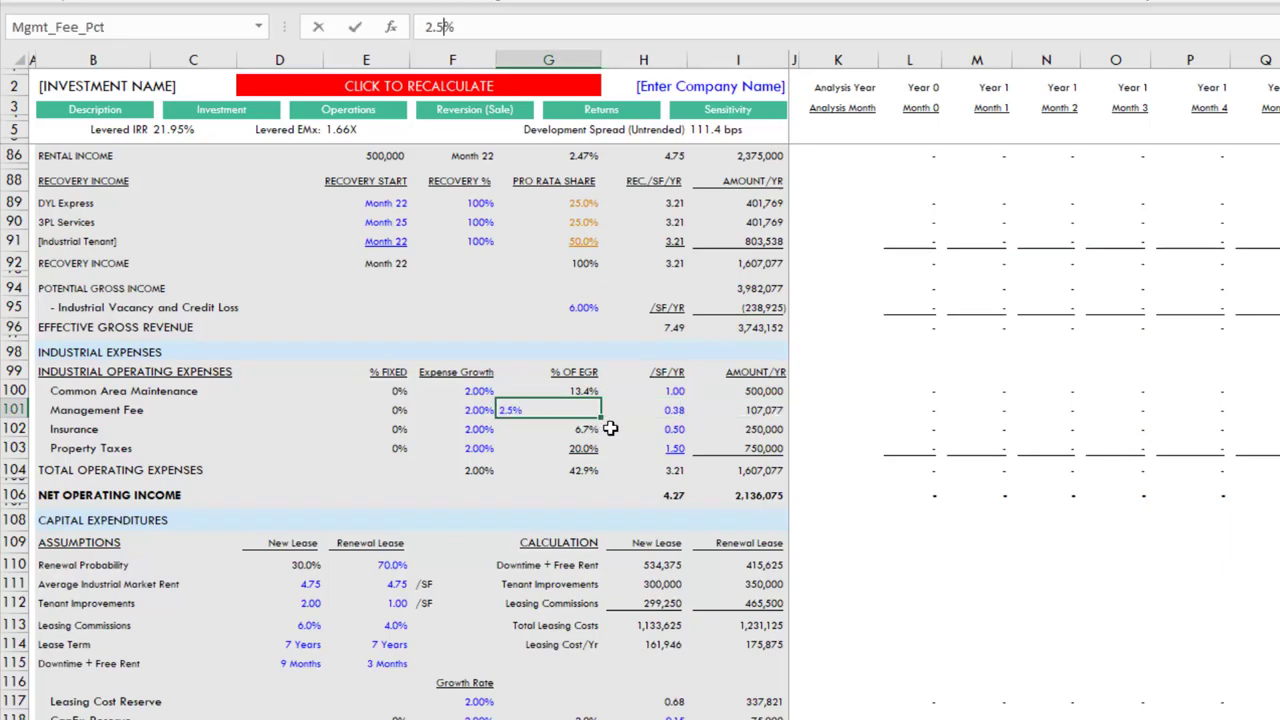
key("Return")
key("Up")
key("Right")
key("Right")
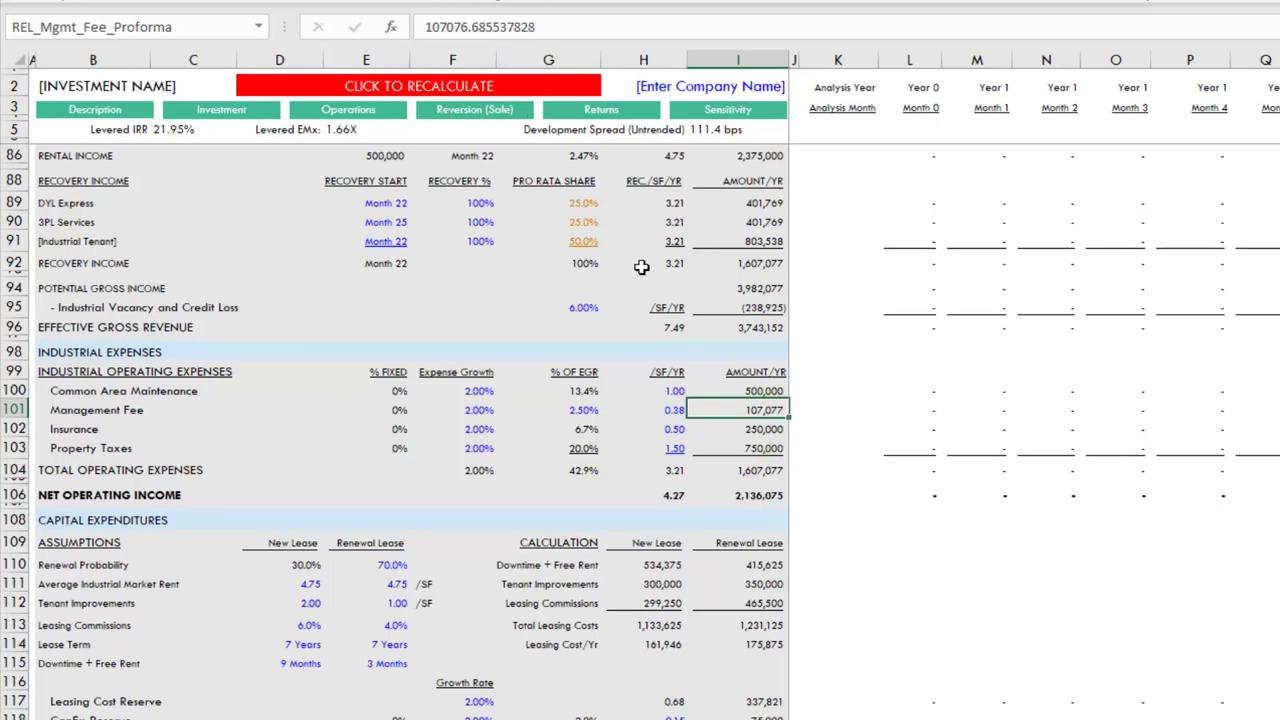
left_click(410, 85)
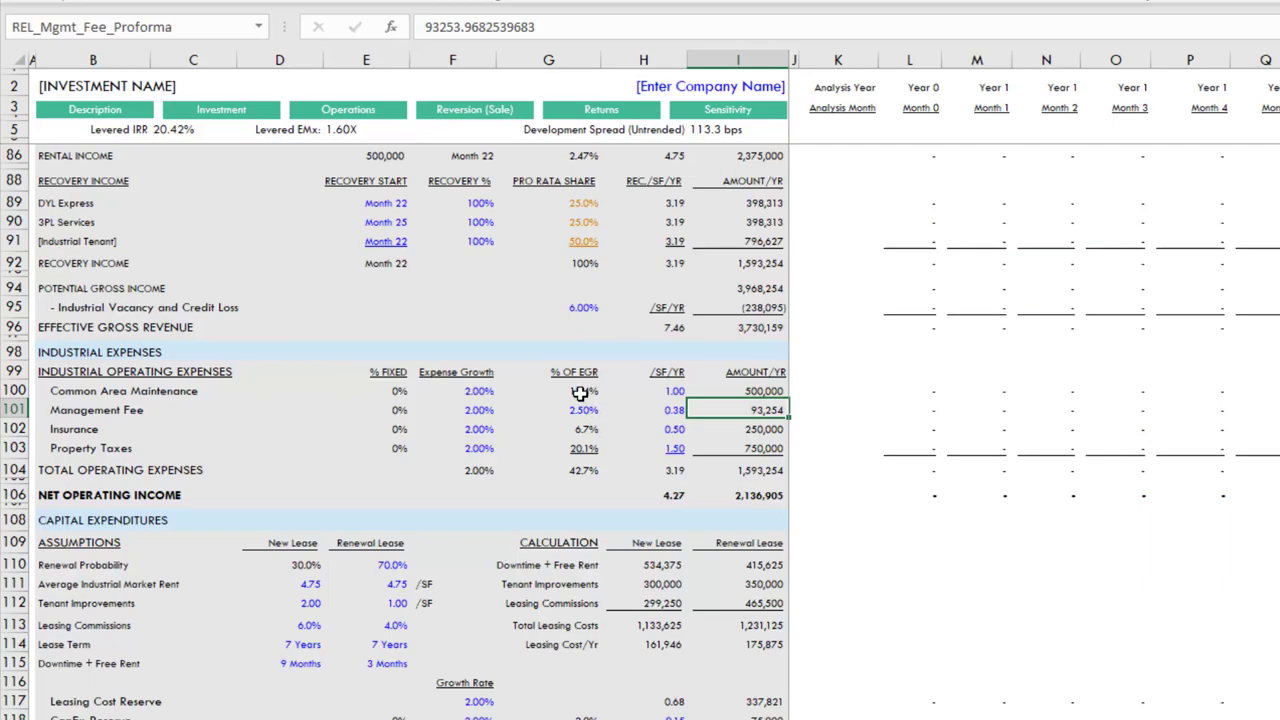
Set the Renewal Lease Average Industrial Market Rent and Tenant Improvements to 0 per SF in the Capital Expenditures assumptions
scroll(580, 393, "down", 3)
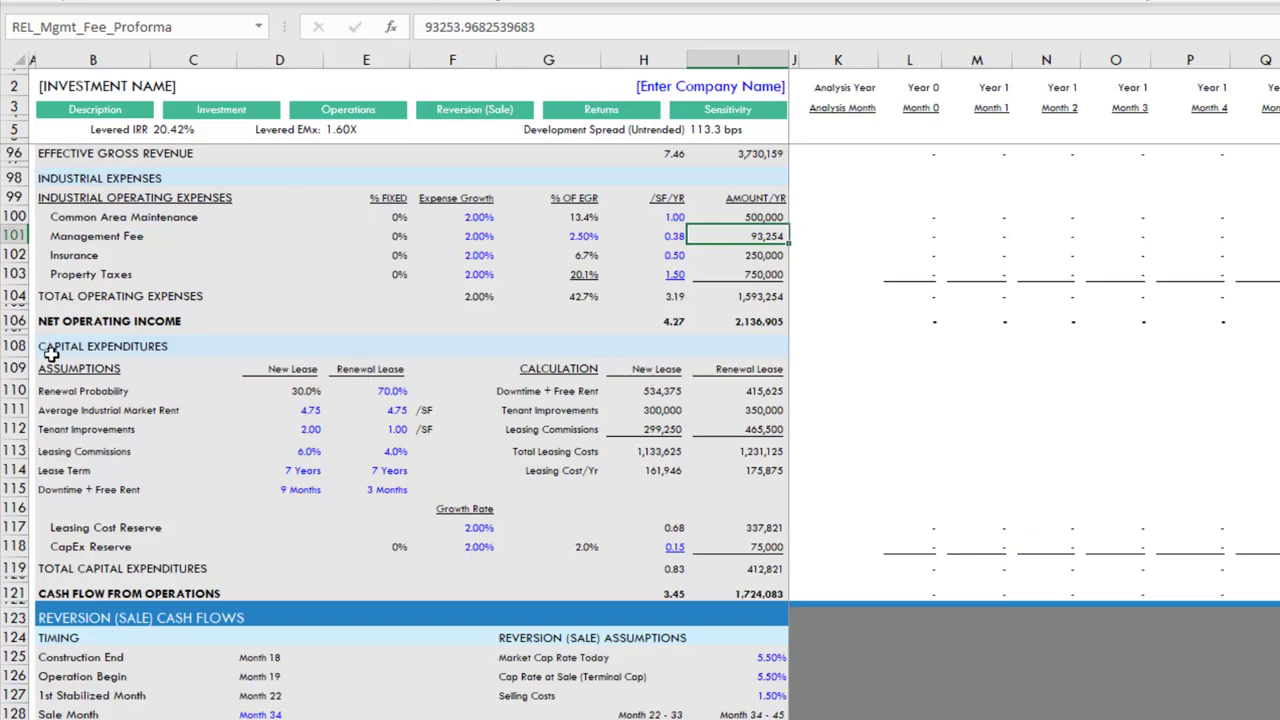
left_click_drag(375, 392, 371, 452)
left_click(394, 391)
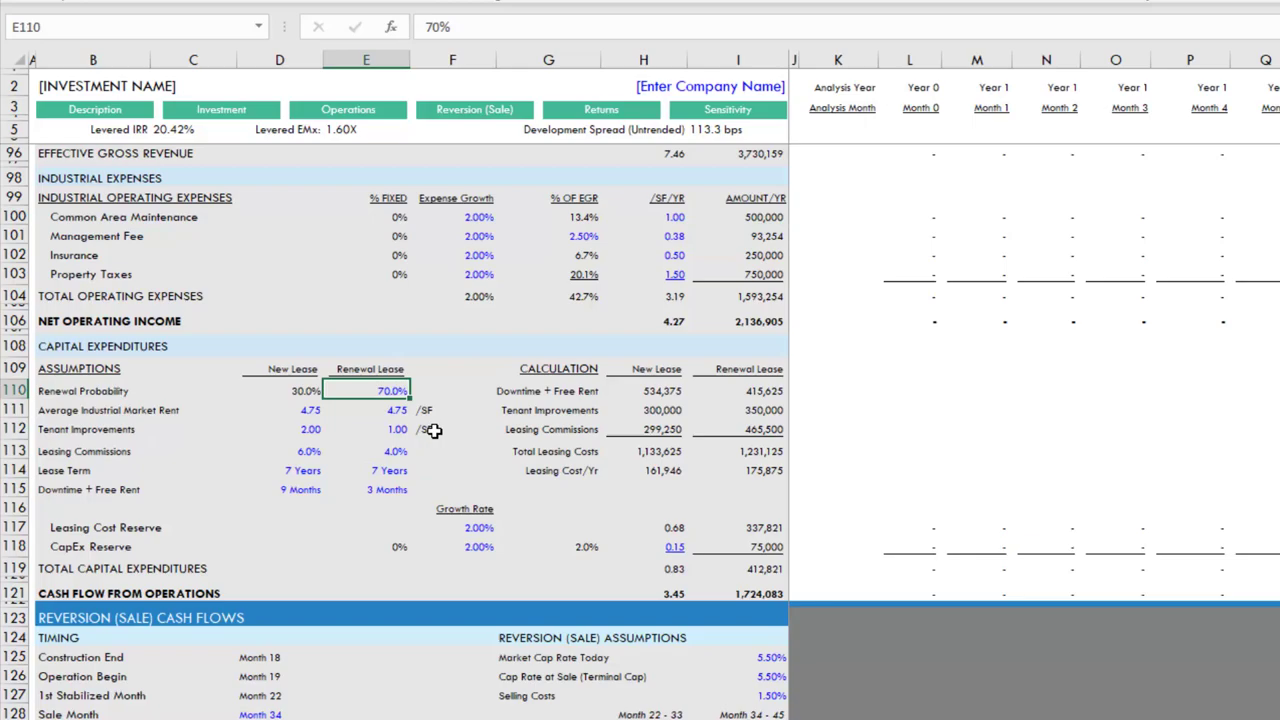
key("Return")
type("0")
key("Return")
type("0")
key("Return")
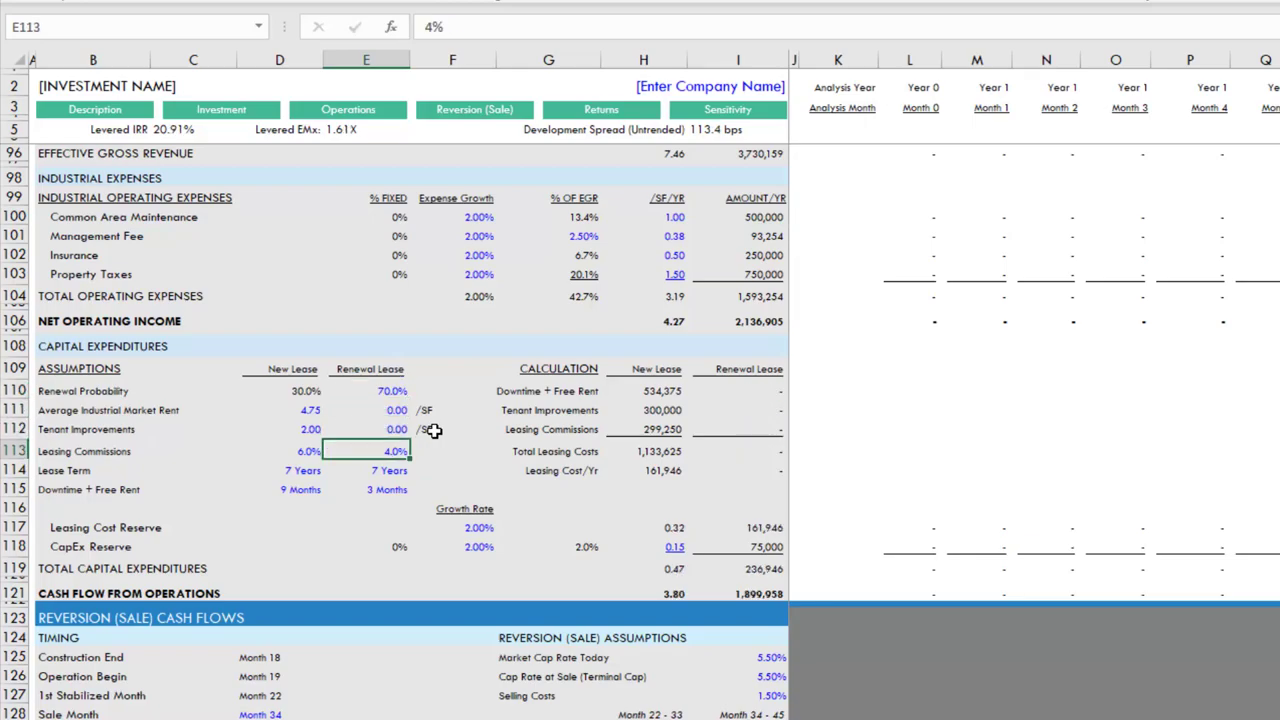
type("0")
key("Up")
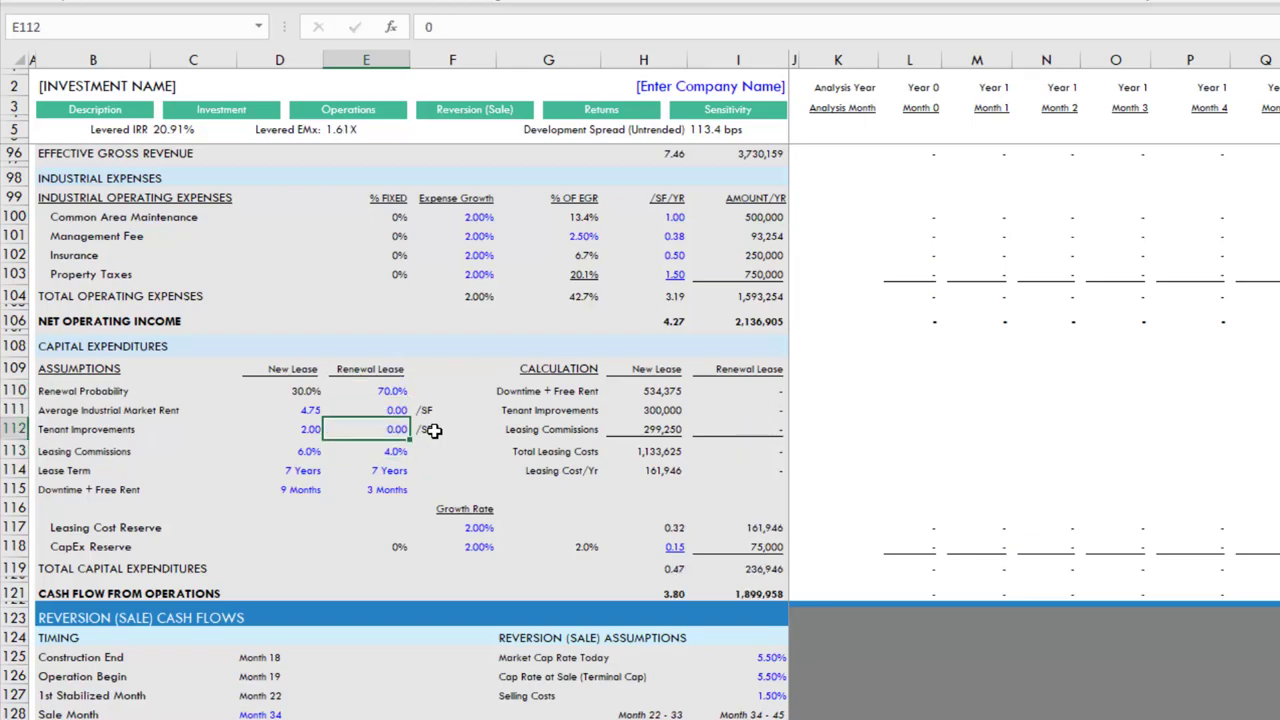
key("ctrl+z")
Set the New Lease Average Industrial Market Rent and Tenant Improvements to 0 per SF
key("Up")
key("Left")
key("Up")
key("shift+Down")
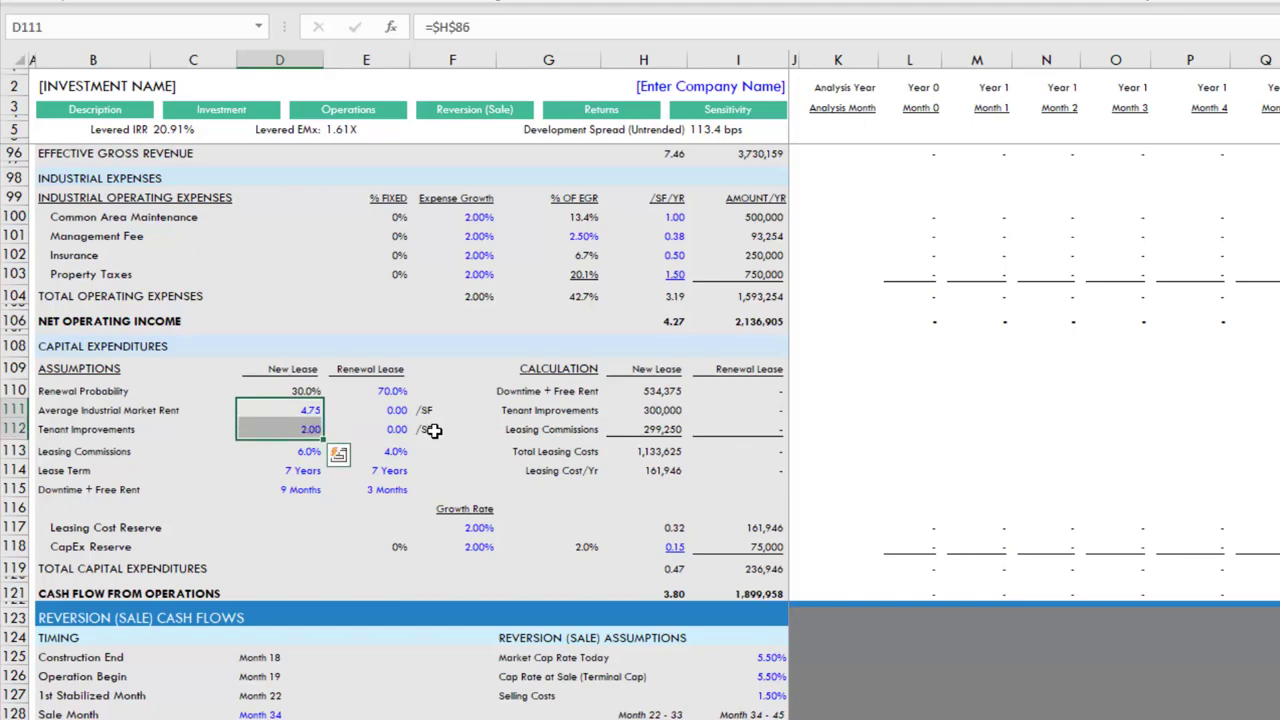
type("0")
key("ctrl+Return")
key("shift+Up")
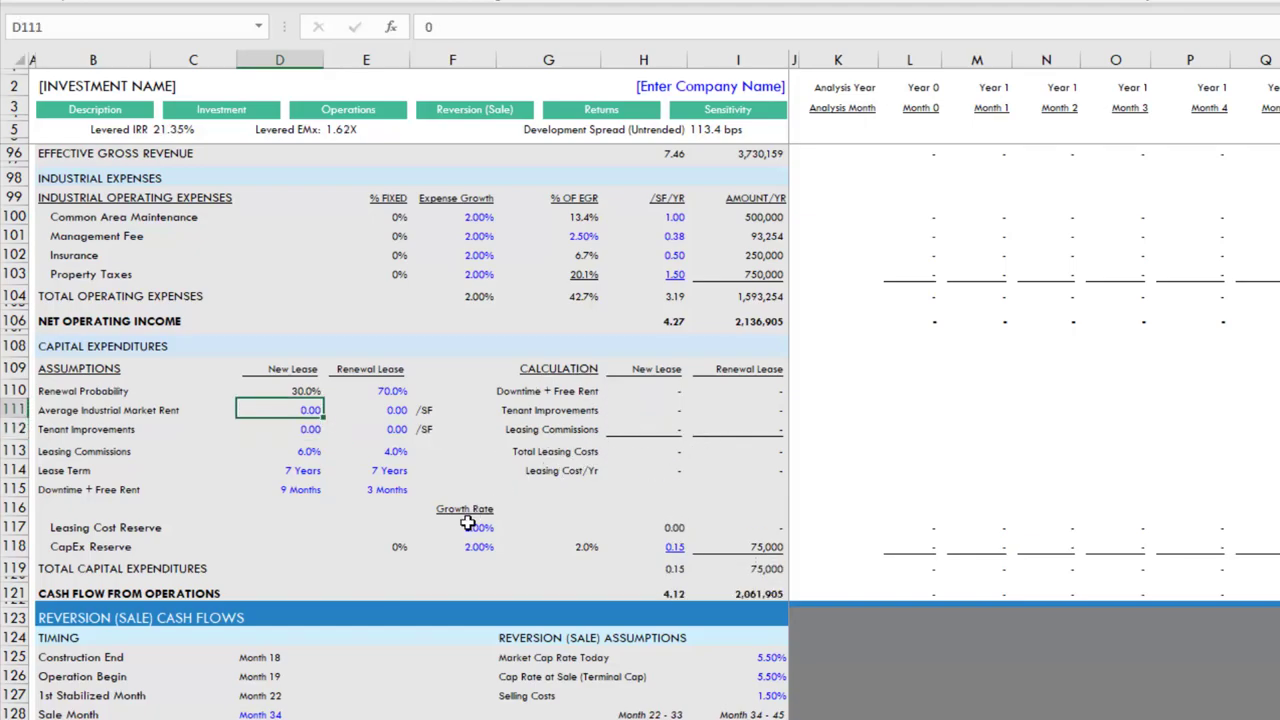
Inspect the formulas behind the Leasing Cost Reserve and CapEx Reserve yearly amounts
left_click(76, 526)
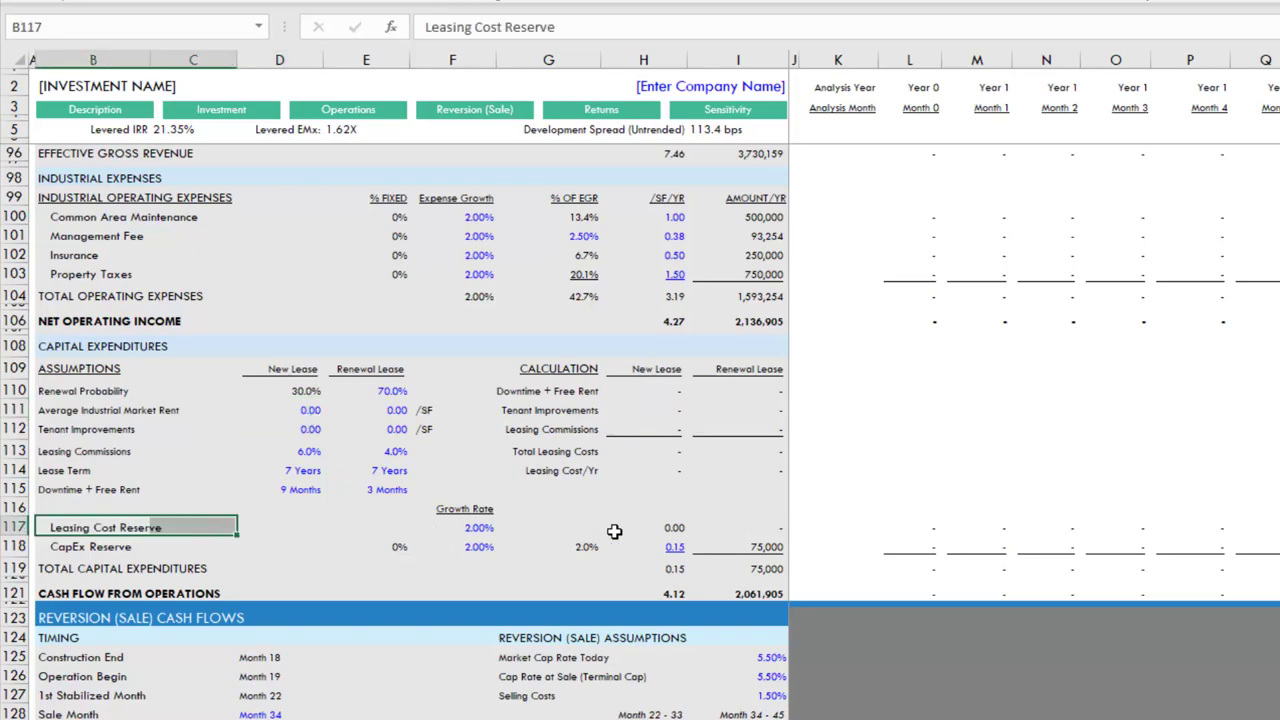
left_click(755, 526)
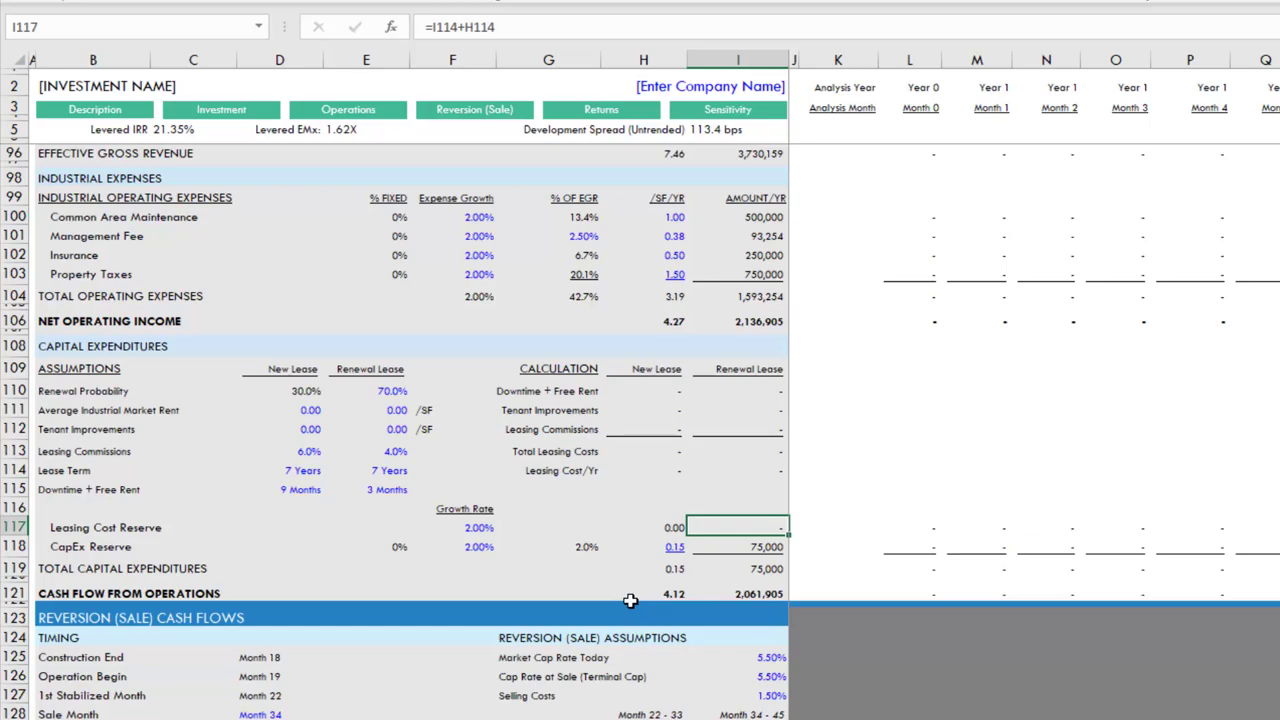
key("Down")
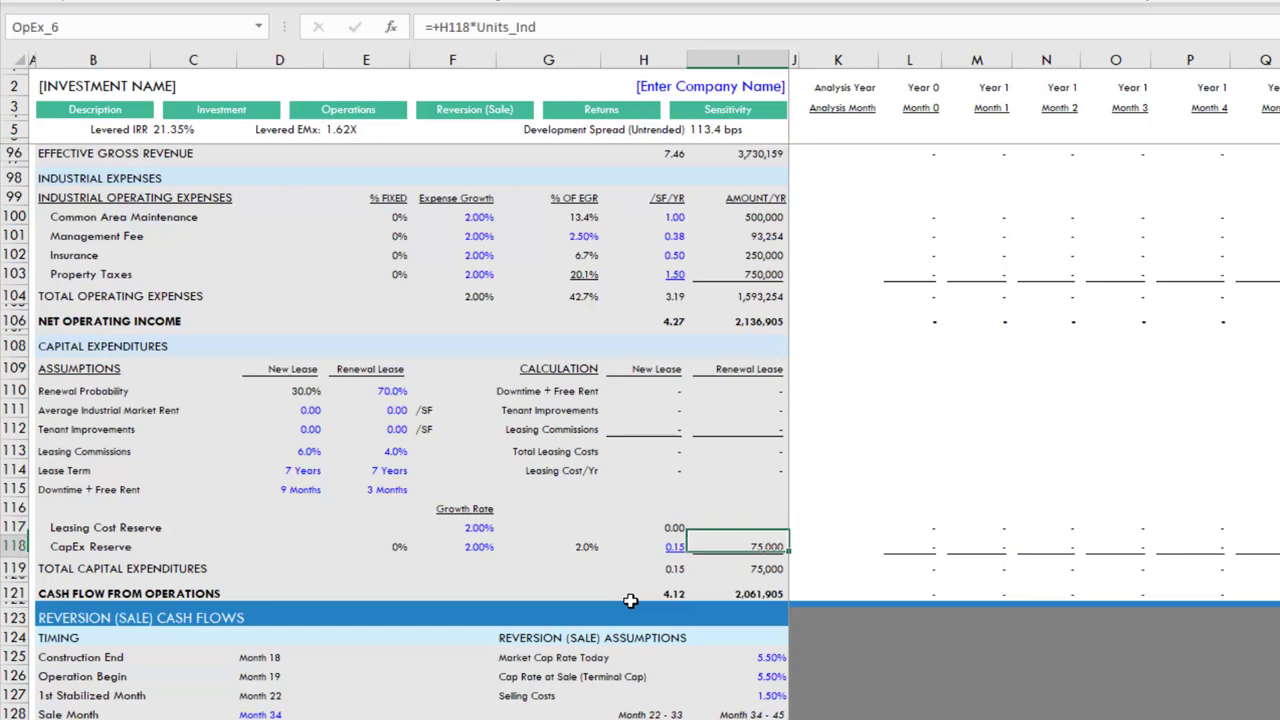
Try a CapEx Reserve of 0 per SF per year and restore it to 0.15
key("Left")
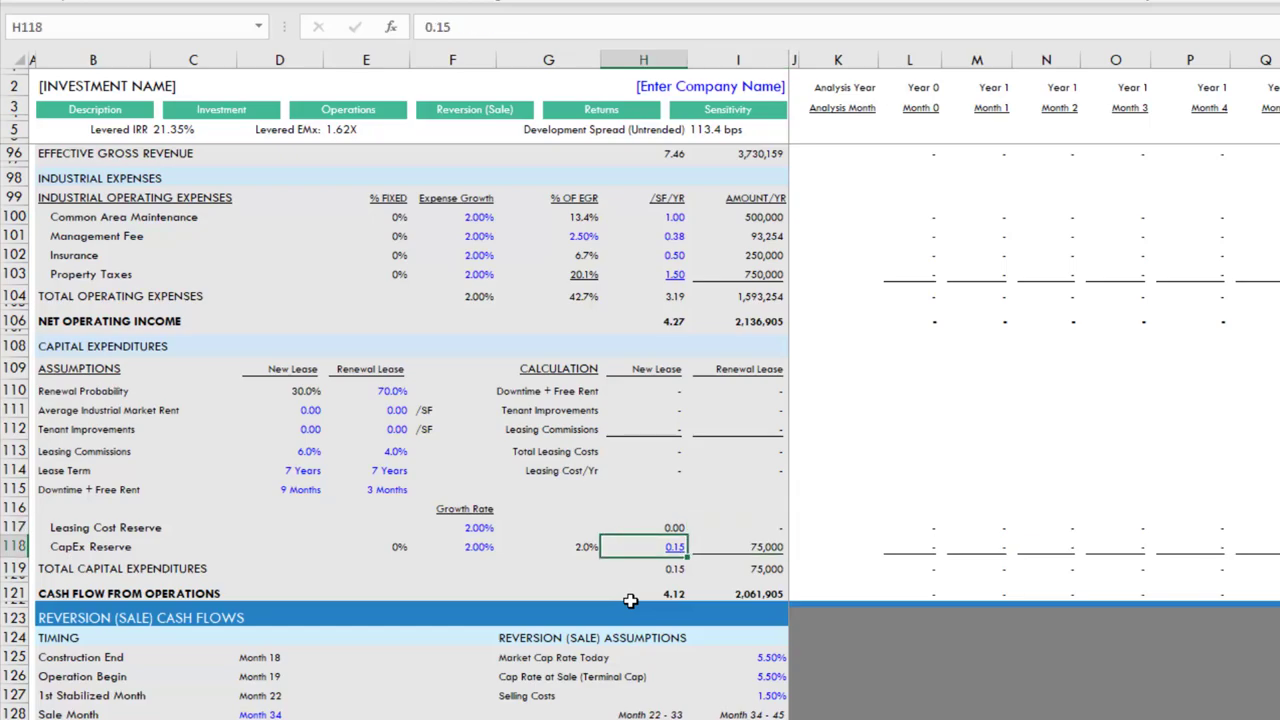
type("0")
key("Return")
key("Up")
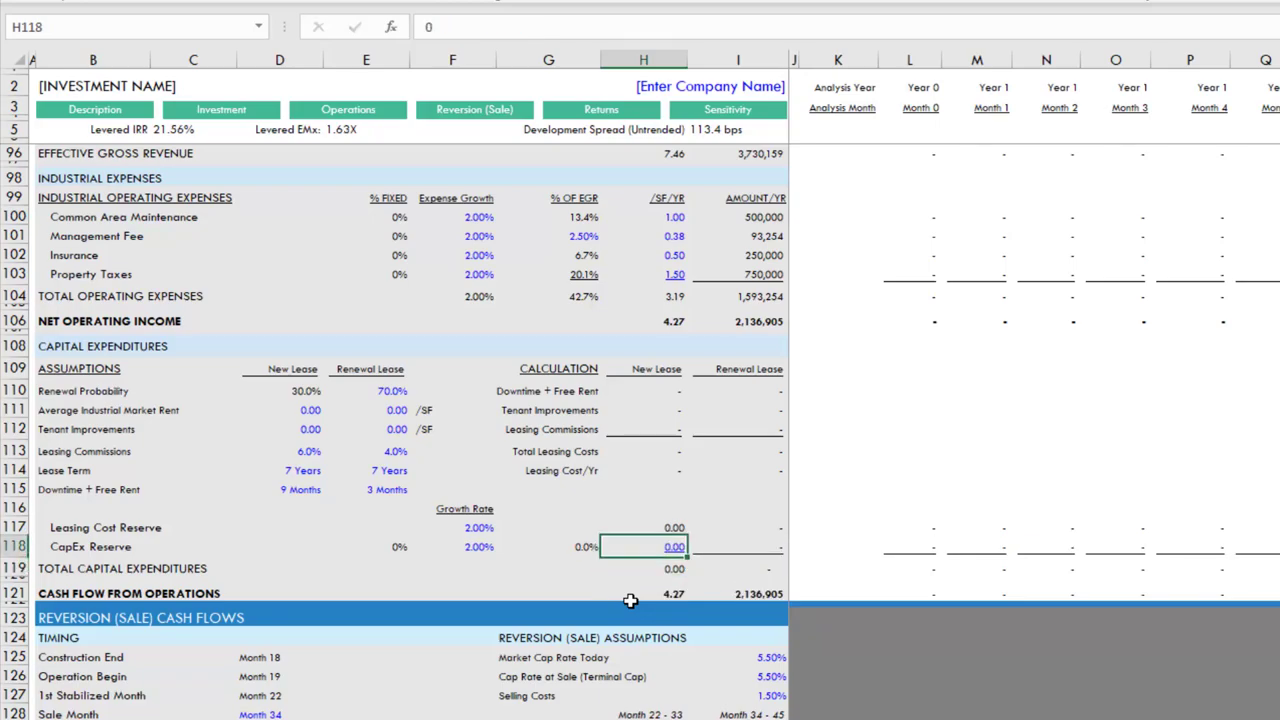
type("0.15")
key("Return")
key("Up")
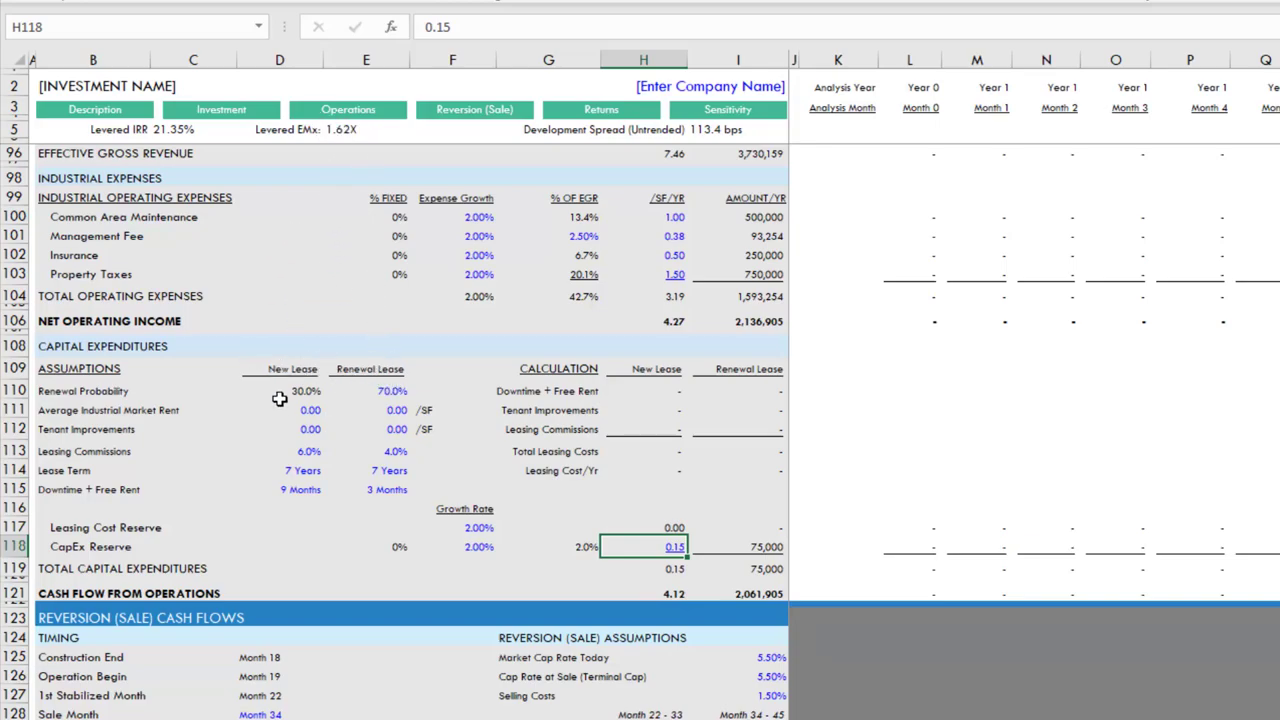
Go to the Reversion (Sale) Cash Flows section and set the Sale Month to 48
left_click(470, 118)
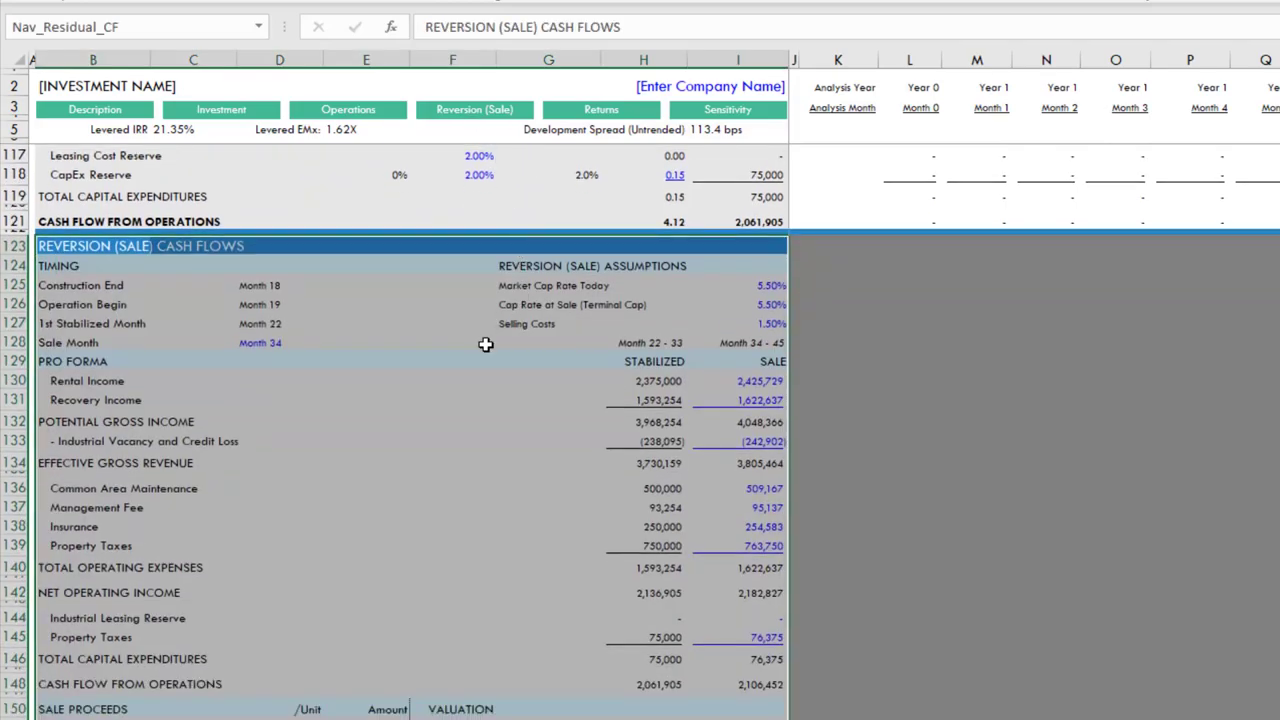
left_click(391, 460)
scroll(360, 300, "down", 2)
scroll(317, 354, "up", 2)
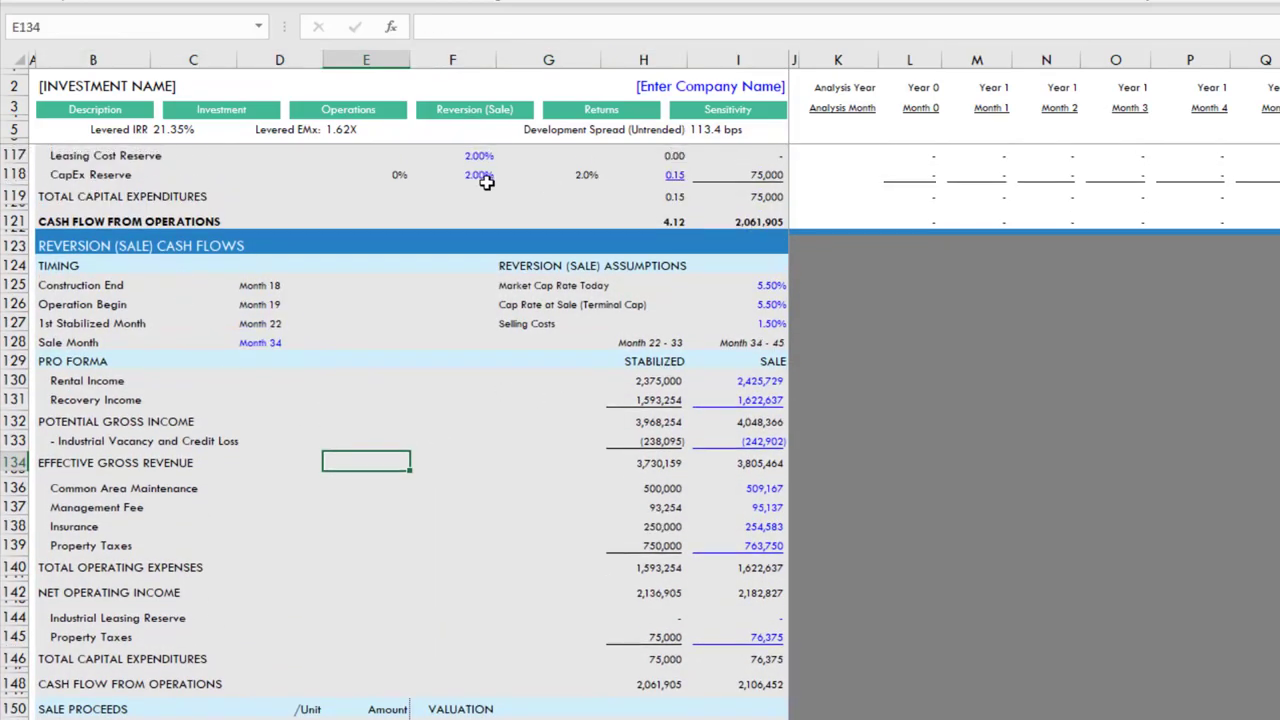
left_click(265, 342)
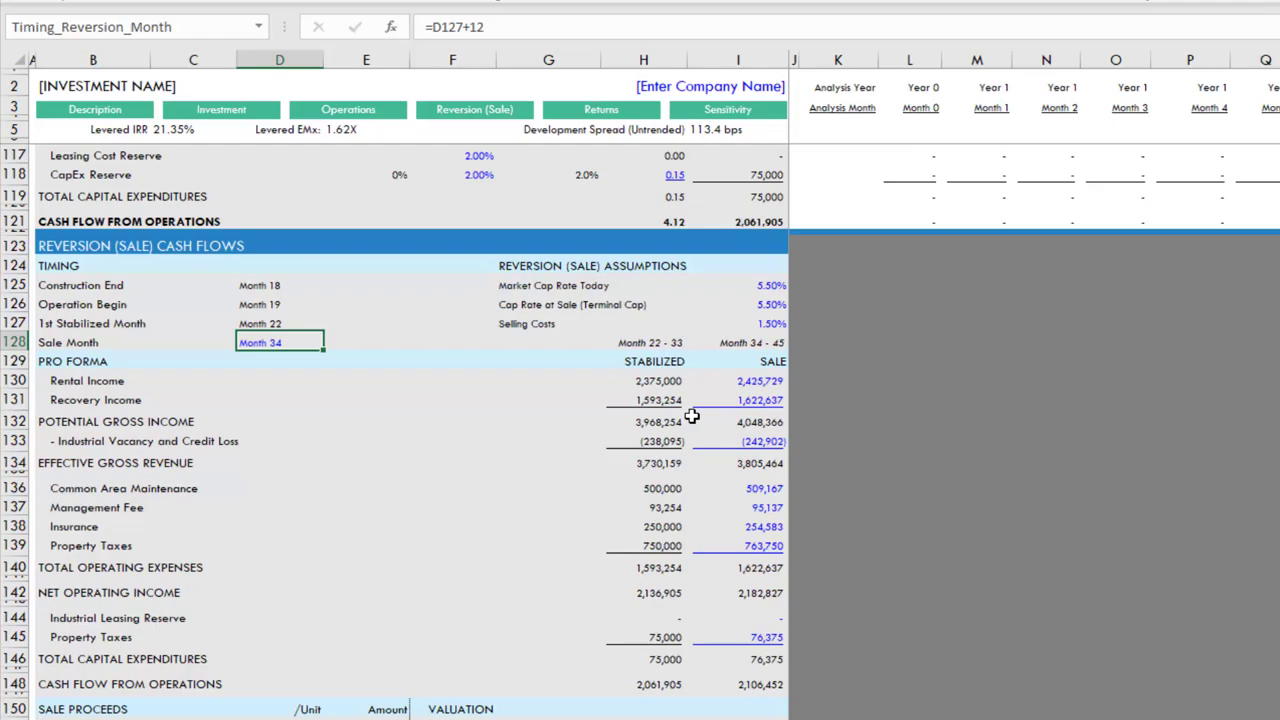
type("48")
key("Return")
key("Up")
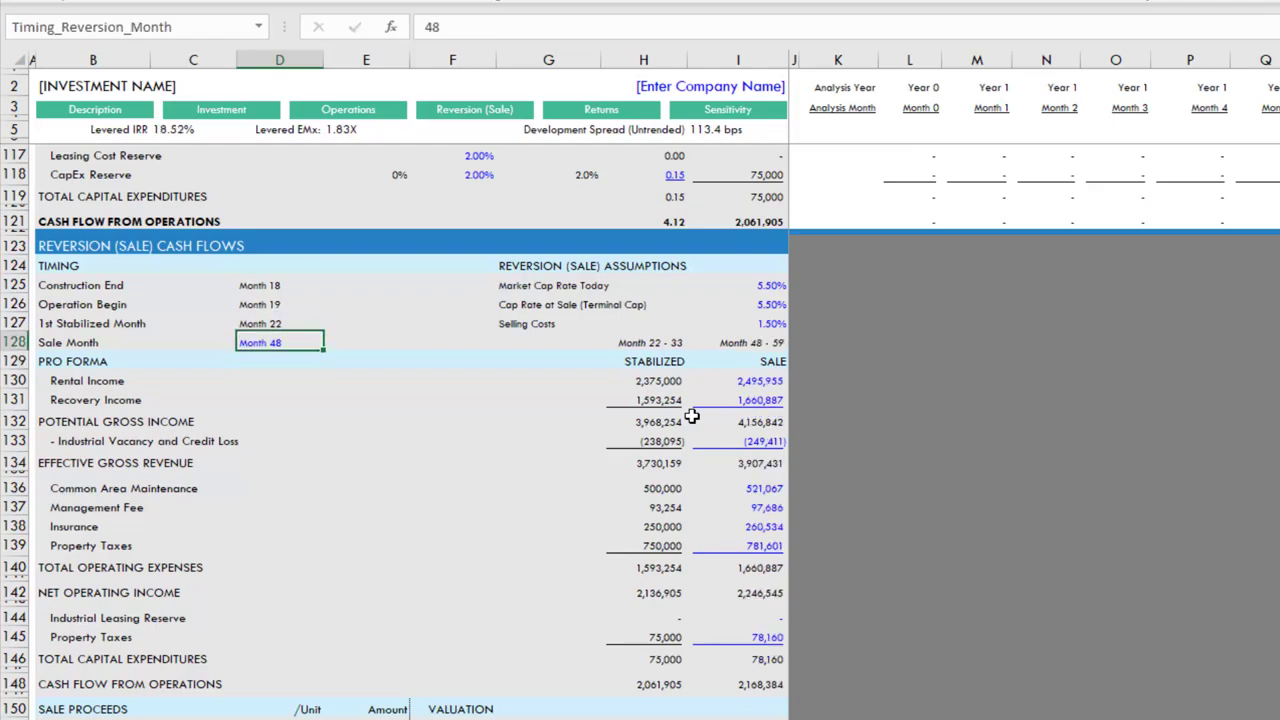
Set the Cap Rate at Sale (Terminal Cap) to 6% in the Reversion (Sale) Assumptions
key("Up")
key("Right")
key("Up")
key("Up")
key("Right")
key("Right")
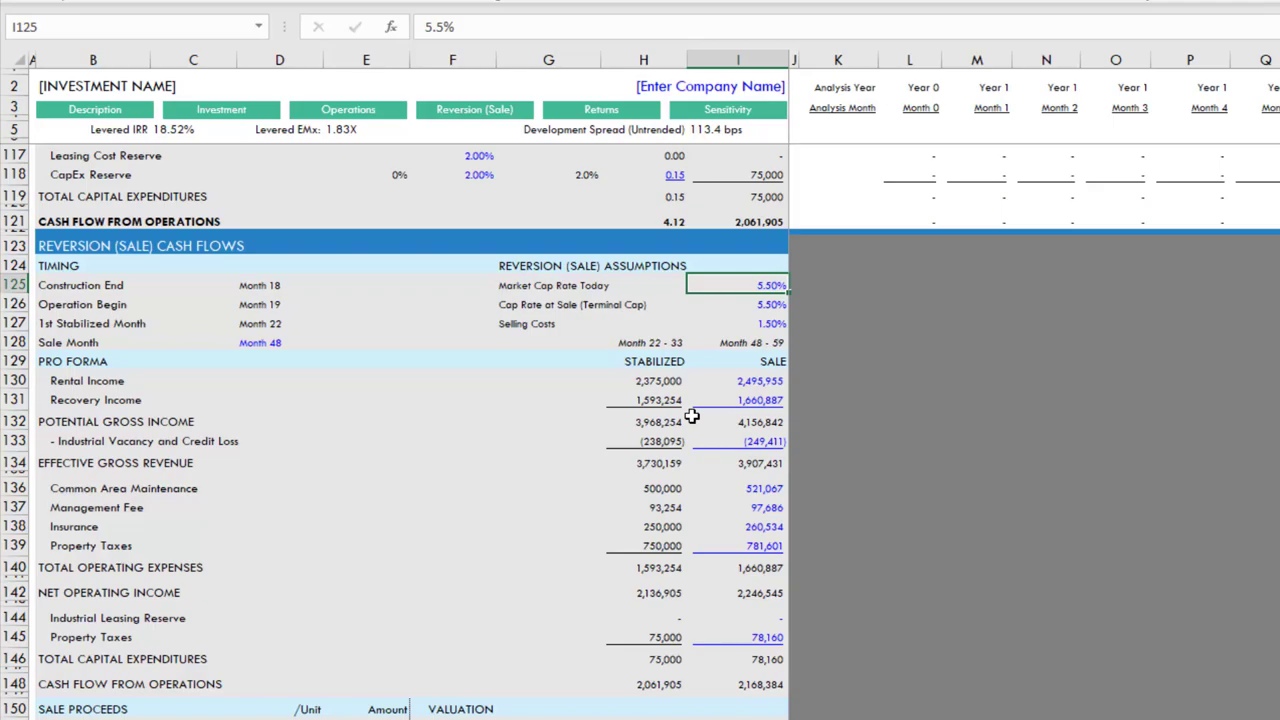
key("Down")
type("6%")
key("Return")
key("Up")
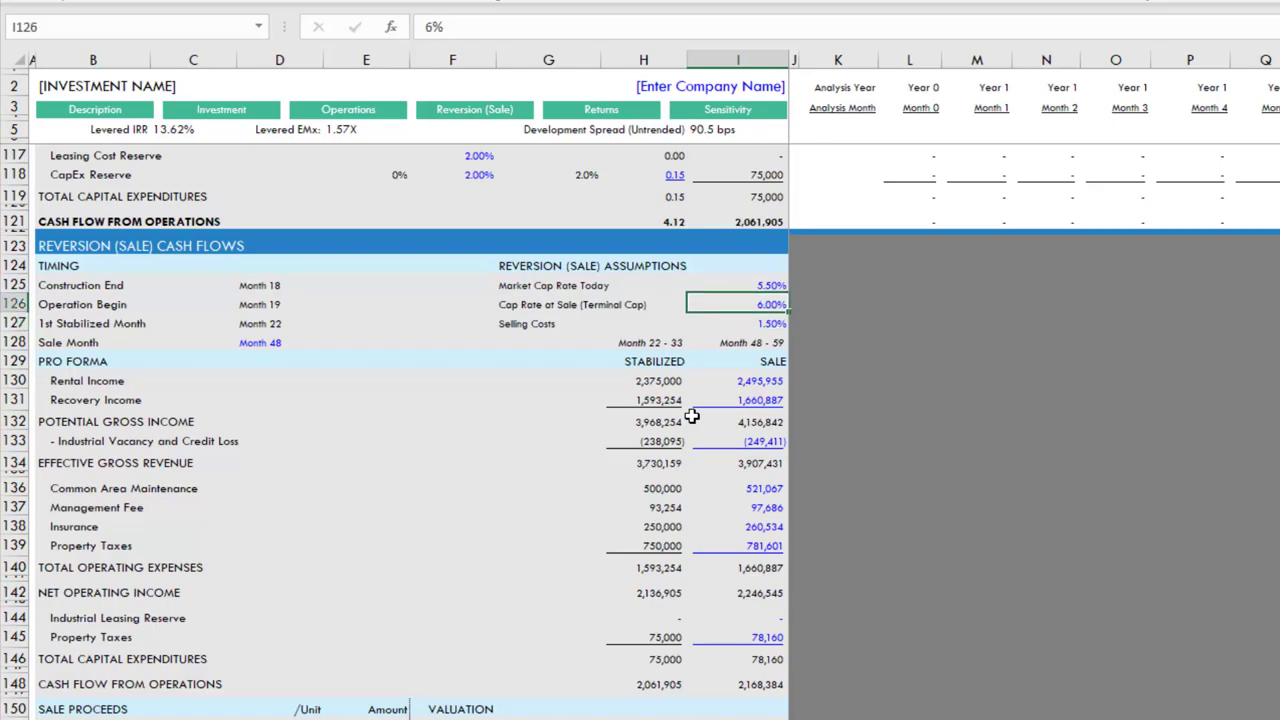
Set the Selling Costs to 2% in the Reversion (Sale) Assumptions
key("Up")
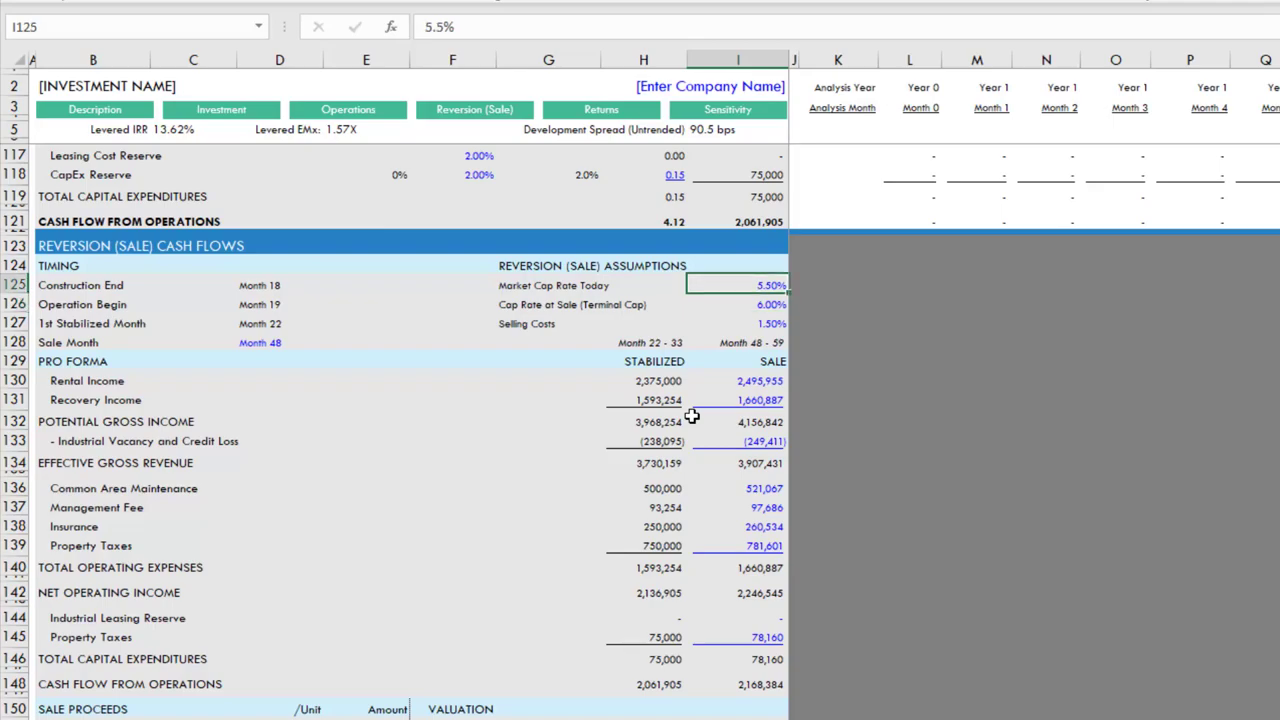
key("Down")
key("Down")
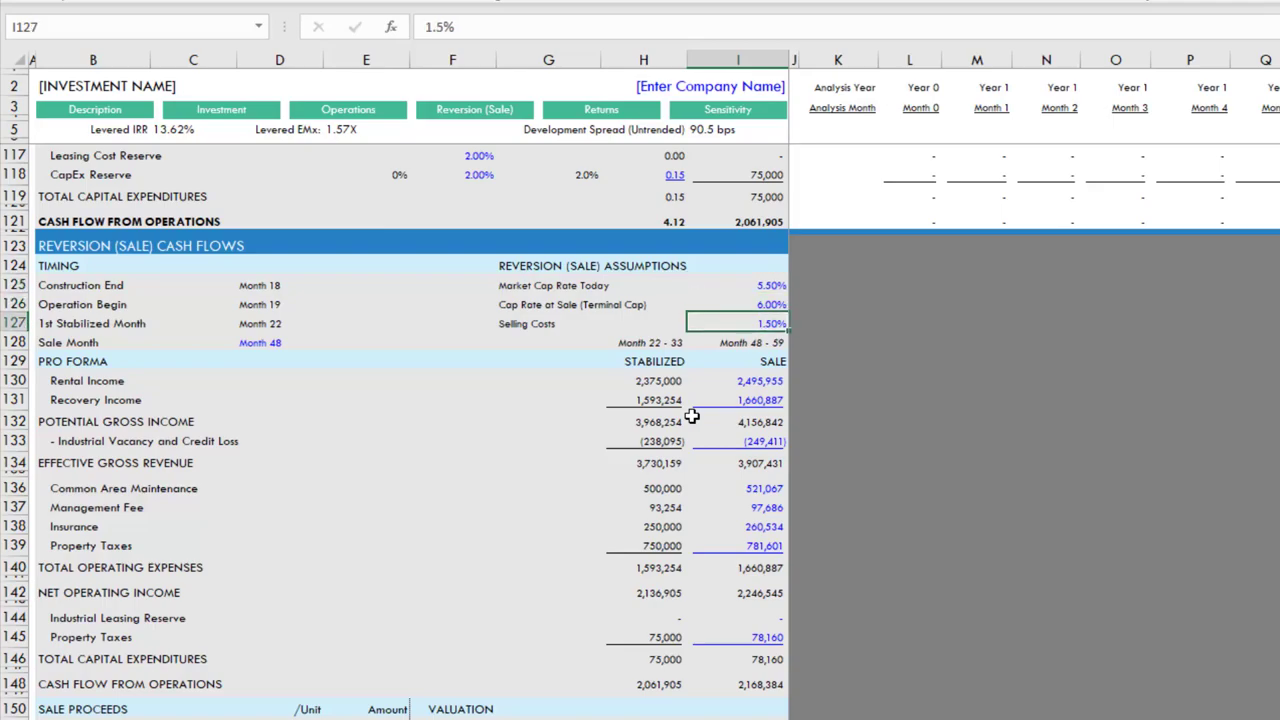
type("2")
key("ctrl+Return")
Review how the Sale column's month range, Rental Income and Recovery Income formulas depend on the Sale Month
left_click(257, 341)
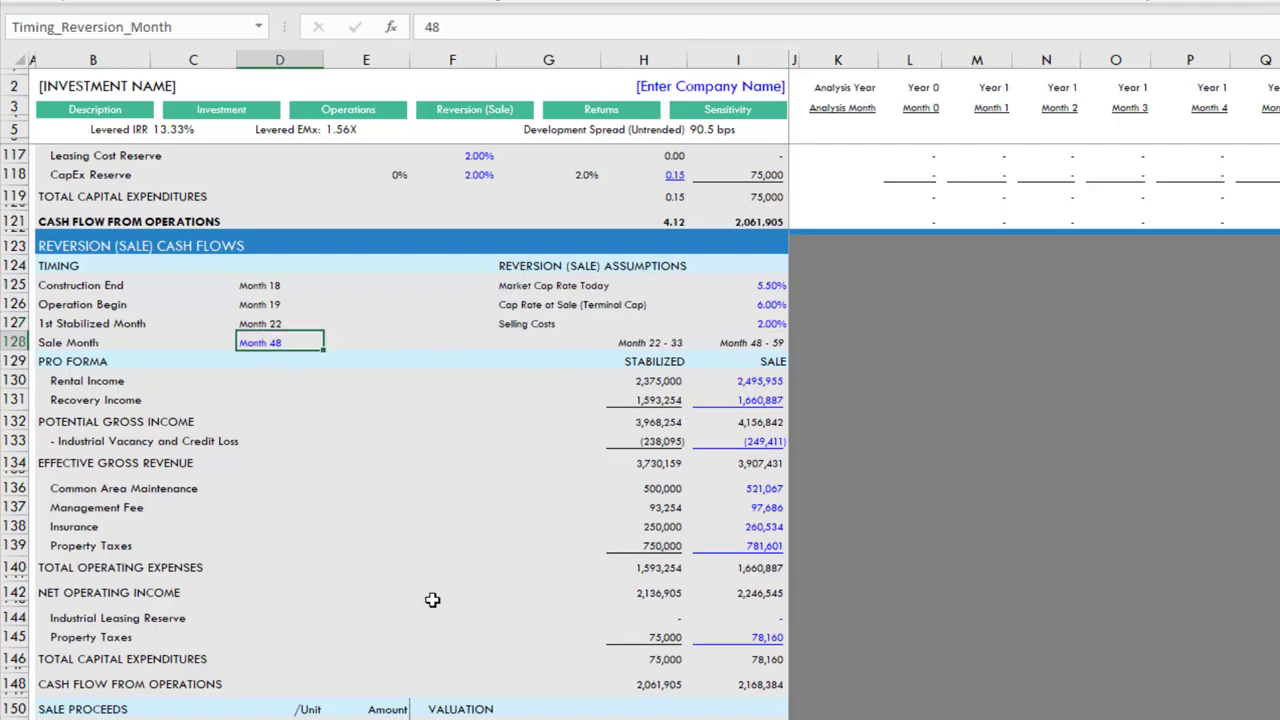
left_click(743, 402)
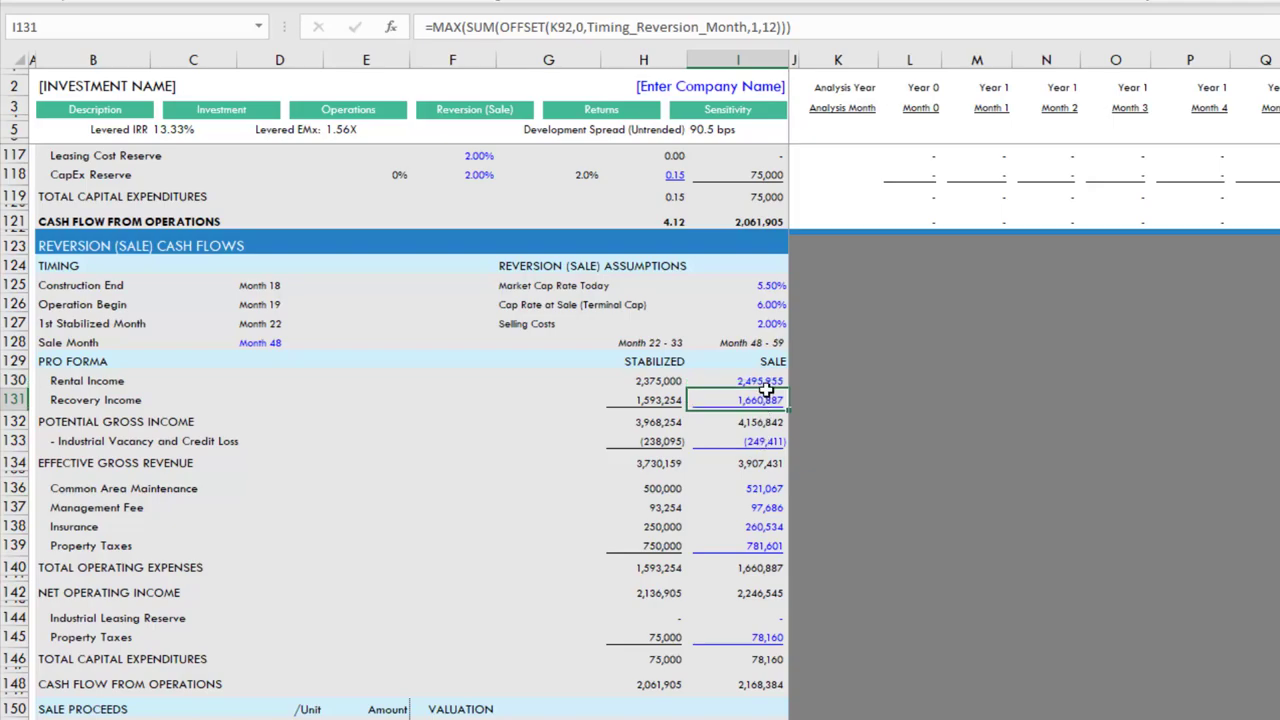
left_click(765, 382)
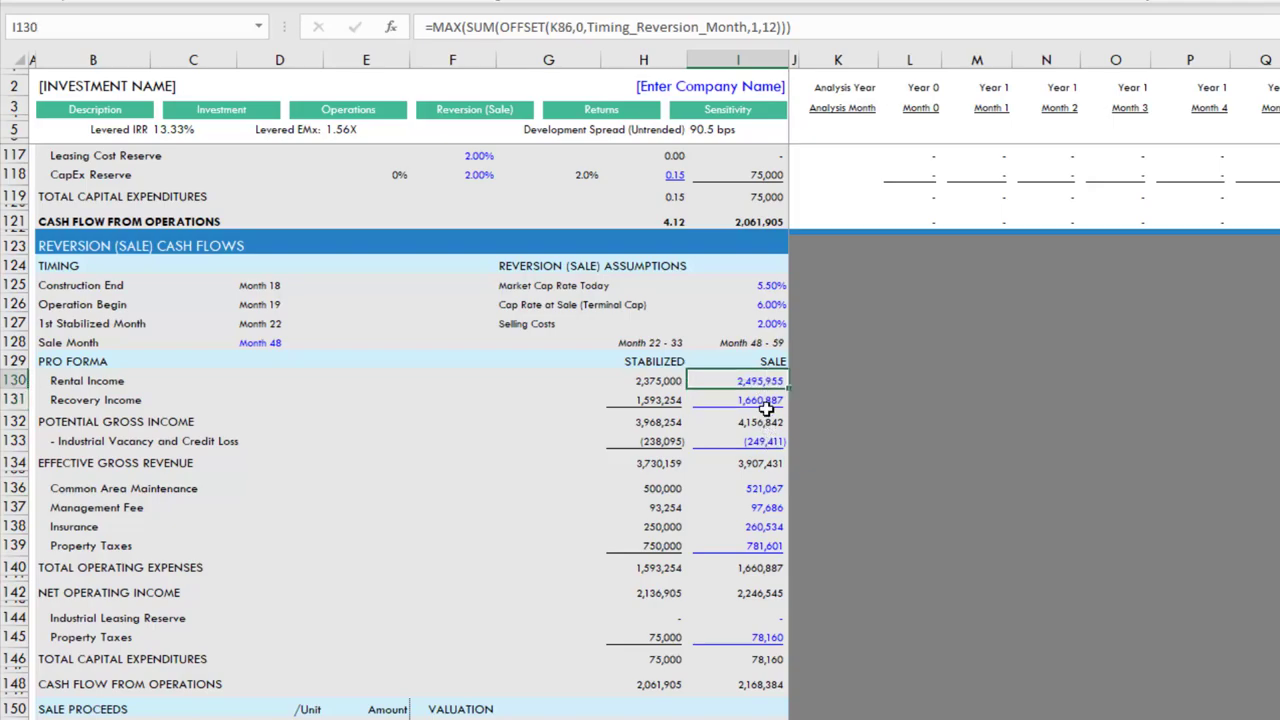
left_click(755, 343)
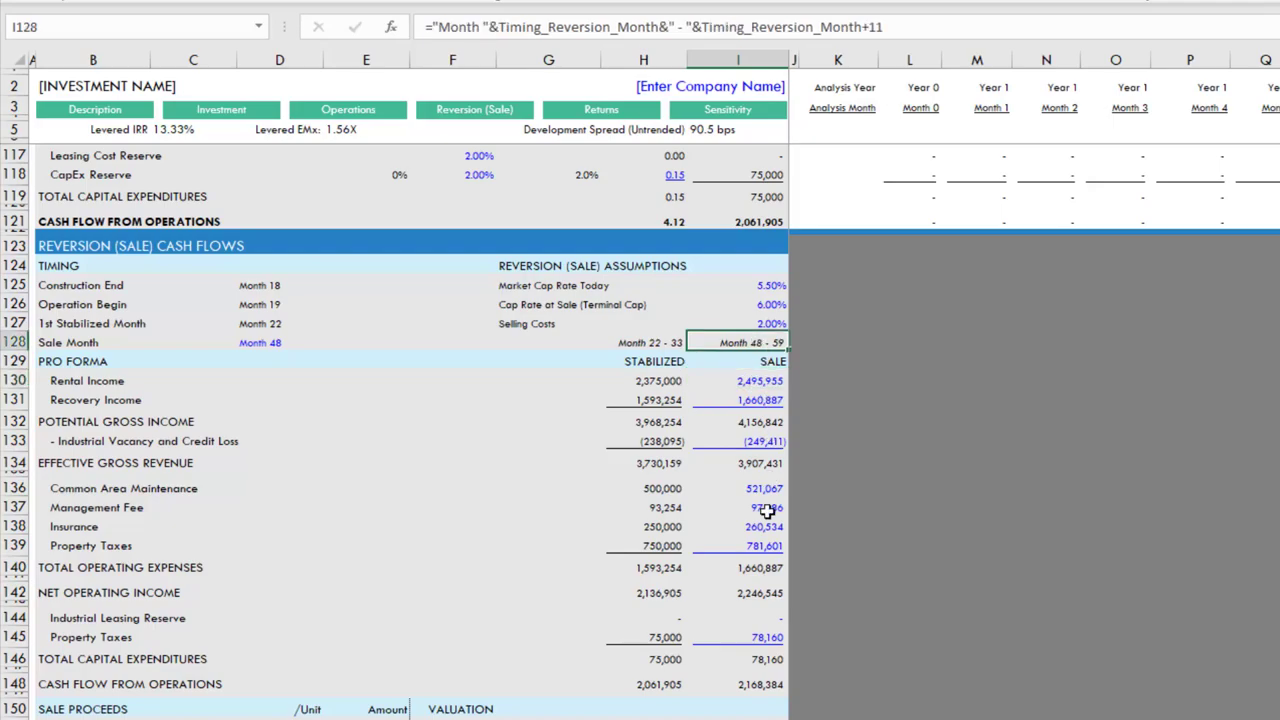
left_click(760, 383)
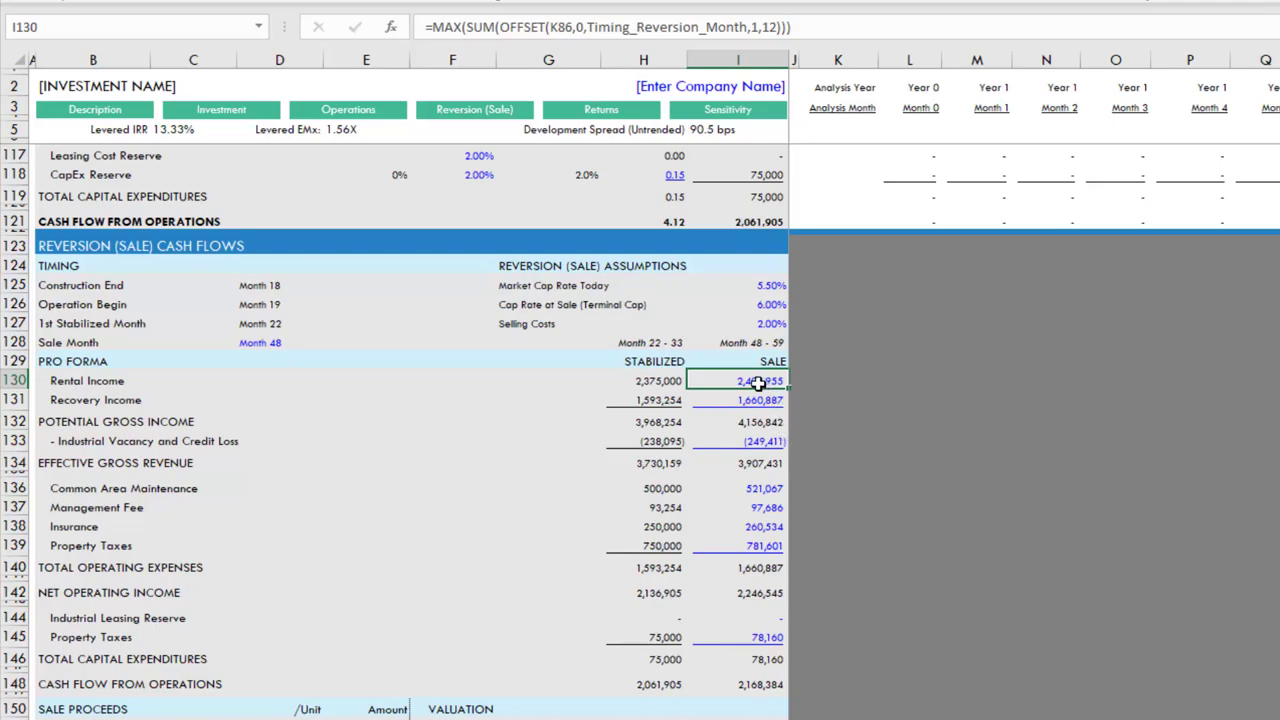
left_click(757, 398)
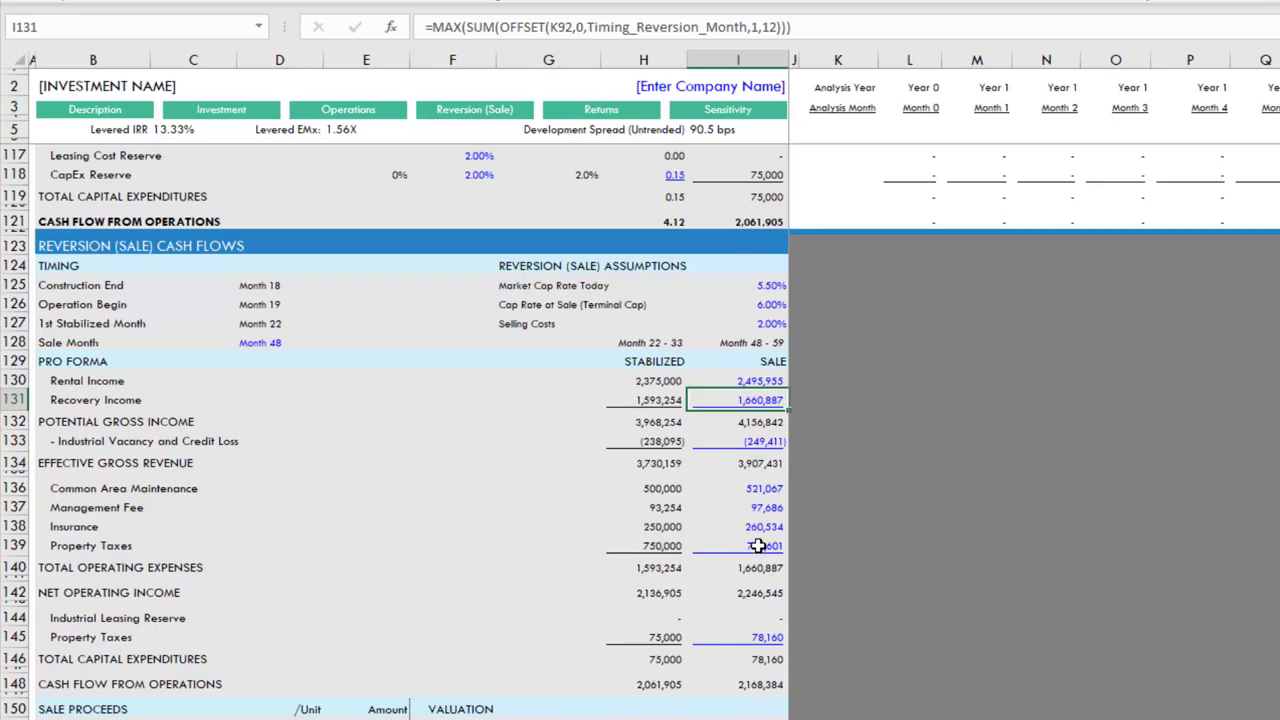
Examine the Sale column formulas for Property Taxes, Recovery Income and Rental Income in the reversion pro forma
left_click(760, 546)
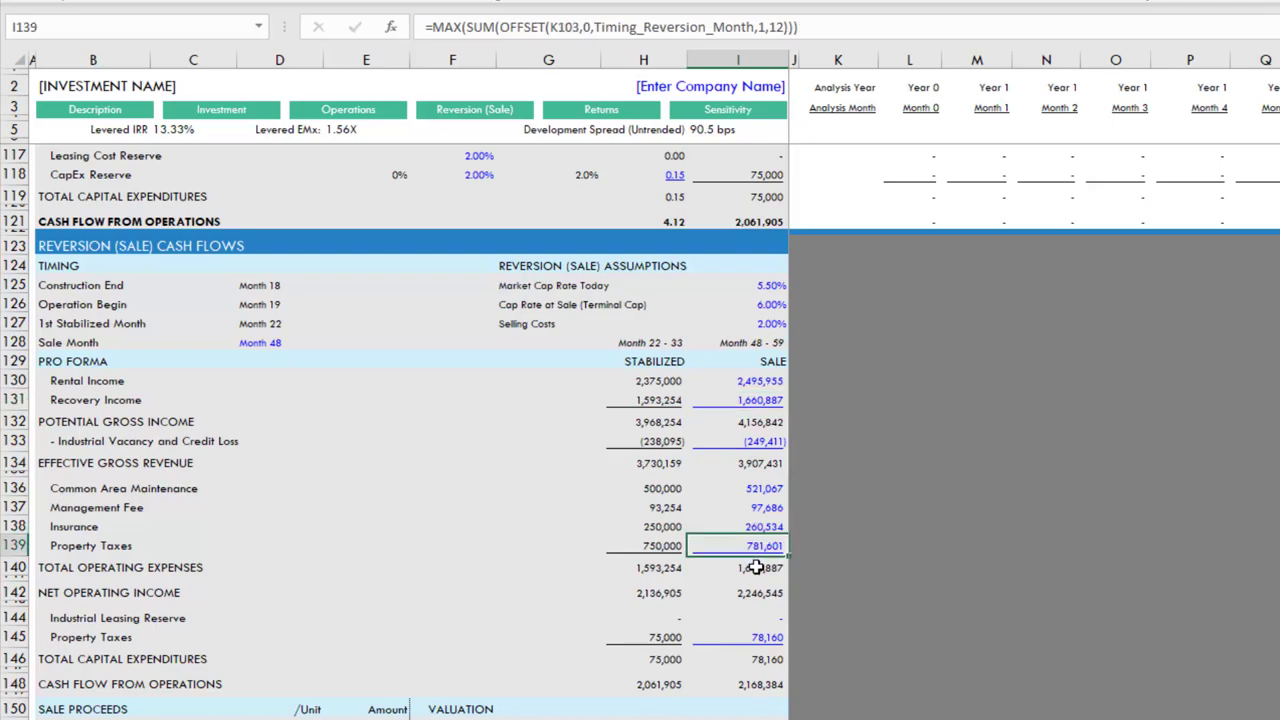
left_click(757, 401)
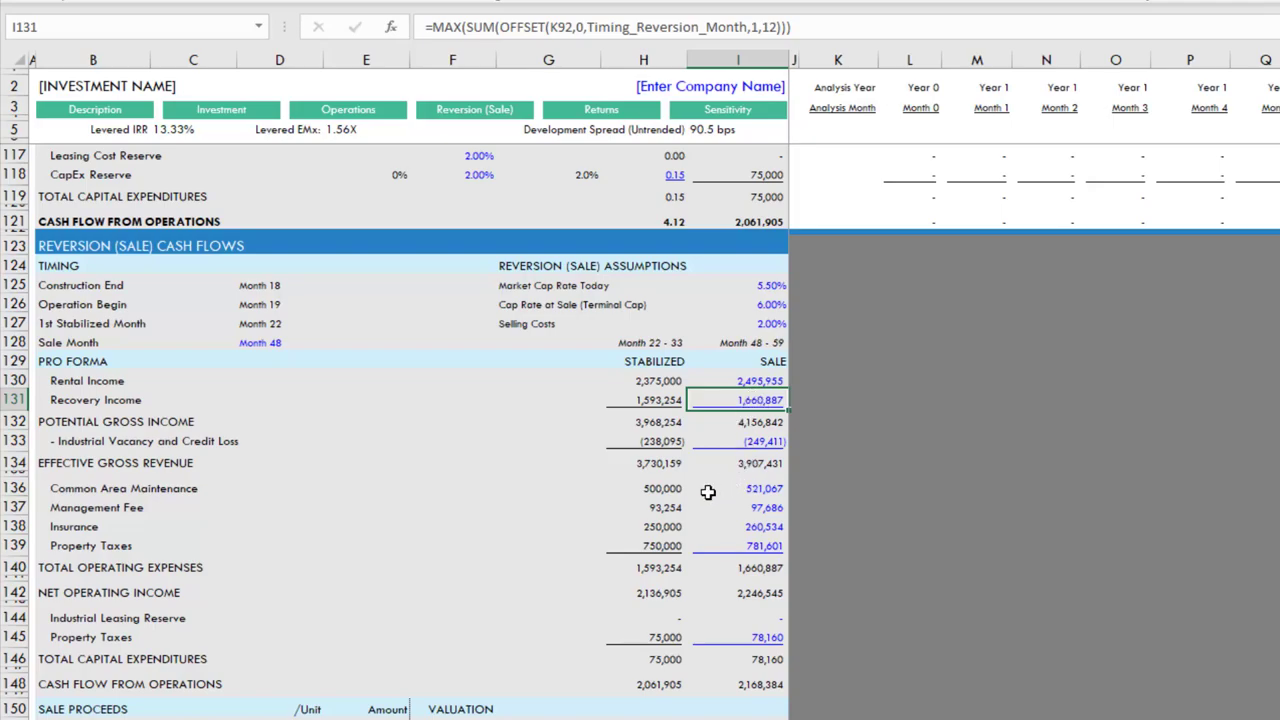
scroll(715, 500, "down", 2)
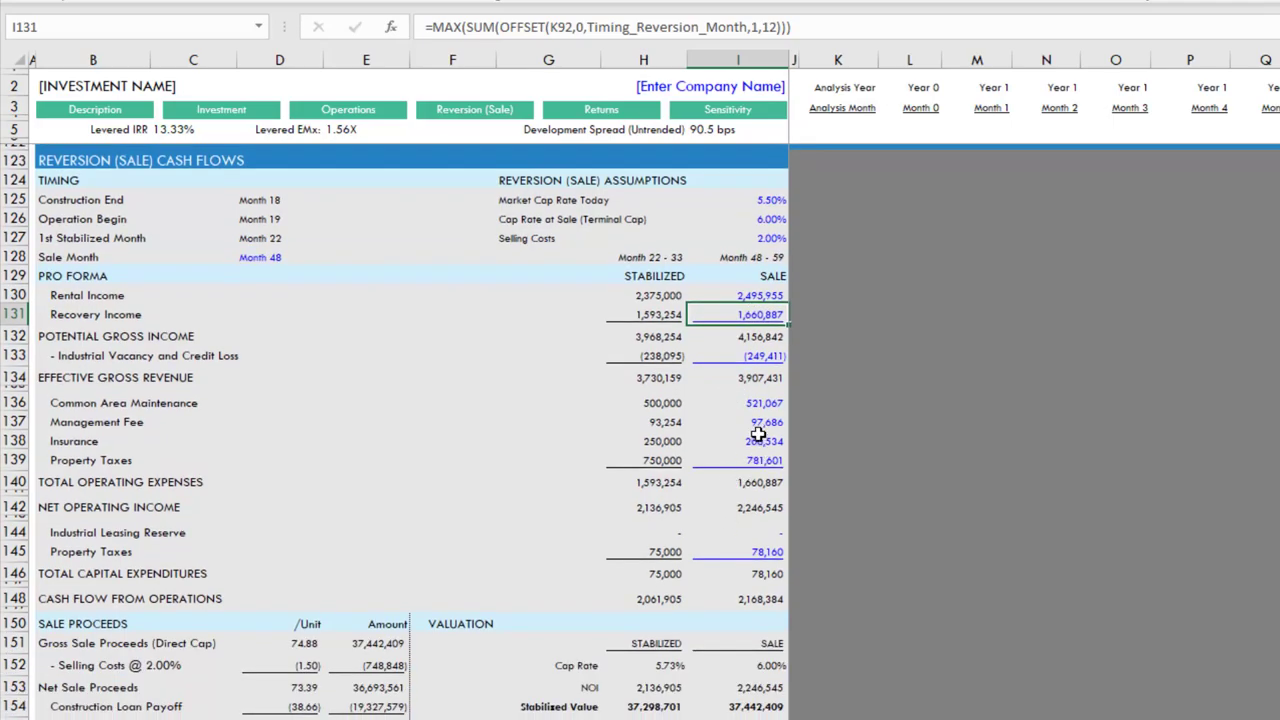
left_click(752, 296)
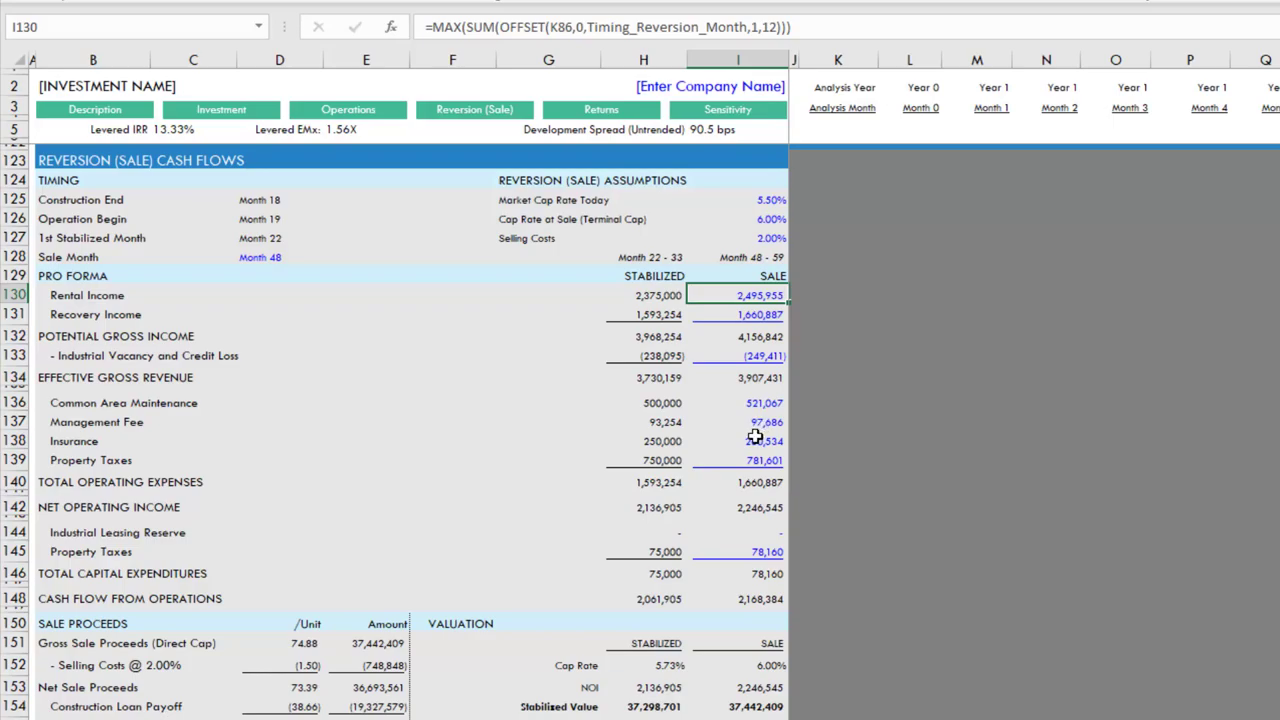
Examine how the Valuation block calculates the Stabilized and Sale values and their cap rates
scroll(620, 500, "down", 1)
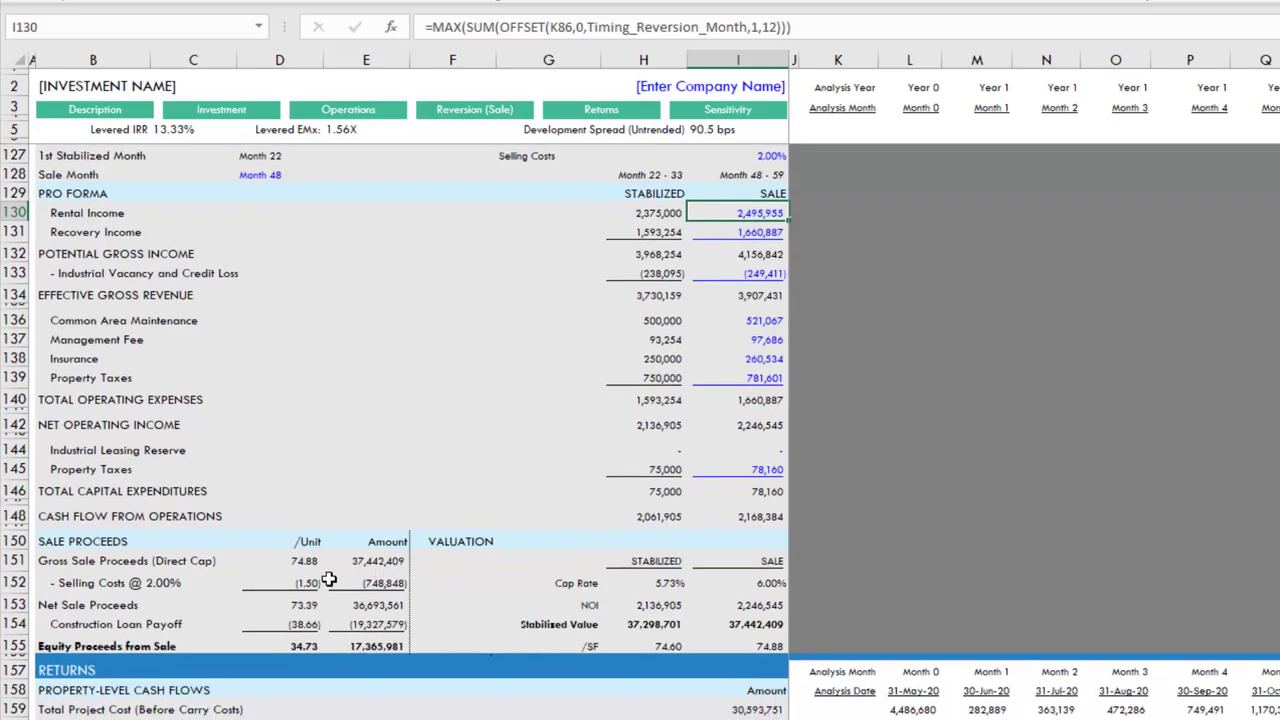
left_click(647, 561)
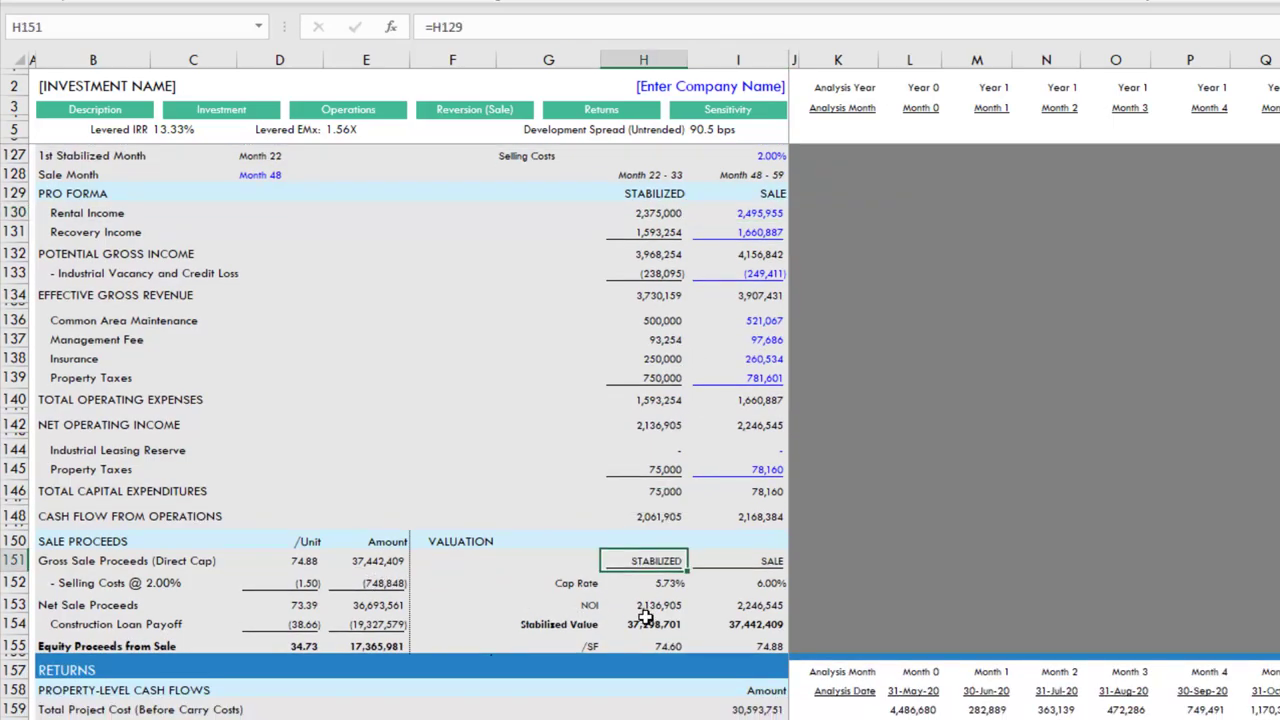
left_click(652, 623)
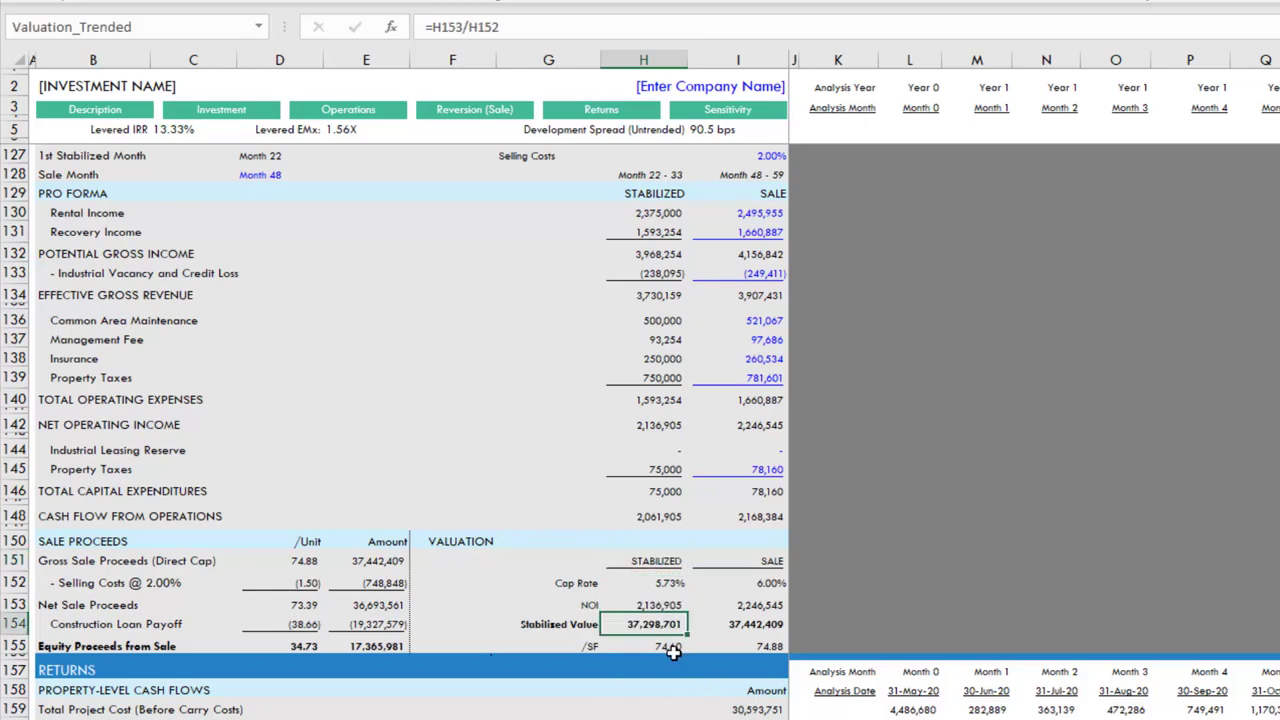
left_click(742, 624)
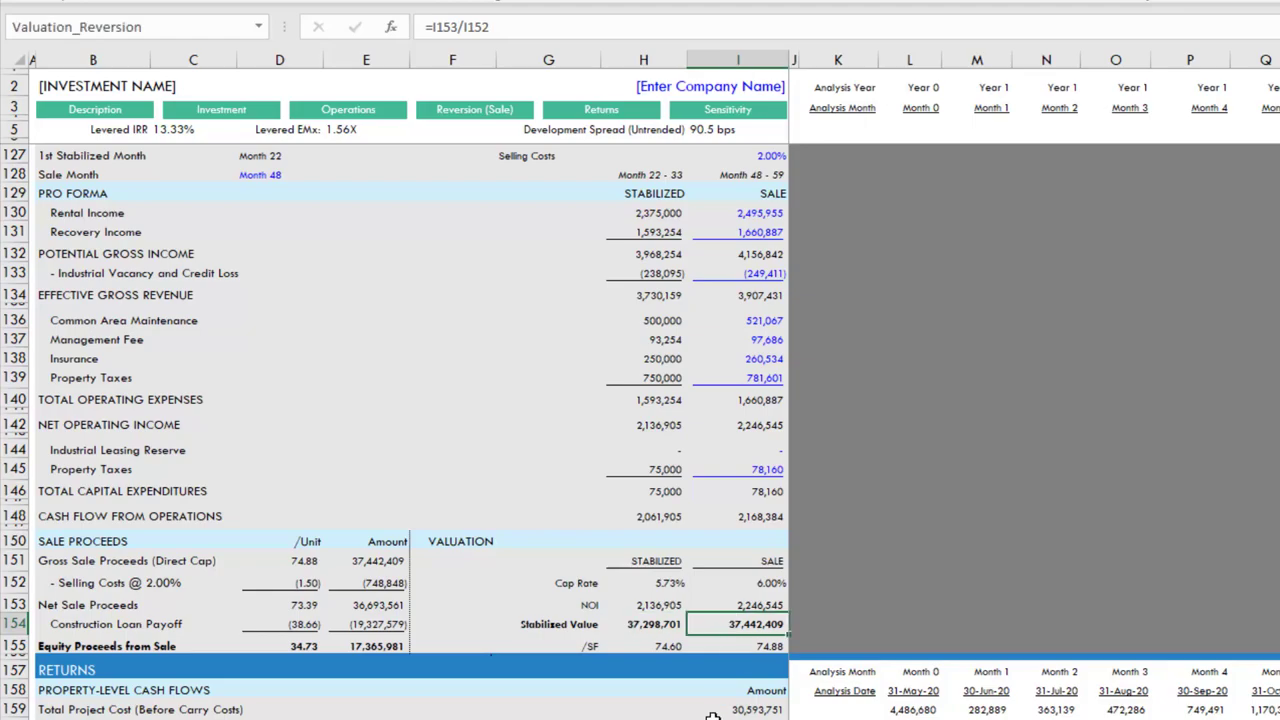
left_click(741, 582)
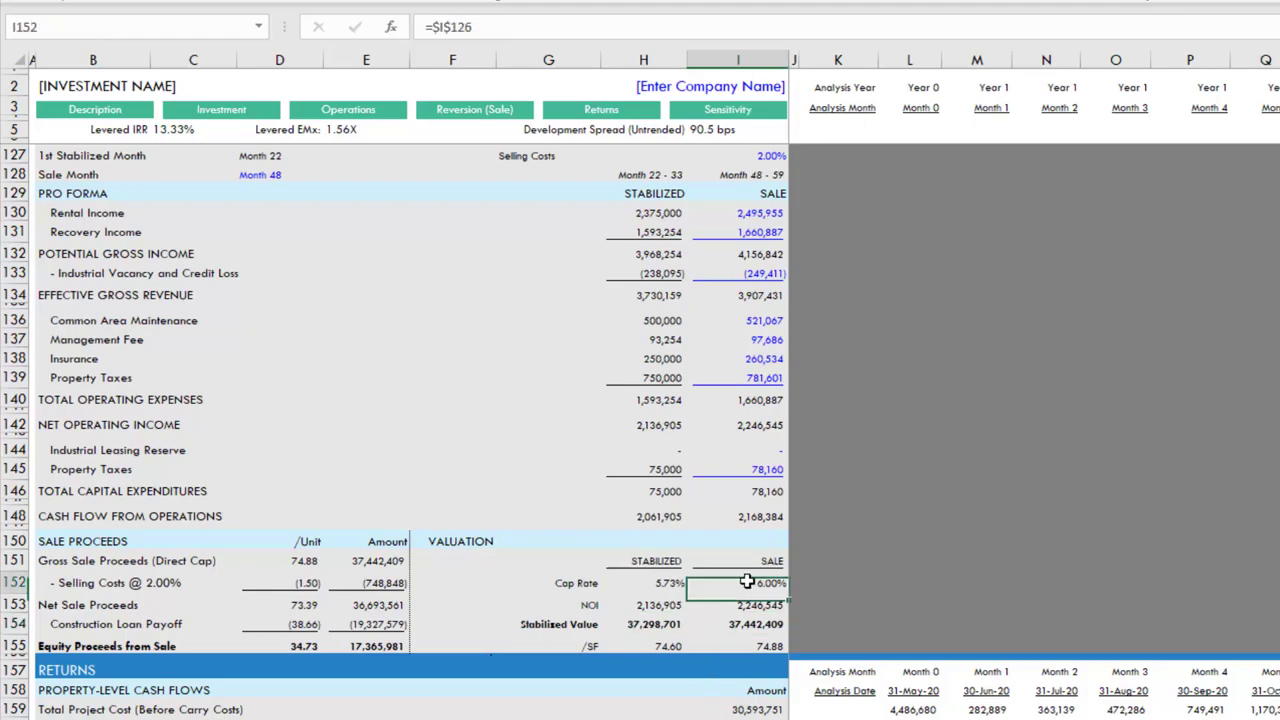
left_click(668, 582)
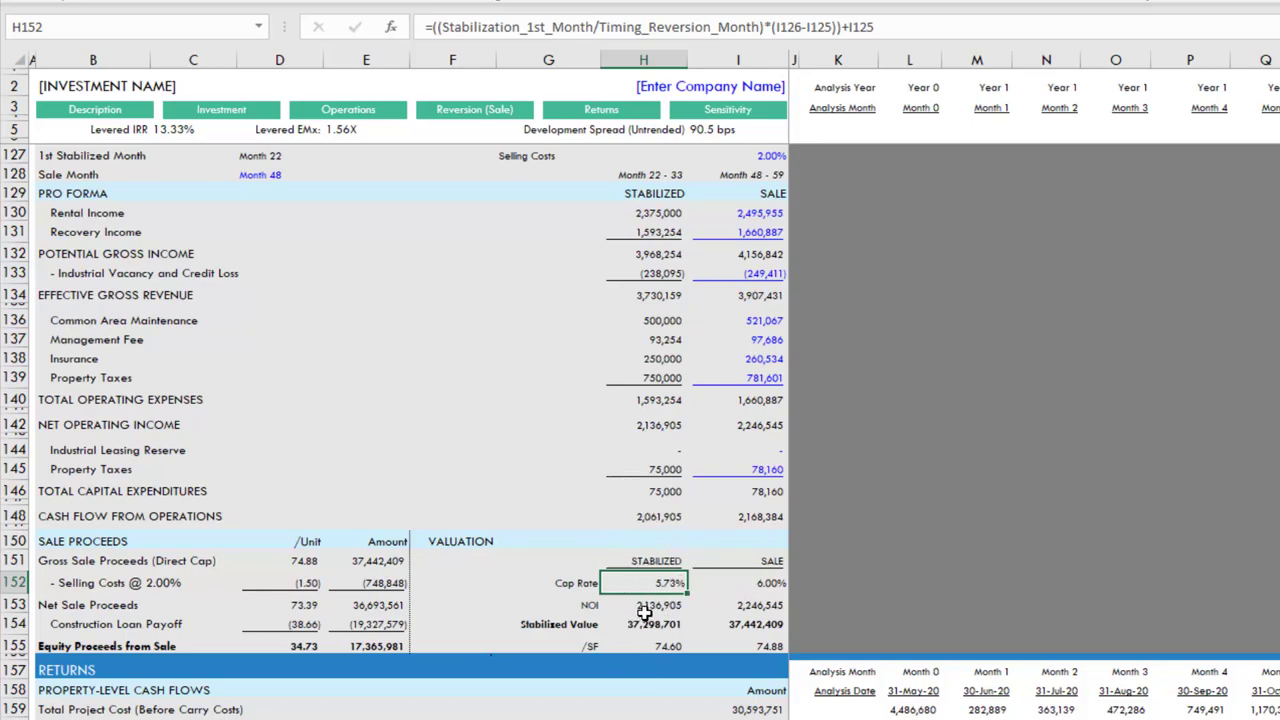
Trace the Sale Proceeds amounts from Gross Sale Proceeds through selling costs and loan payoff to Equity Proceeds from Sale
left_click(372, 564)
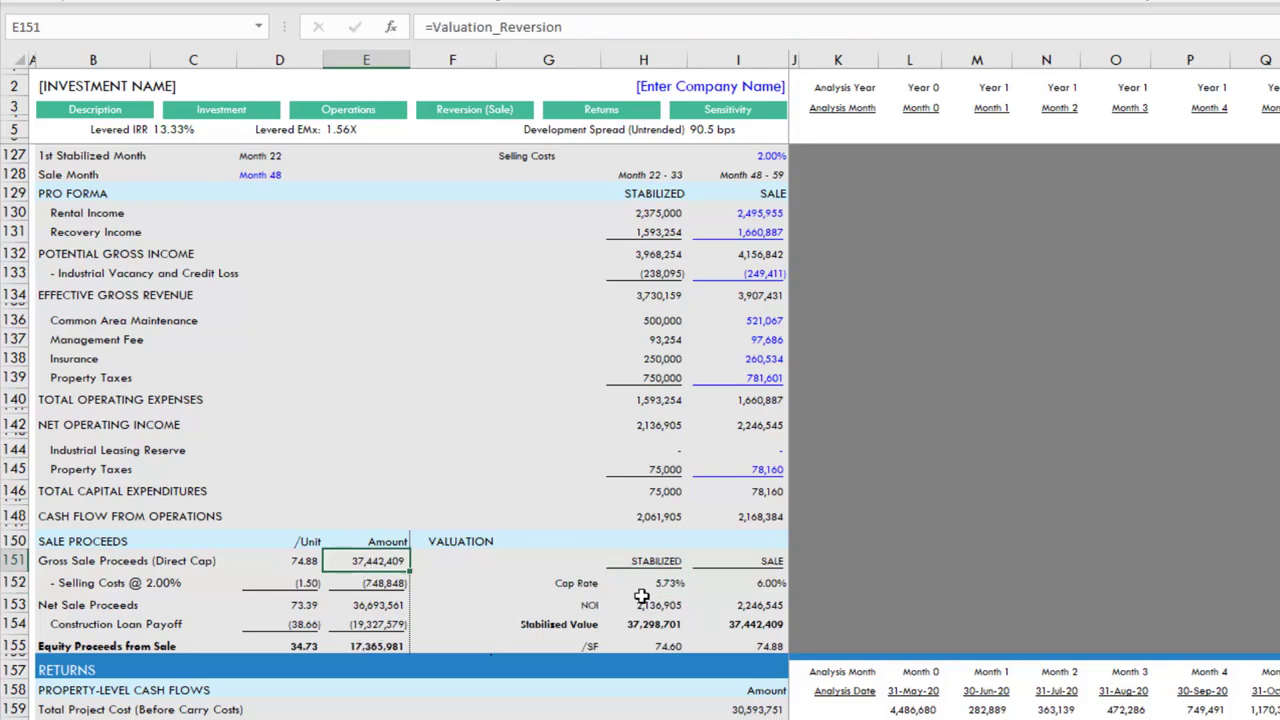
left_click(756, 625)
left_click(400, 588)
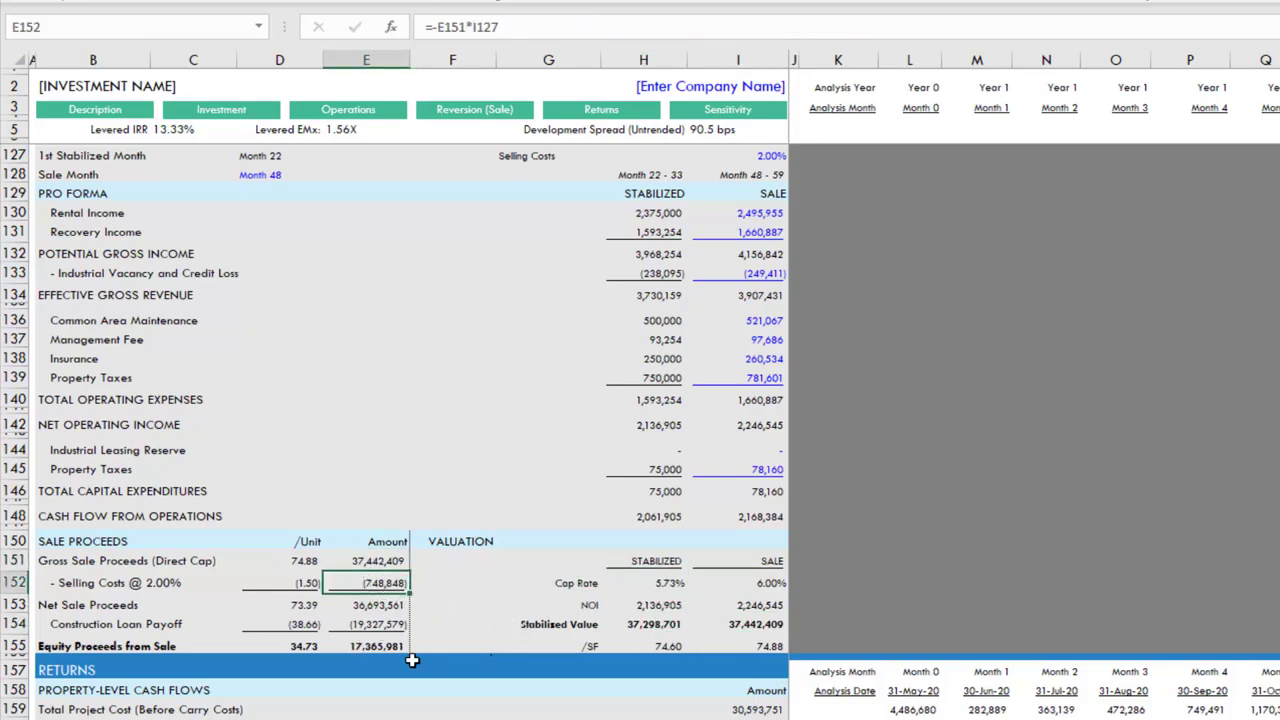
left_click(384, 604)
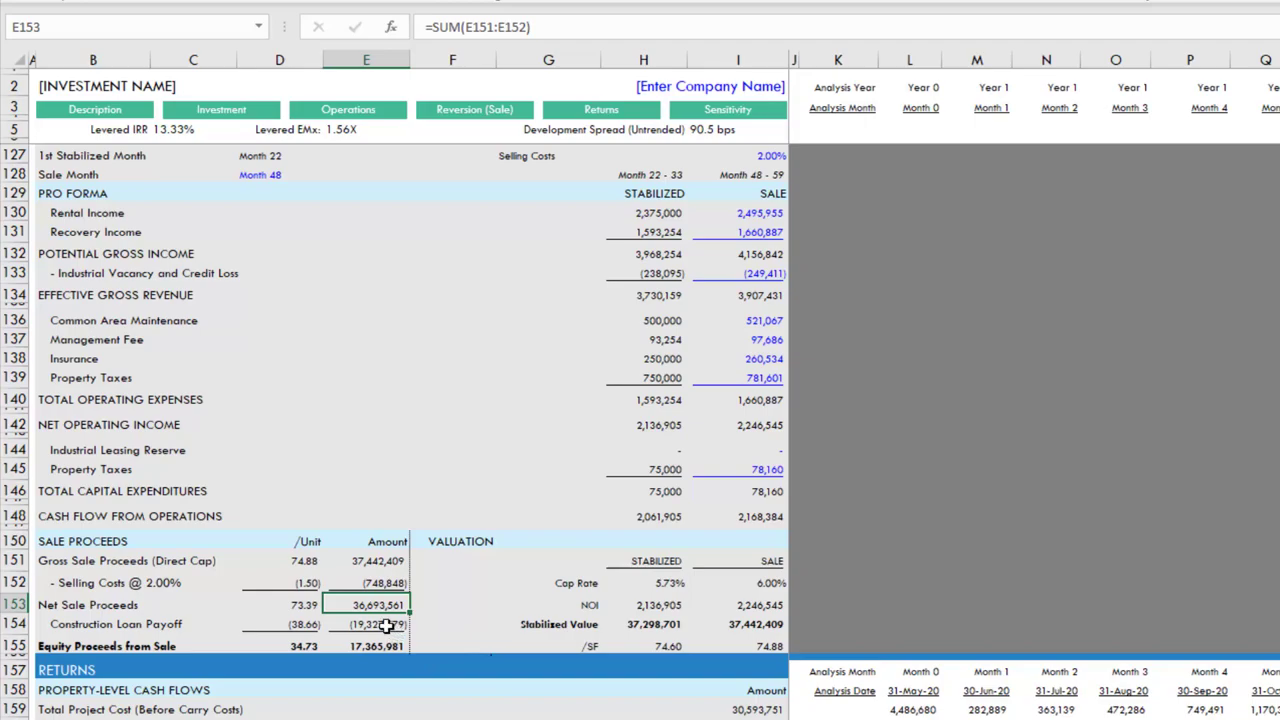
left_click(392, 626)
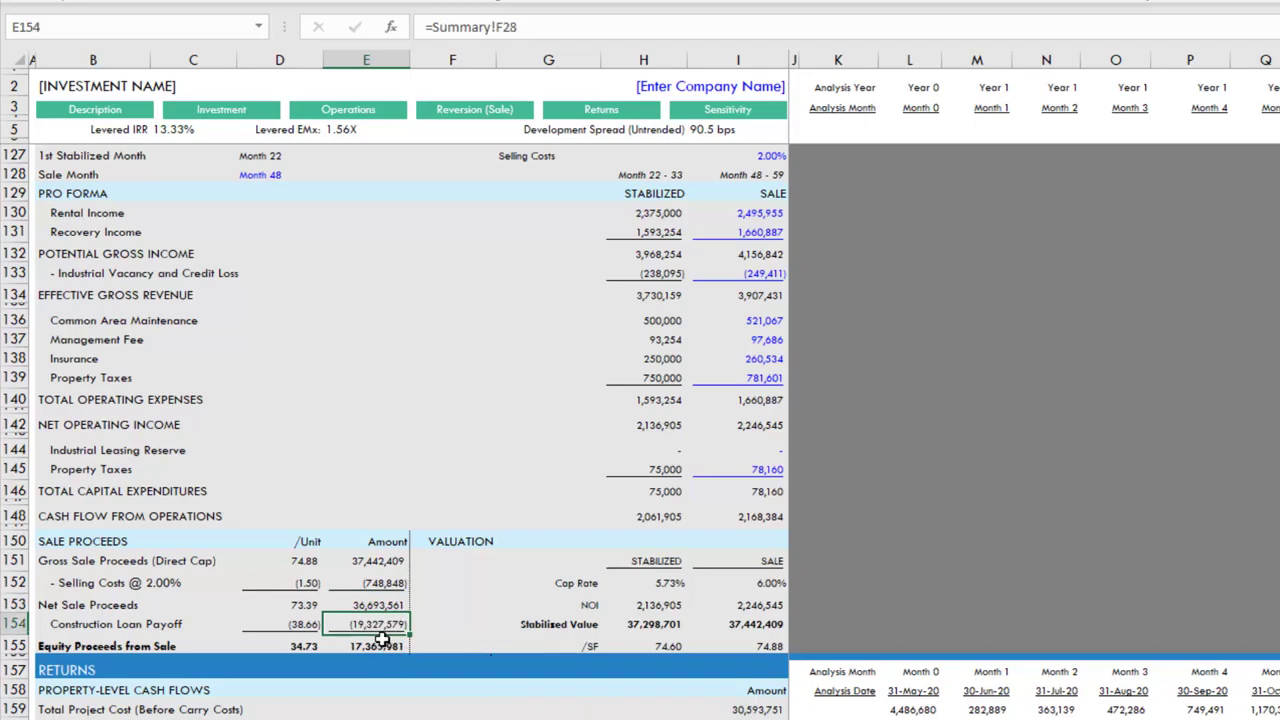
left_click(379, 645)
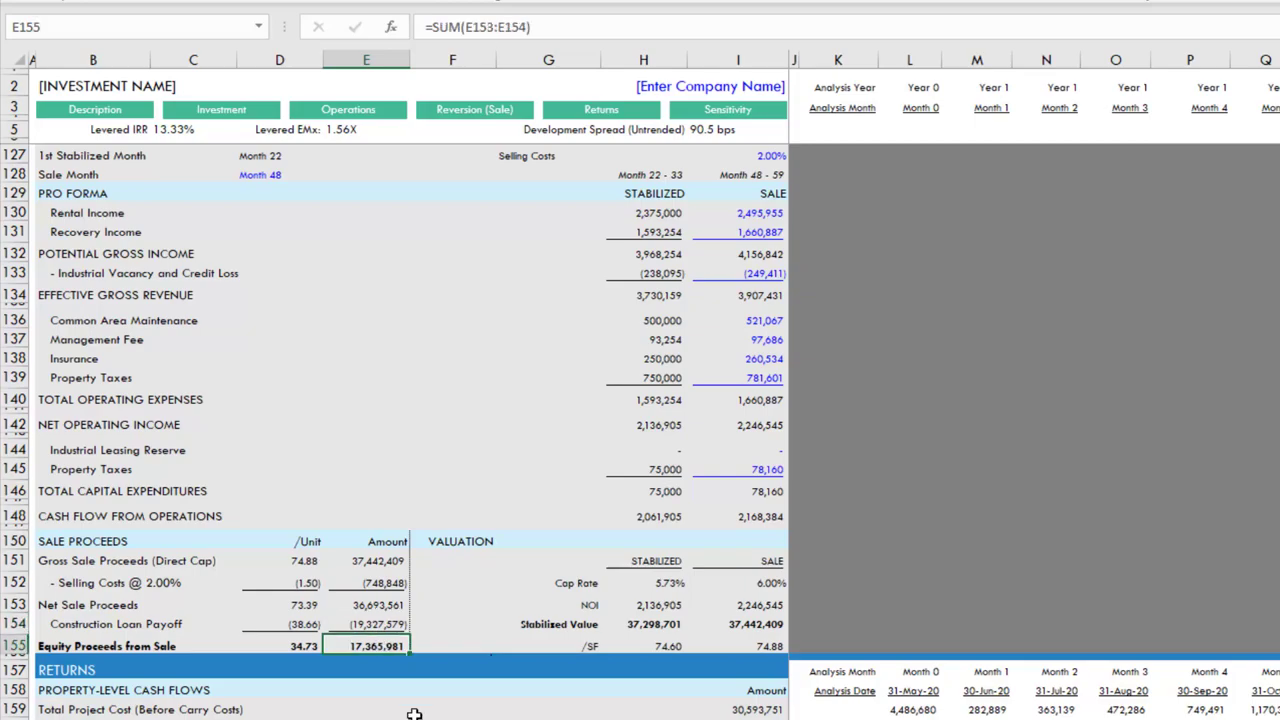
Go to the Returns section and look over the Property-Level Cash Flows summary and its monthly columns
left_click(588, 114)
left_click(556, 398)
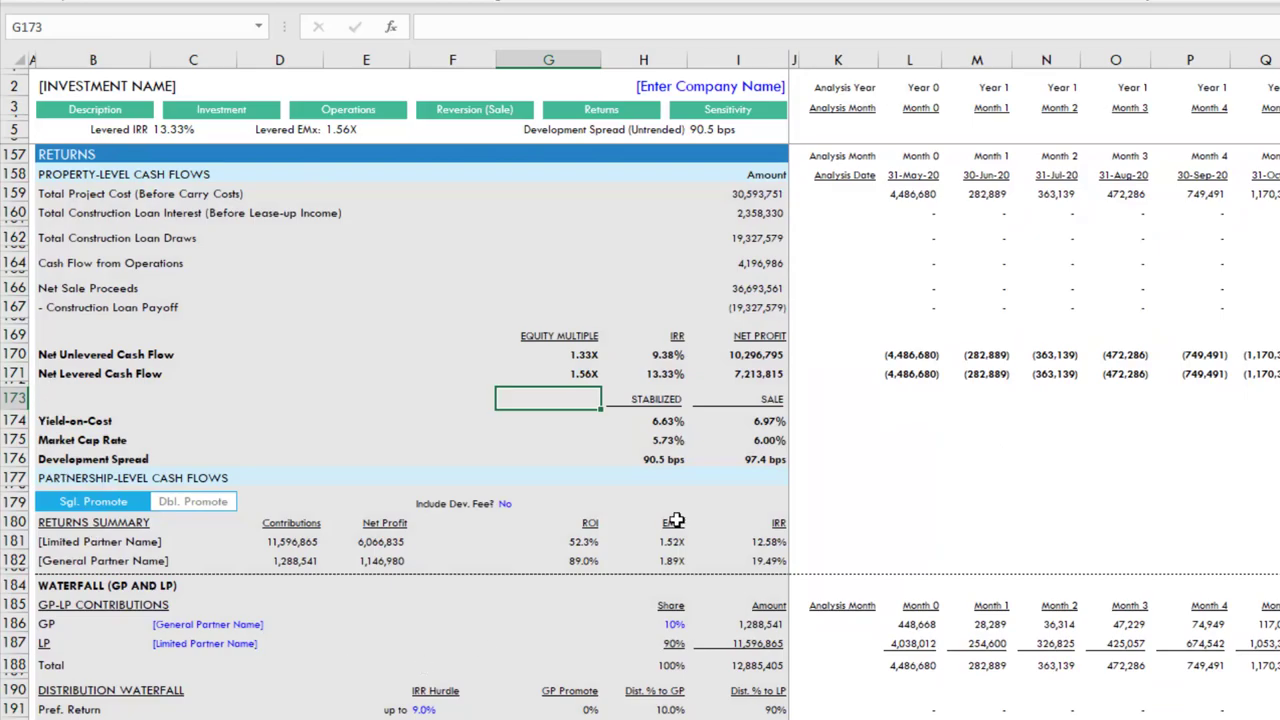
left_click_drag(112, 188, 751, 443)
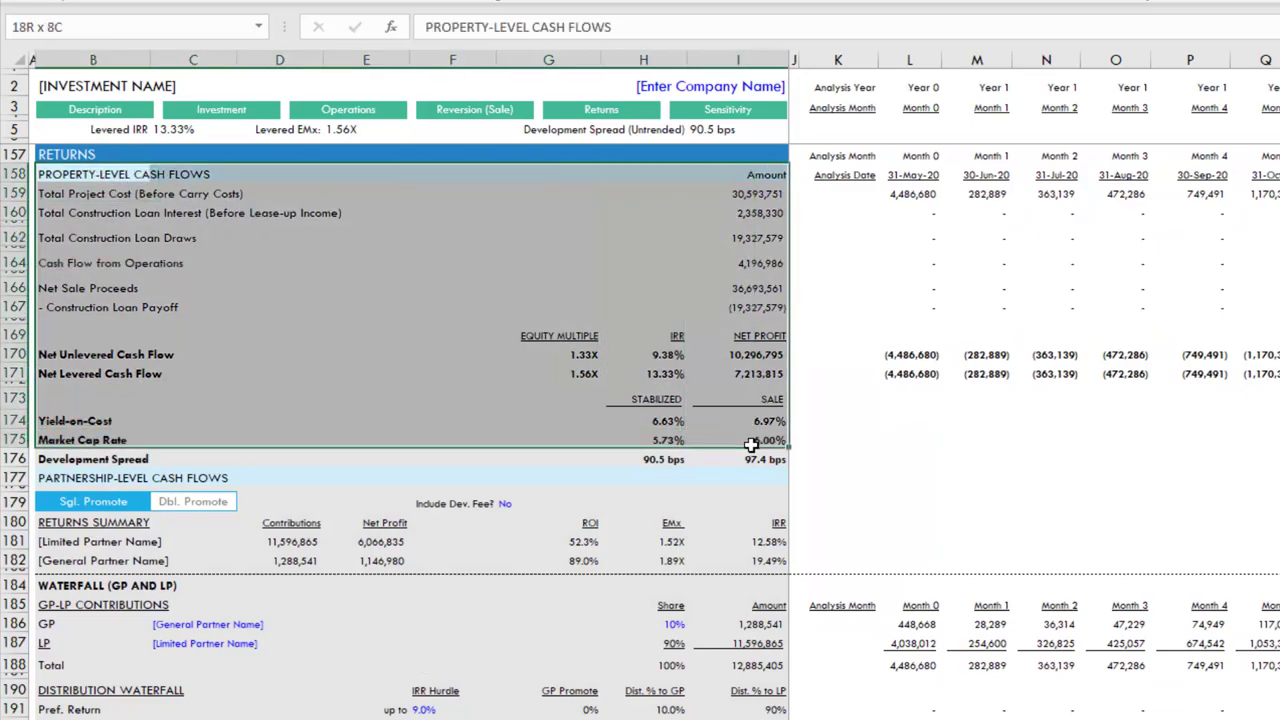
left_click(740, 318)
left_click_drag(911, 207, 1230, 362)
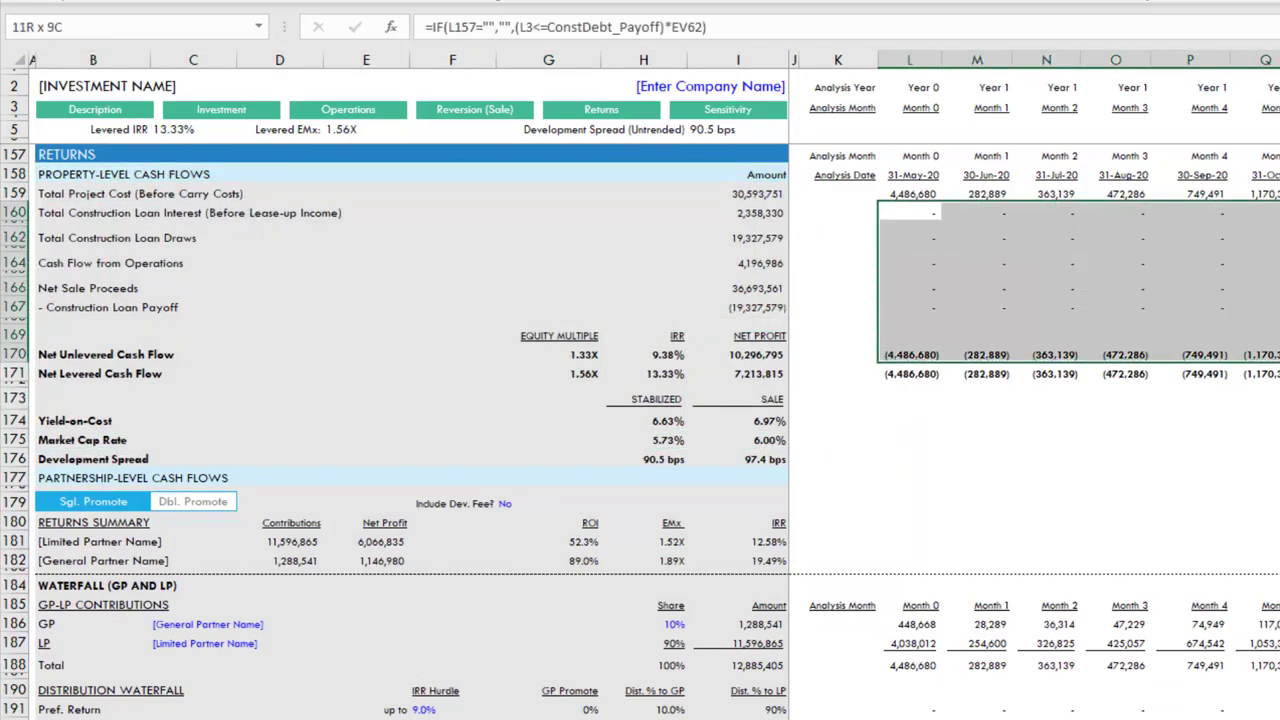
left_click(753, 273)
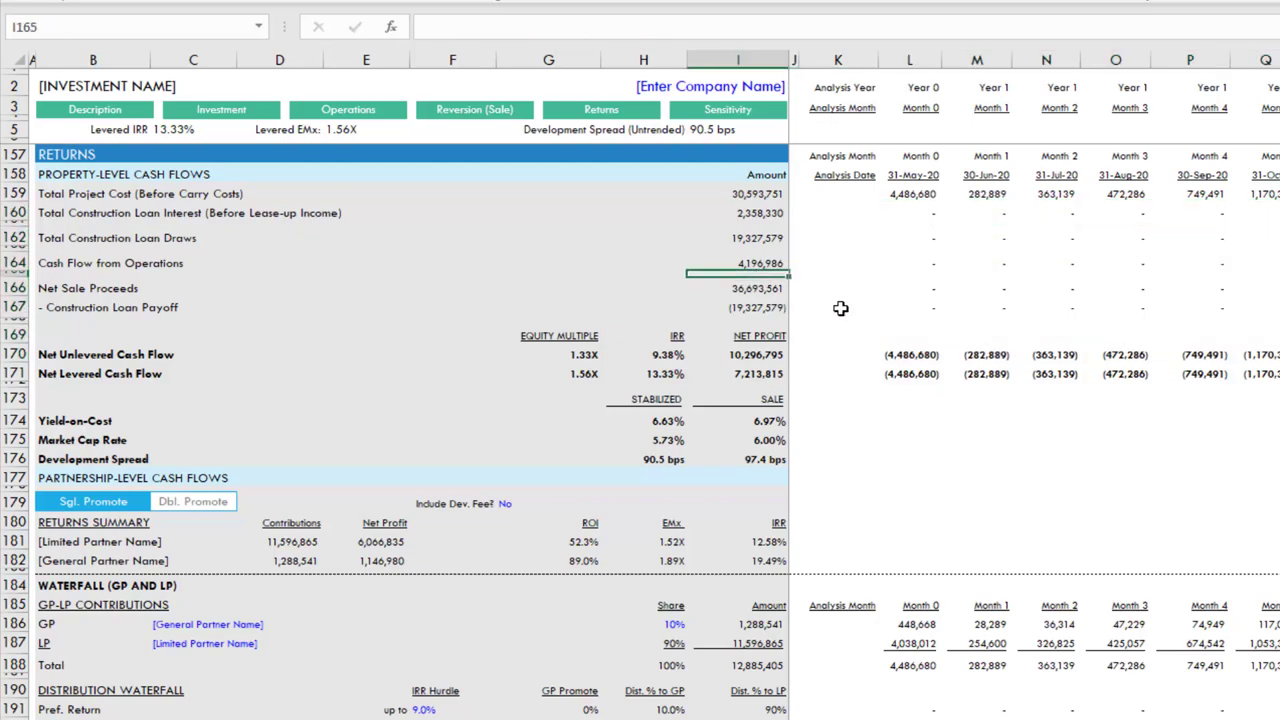
Compare the IRR, Net Profit and Equity Multiple of the Net Unlevered and Net Levered Cash Flow
left_click(666, 350)
left_click(664, 372)
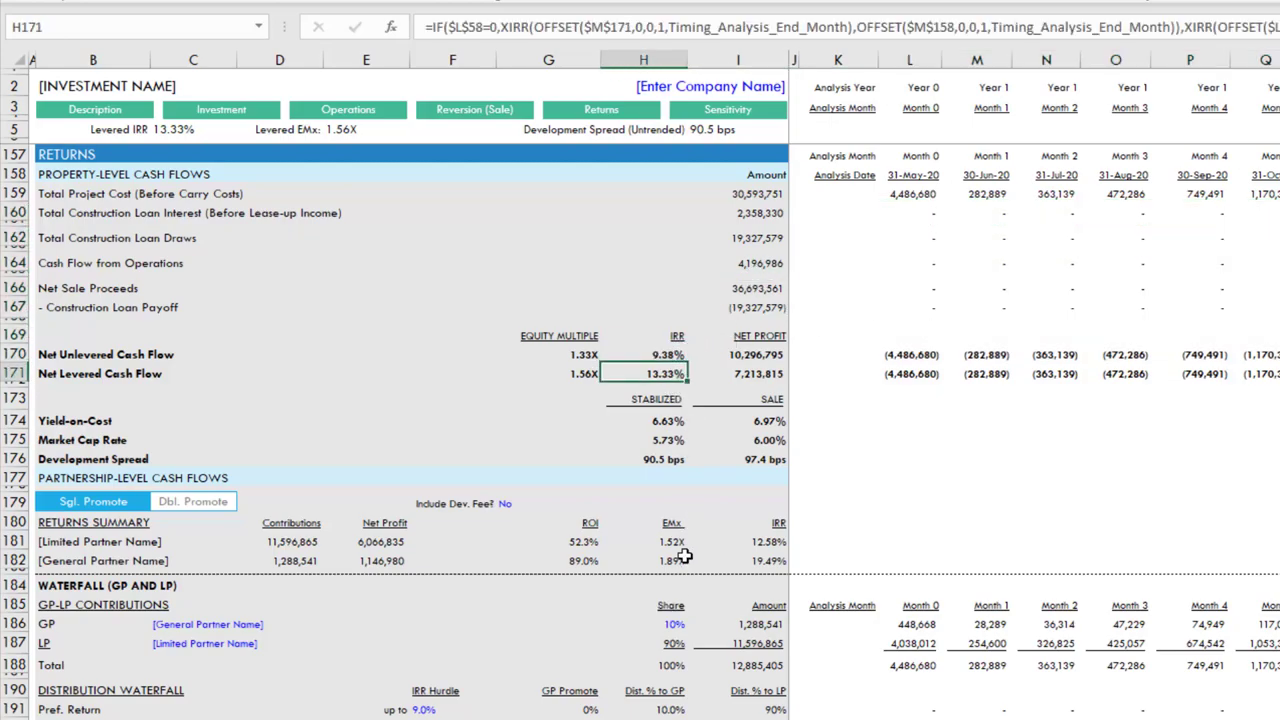
left_click(667, 355)
left_click(667, 372)
left_click(744, 372)
left_click(755, 352)
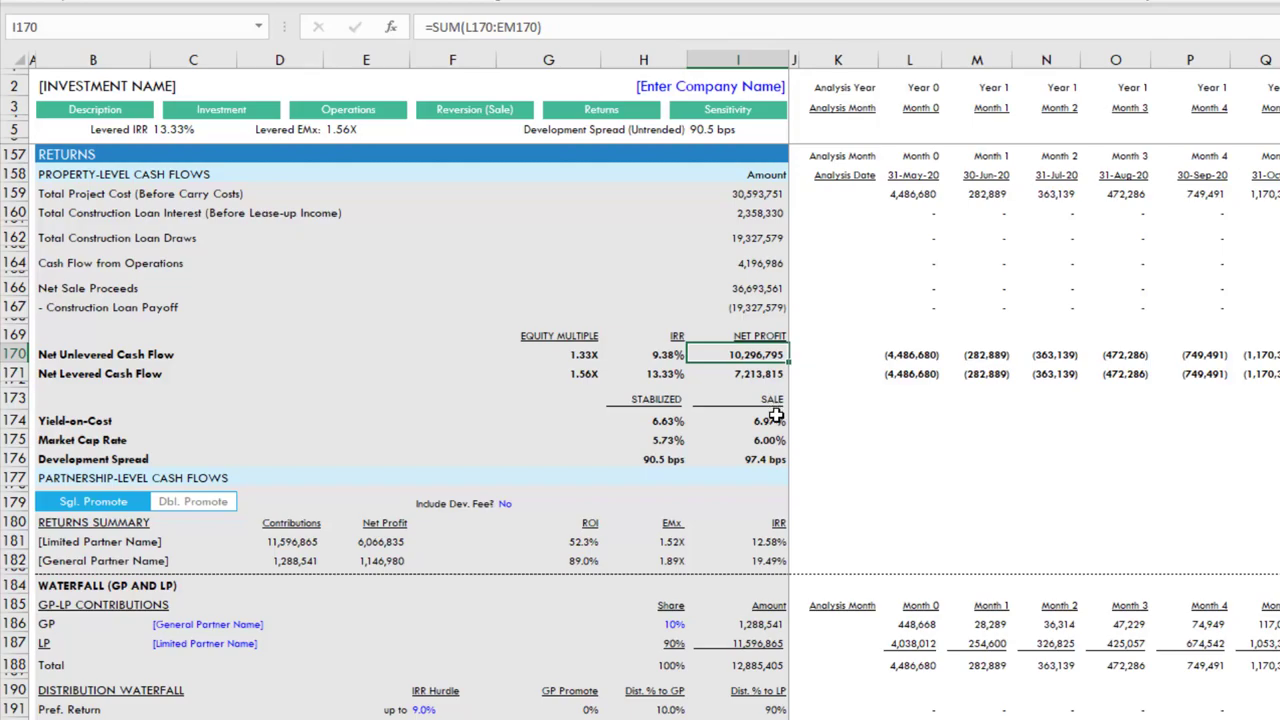
left_click(581, 372)
left_click(587, 348)
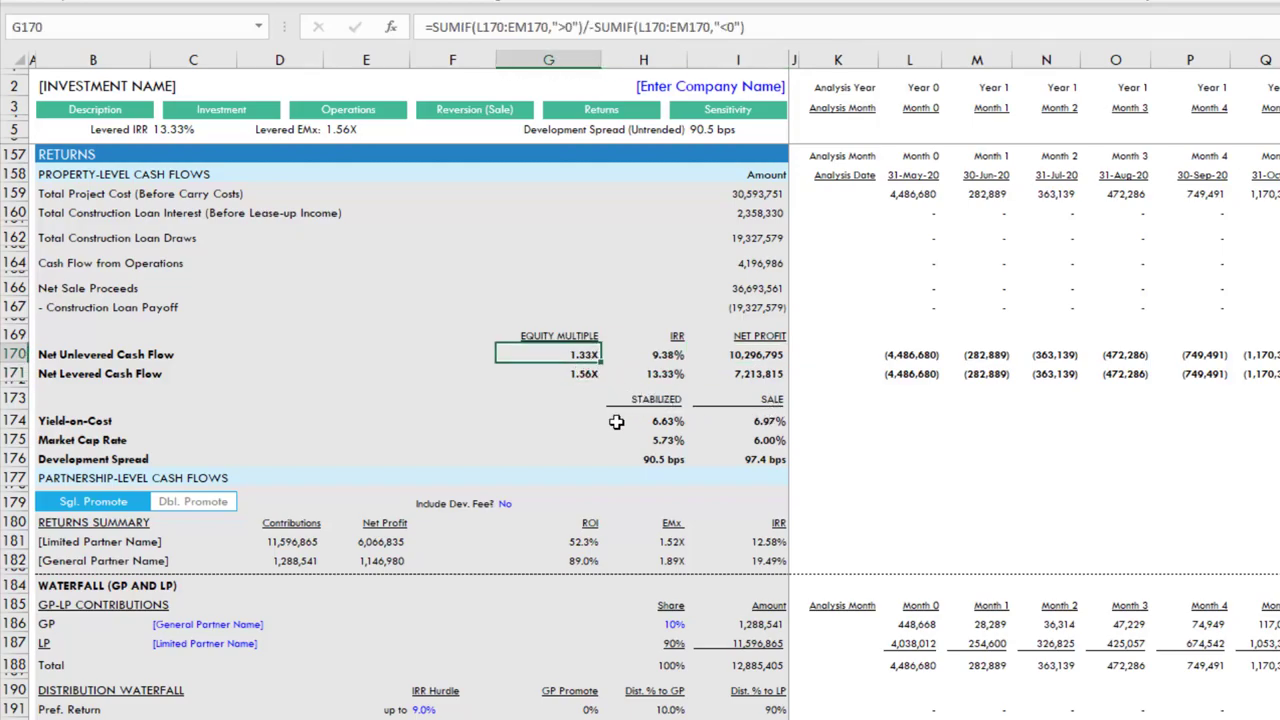
Examine the Stabilized and Sale formulas for Yield-on-Cost and Development Spread
scroll(616, 421, "down", 2)
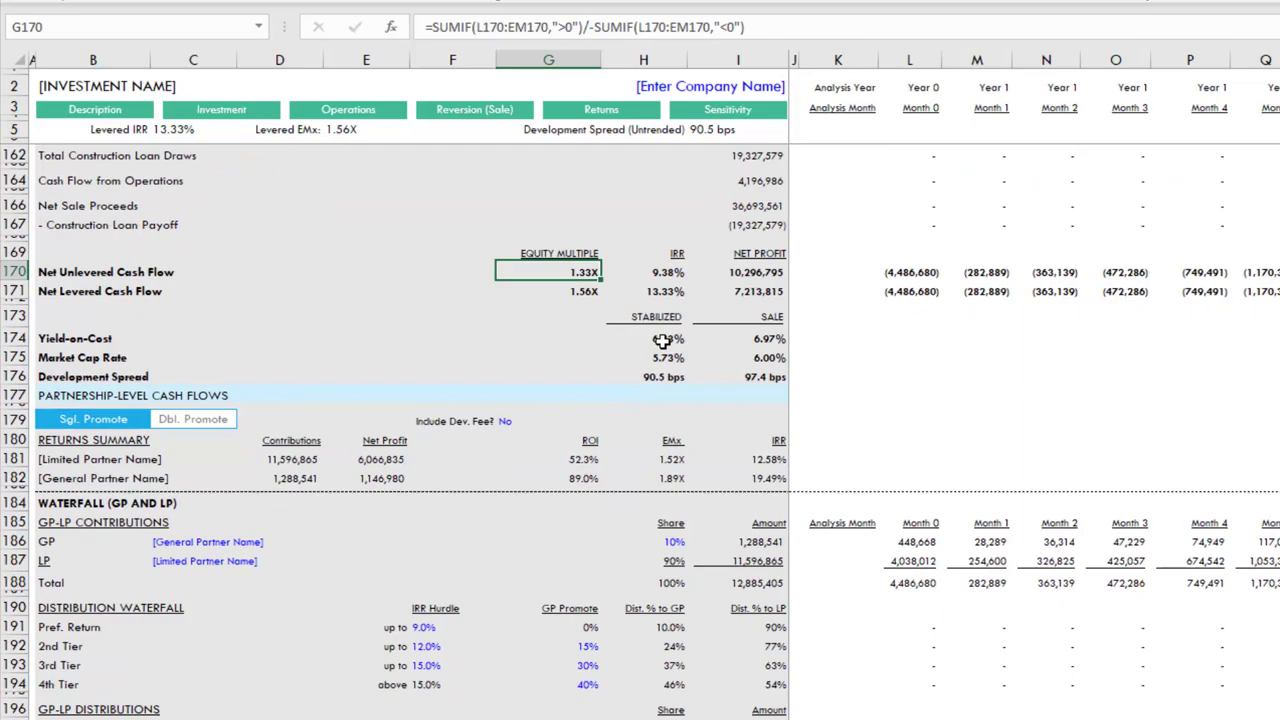
left_click(663, 340)
left_click(755, 338)
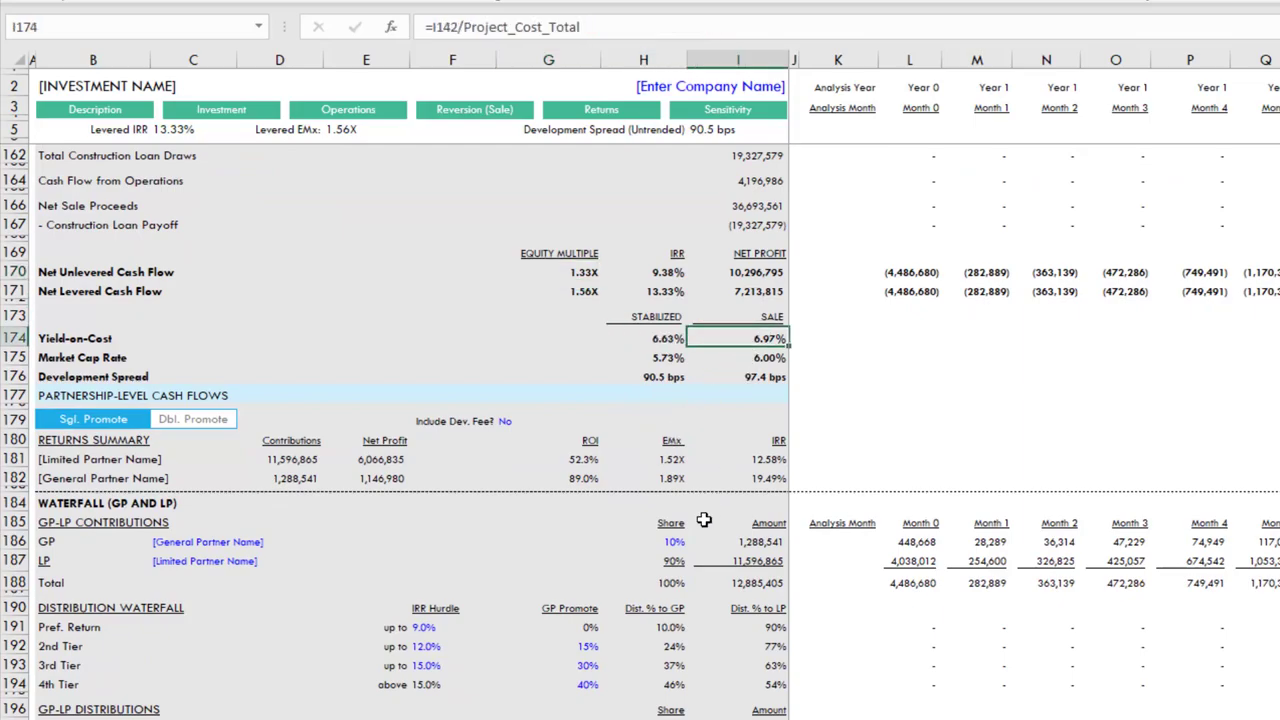
left_click(663, 378)
left_click(745, 377)
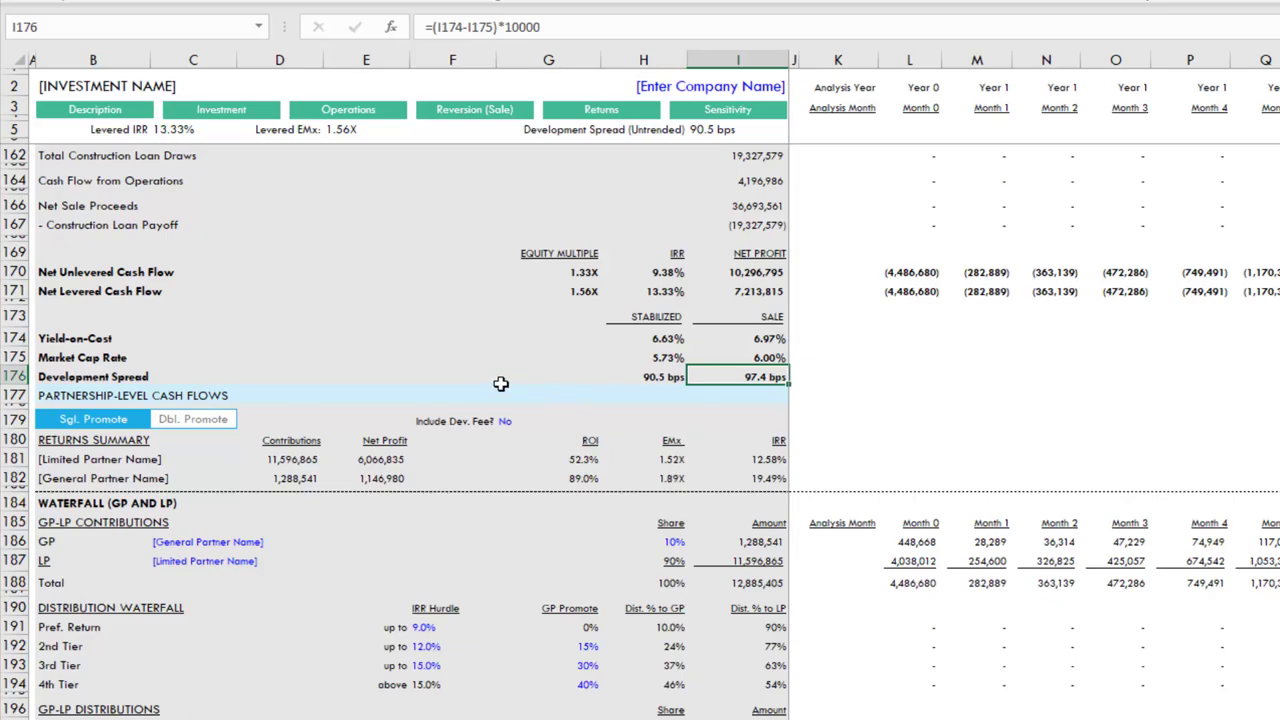
Switch the Partnership-Level Cash Flows between Dbl. Promote and Sgl. Promote to compare the waterfalls, ending on Sgl. Promote
scroll(500, 380, "down", 4)
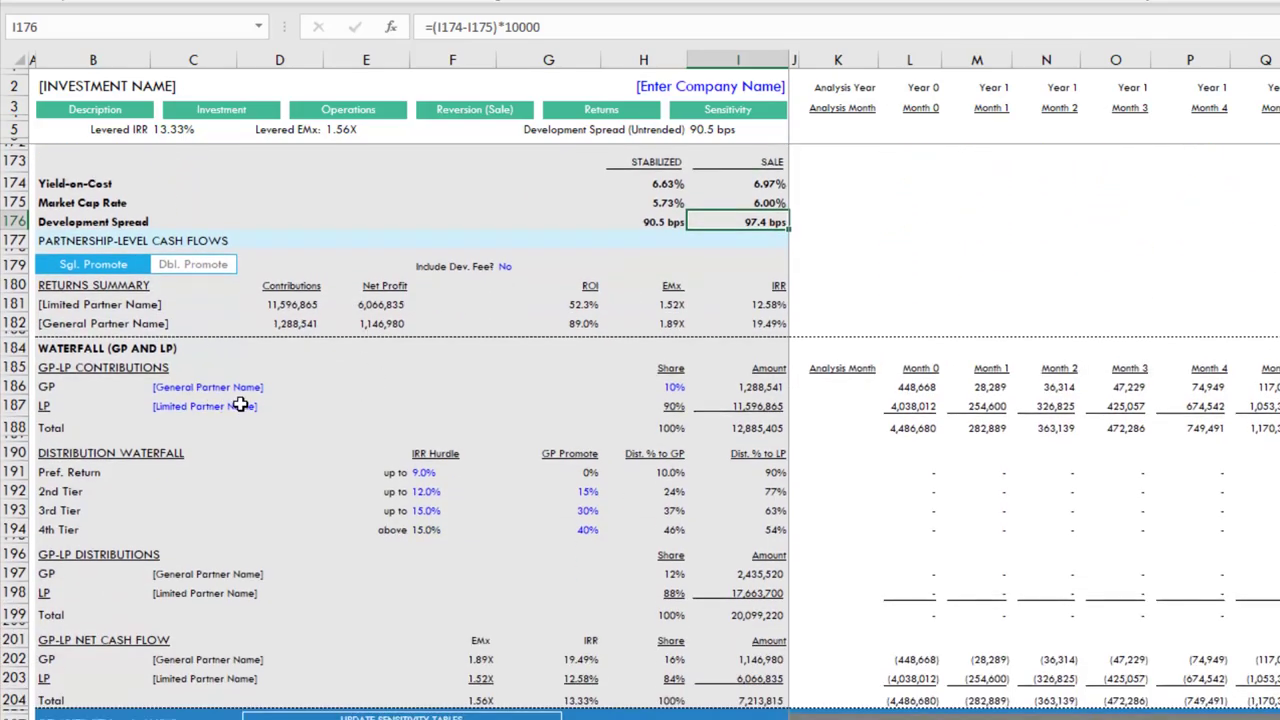
left_click(190, 268)
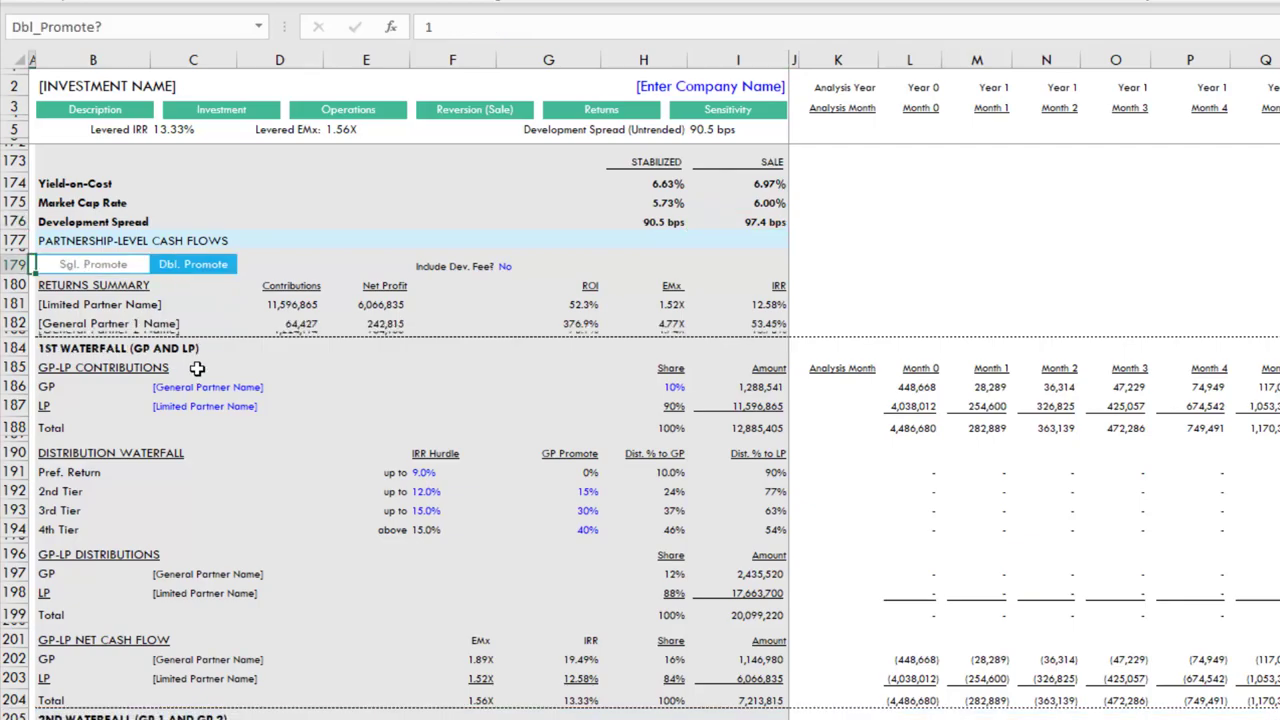
left_click(95, 265)
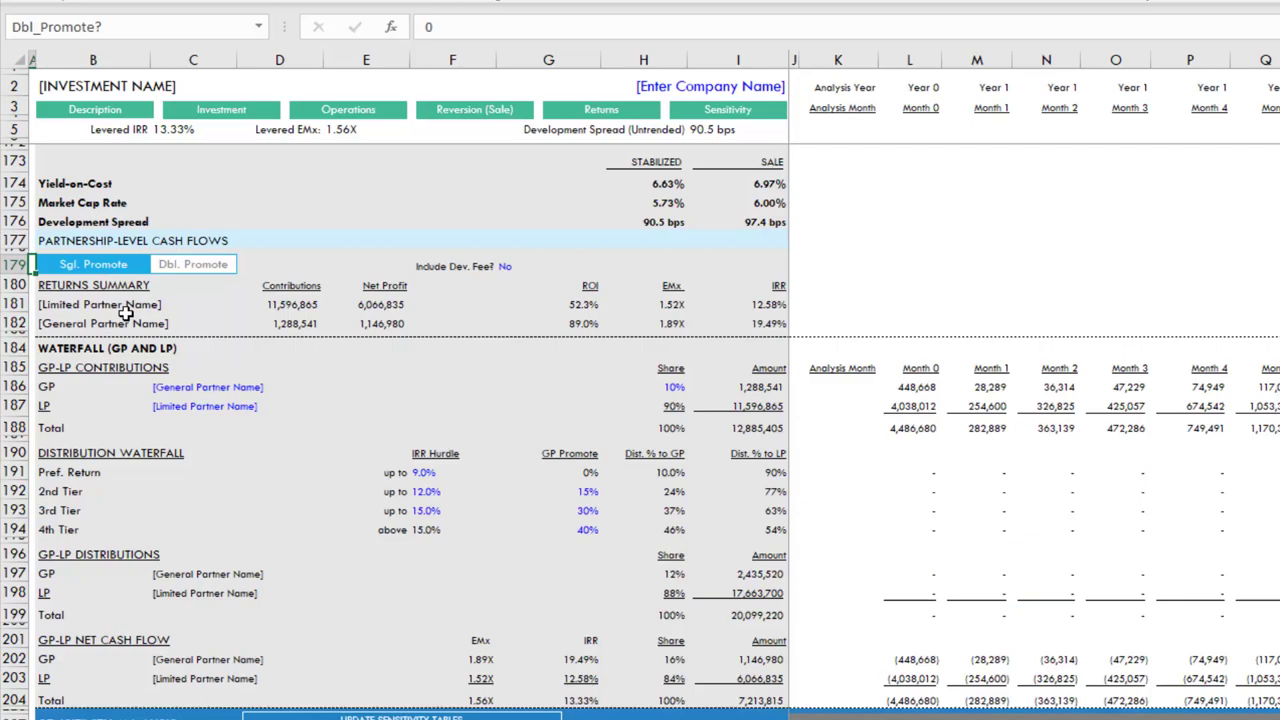
left_click(188, 266)
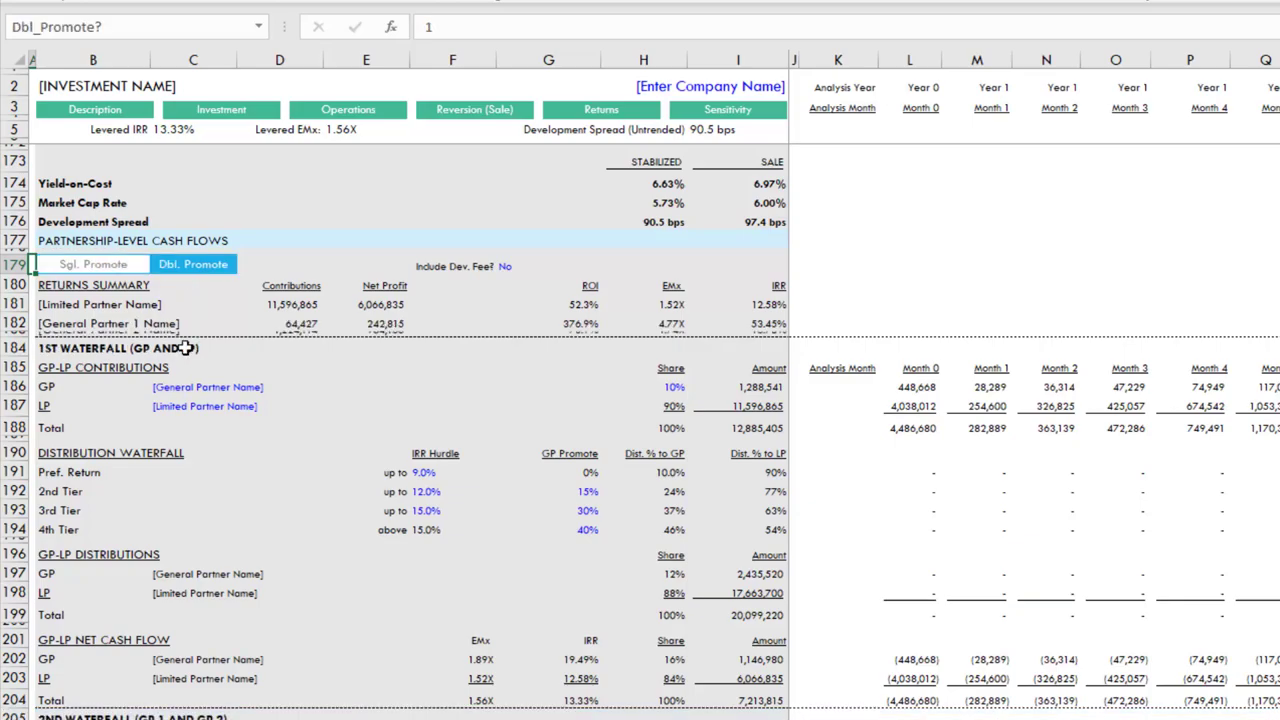
left_click(90, 264)
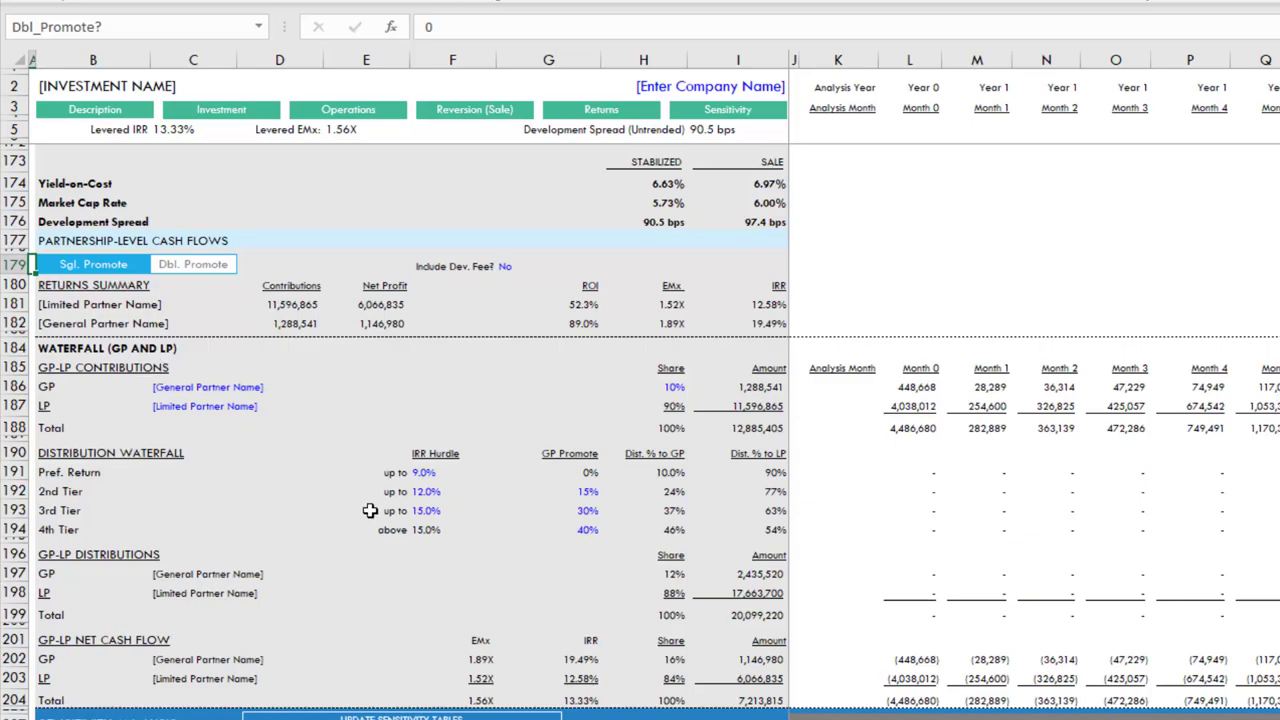
Review the waterfall's IRR Hurdle and GP Promote inputs and the GP and LP contribution shares and name fields
left_click_drag(420, 475, 433, 505)
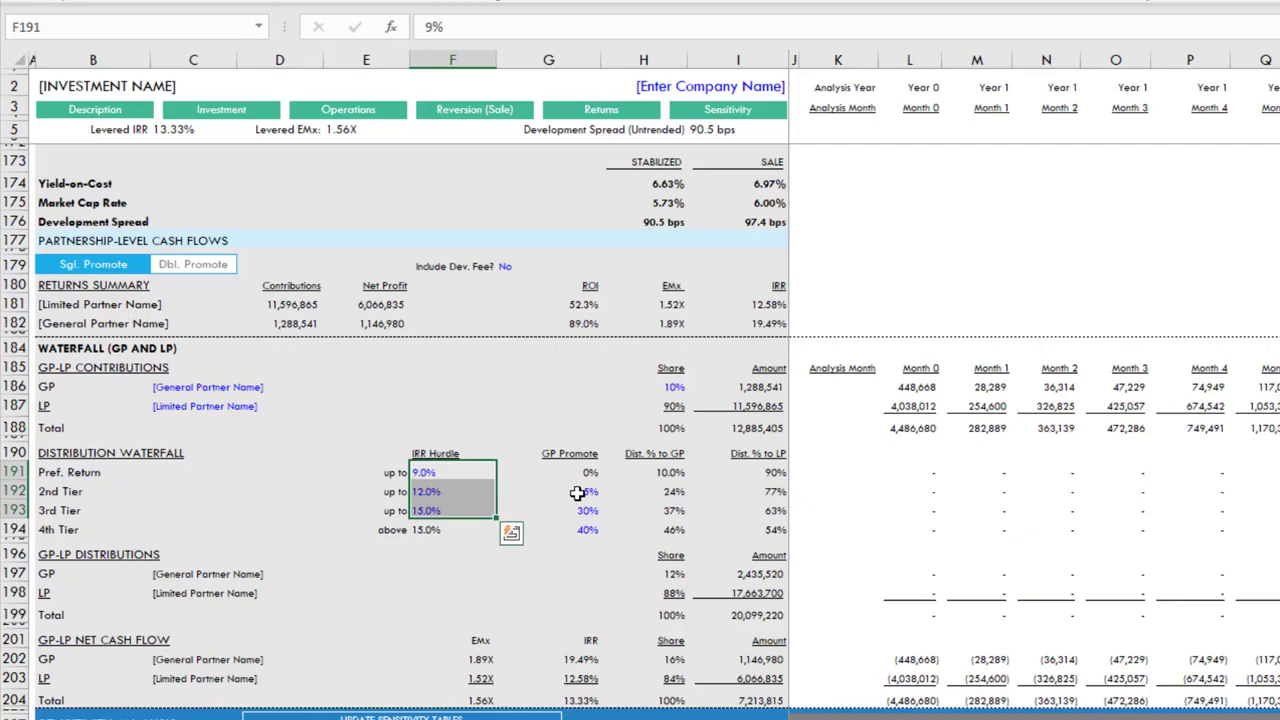
left_click_drag(577, 493, 580, 528)
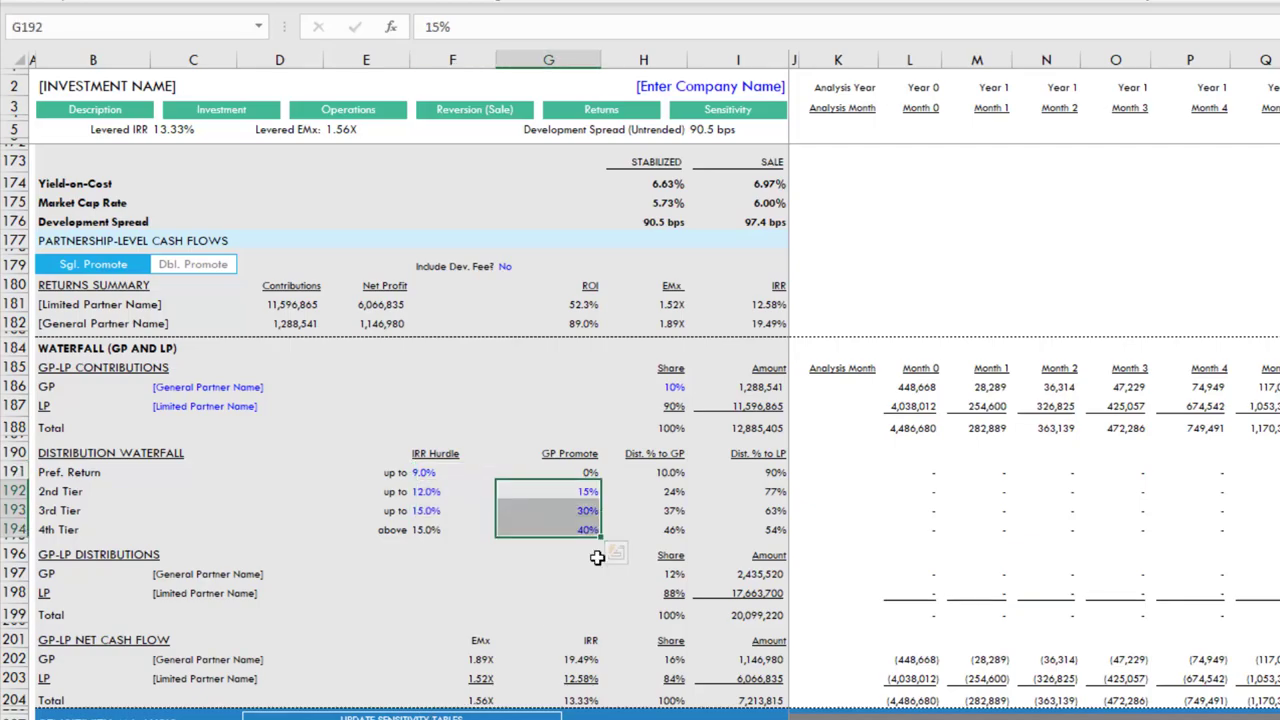
left_click(678, 386)
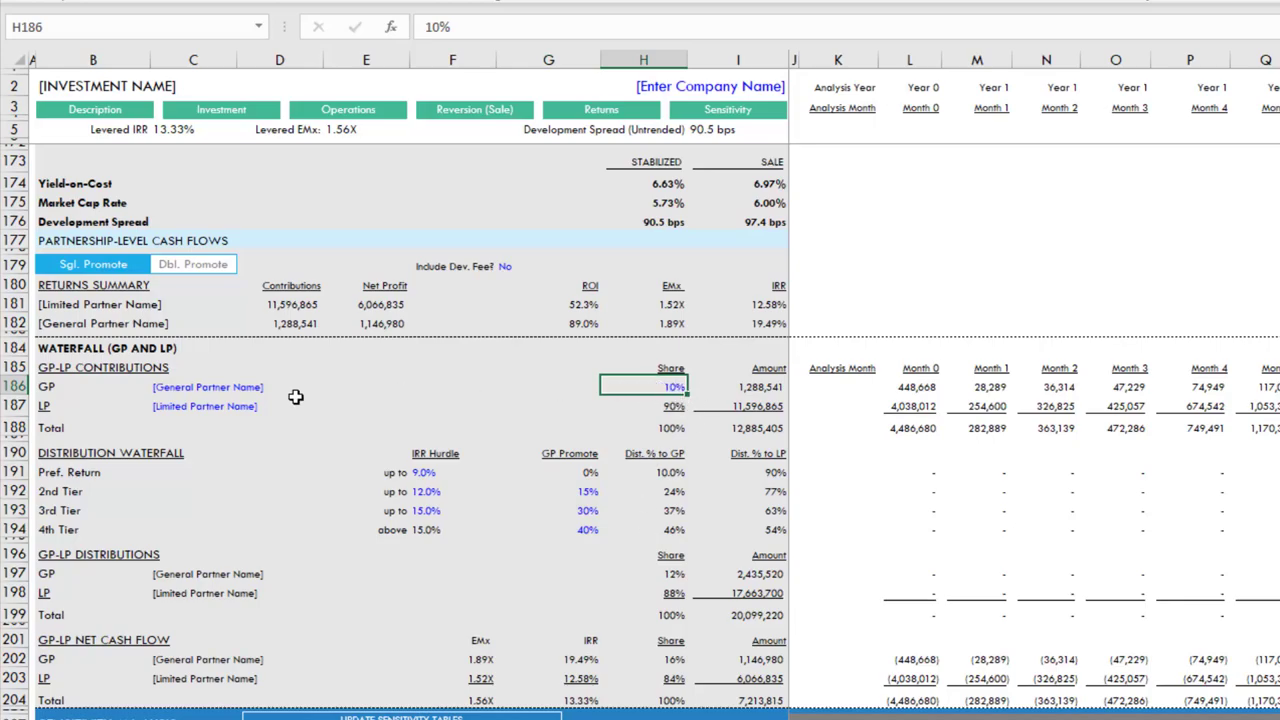
left_click(193, 386)
left_click(662, 405)
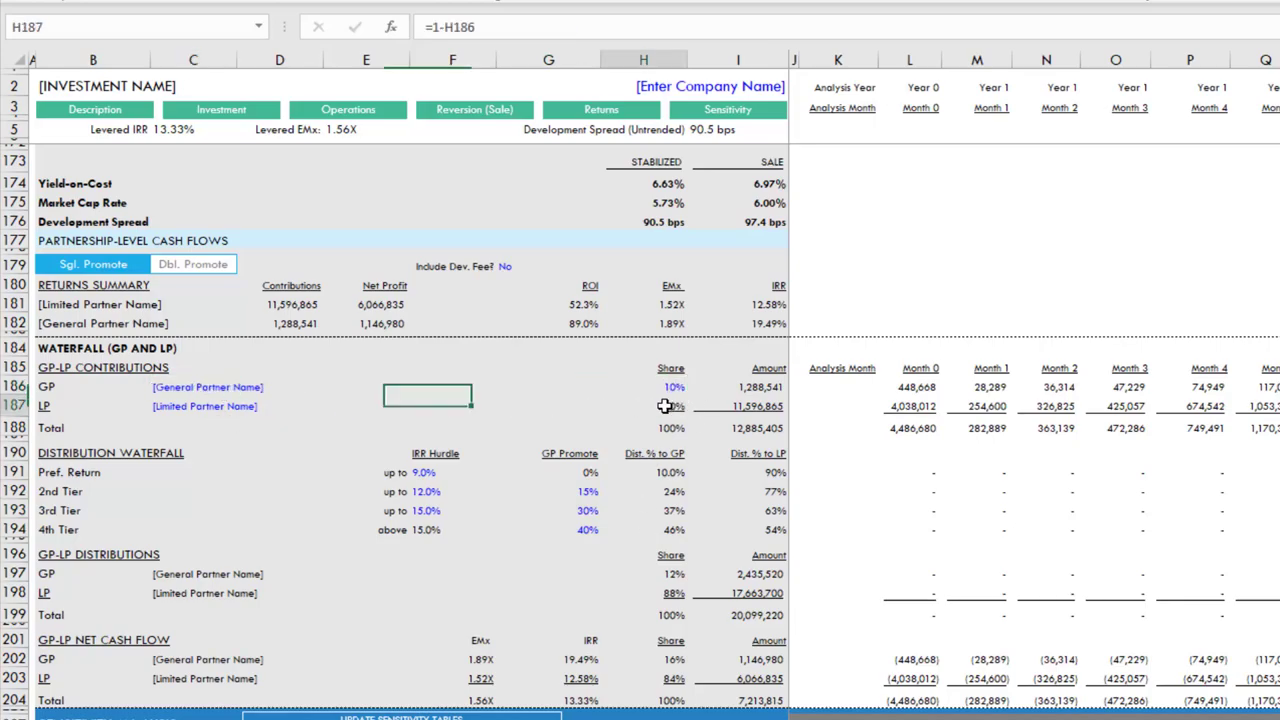
Set Include Dev. Fee to Yes to compare the partnership returns and waterfall, and return it to No
left_click(512, 267)
left_click(609, 267)
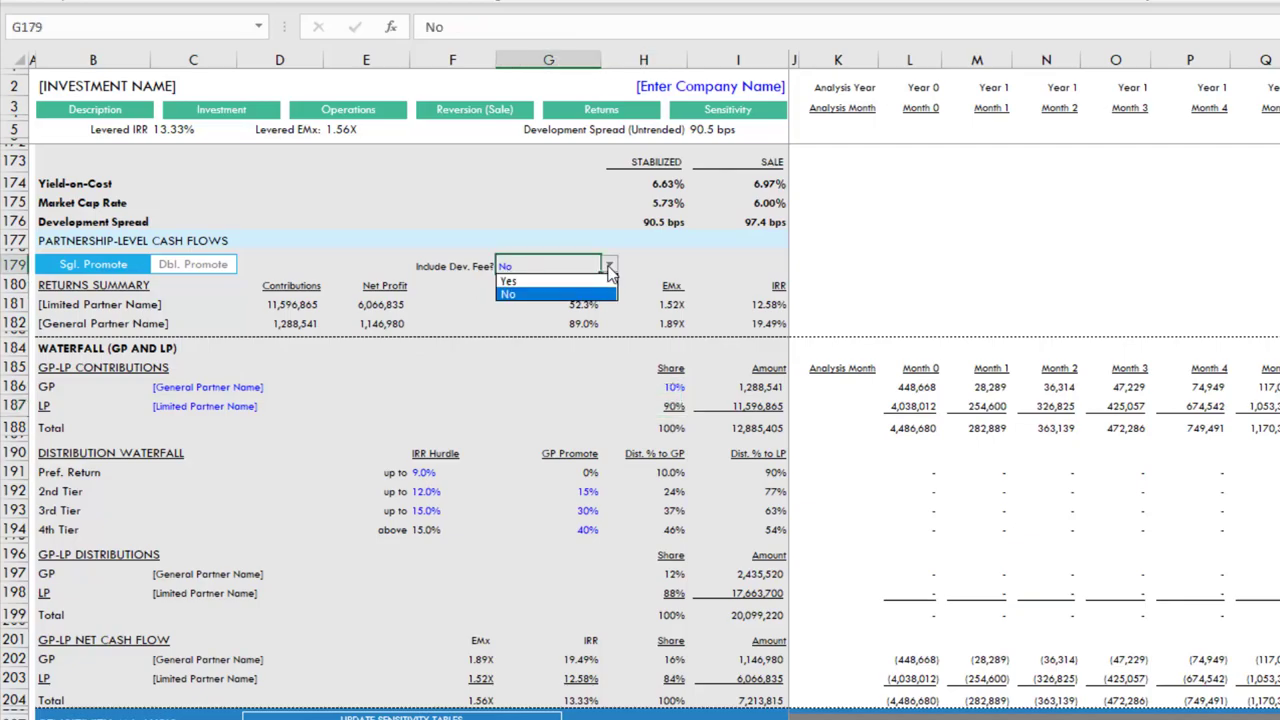
left_click(580, 282)
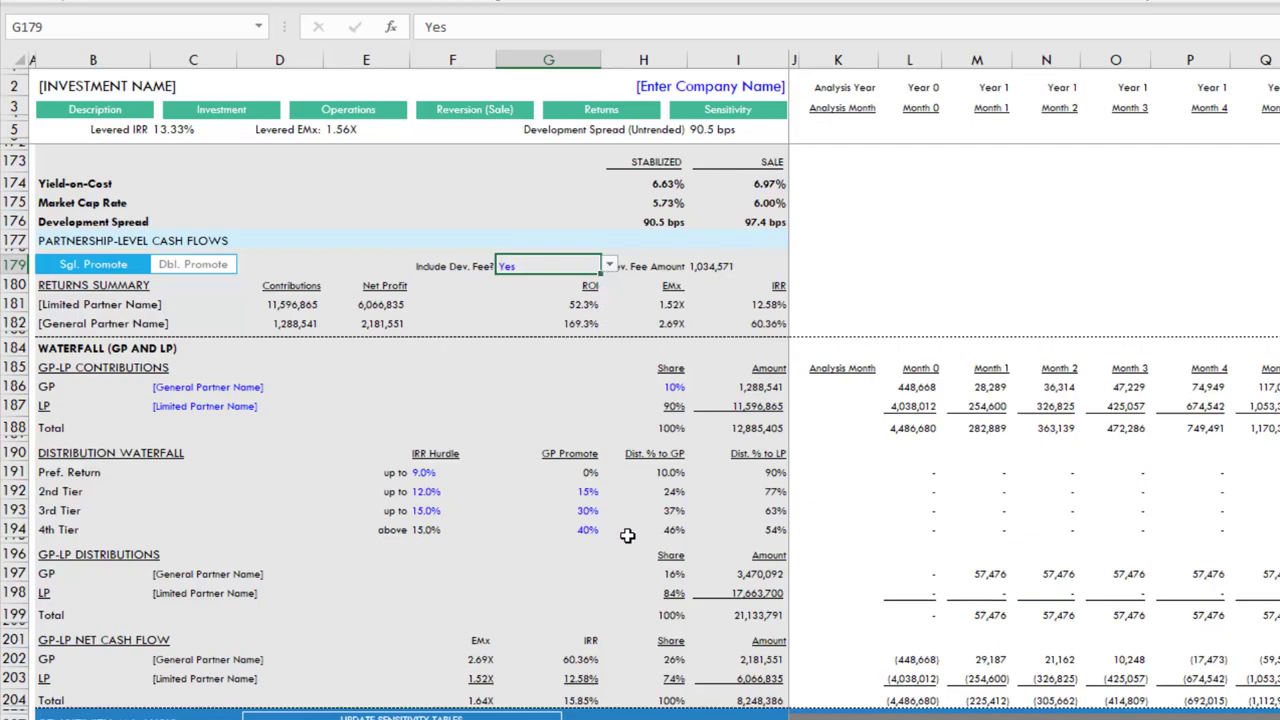
left_click(608, 266)
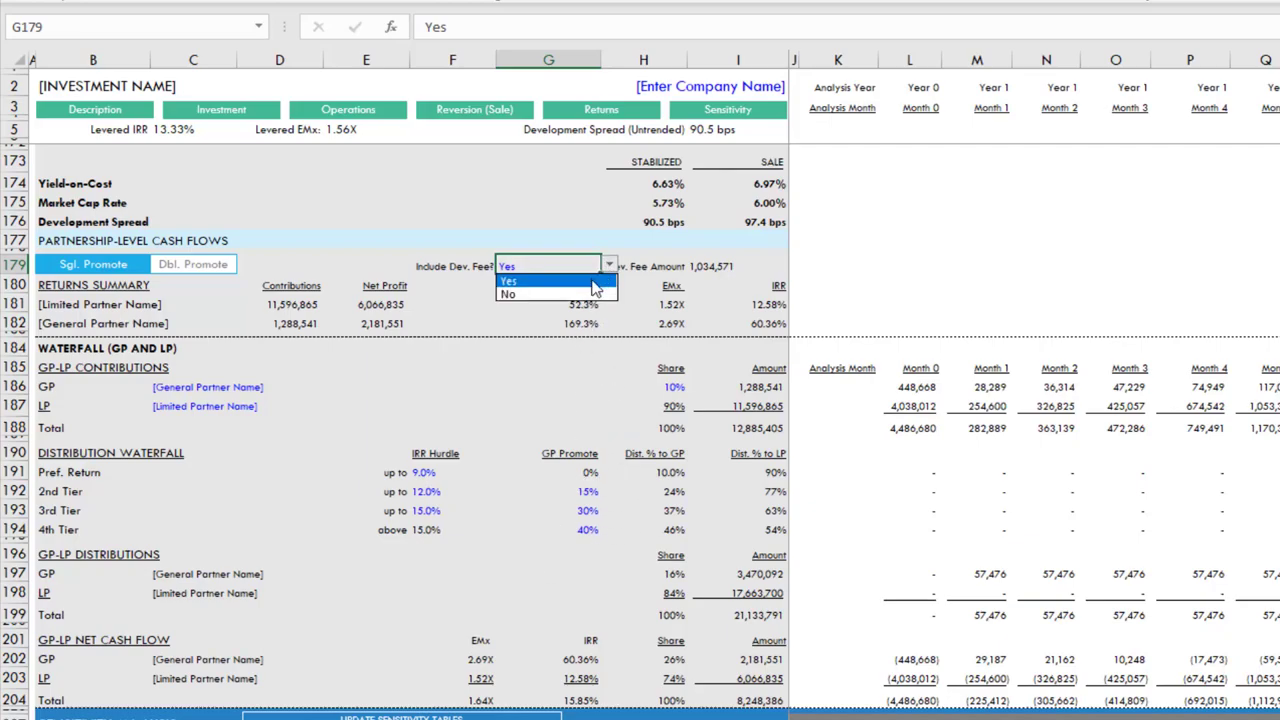
left_click(590, 295)
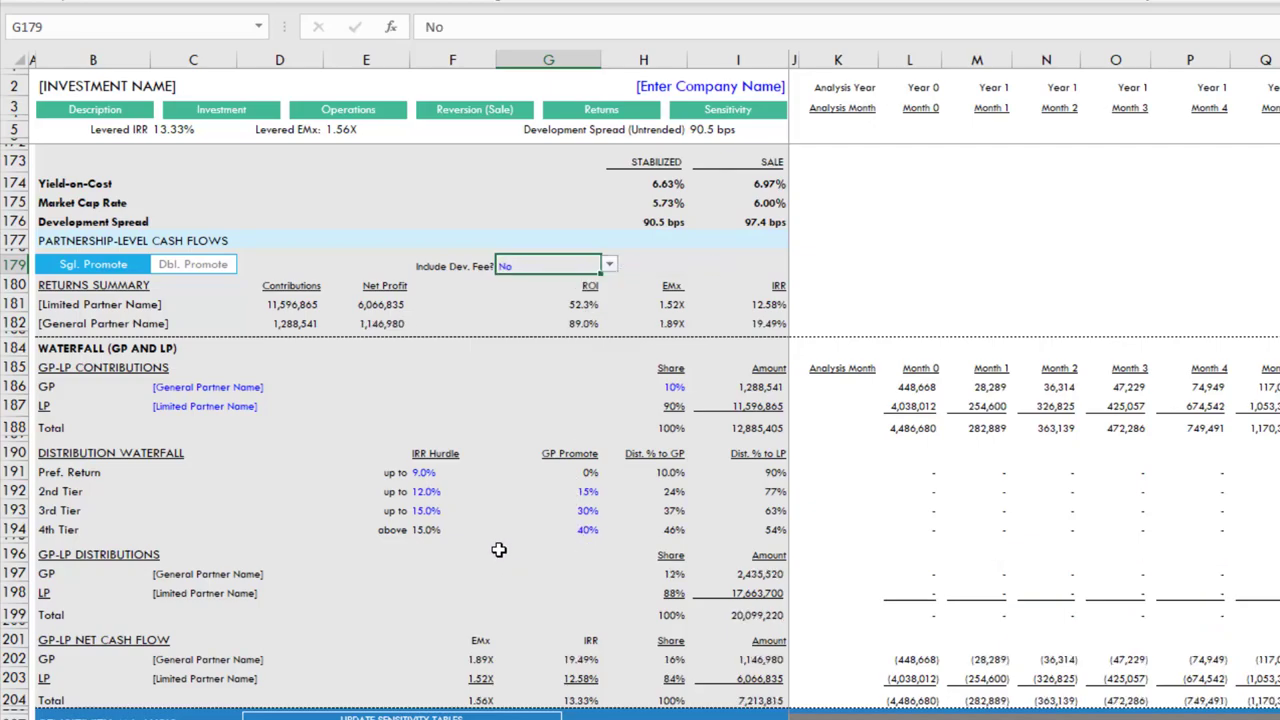
left_click_drag(505, 530, 440, 530)
Review the Vacancy, Exit Cap Rate, Inc. Growth and Exp. Growth variables in the Sensitivity Analysis section and update the sensitivity tables
left_click(743, 120)
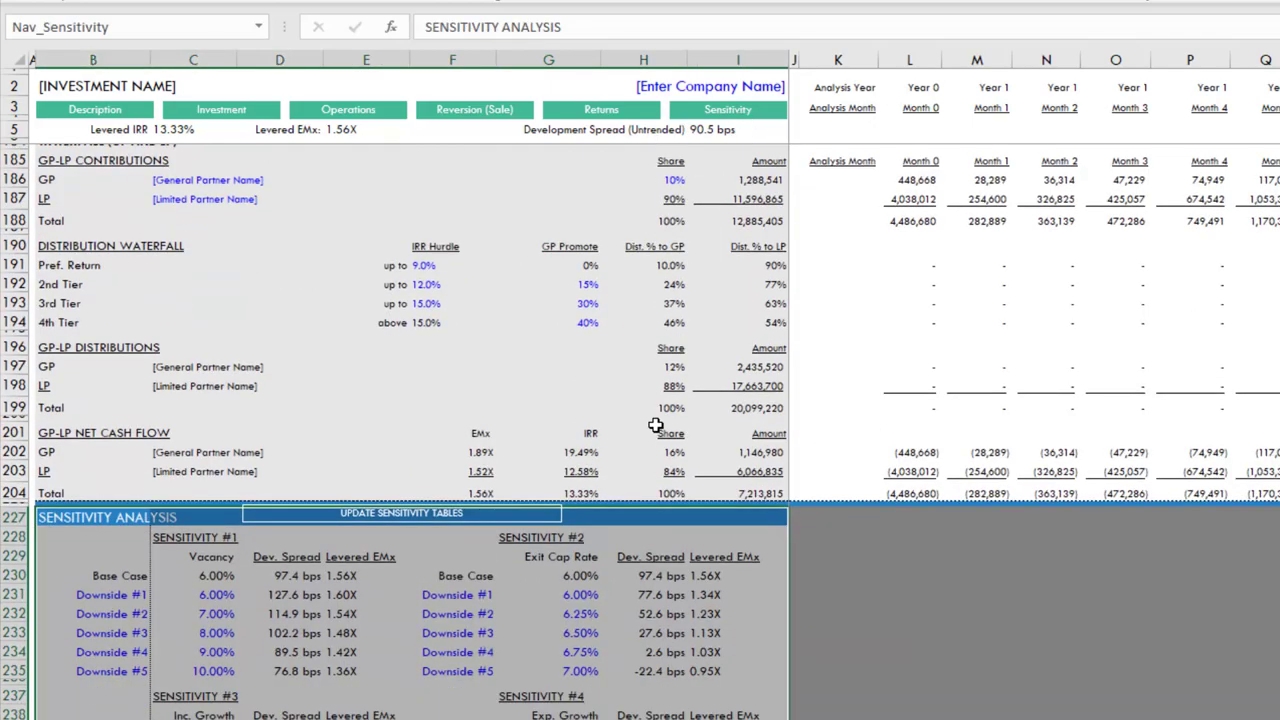
left_click(530, 646)
scroll(530, 646, "down", 4)
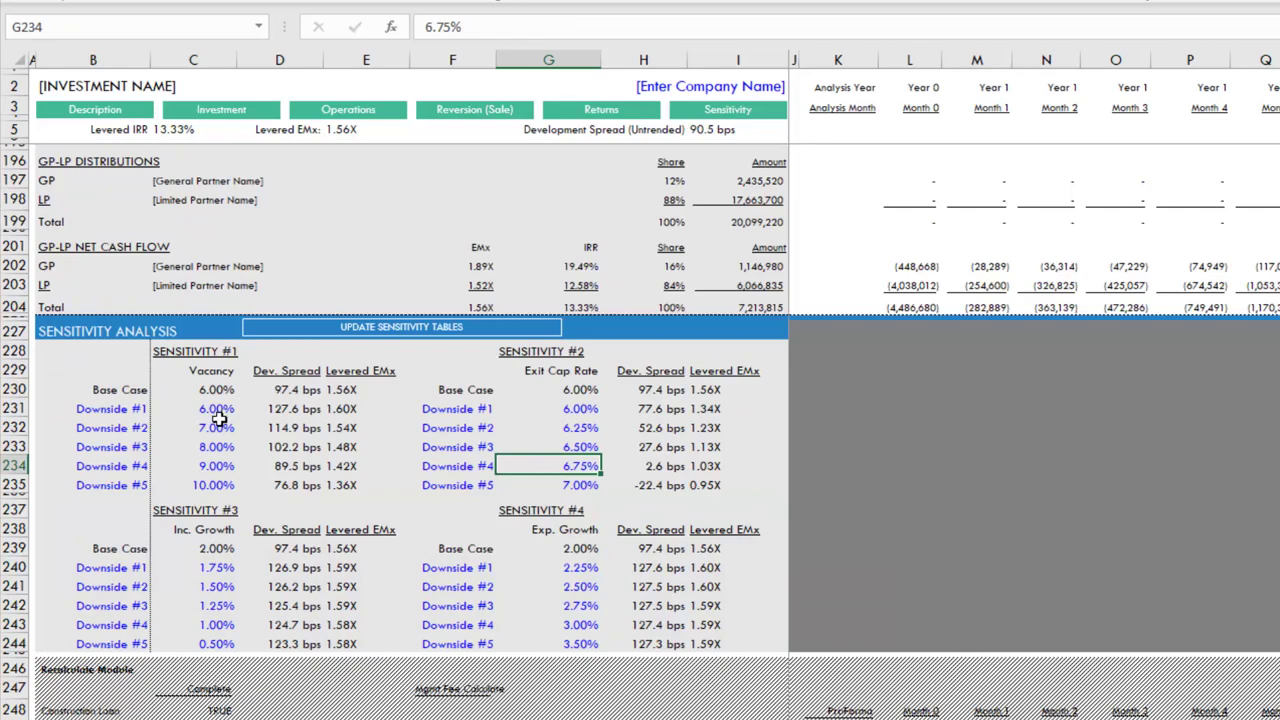
left_click(210, 372)
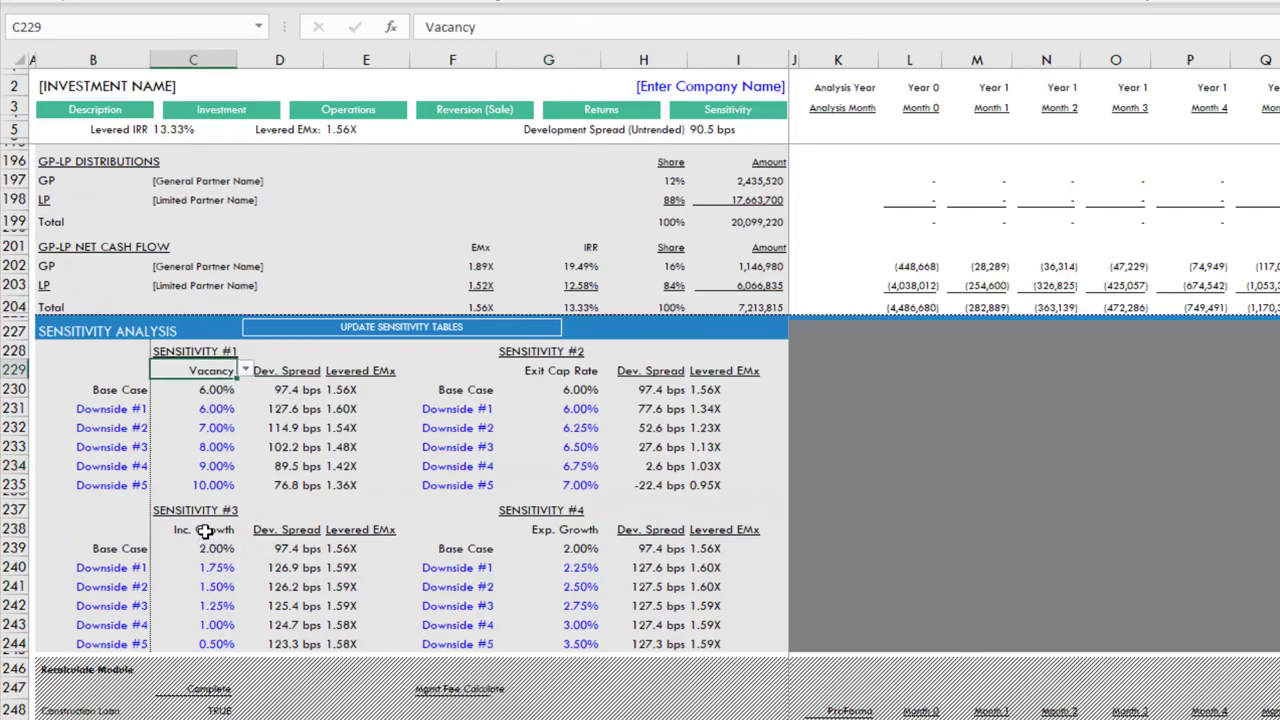
left_click(212, 529)
left_click(555, 529)
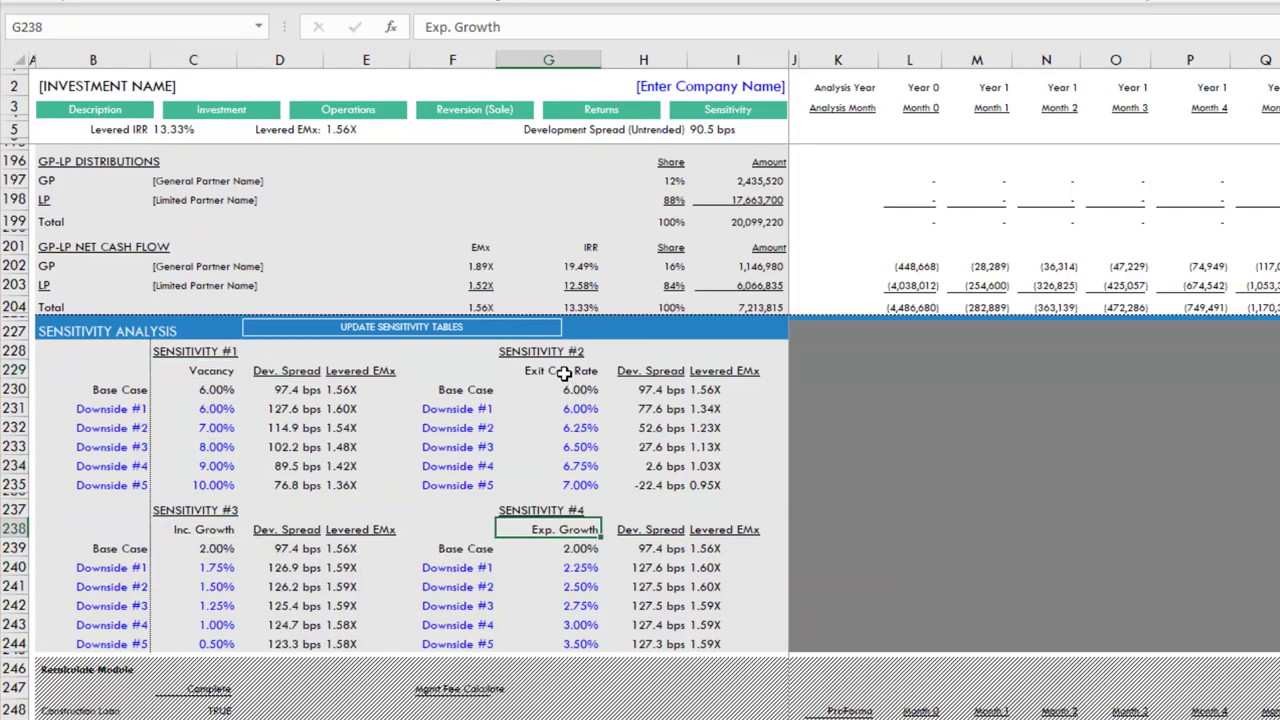
left_click(578, 370)
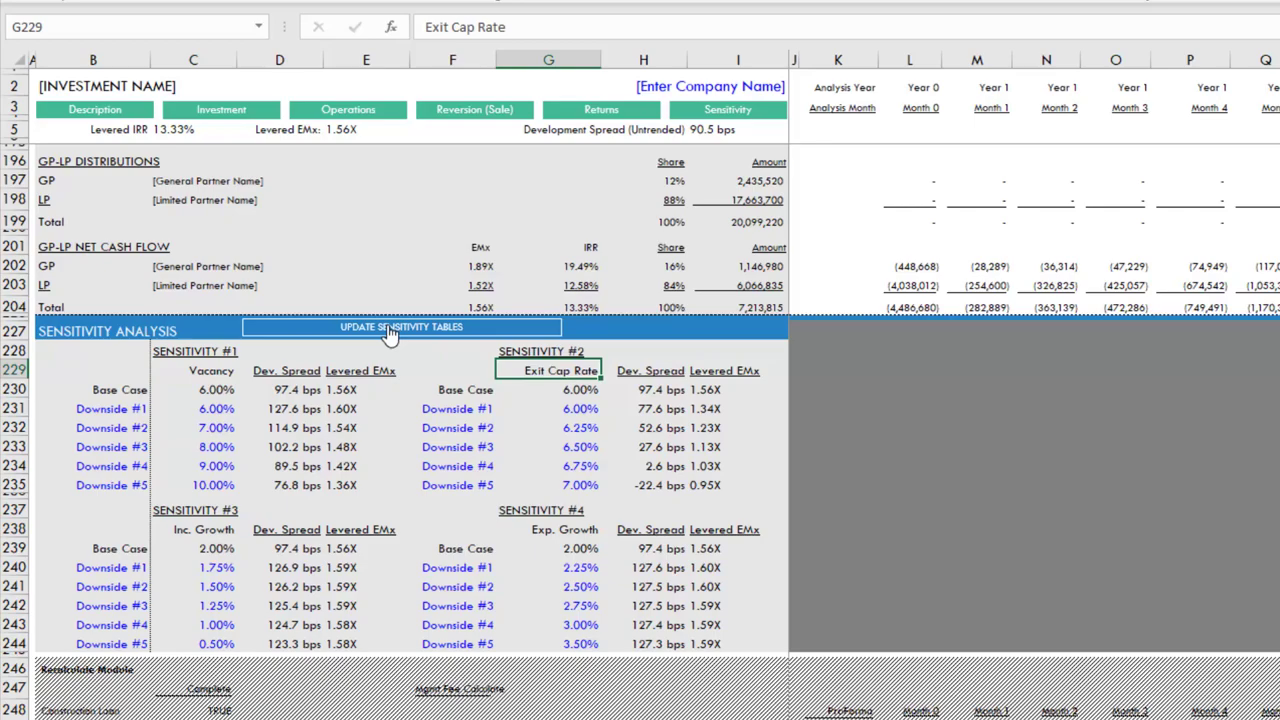
left_click(390, 333)
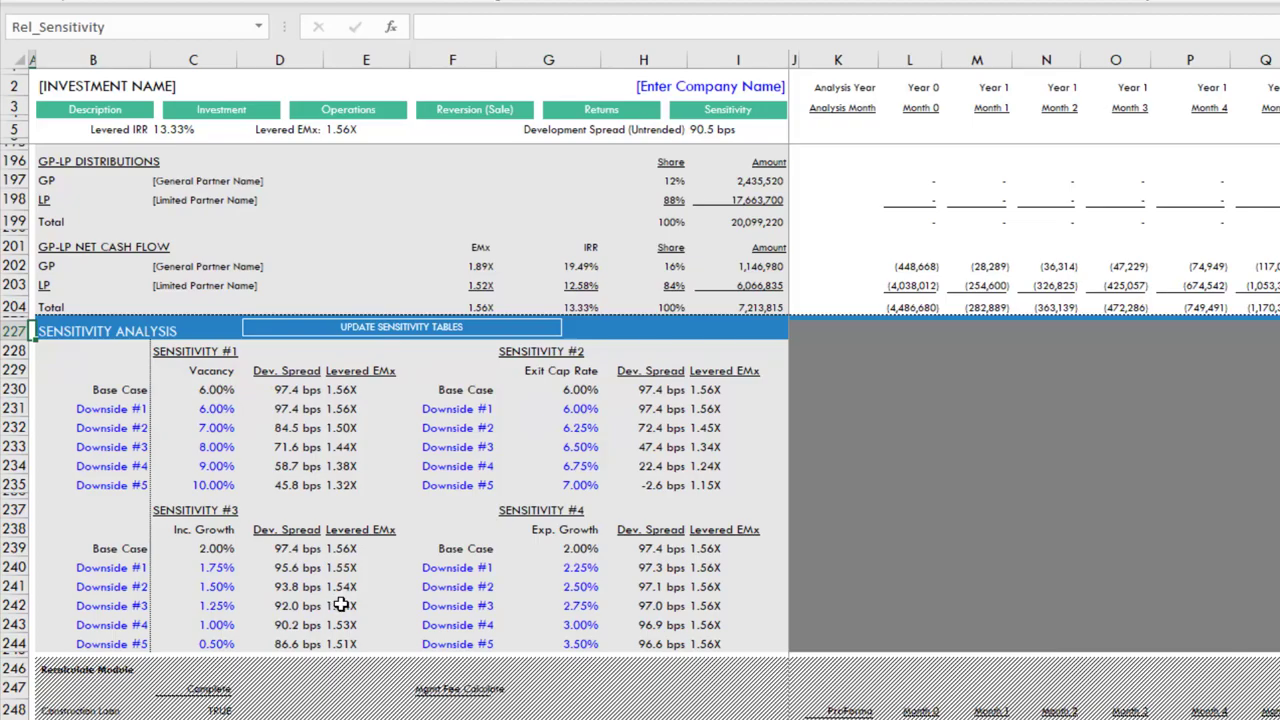
Open the Summary sheet and review the Pro Forma's Stabilized and Sale figures and the Sources and Uses tables
scroll(340, 605, "up", 10)
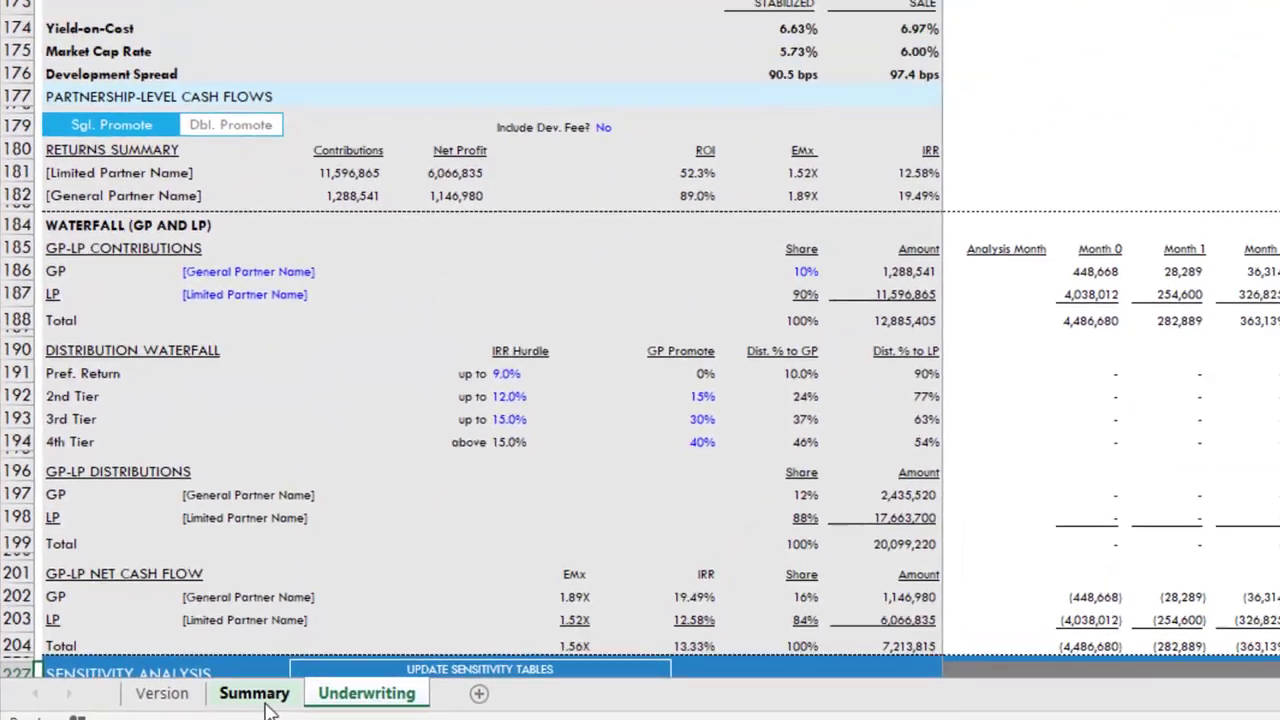
left_click(256, 694)
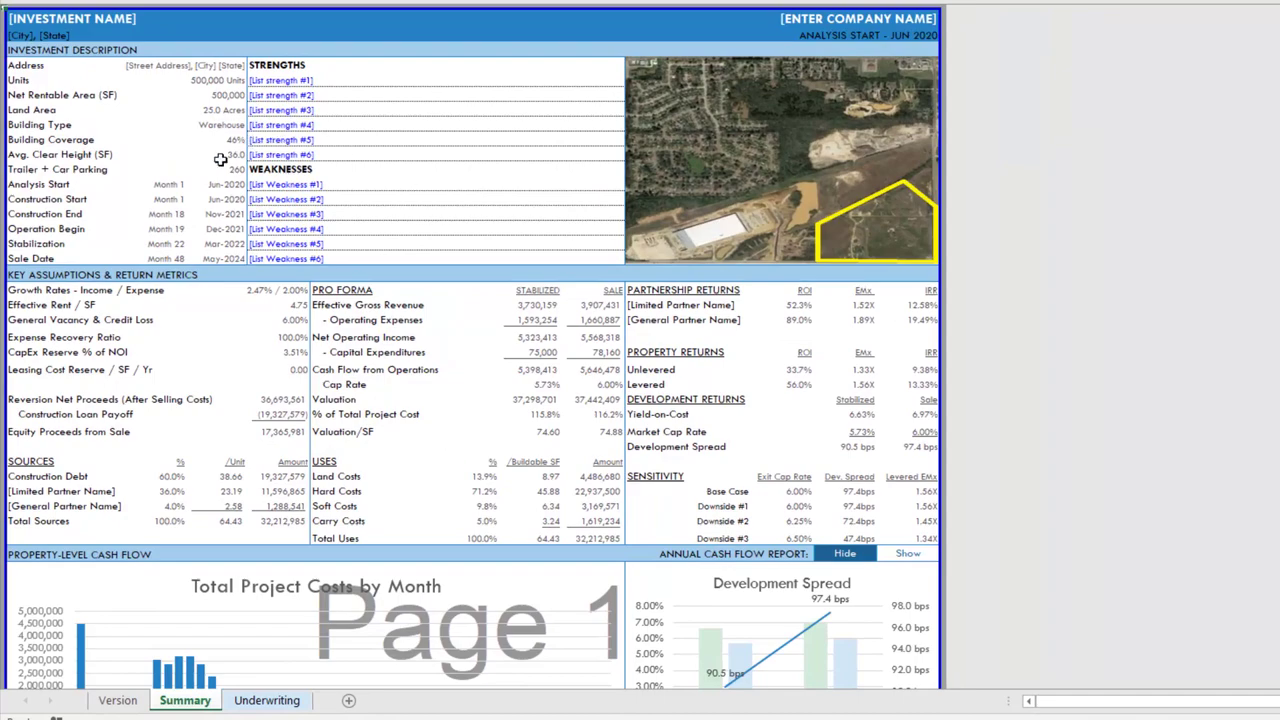
scroll(220, 160, "down", 3)
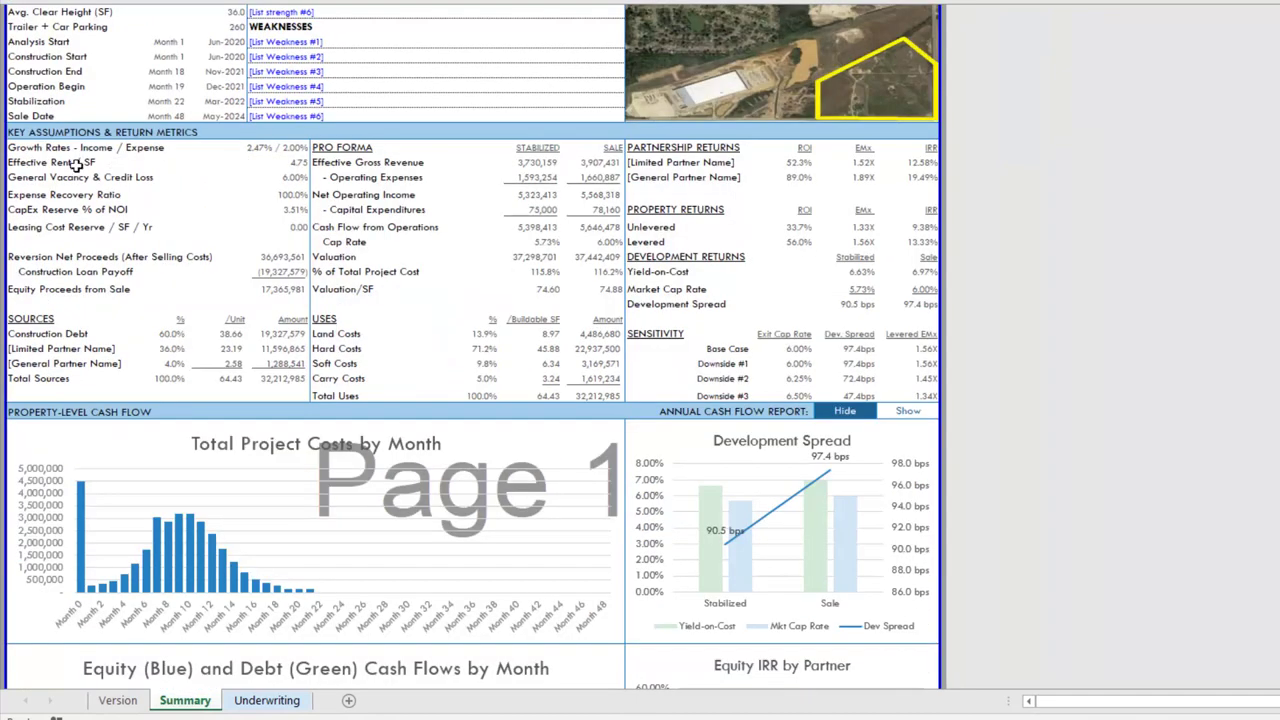
left_click_drag(517, 153, 535, 198)
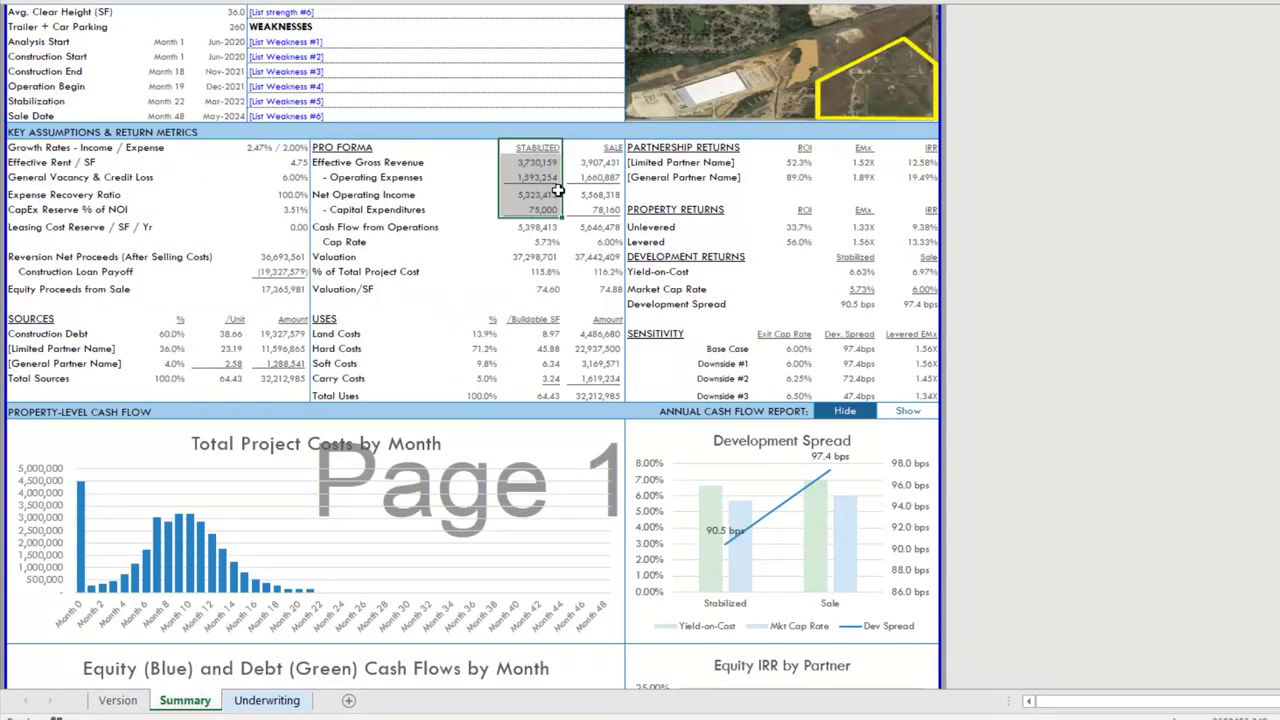
left_click_drag(595, 162, 595, 195)
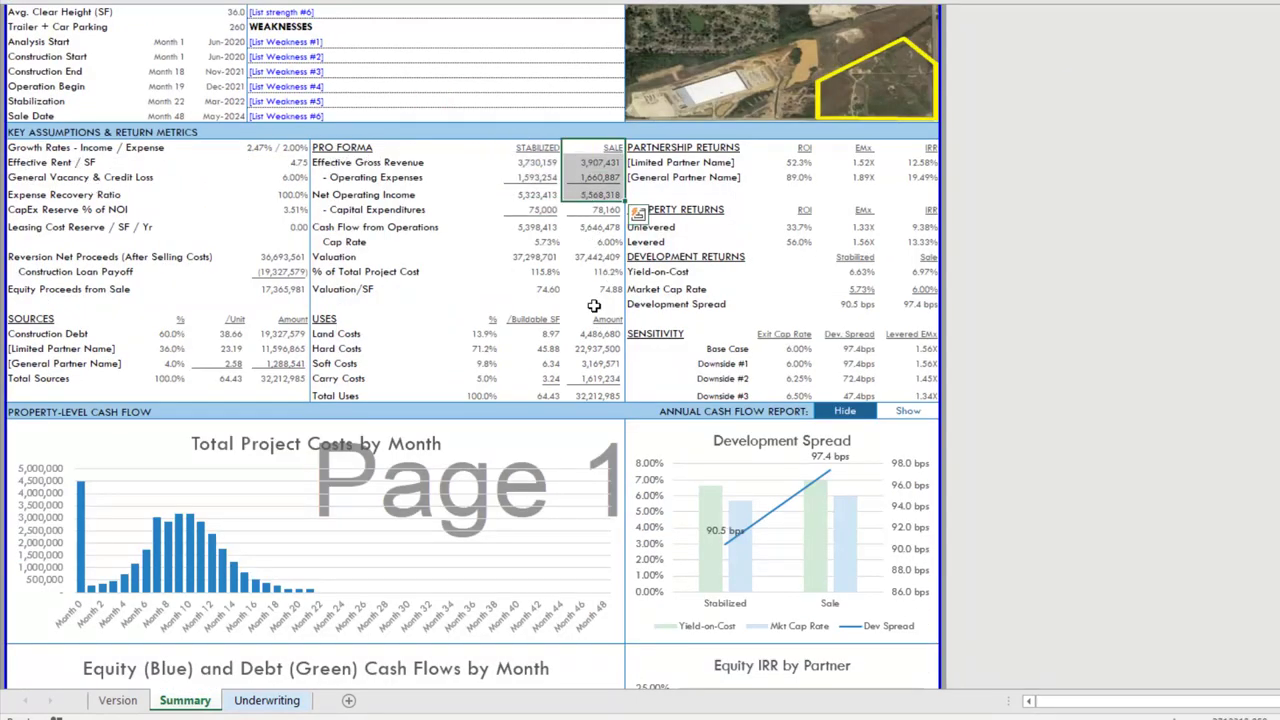
left_click(331, 319)
left_click(46, 318)
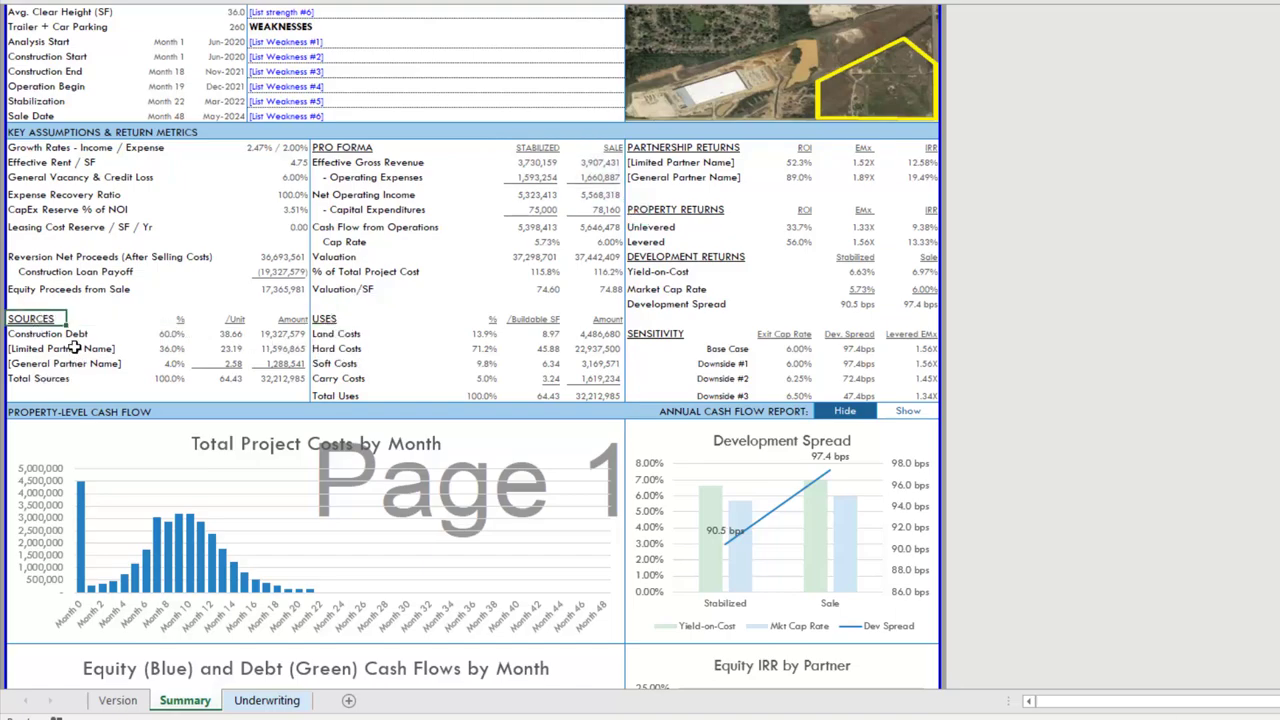
Examine the key assumptions on the Summary sheet, from Growth Rates and Effective Rent / SF to CapEx Reserve
left_click_drag(46, 150, 52, 211)
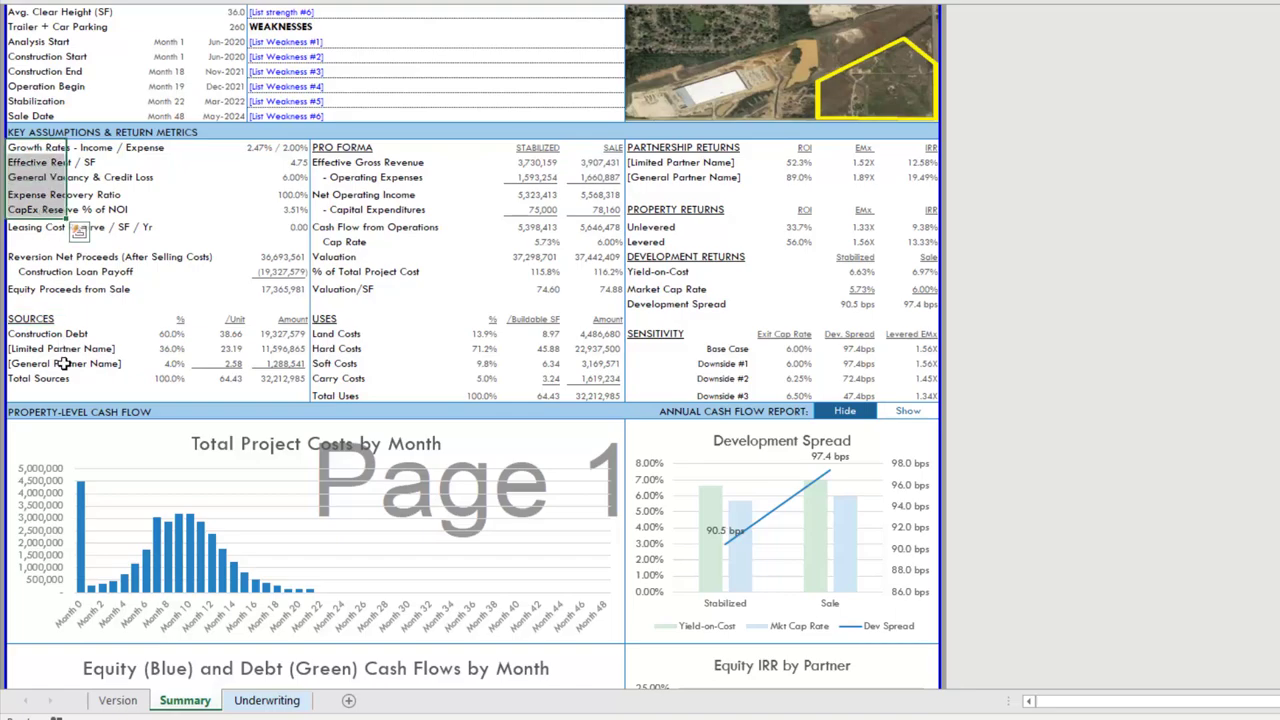
left_click(143, 179)
left_click(282, 149)
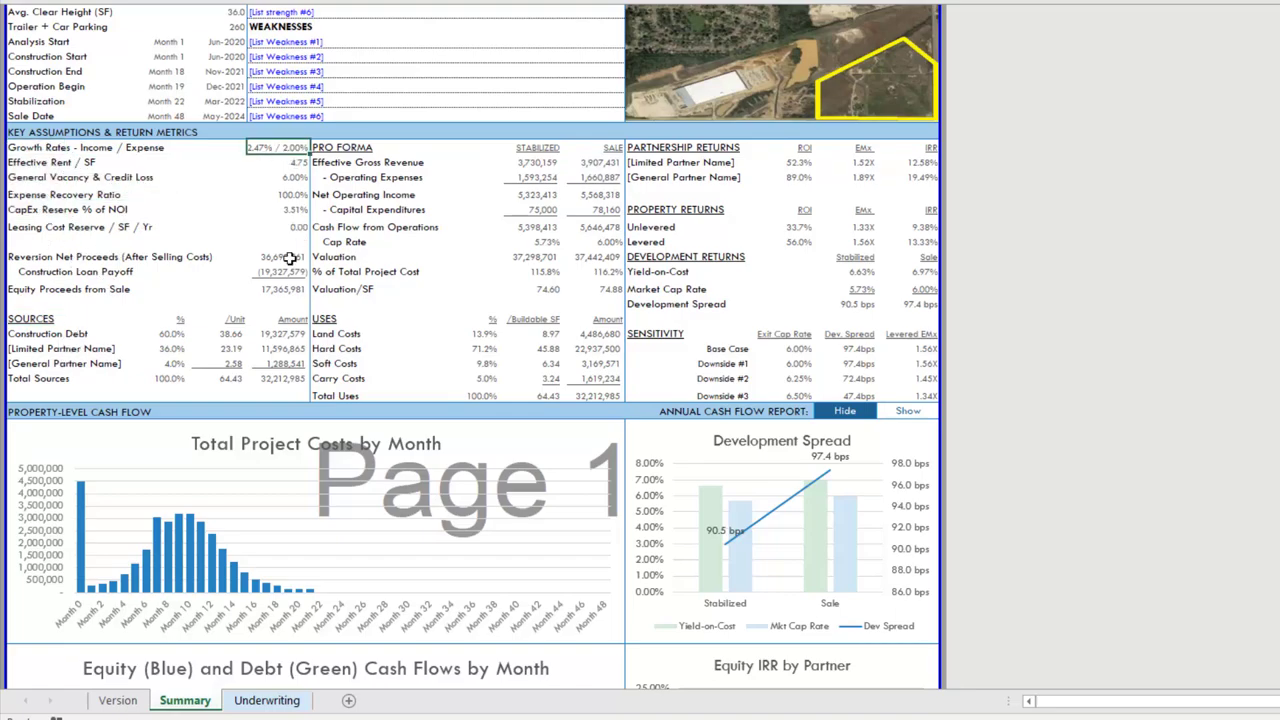
left_click(288, 164)
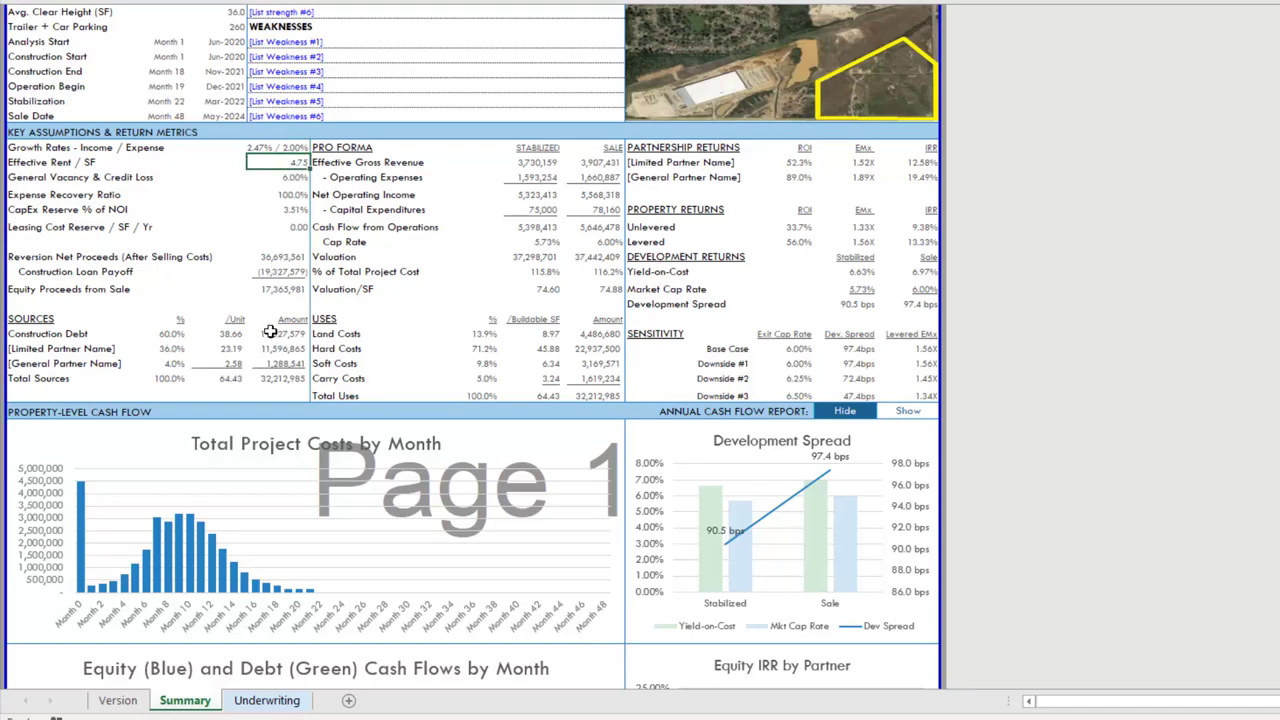
Review the Partnership Returns, Property Returns and Development Returns on the Summary sheet, including Yield-on-Cost and Development Spread
left_click(780, 164)
left_click_drag(653, 148, 848, 175)
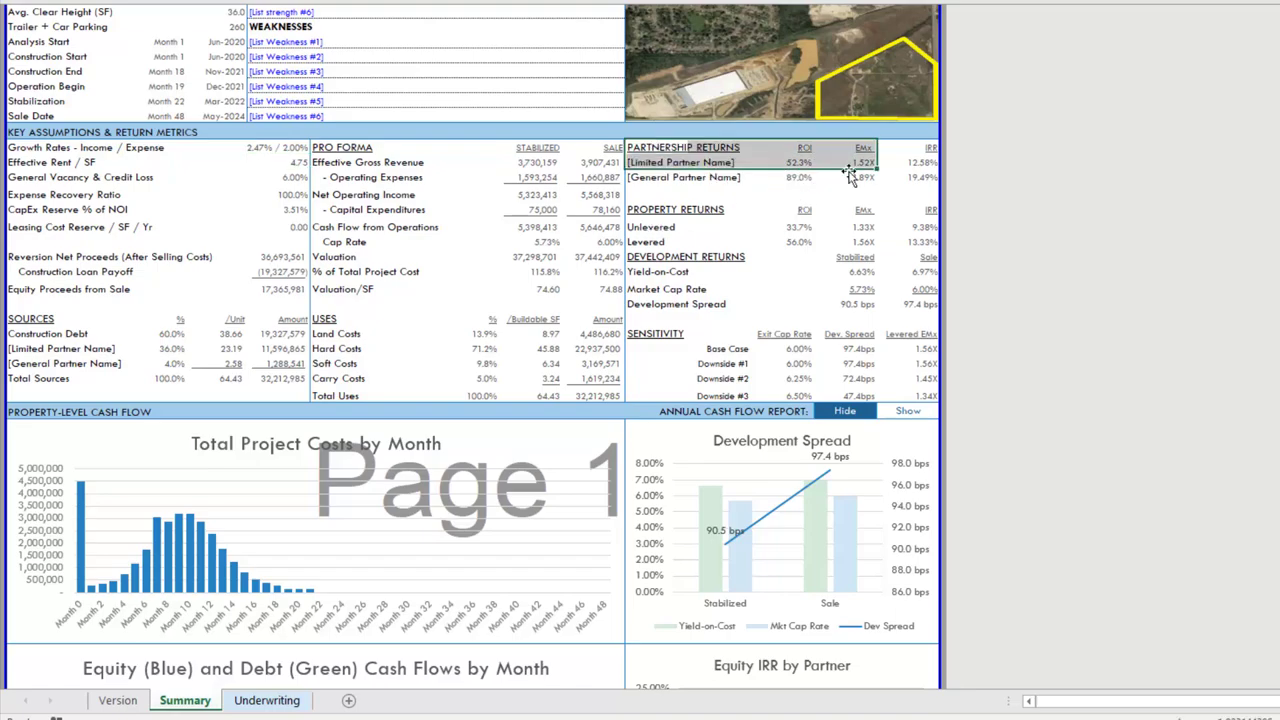
left_click_drag(654, 213, 870, 250)
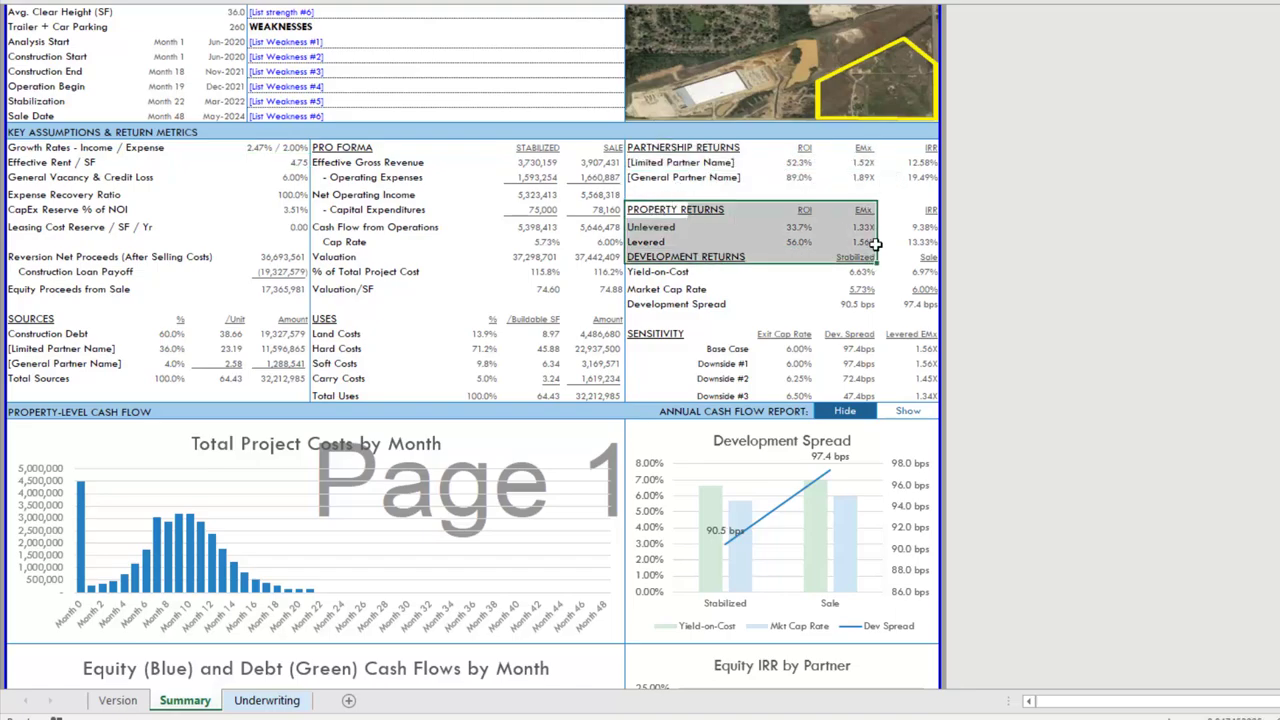
left_click(673, 259)
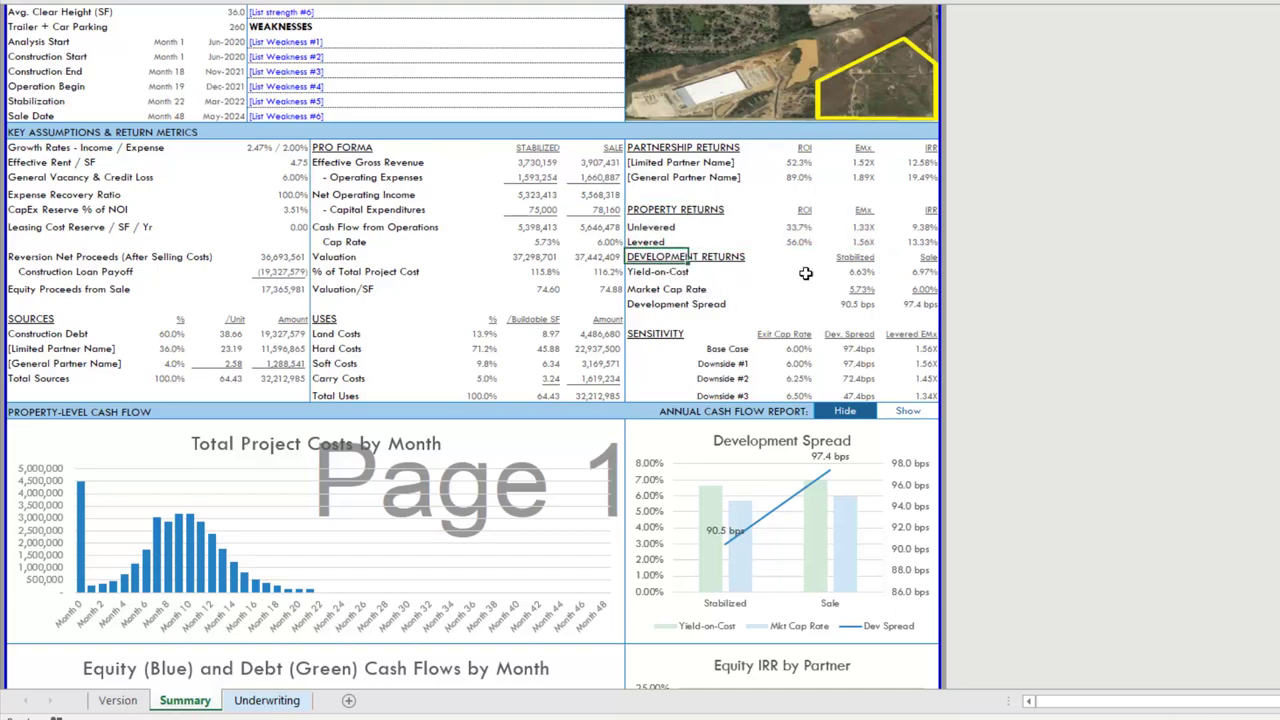
left_click(673, 273)
left_click(645, 302)
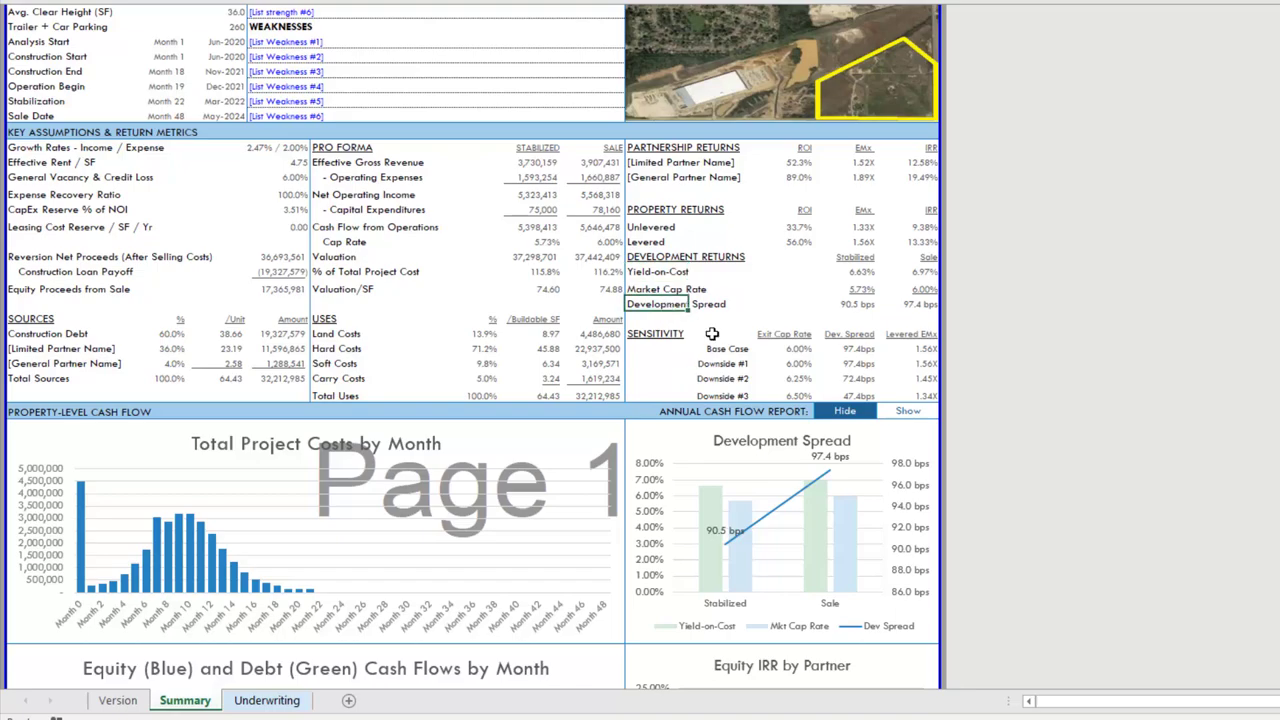
Examine the Summary charts for project costs, equity and debt cash flows, Net Operating Income, and partner IRR and Equity Multiple
scroll(630, 300, "down", 8)
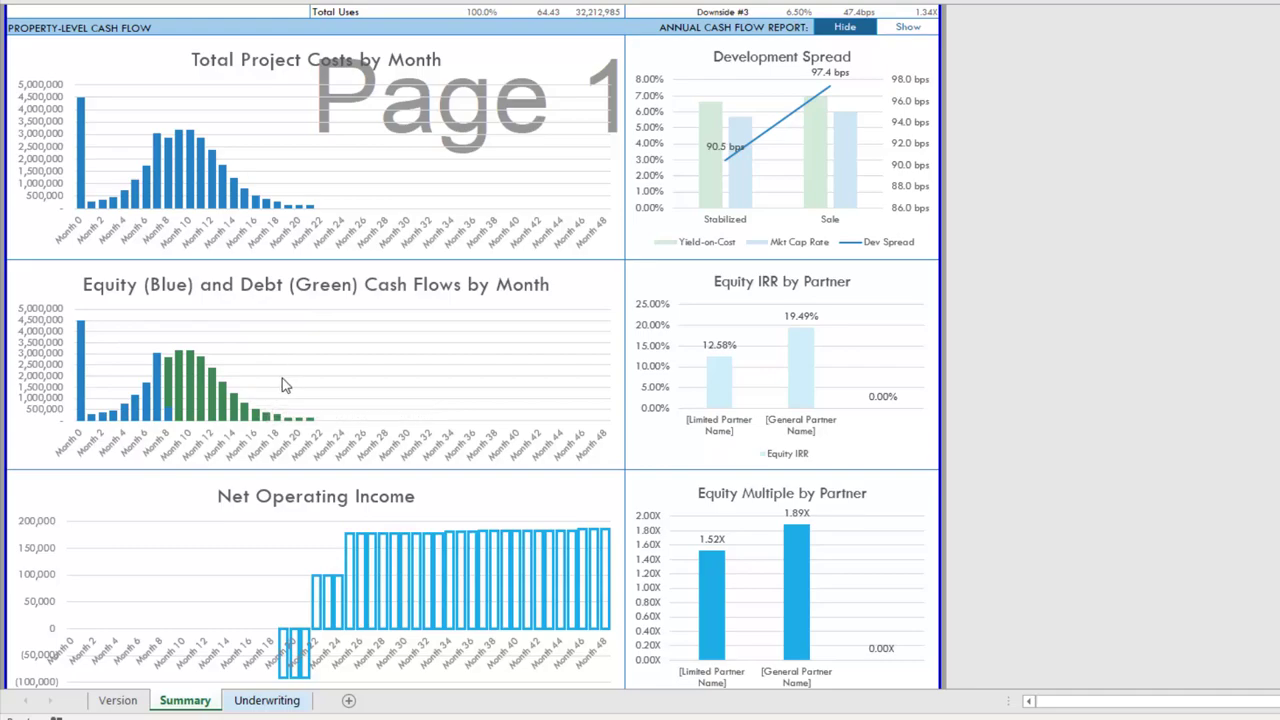
scroll(214, 537, "down", 1)
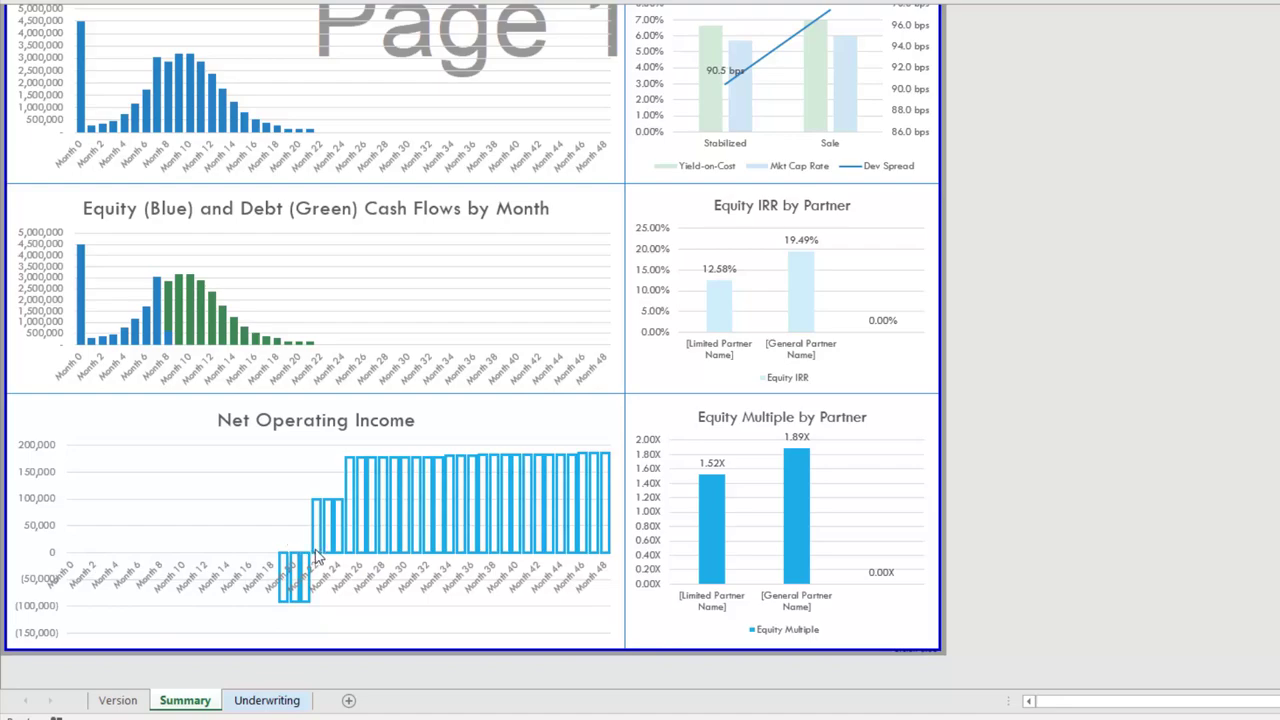
mouse_move(316, 557)
scroll(465, 460, "up", 1)
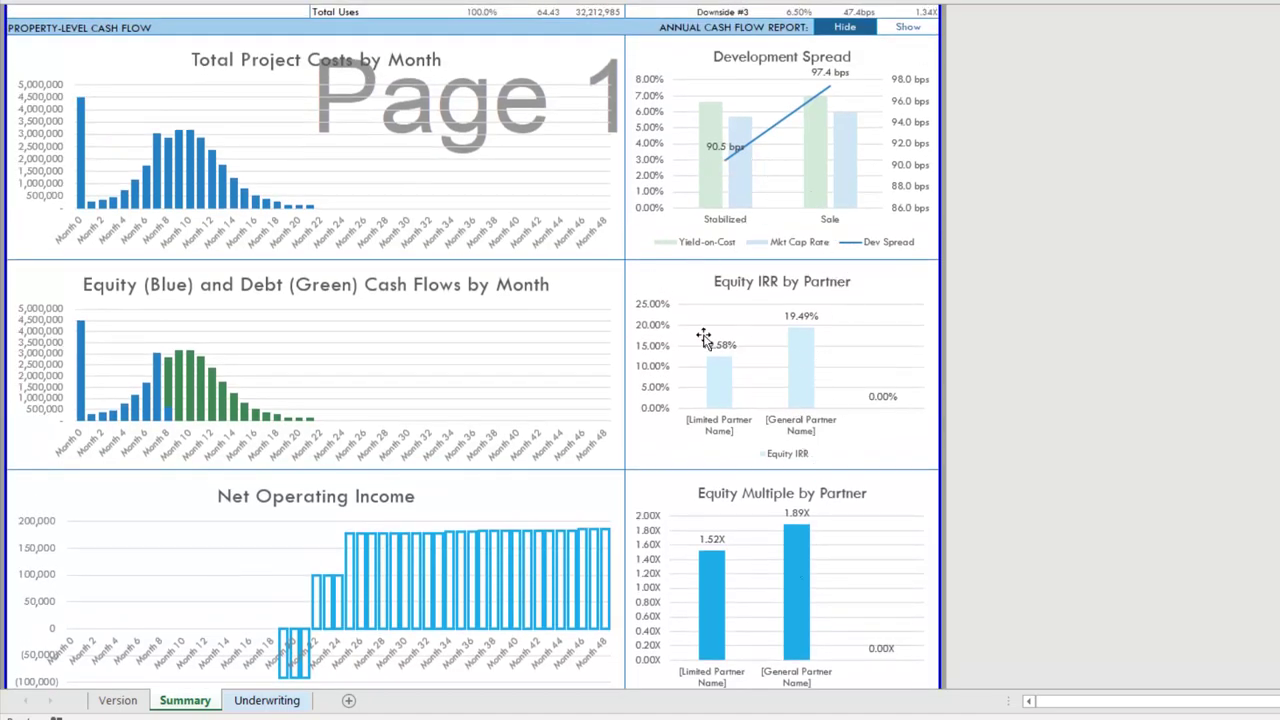
scroll(630, 337, "down", 1)
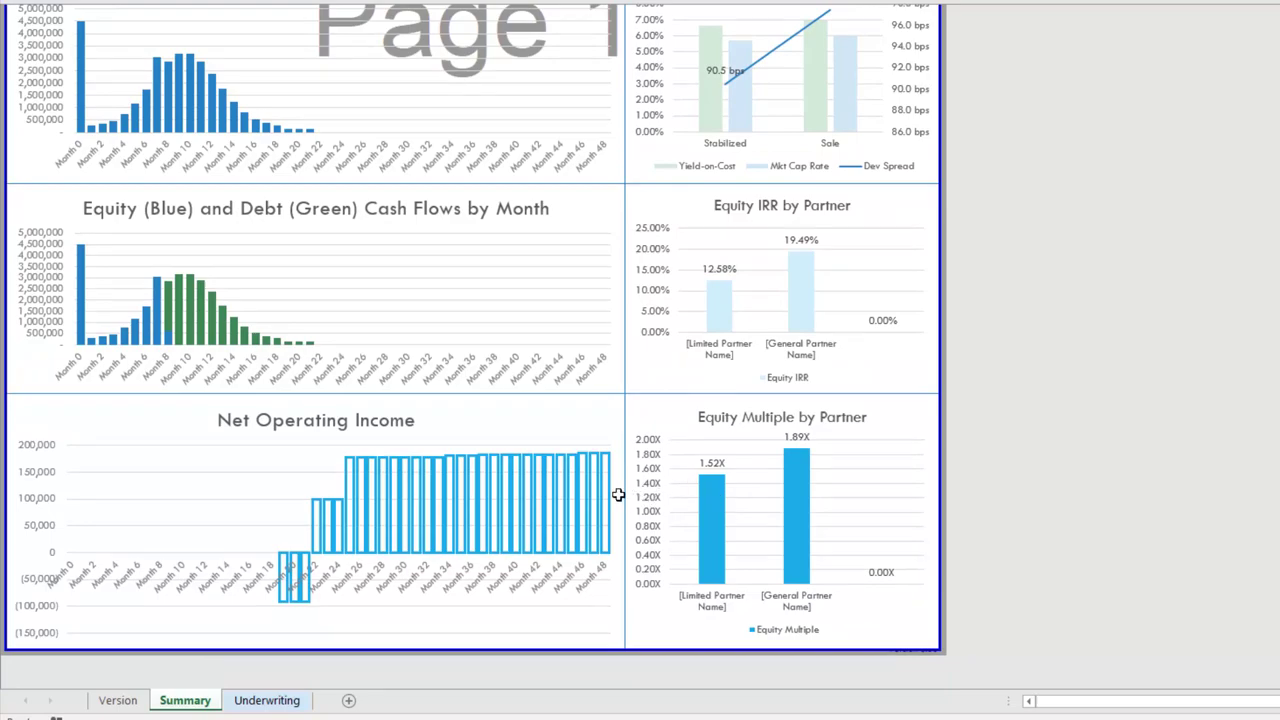
scroll(614, 491, "up", 5)
scroll(597, 495, "up", 3)
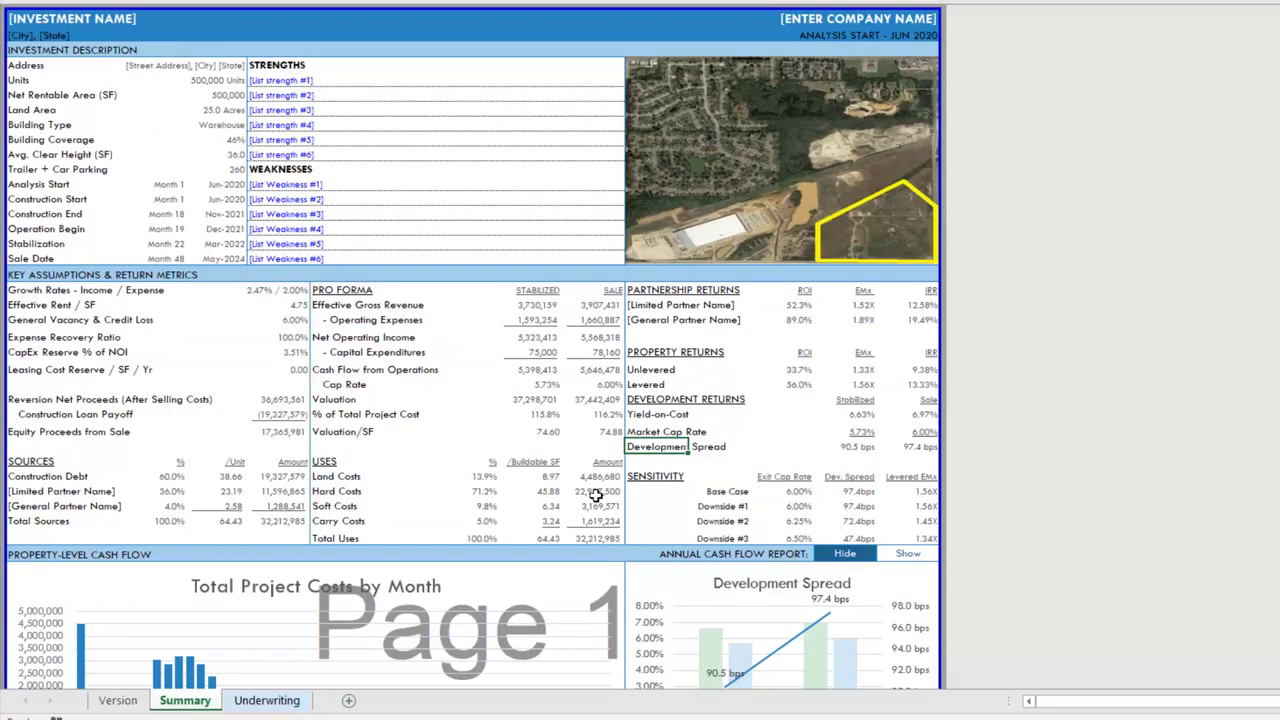